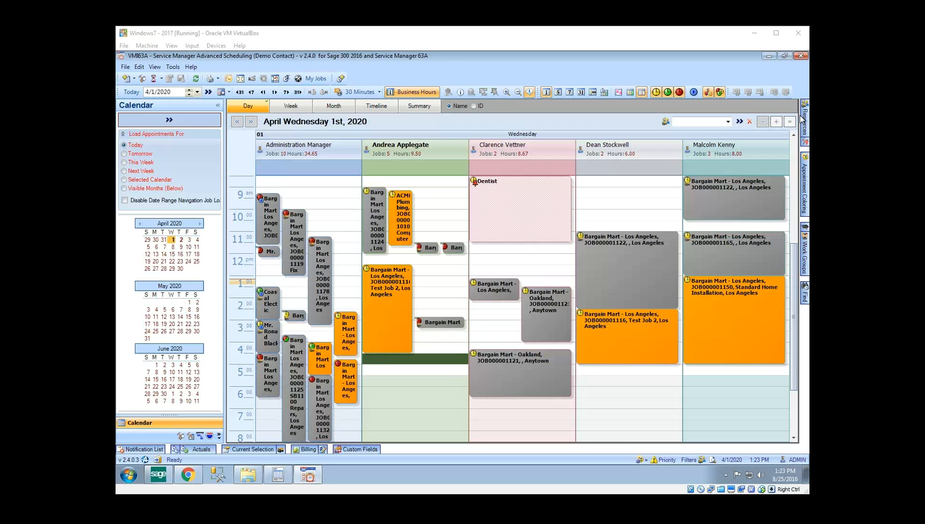
Examine the resource filter's lists of employees, equipment and sub-contractors that can be displayed on the calendar
mouse_move(804, 121)
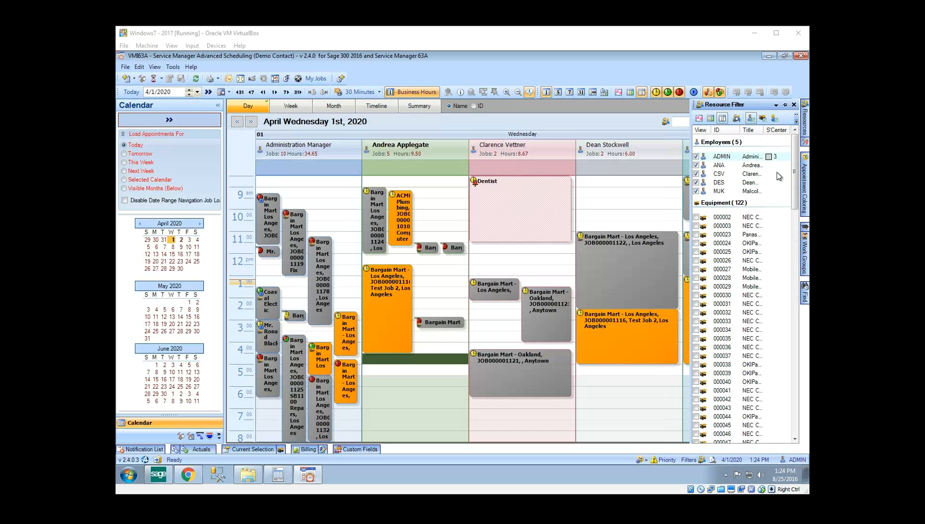
drag(795, 167, 776, 409)
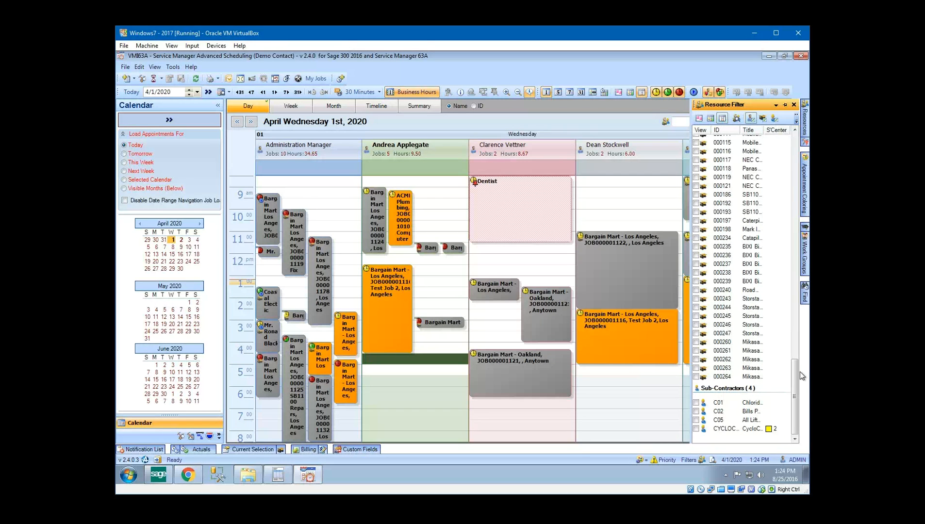
drag(794, 373, 789, 150)
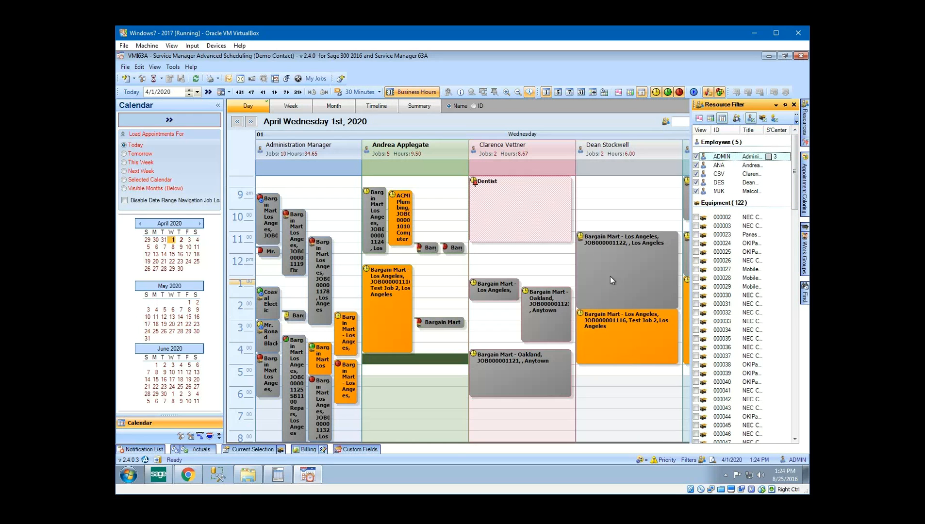
click(610, 389)
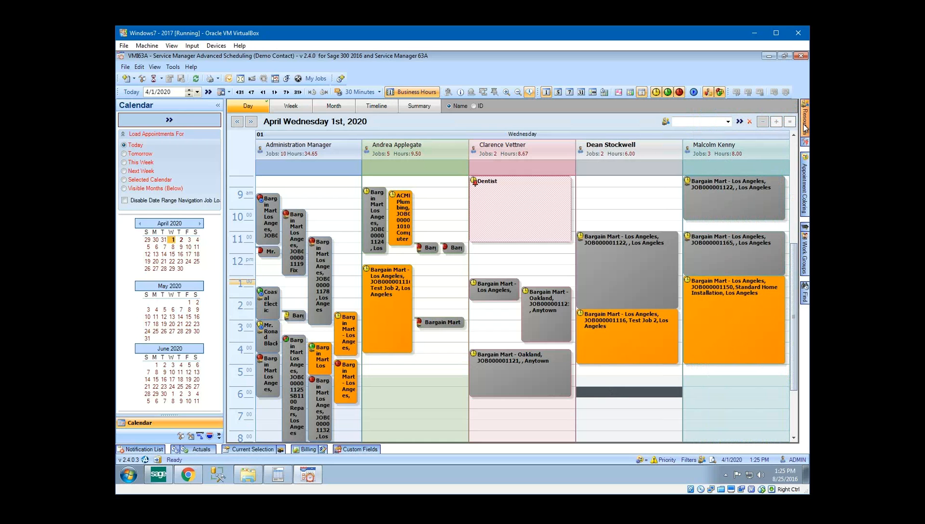
Show equipment 000024 as a resource column on the April 1, 2020 calendar and hide it again
mouse_move(804, 127)
click(696, 243)
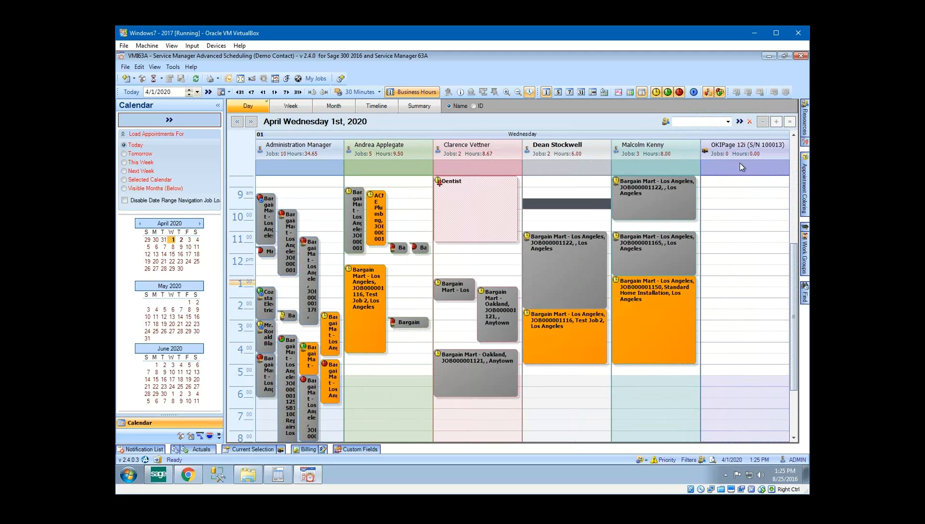
mouse_move(804, 122)
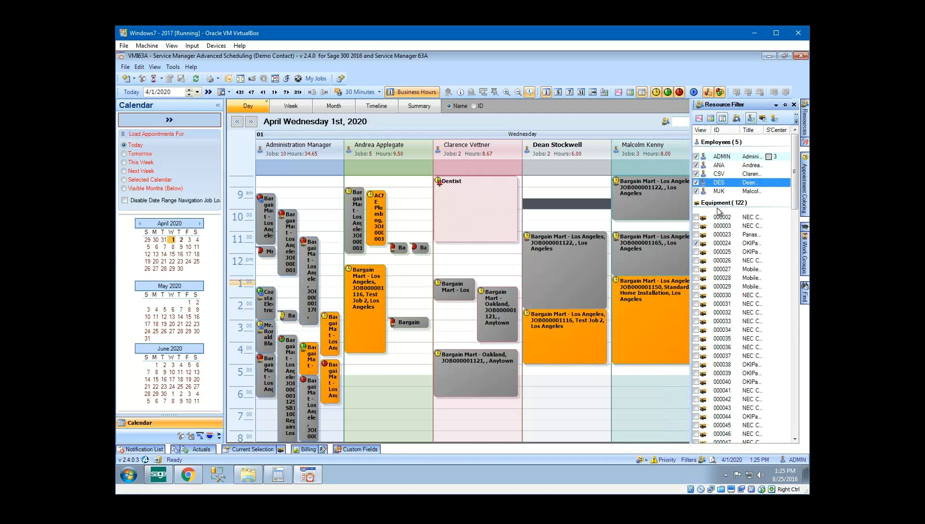
click(696, 243)
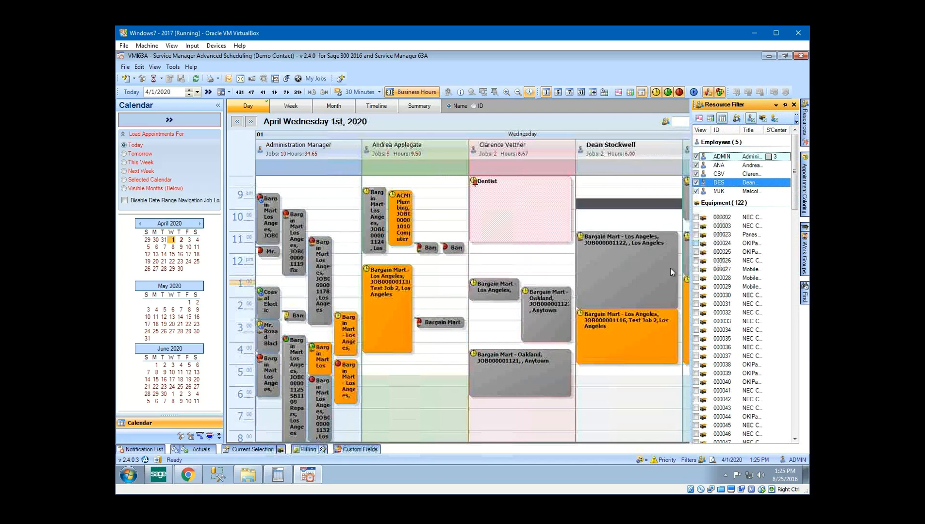
click(520, 259)
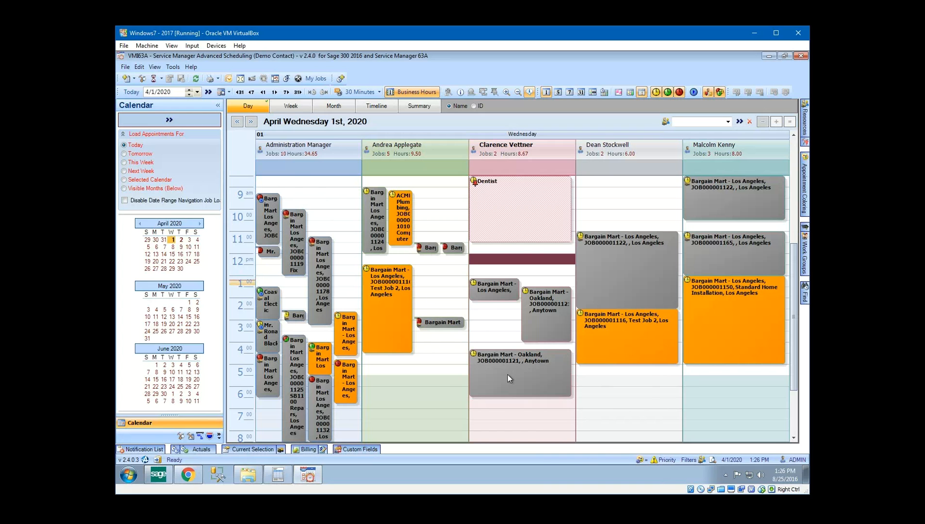
Move the 4:20 PM Bargain Mart - Oakland appointment to the grey column at 5:50 PM and back, extending it to 7:00 PM
drag(507, 374, 613, 351)
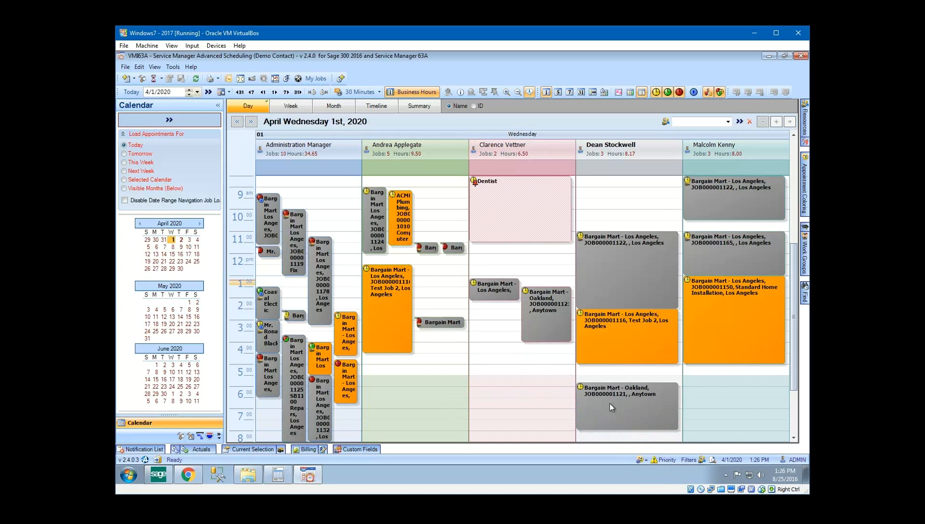
mouse_move(610, 406)
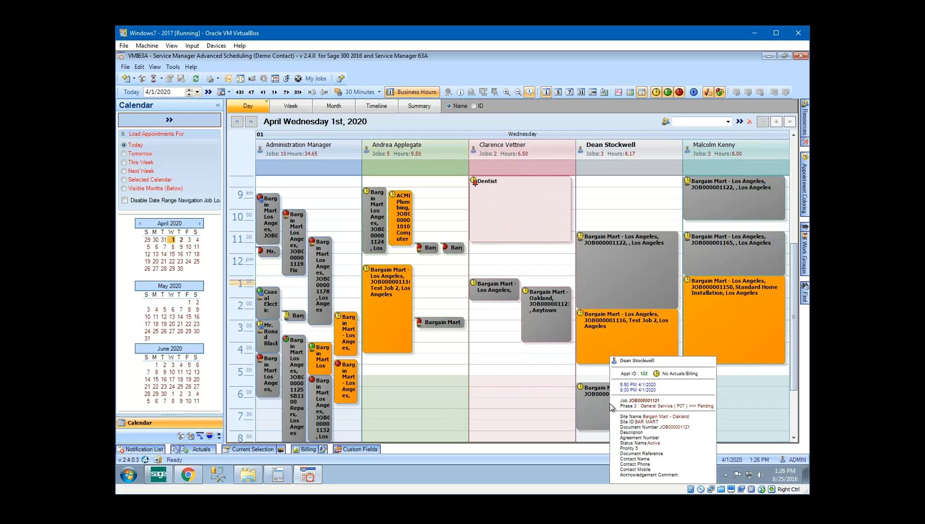
drag(596, 405, 531, 408)
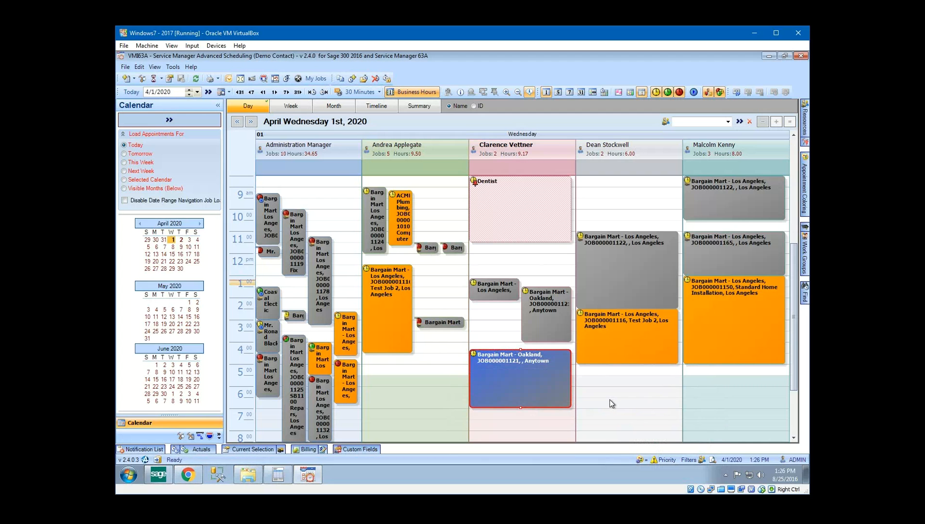
Review the available actions and the details of the extended Bargain Mart - Oakland appointment
right_click(541, 387)
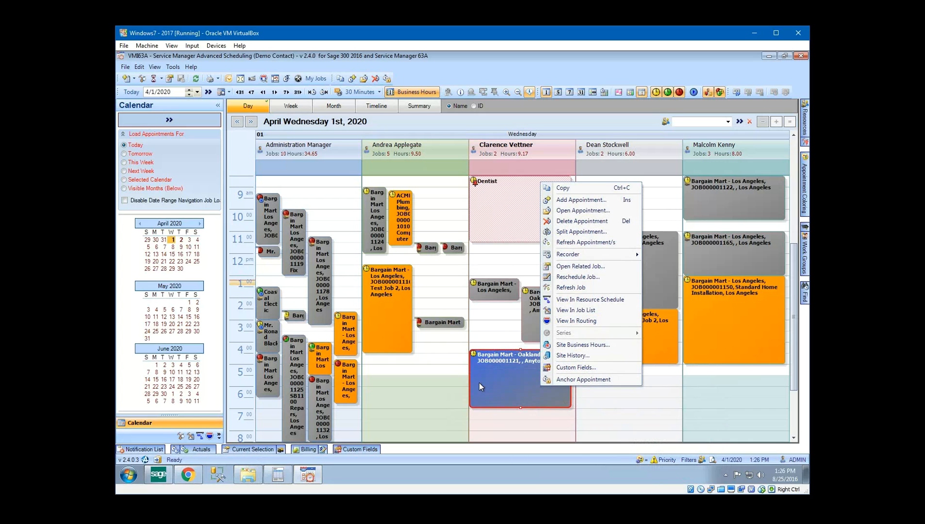
click(409, 387)
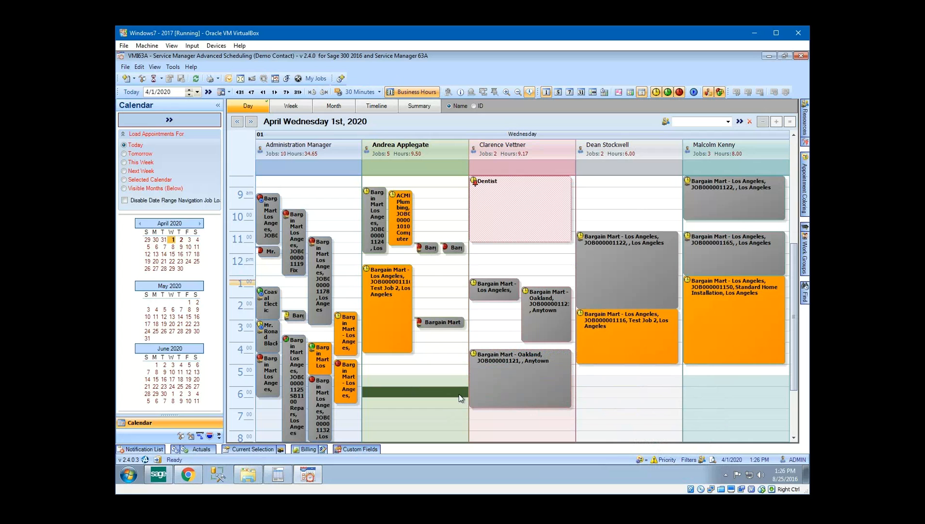
mouse_move(544, 377)
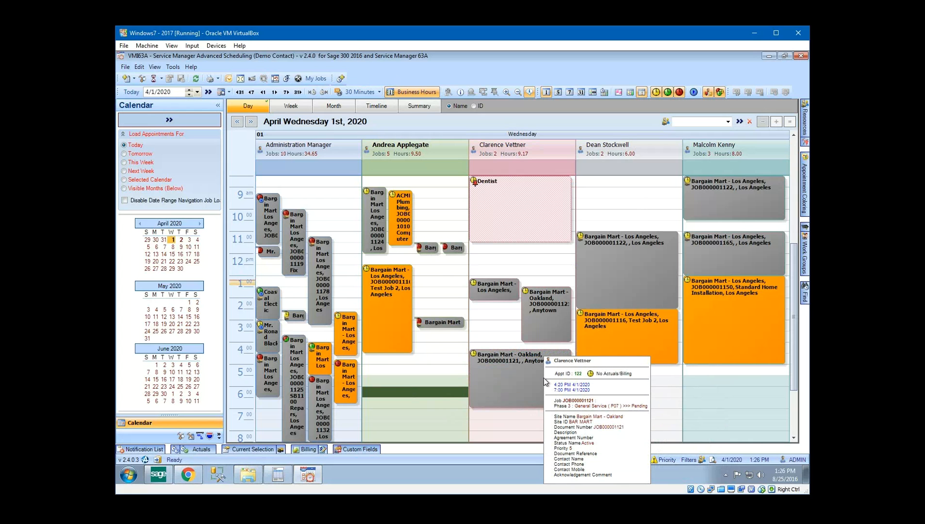
click(434, 291)
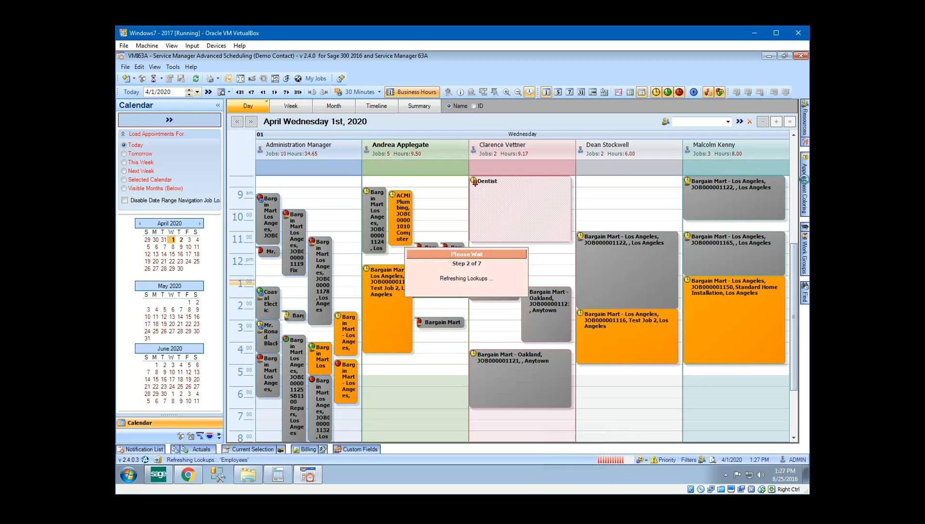
Color the calendar appointments by job type and by agreement plan
mouse_move(805, 183)
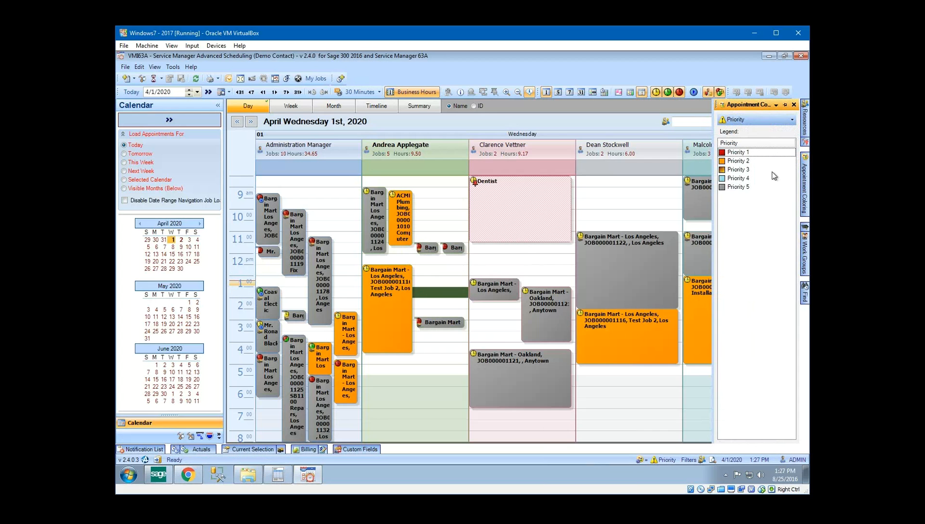
click(760, 121)
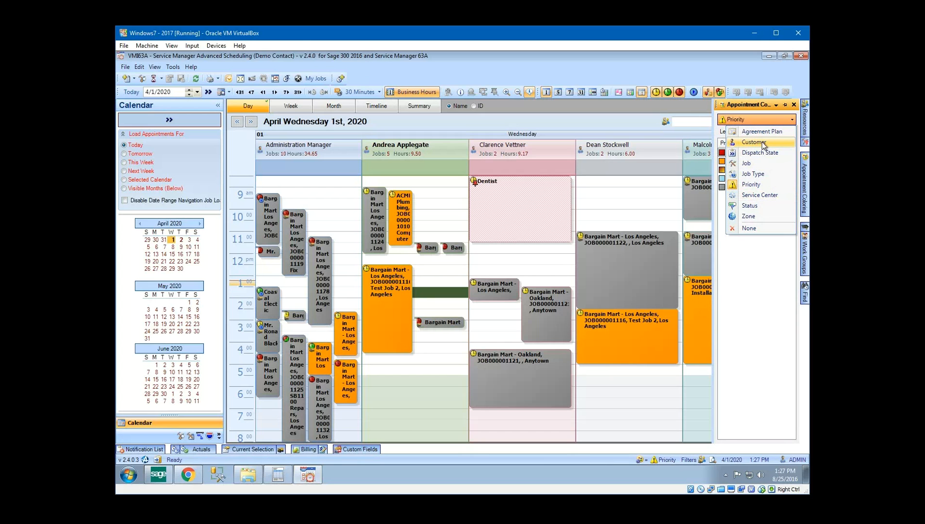
click(755, 174)
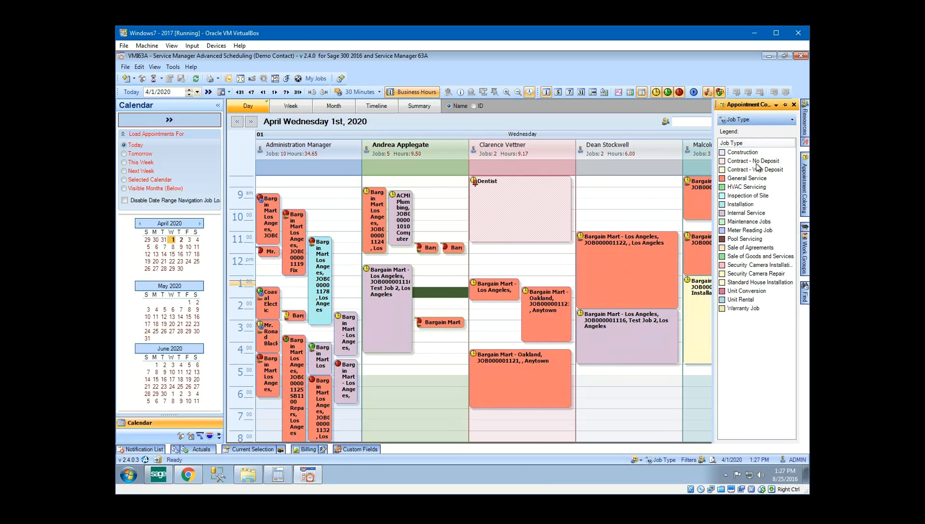
click(756, 122)
click(756, 132)
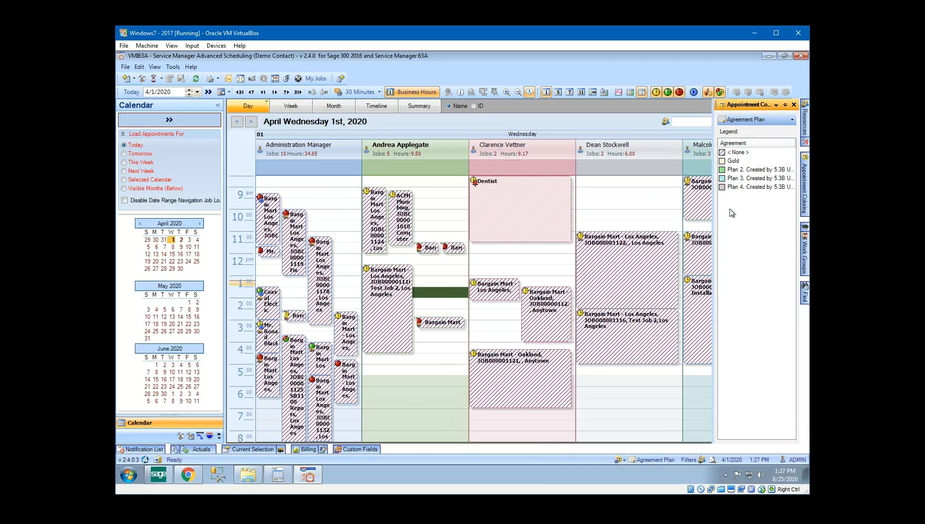
Color the appointments by status and switch the coloring back to priority
click(753, 125)
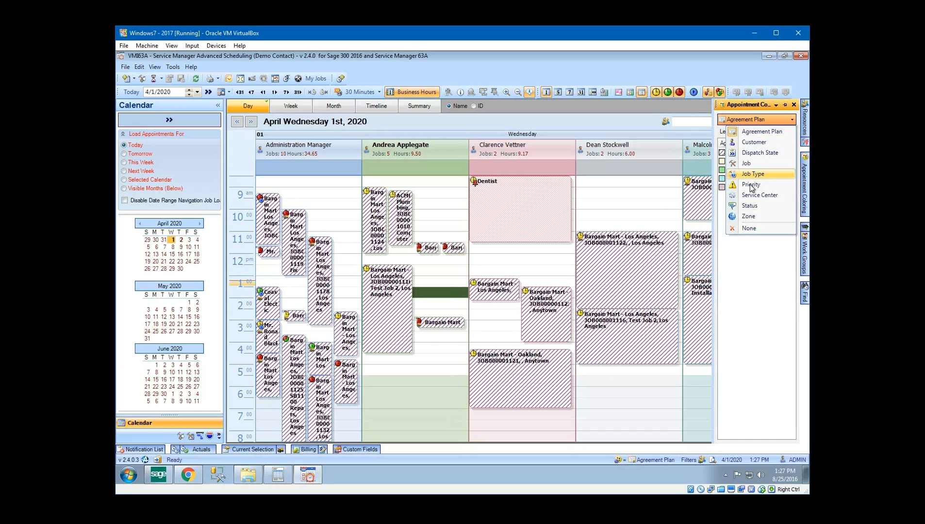
click(753, 208)
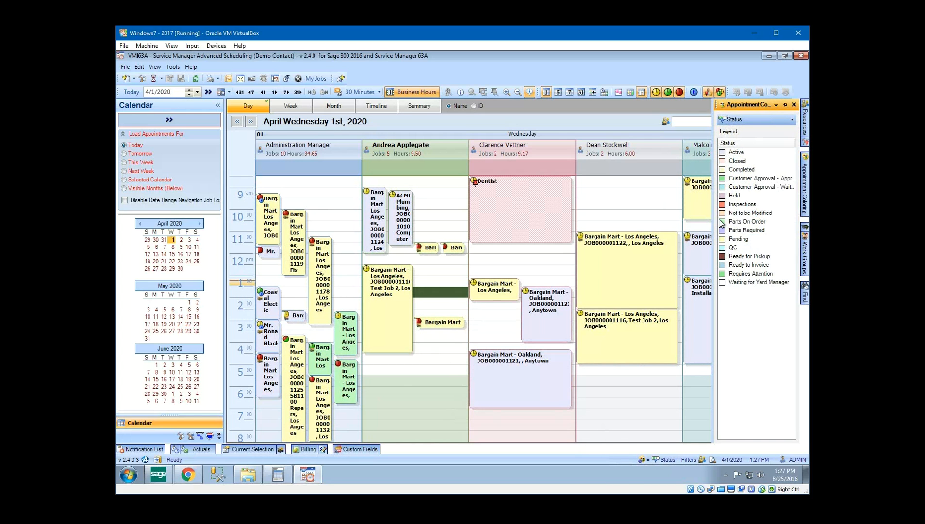
click(752, 121)
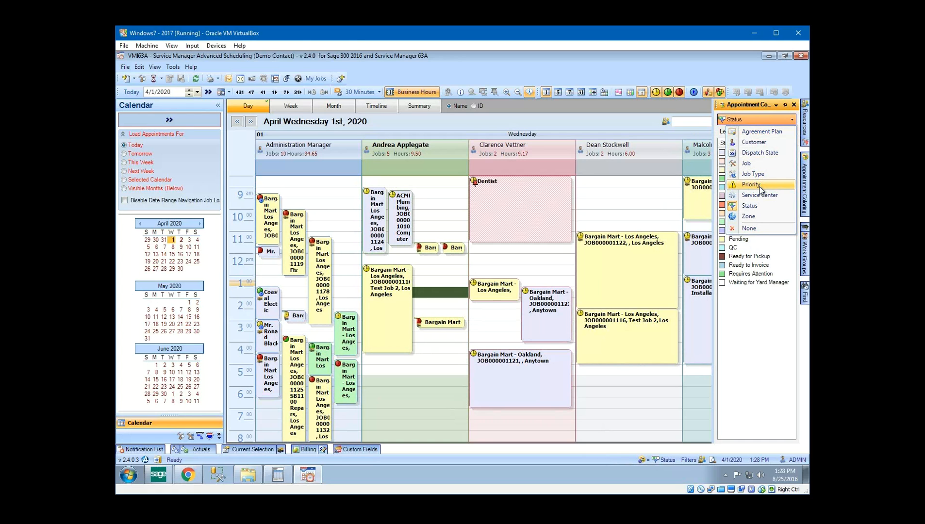
click(759, 185)
click(501, 263)
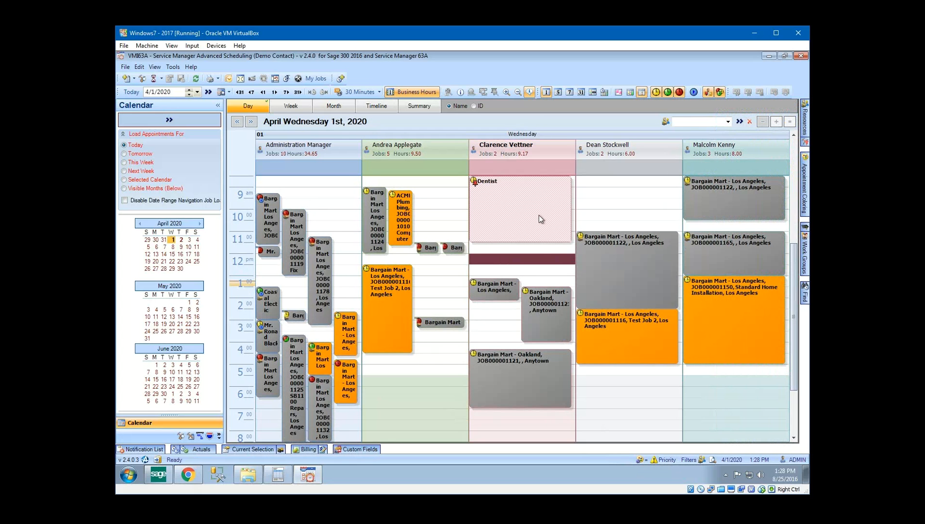
View the daily schedules for April 2, 20 and 27 and for May 4 and 11, 2020
mouse_move(489, 188)
mouse_move(425, 249)
click(181, 240)
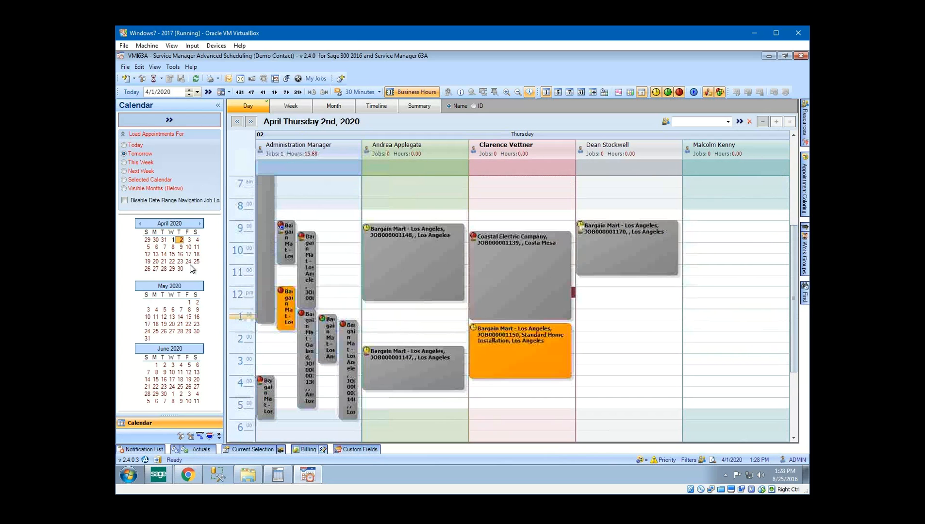
mouse_move(531, 284)
click(155, 261)
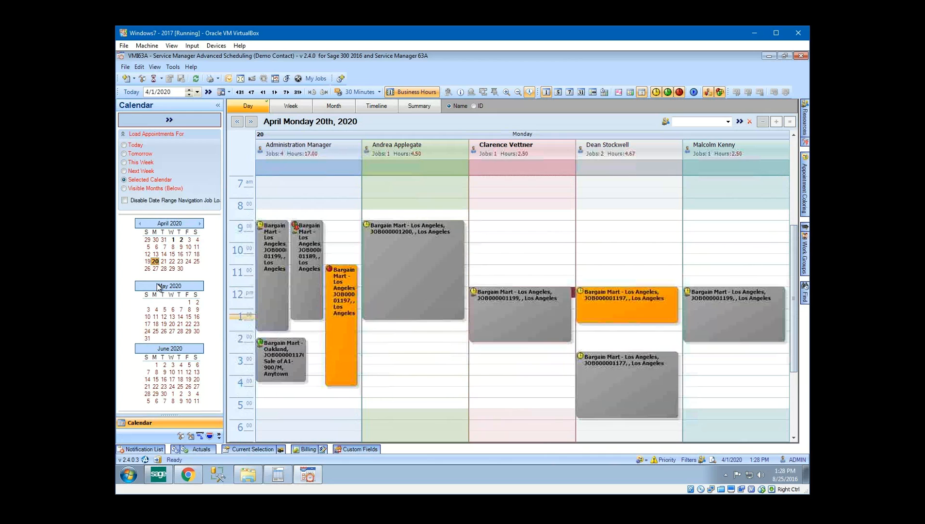
click(155, 268)
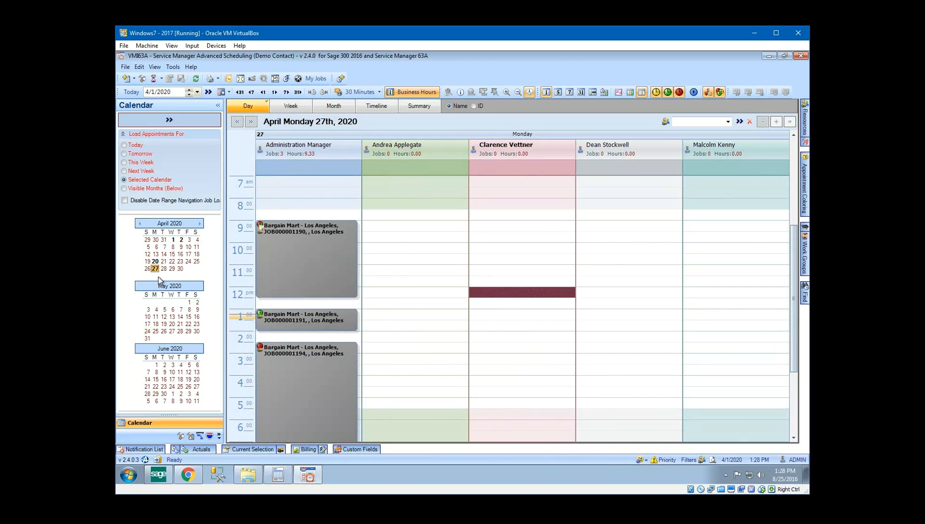
click(155, 309)
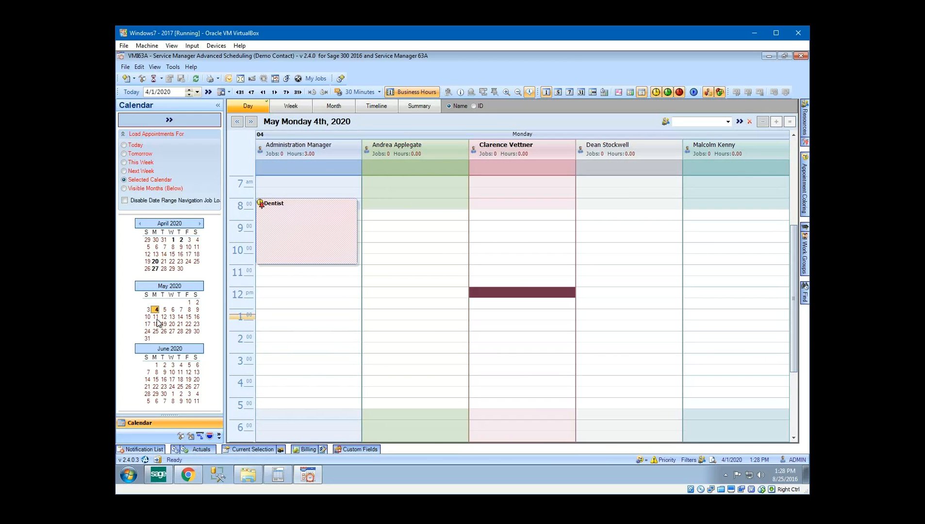
click(155, 316)
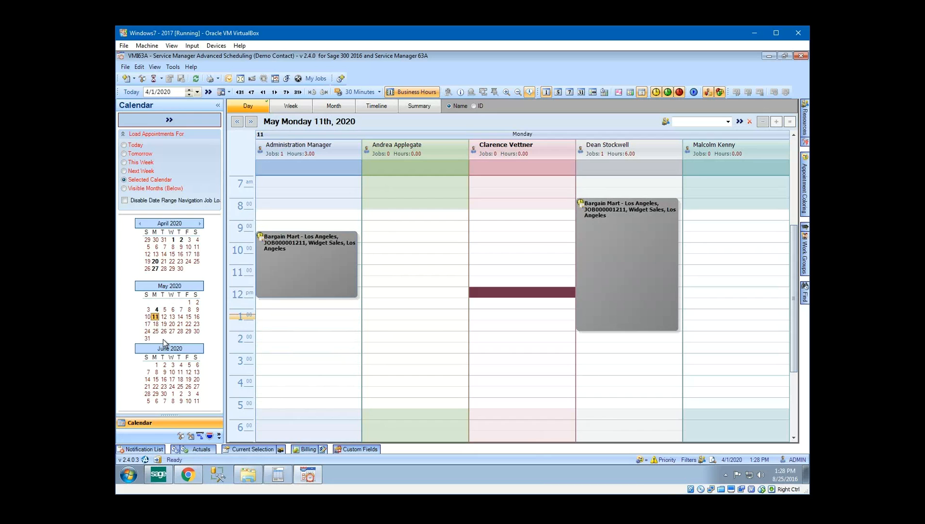
Display May 18, 20 and 26, 2020 side by side and look across all the resource columns
click(156, 323)
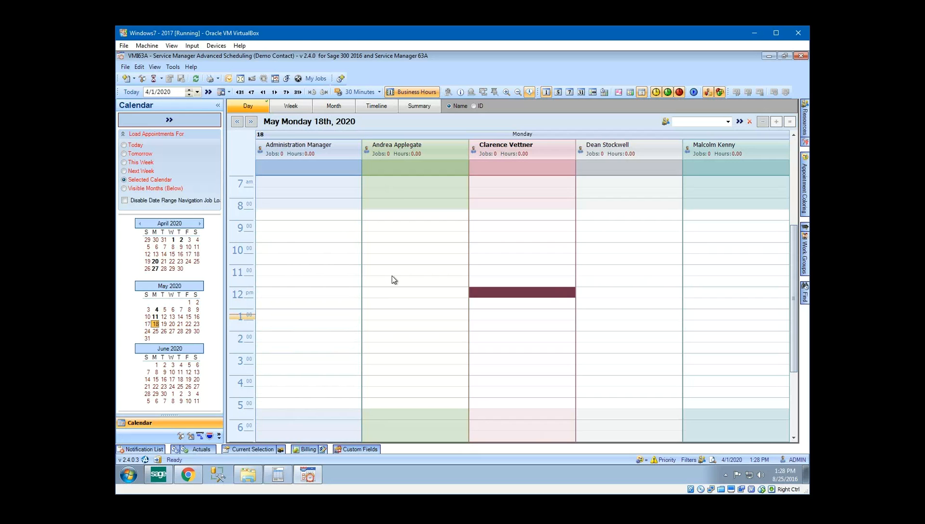
ctrl+click(171, 324)
ctrl+click(164, 332)
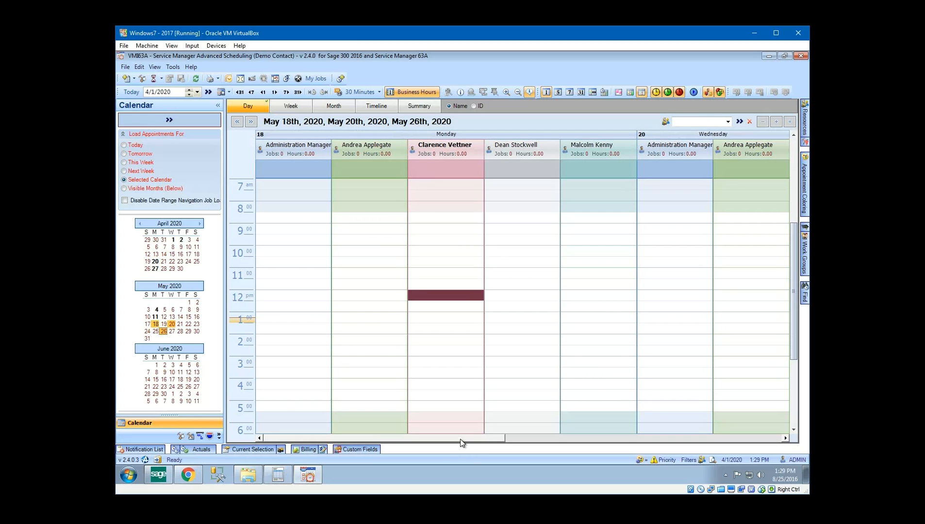
drag(461, 439, 724, 432)
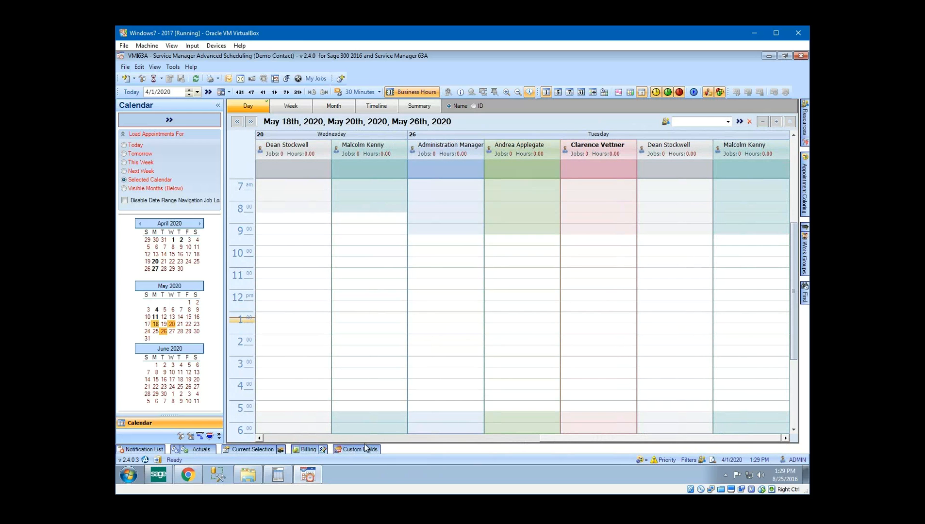
click(339, 440)
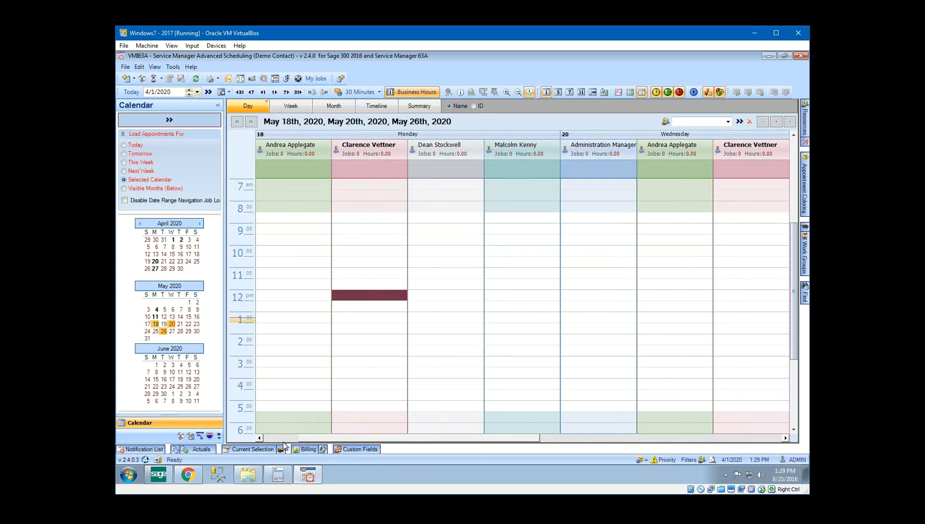
click(283, 440)
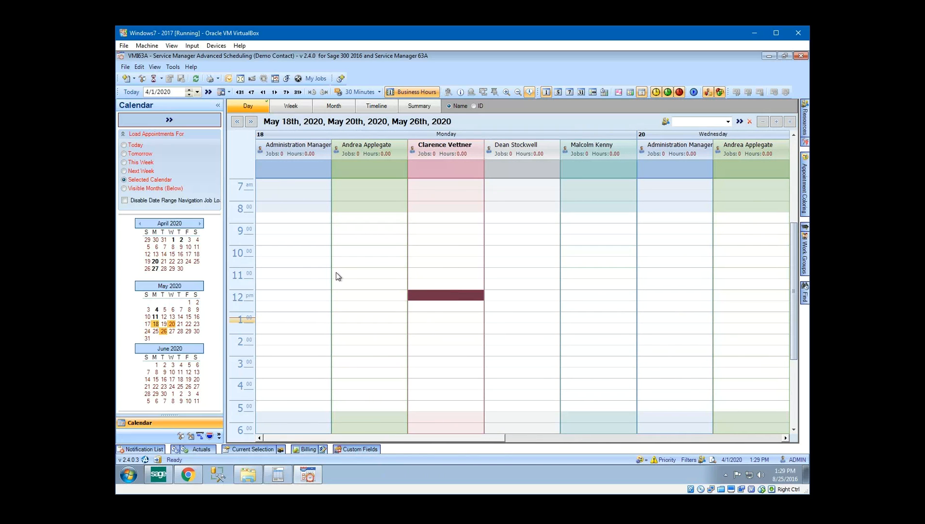
Start a new appointment for the Administration Manager on May 11, 2020, from 1:00 PM to 4:30 PM
click(155, 317)
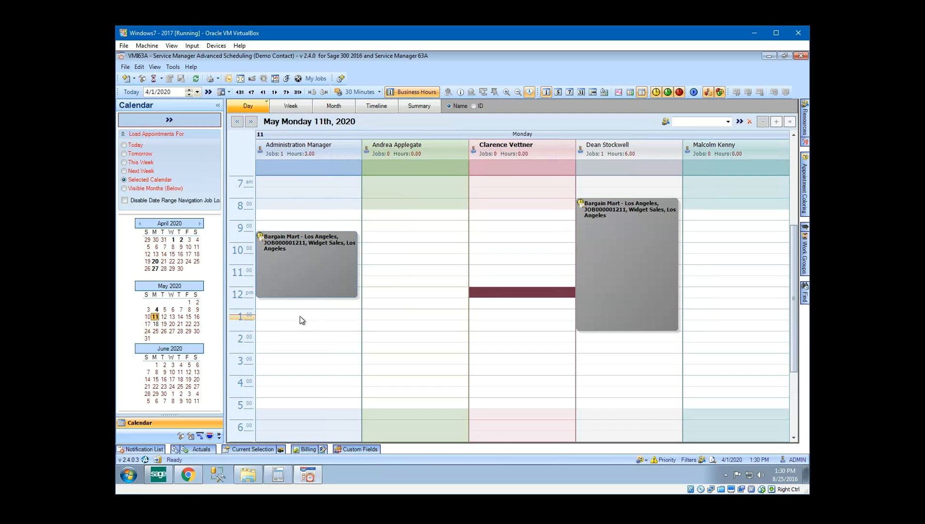
drag(300, 316, 302, 388)
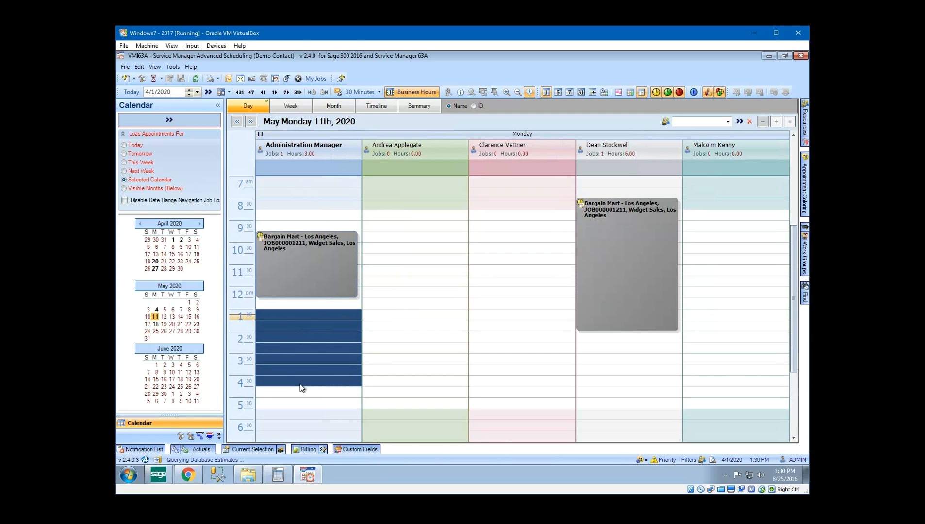
right_click(323, 327)
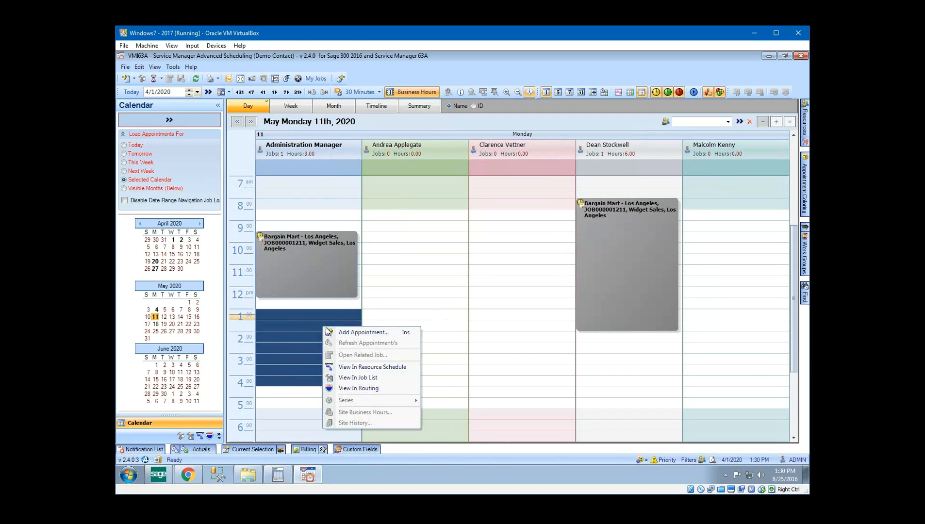
click(353, 332)
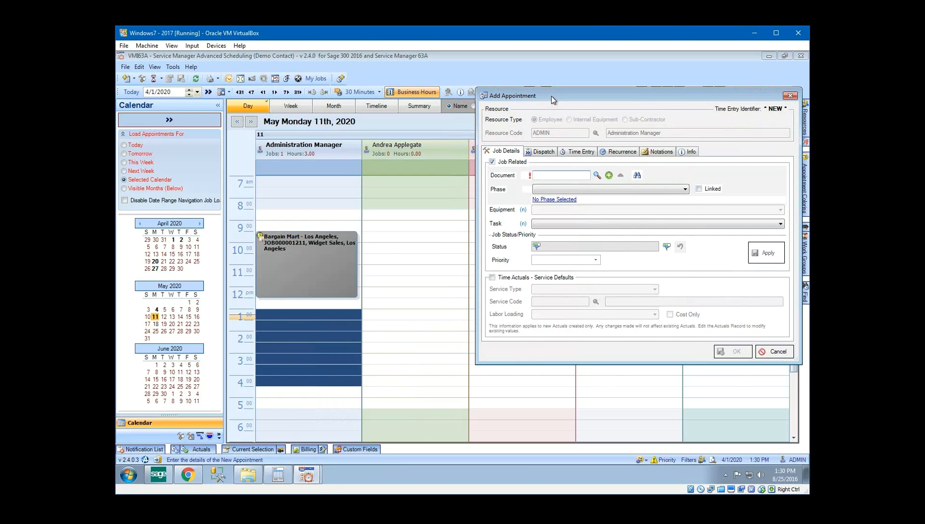
drag(551, 96, 498, 117)
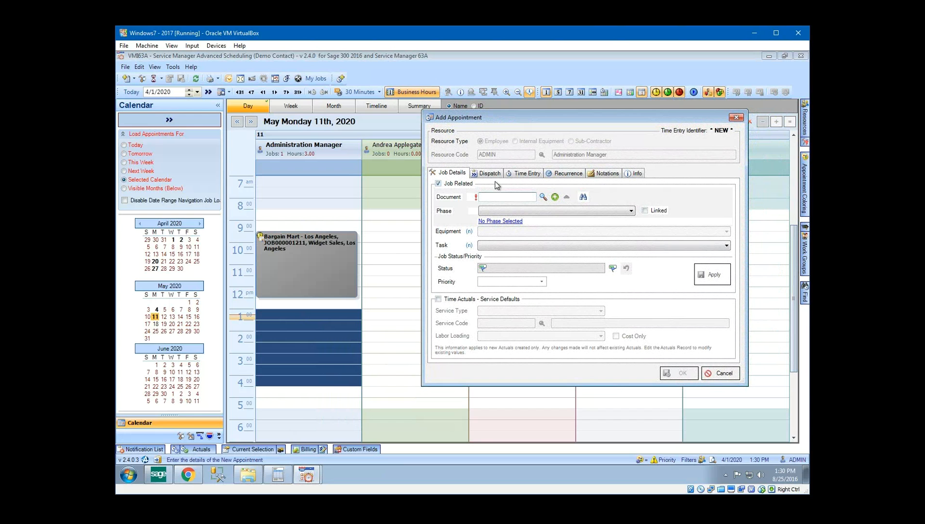
Set the new appointment's estimated time to 3 hours 15 minutes
click(517, 173)
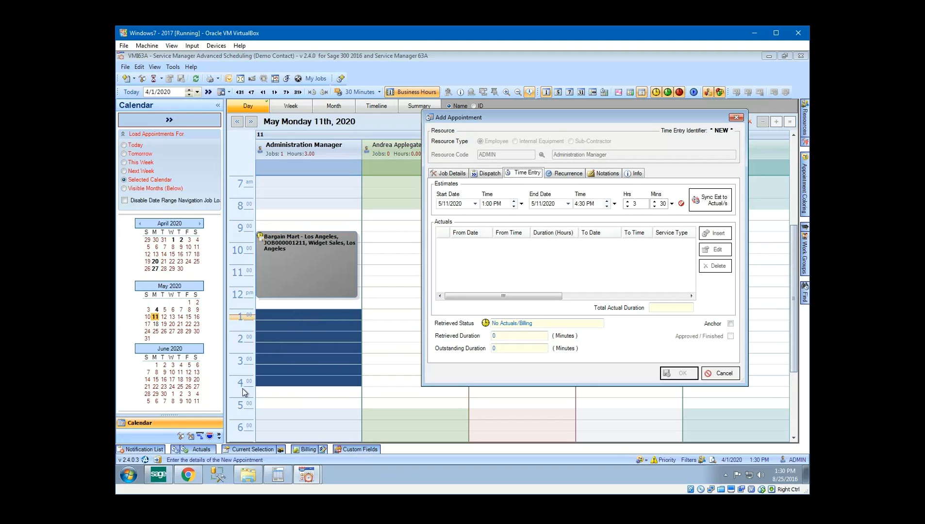
drag(660, 203, 680, 226)
text(15)
key(Tab)
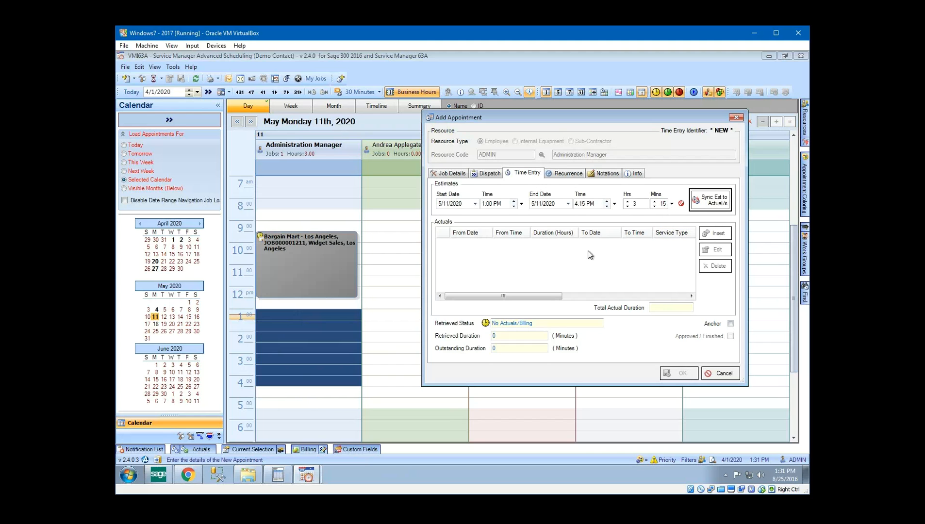
Review the appointment's recurrence and notation options, and open the service document search from its job details
click(569, 173)
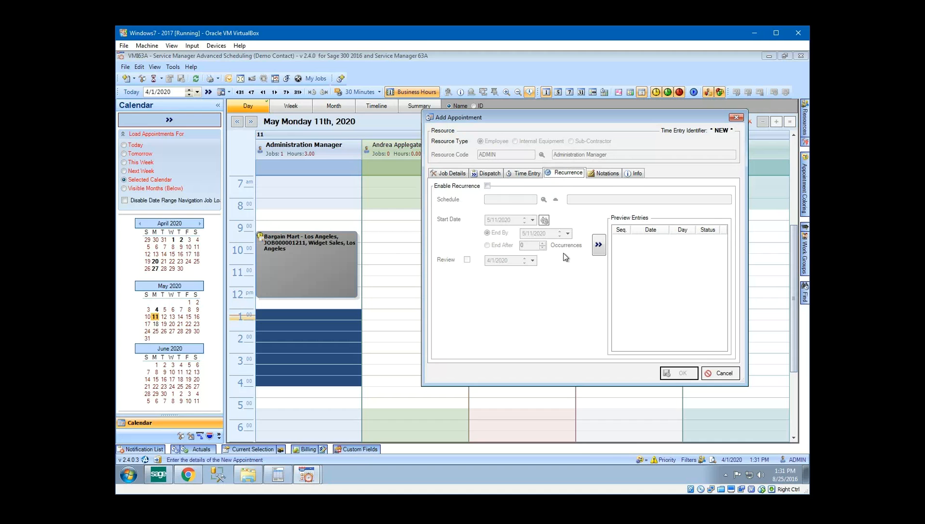
click(596, 175)
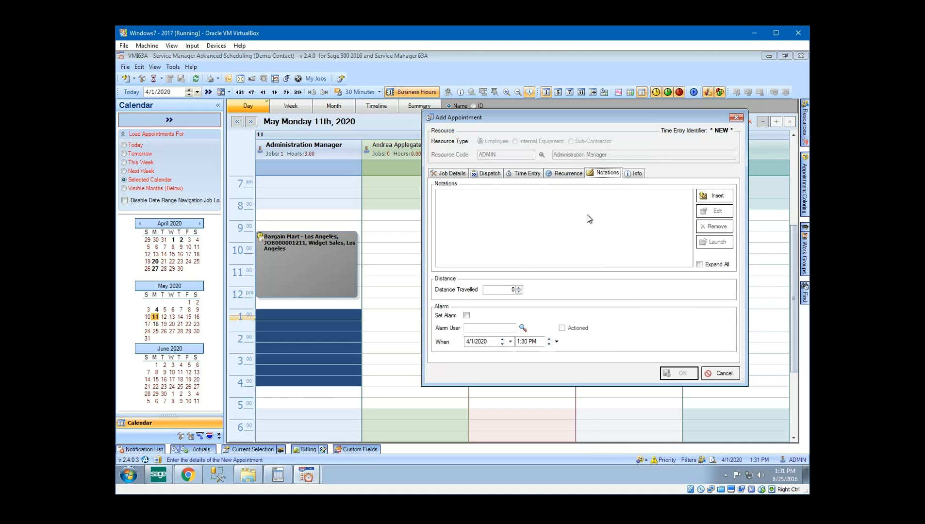
click(452, 174)
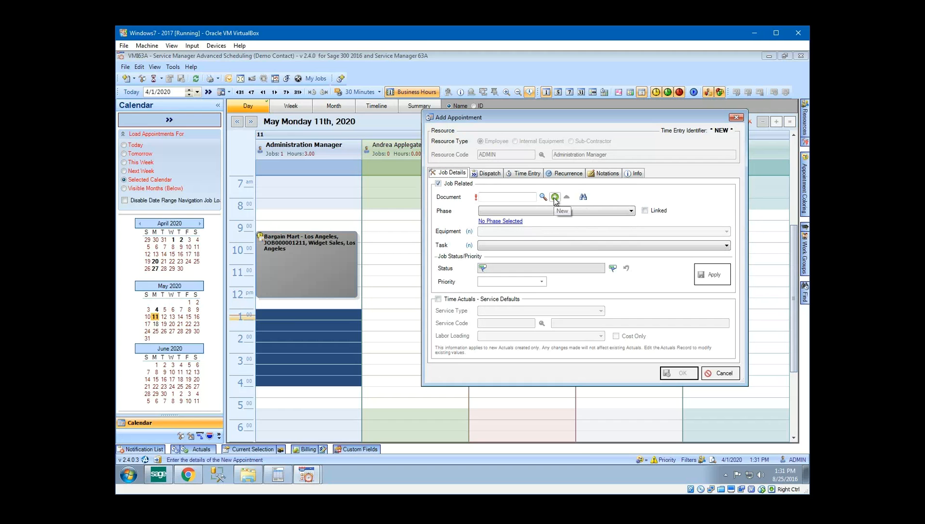
click(583, 199)
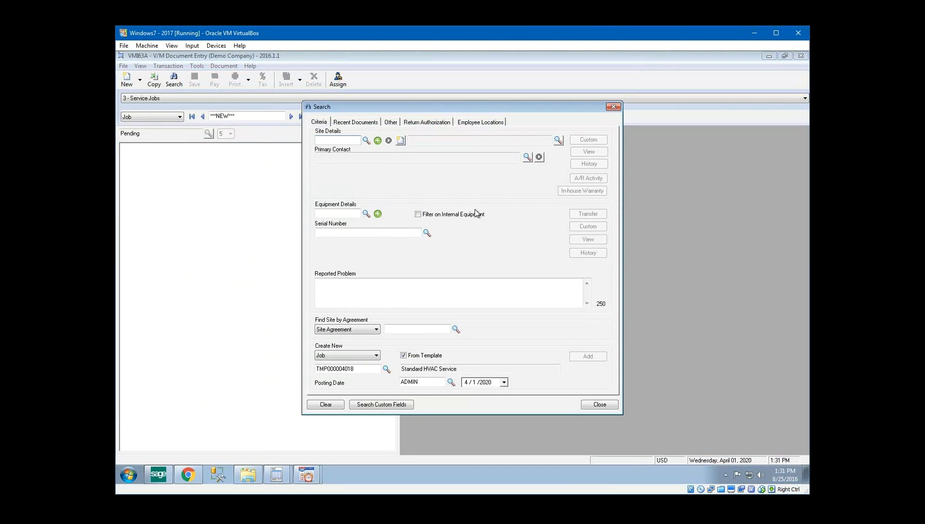
drag(397, 105, 415, 109)
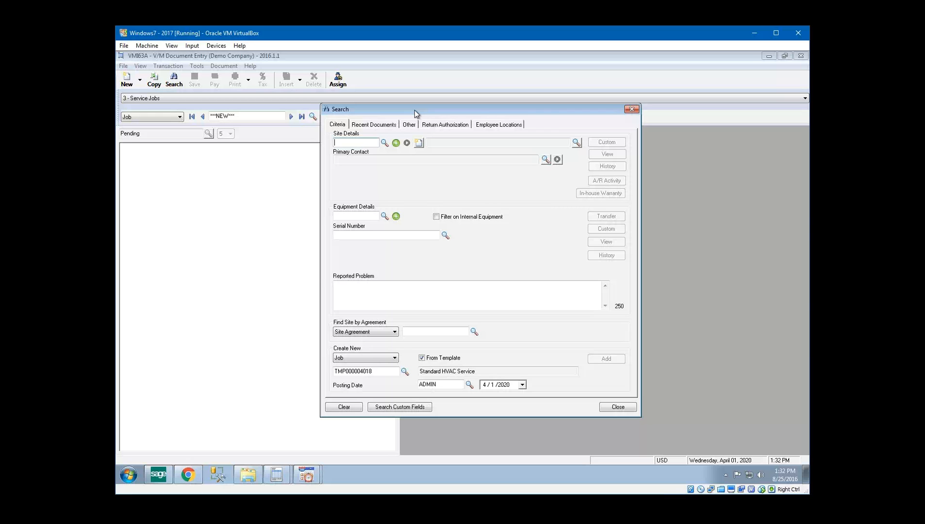
Open the site finder for the search's Site Details to browse the existing sites
click(340, 143)
click(359, 236)
click(357, 144)
click(384, 143)
drag(359, 123, 348, 109)
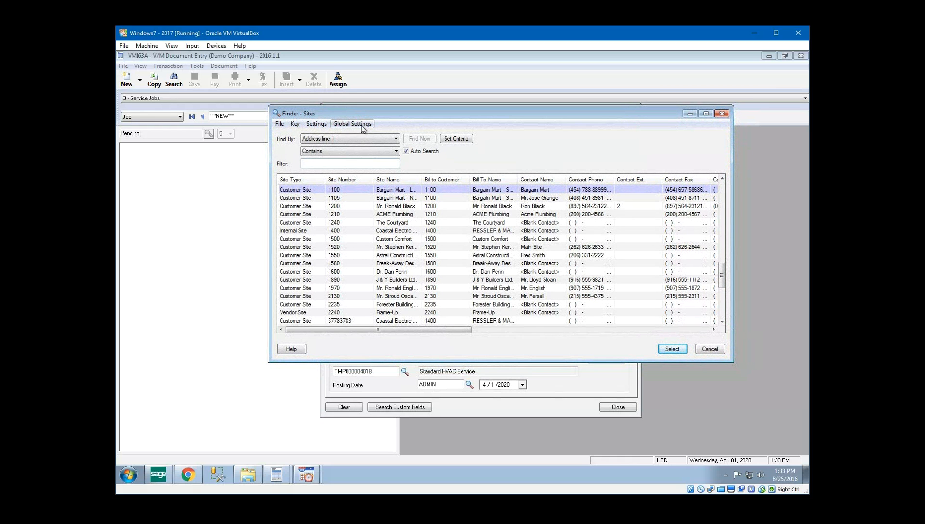
drag(365, 114, 354, 104)
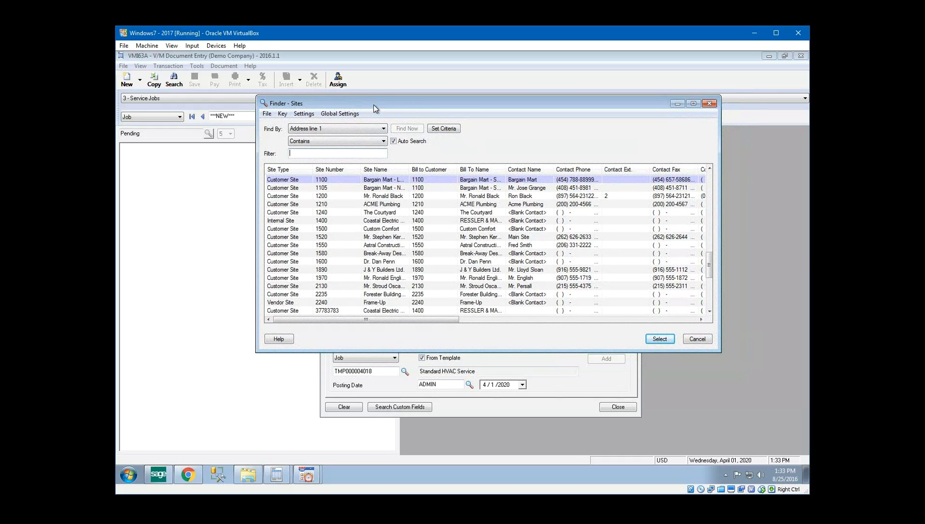
drag(332, 97, 343, 97)
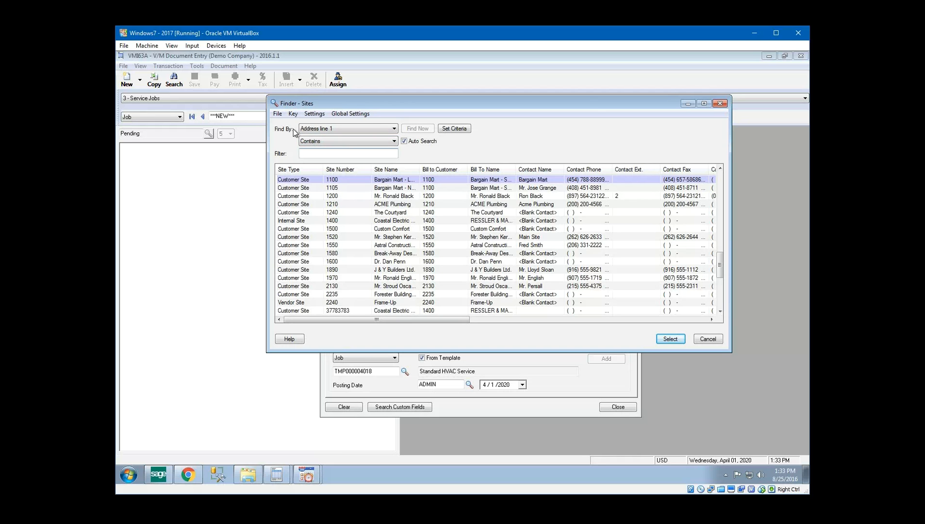
Search the sites for Address line 1 containing "wab", examine the matching record's details, and close the finder without selecting
click(331, 128)
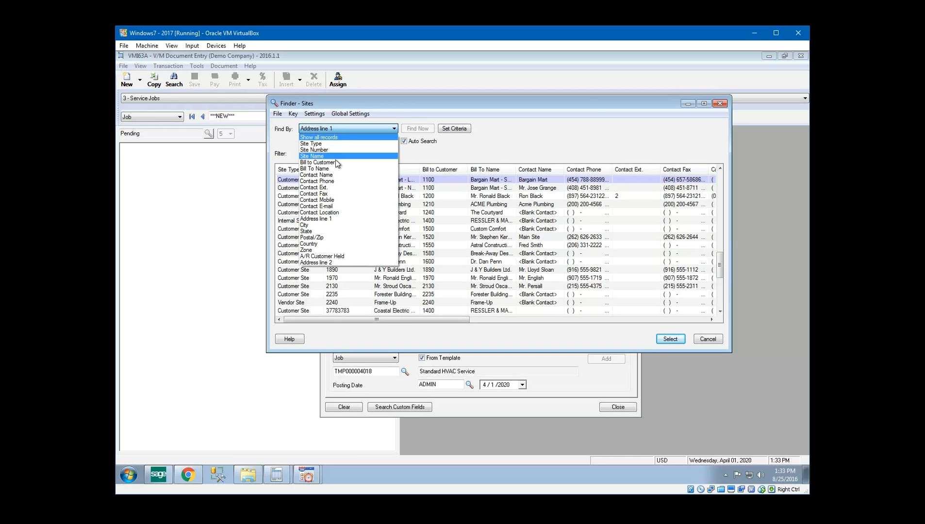
click(334, 219)
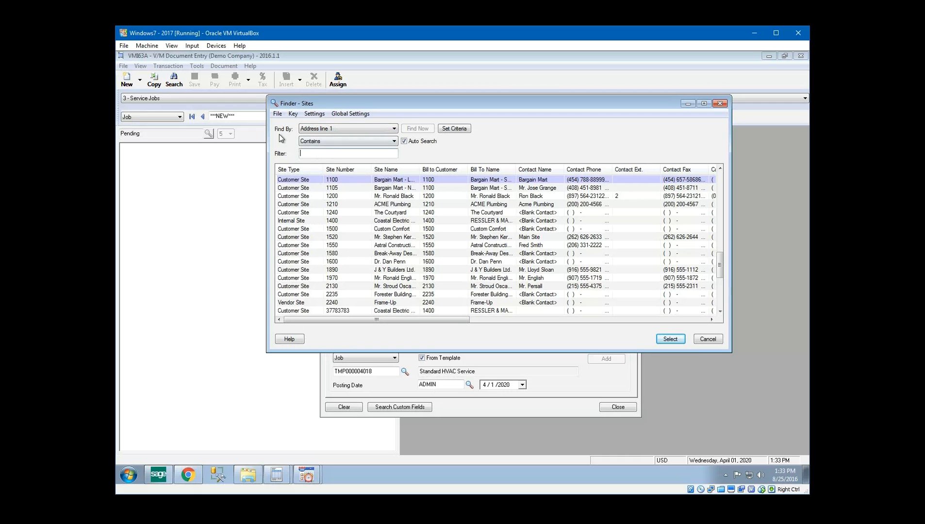
click(335, 152)
click(462, 320)
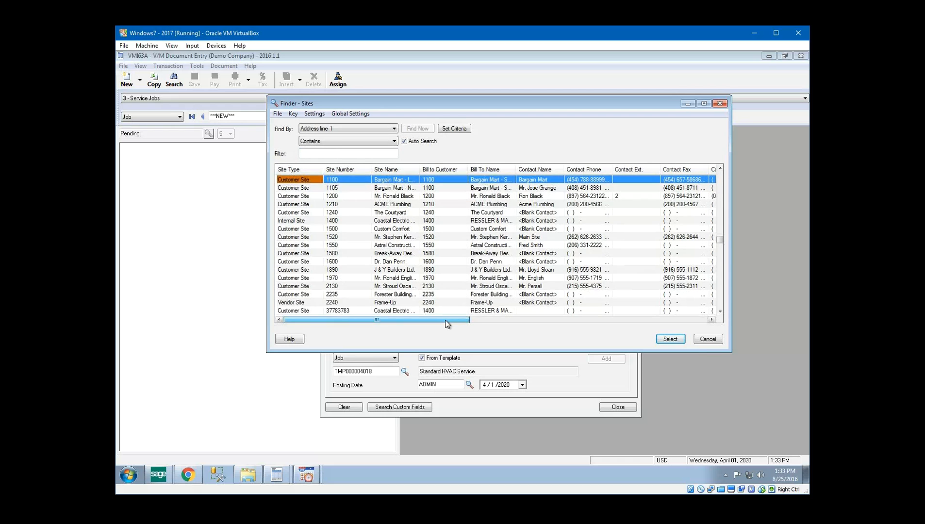
click(333, 153)
text(wab)
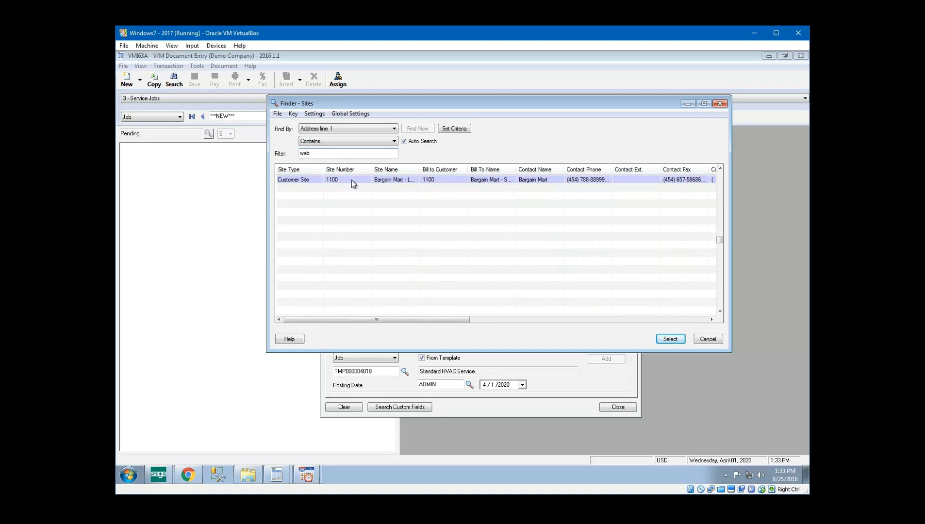
drag(459, 325, 616, 324)
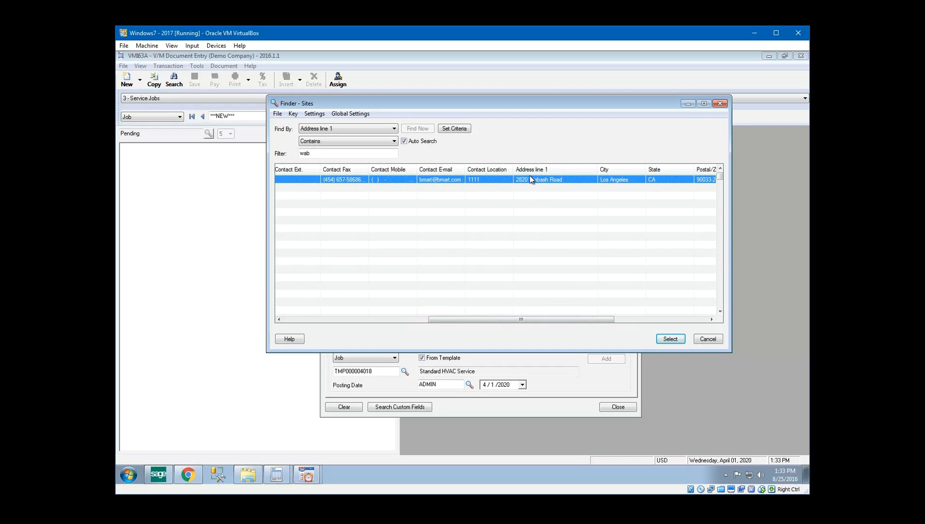
click(323, 320)
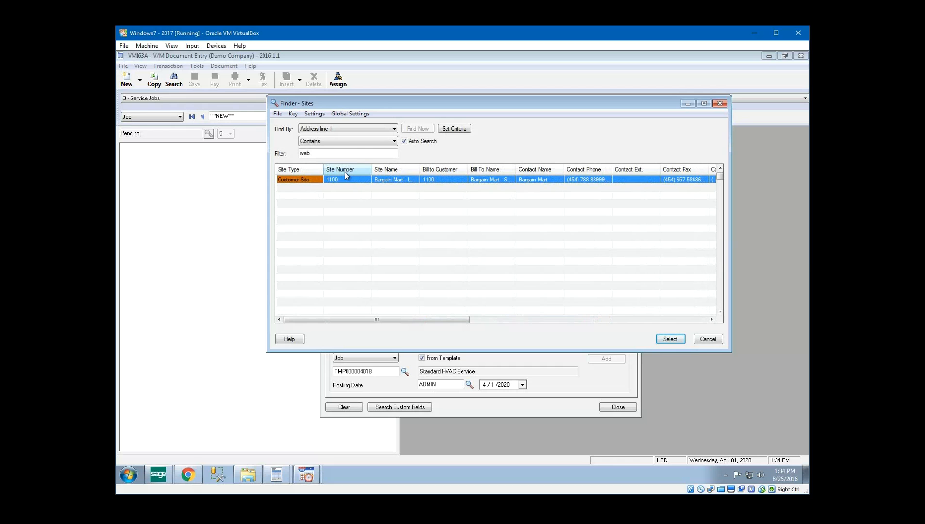
click(709, 341)
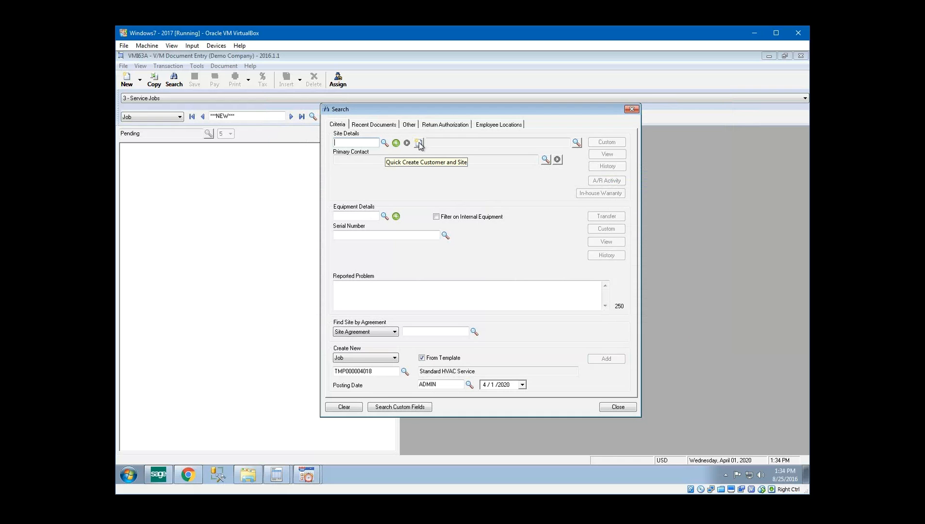
Examine the A/R profile, site profile and equipment sections of the Quick Create customer and site form, and cancel it
click(359, 142)
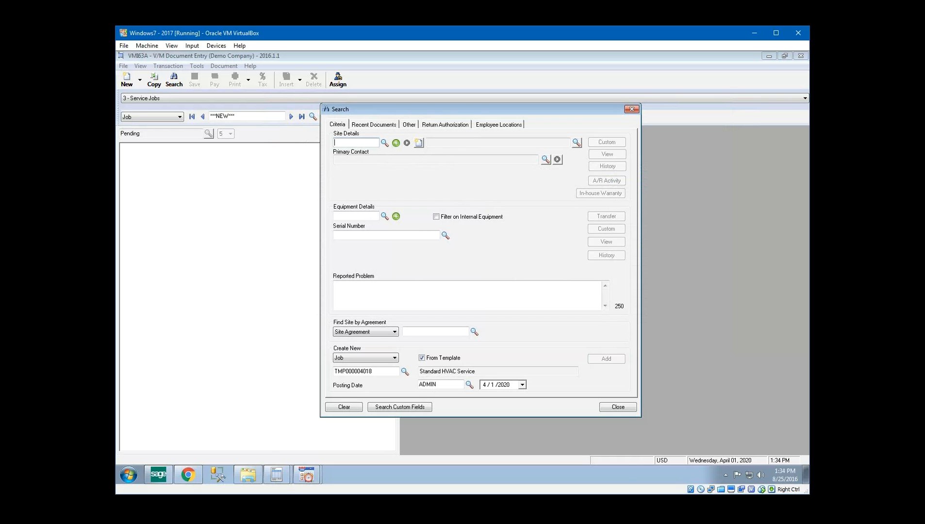
click(419, 143)
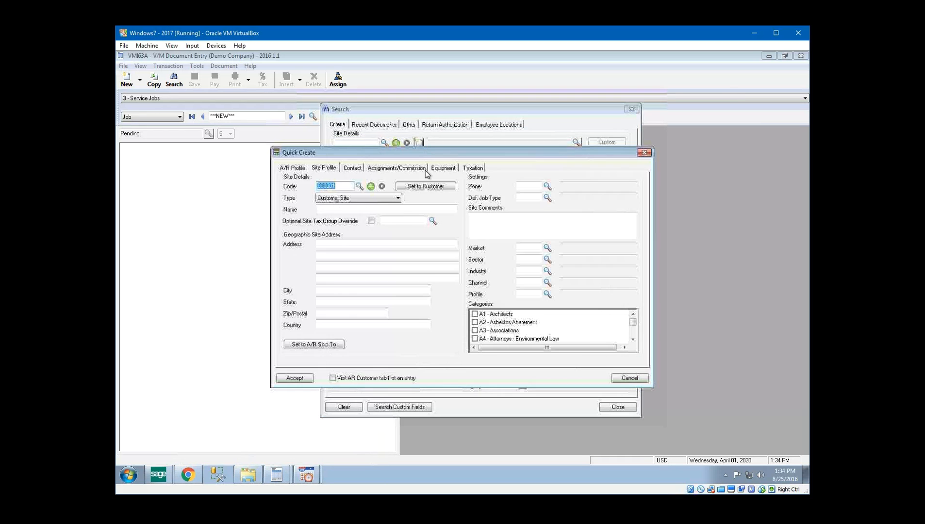
click(297, 169)
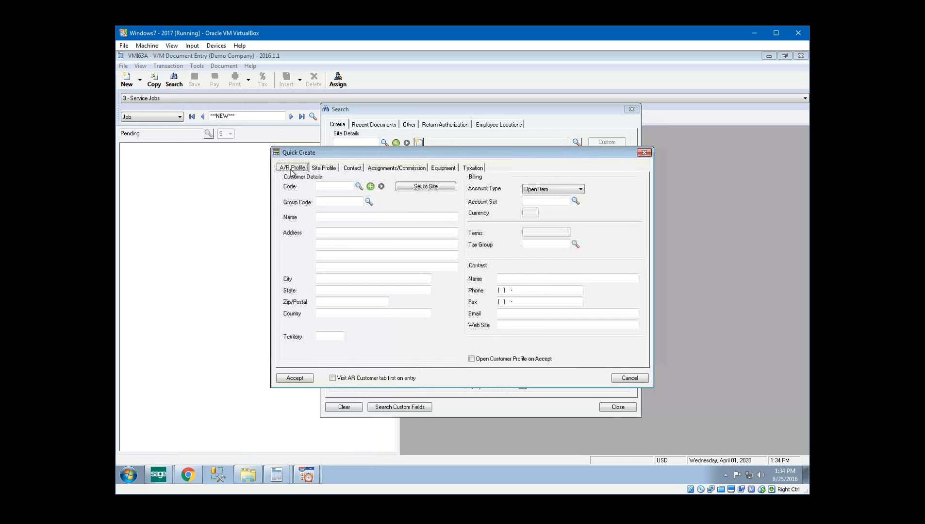
click(319, 170)
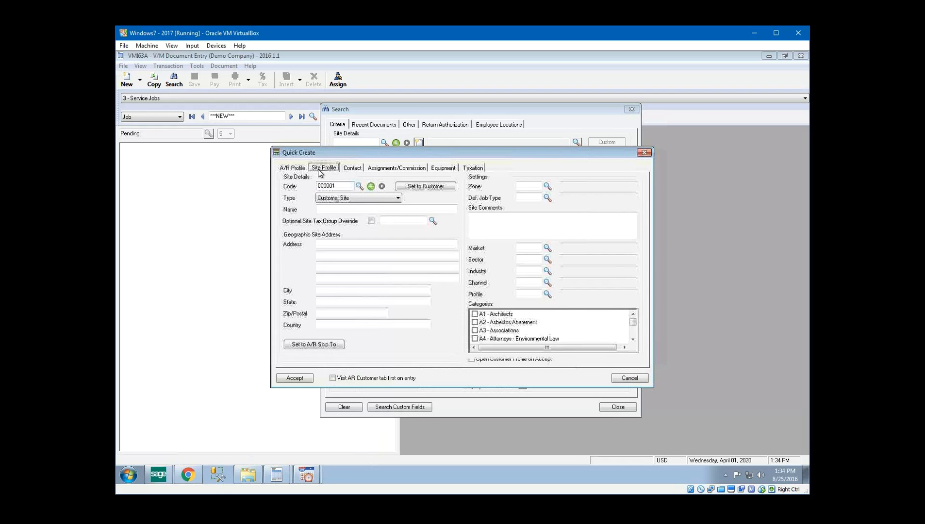
click(444, 168)
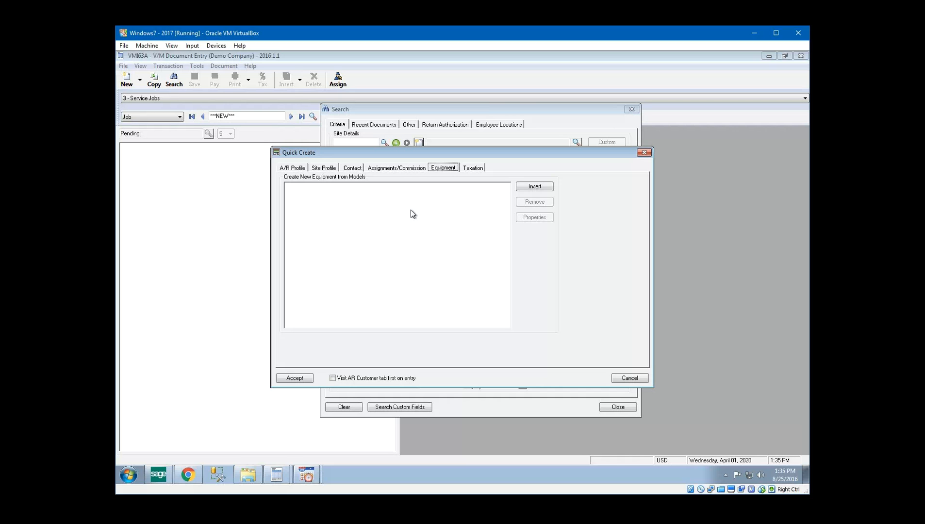
click(297, 168)
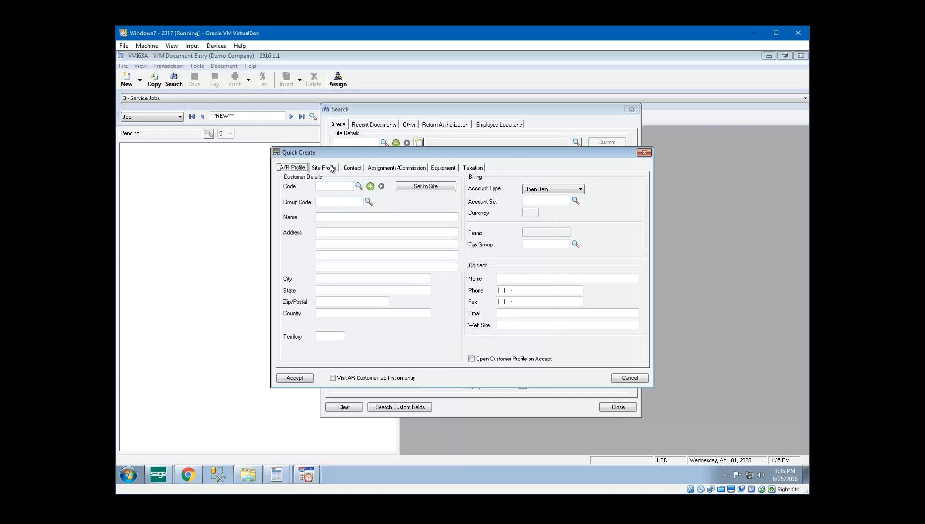
click(331, 168)
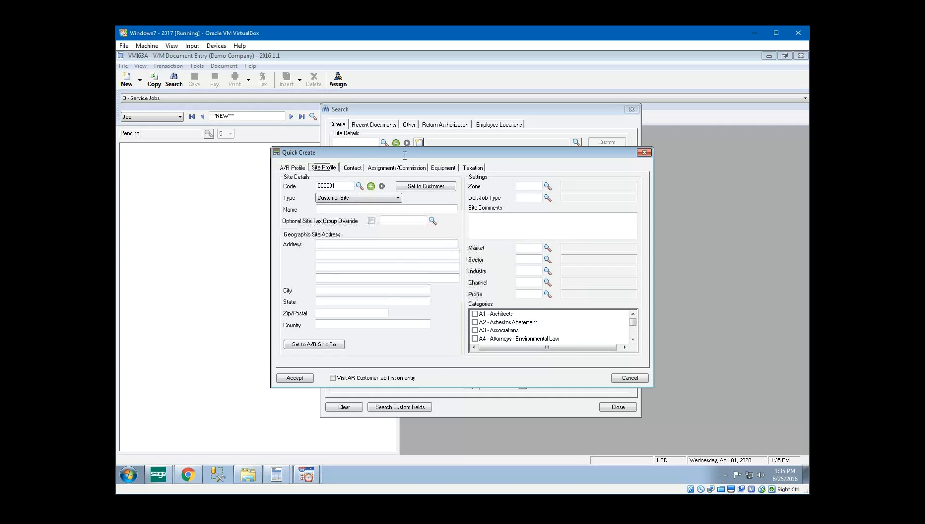
click(629, 378)
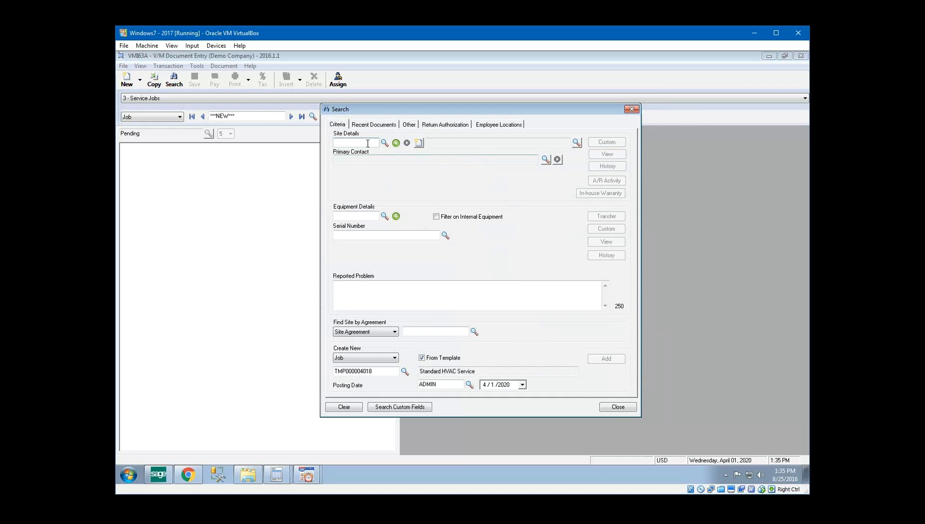
Select the Bargain Mart - Los Angeles site by entering its site number, and acknowledge the customer notice
text(1100)
key(Tab)
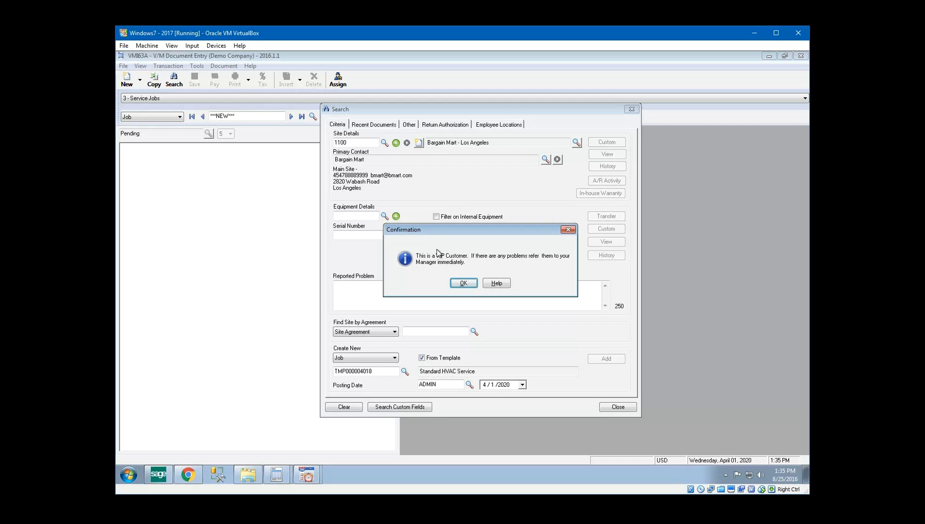
drag(447, 233, 481, 222)
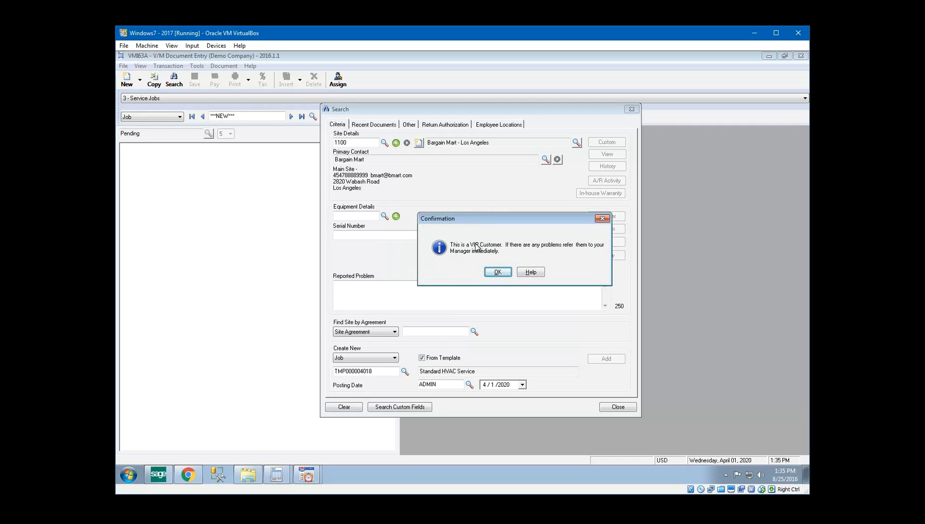
click(497, 272)
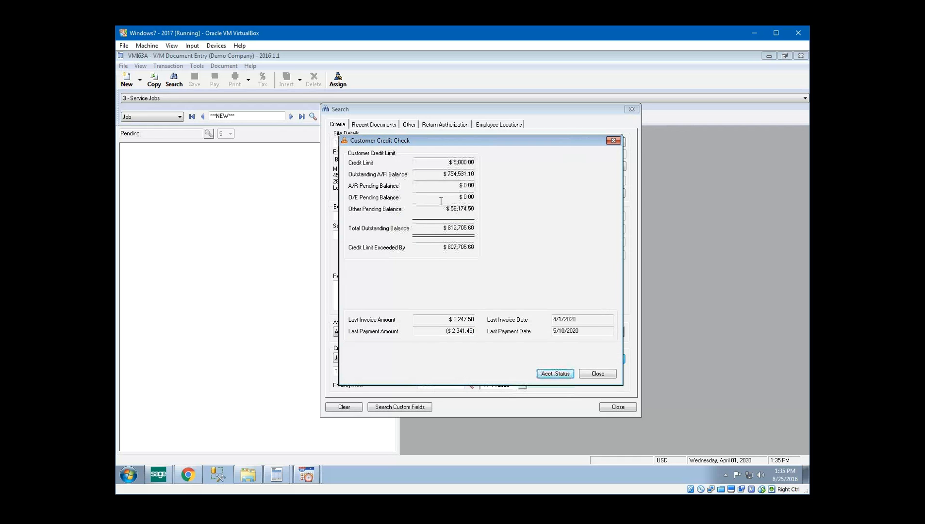
Review the credit limit, outstanding A/R balance and other pending balance in the customer credit check
click(437, 162)
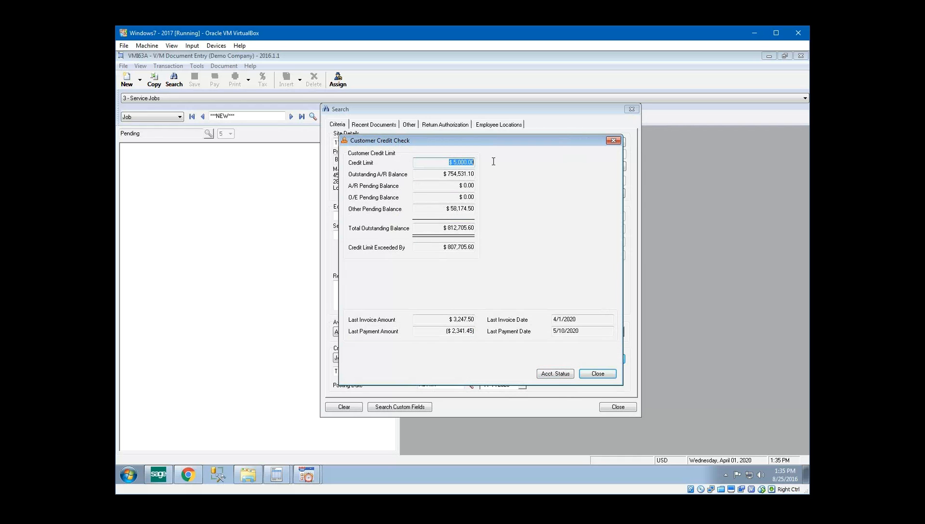
click(437, 173)
click(440, 208)
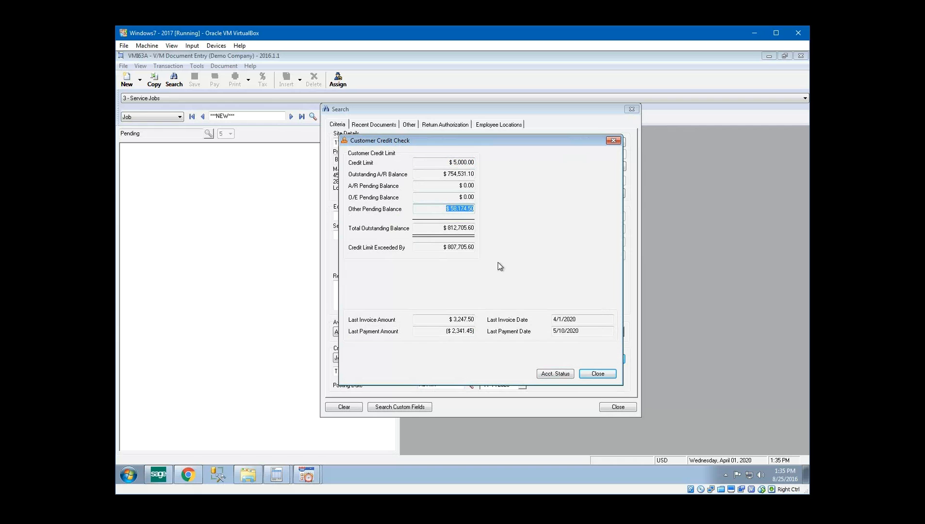
Review the amount by which the credit limit is exceeded and close the customer credit check
click(441, 247)
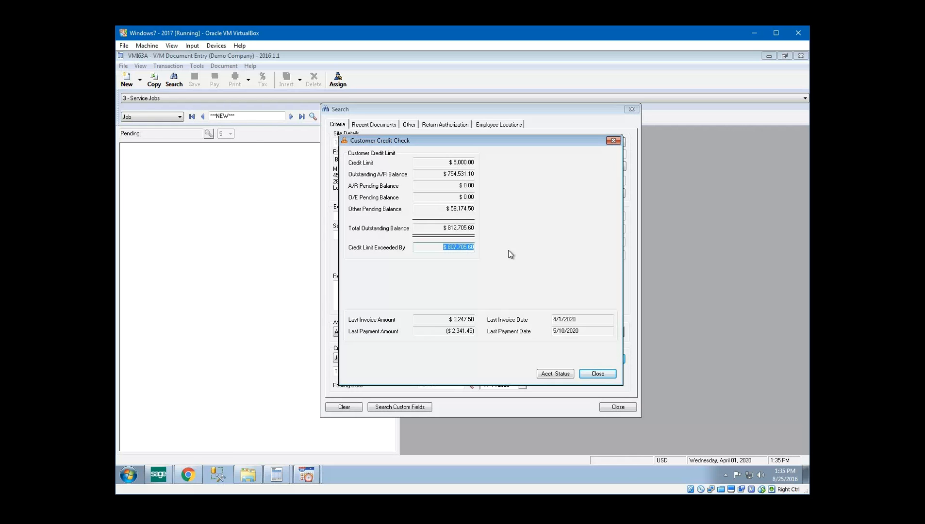
click(442, 247)
click(597, 373)
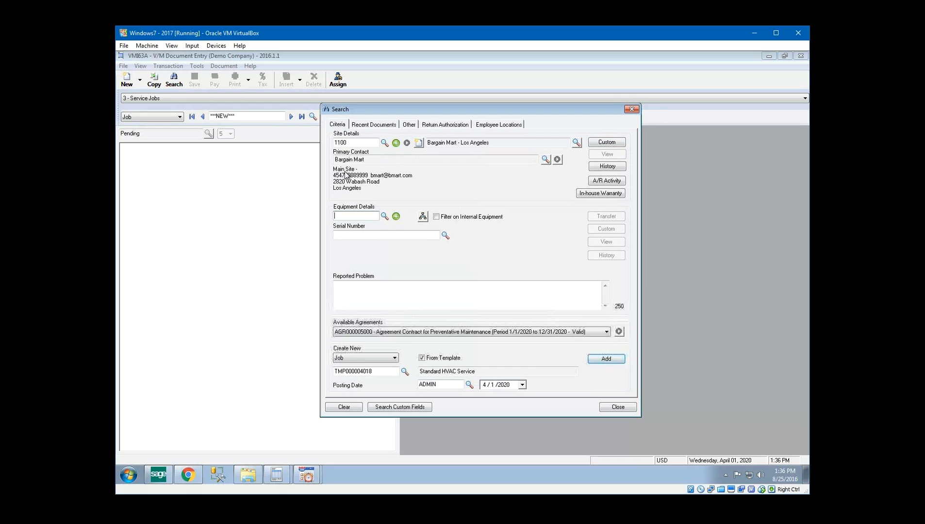
Change the site's primary contact to the operations manager listed in the site contact finder
drag(340, 159, 367, 159)
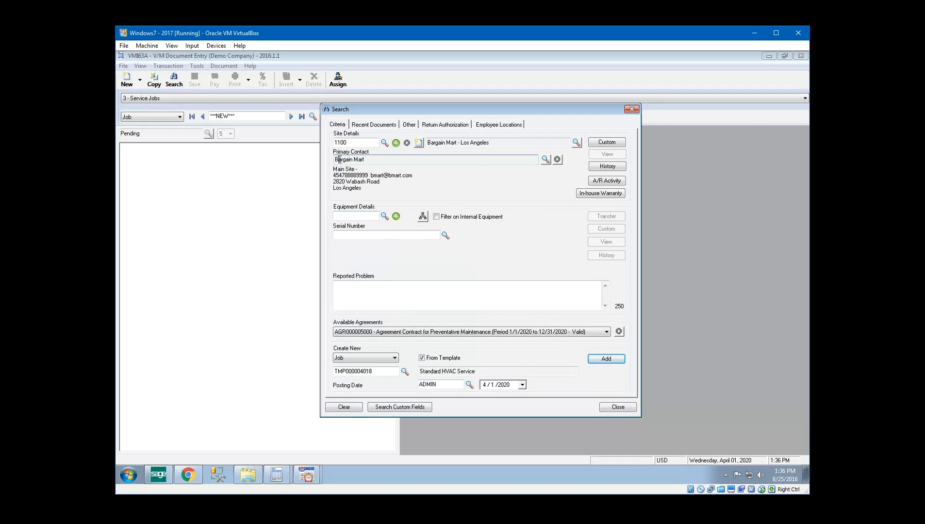
click(370, 160)
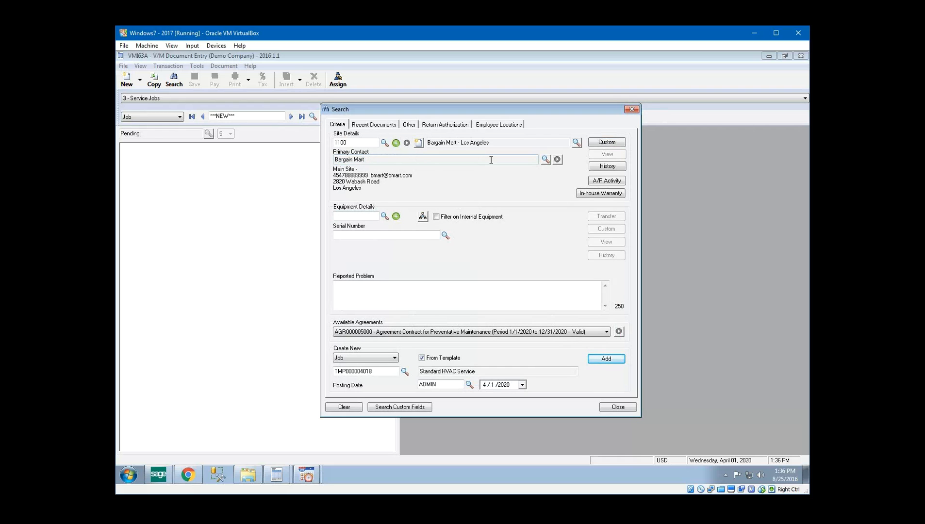
click(546, 159)
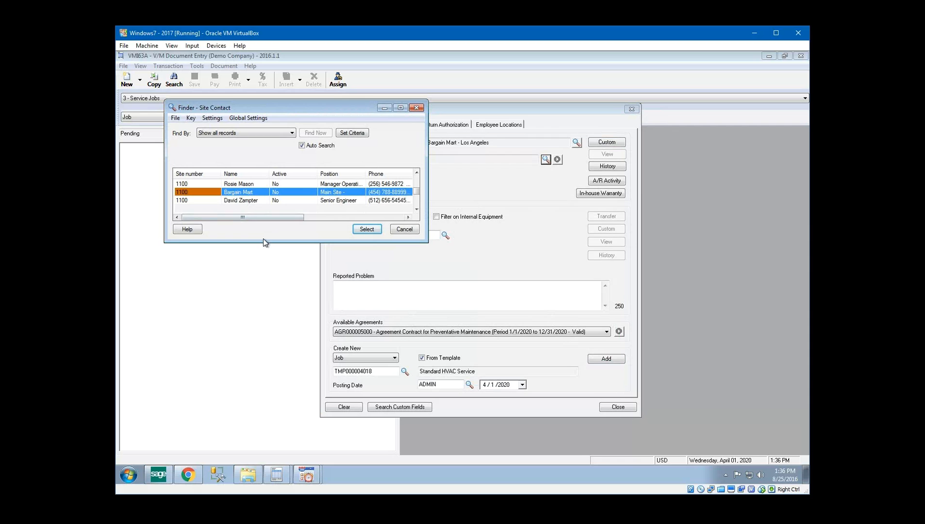
drag(262, 242, 262, 293)
click(257, 184)
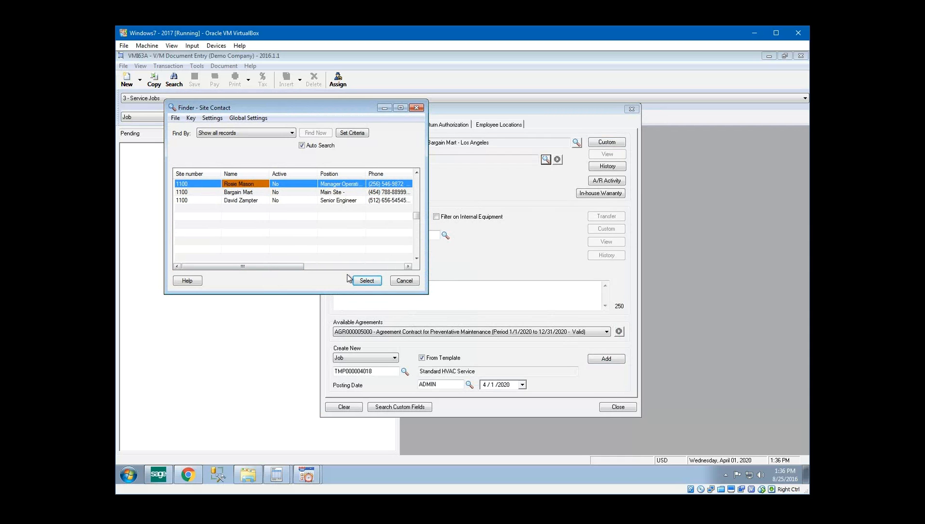
click(367, 281)
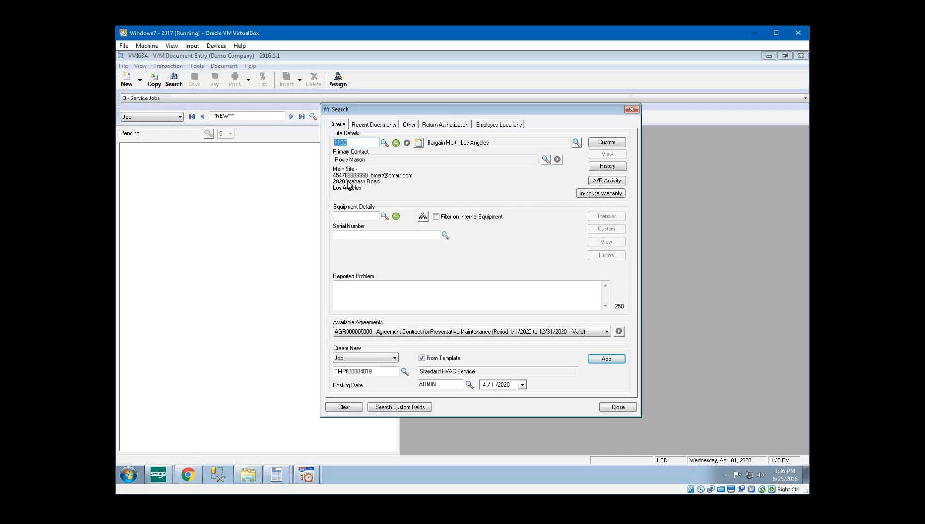
Examine the additional site information, and review the equipment finder's records and search fields without selecting a record
click(613, 141)
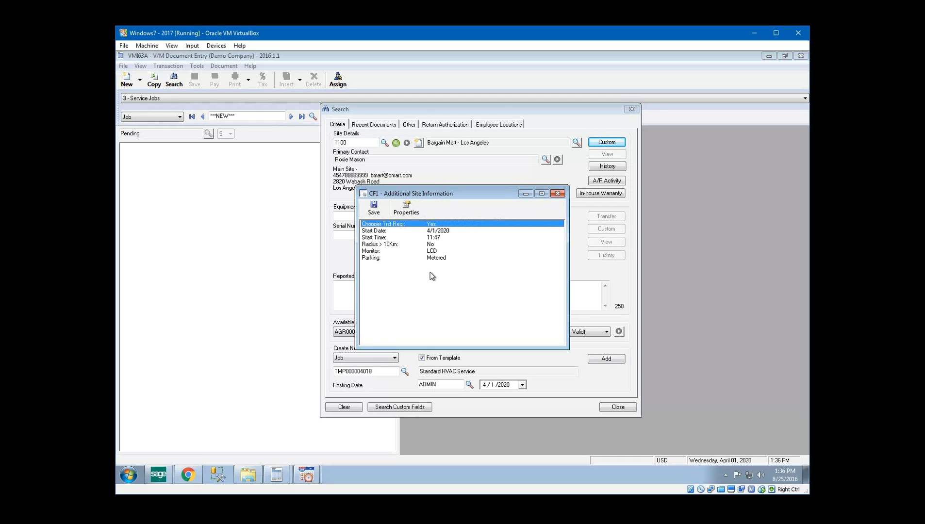
click(557, 193)
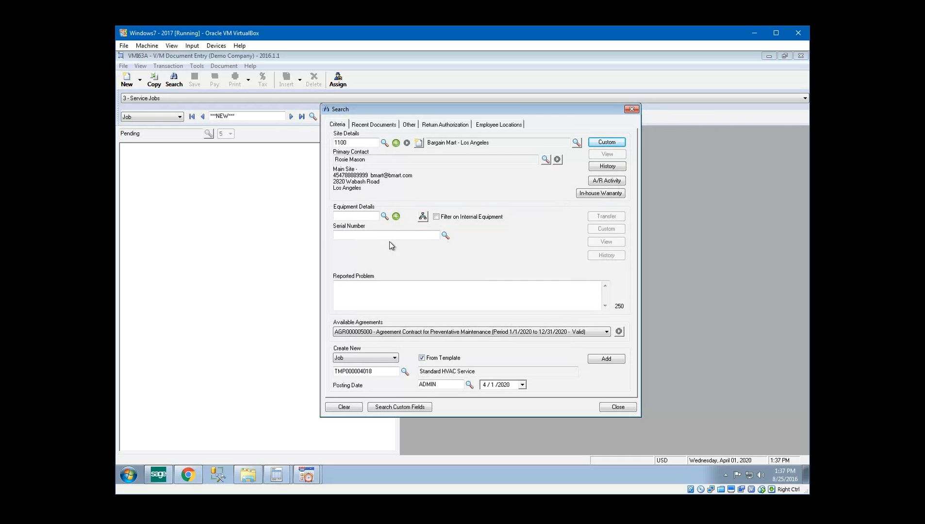
click(385, 215)
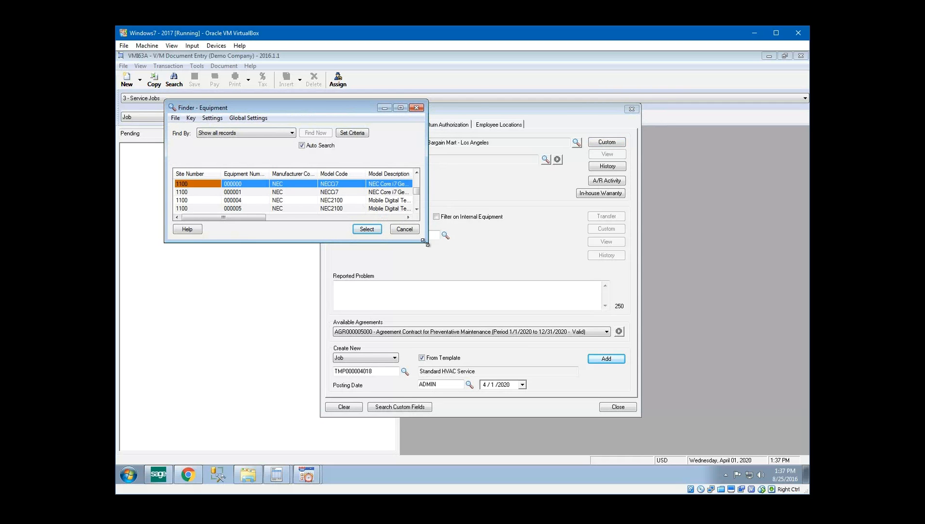
drag(426, 242, 623, 335)
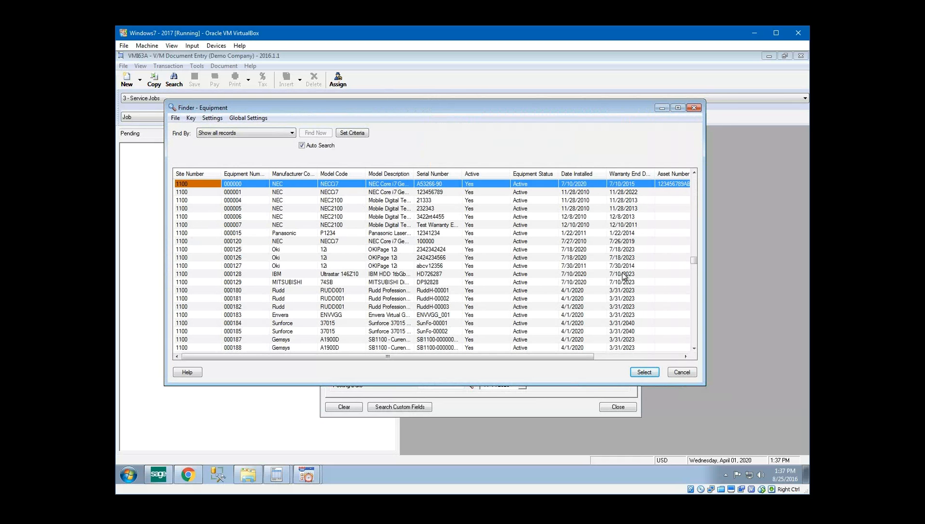
click(257, 132)
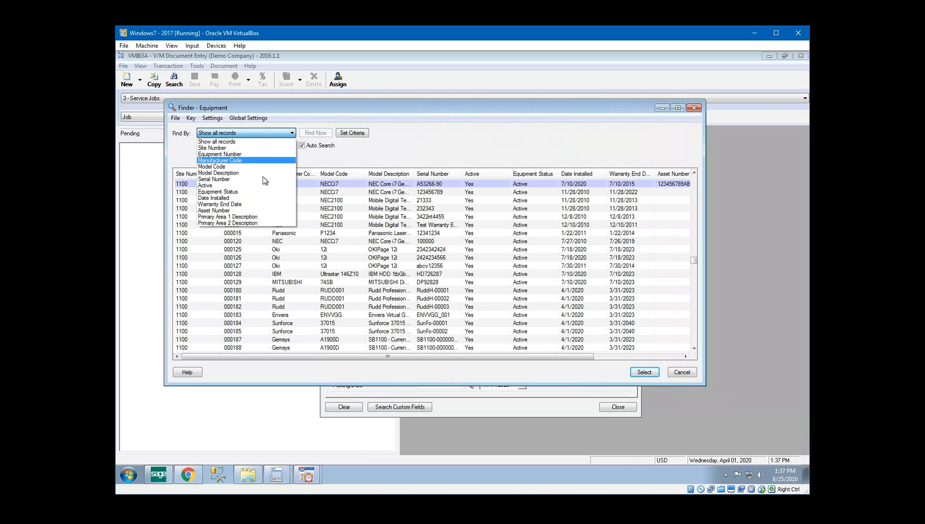
click(466, 143)
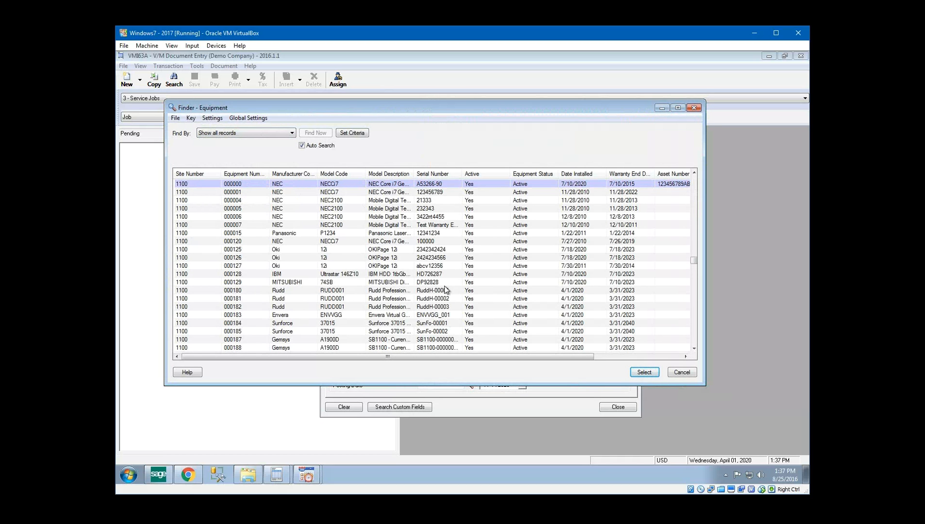
click(693, 373)
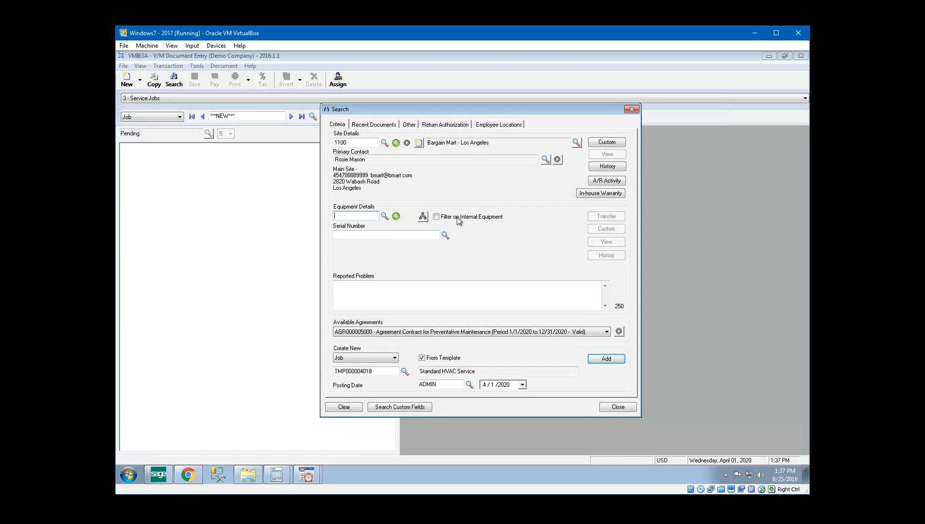
Browse the site's equipment tree by model and select Trane XR13 Air Conditioner unit 000250
click(424, 217)
drag(527, 104, 581, 68)
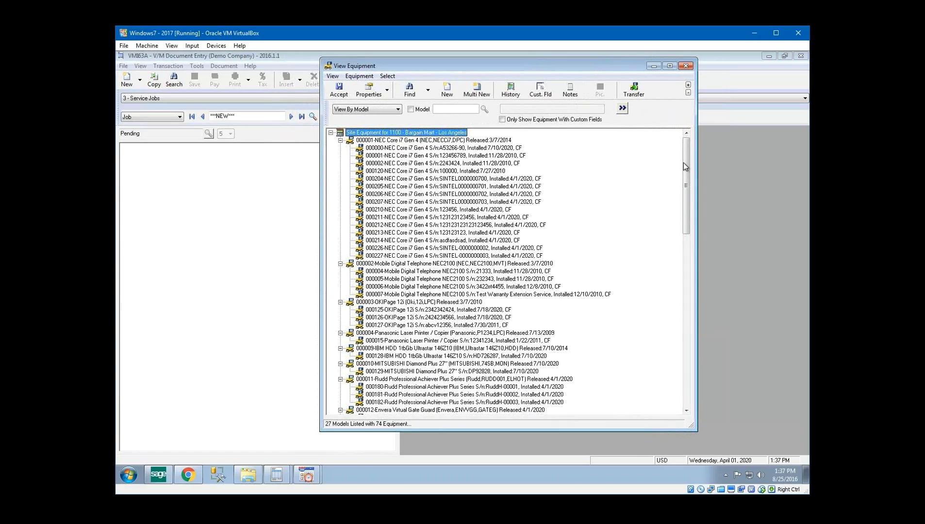
drag(684, 163, 663, 173)
drag(689, 176, 684, 374)
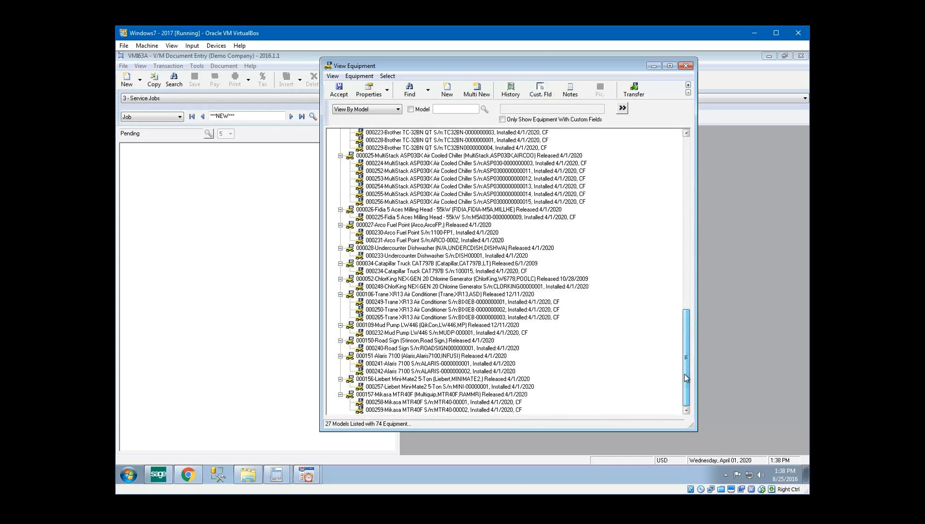
click(381, 295)
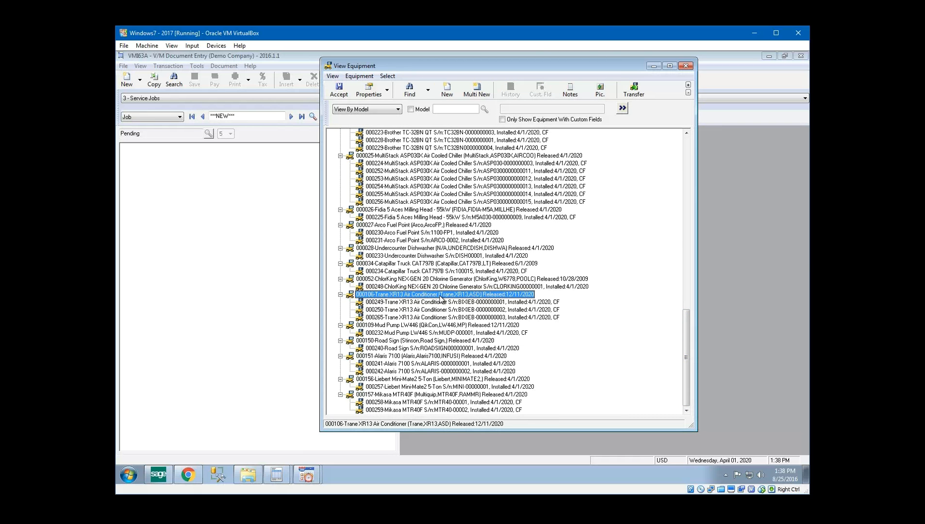
click(403, 309)
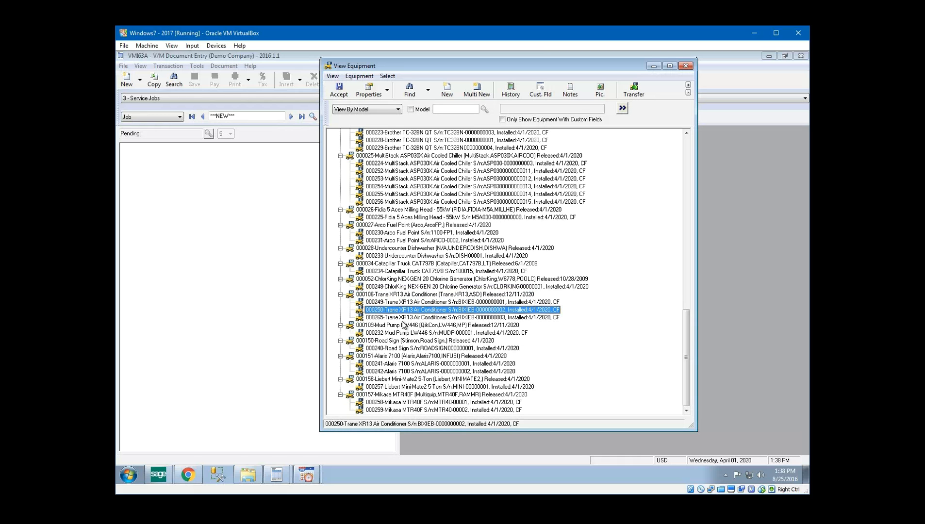
click(480, 303)
click(400, 309)
View the picture attached to air conditioner 000250 and close it
click(600, 89)
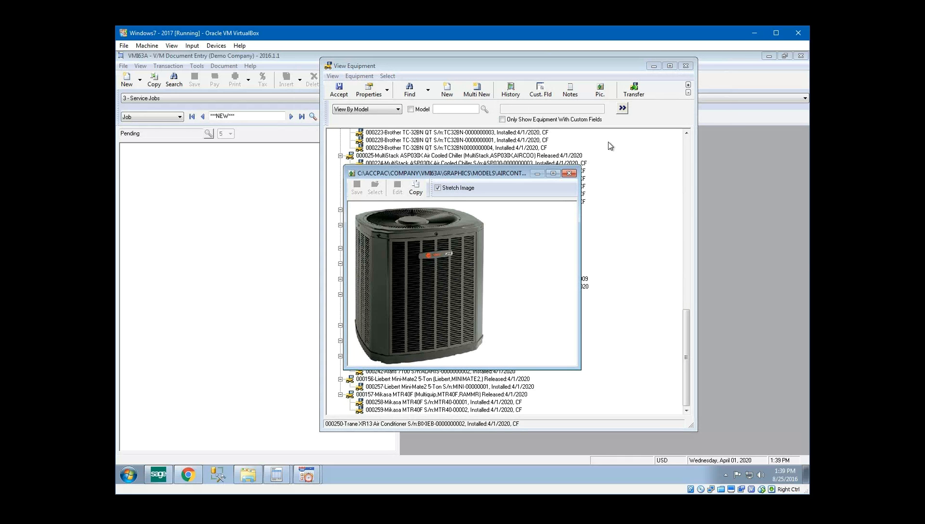
click(570, 174)
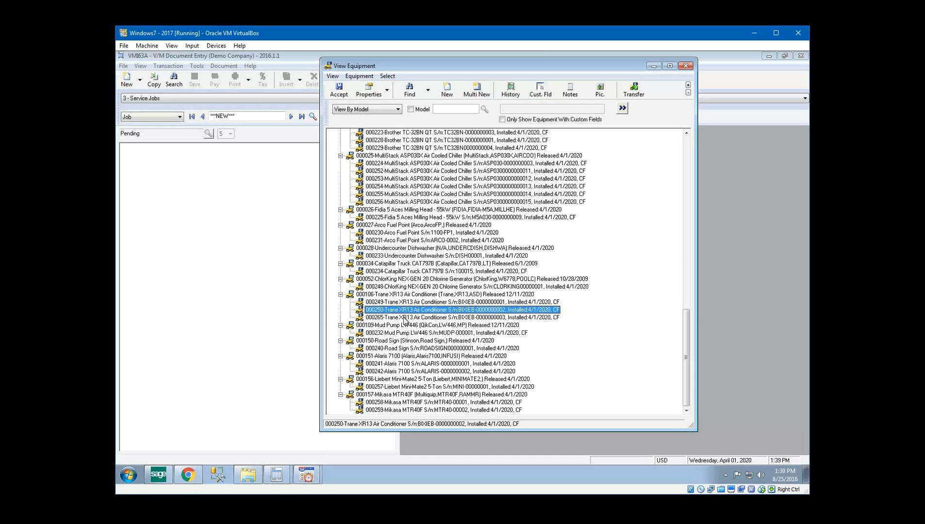
click(600, 90)
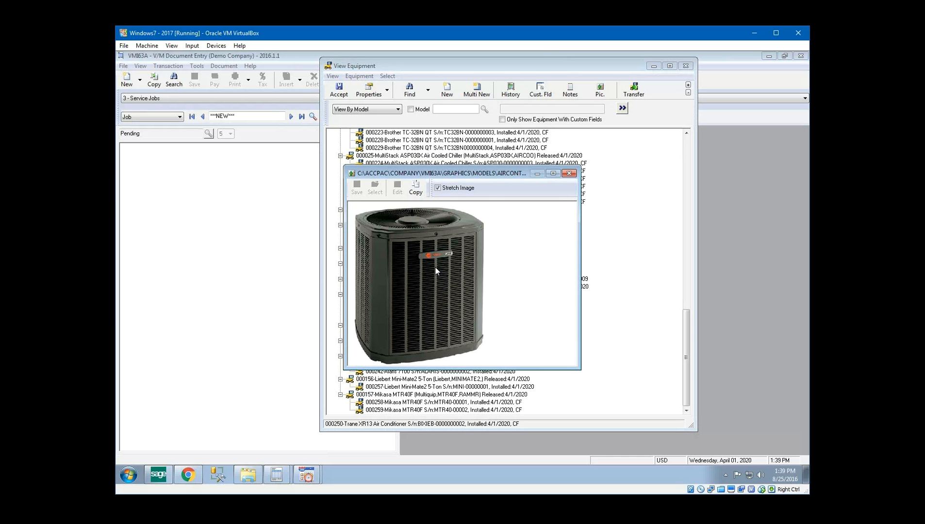
click(569, 173)
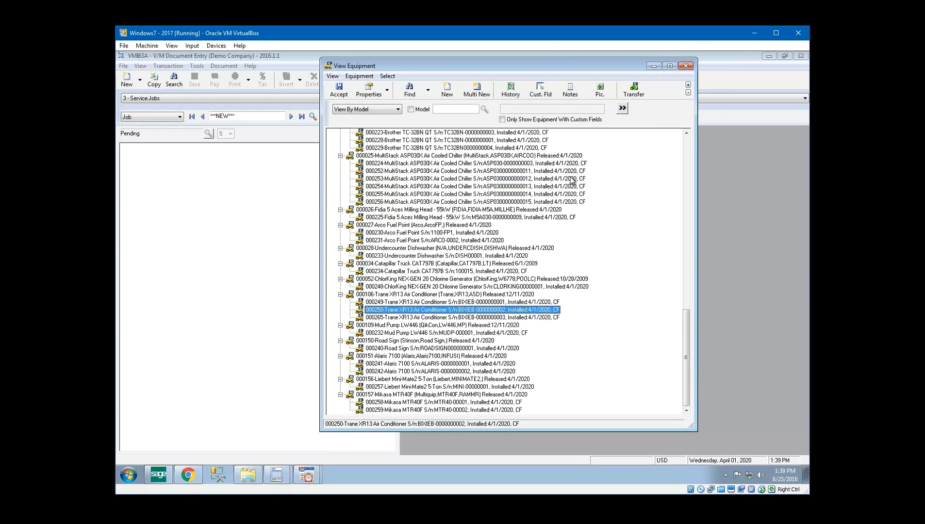
Examine the air conditioner's custom field specifications and close them
click(539, 92)
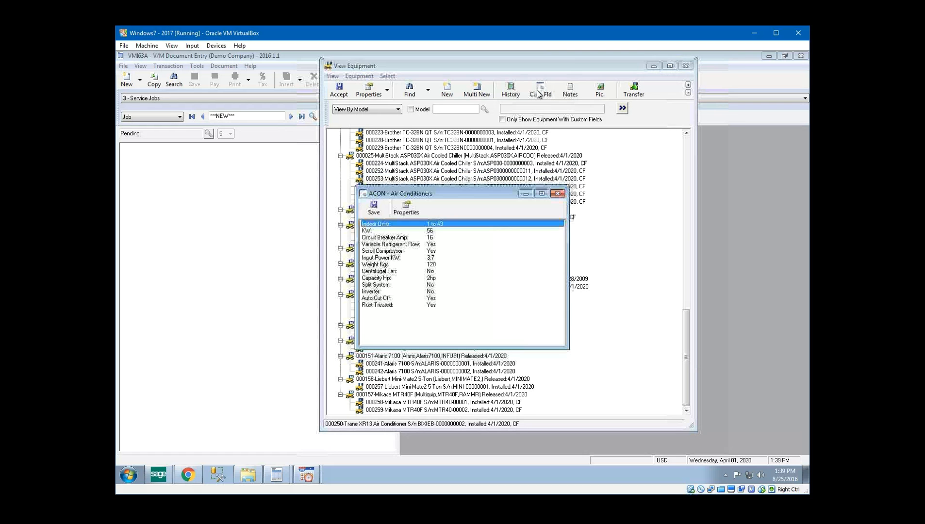
drag(448, 193, 587, 165)
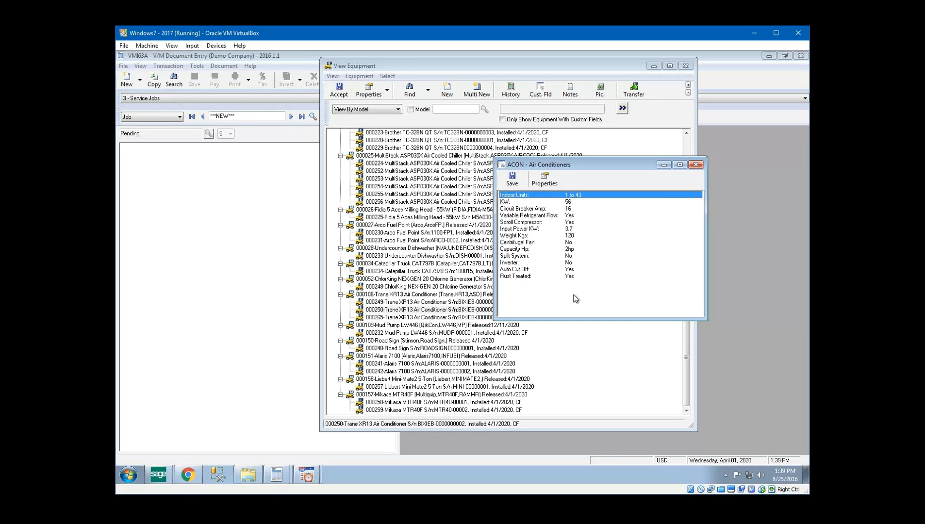
click(696, 165)
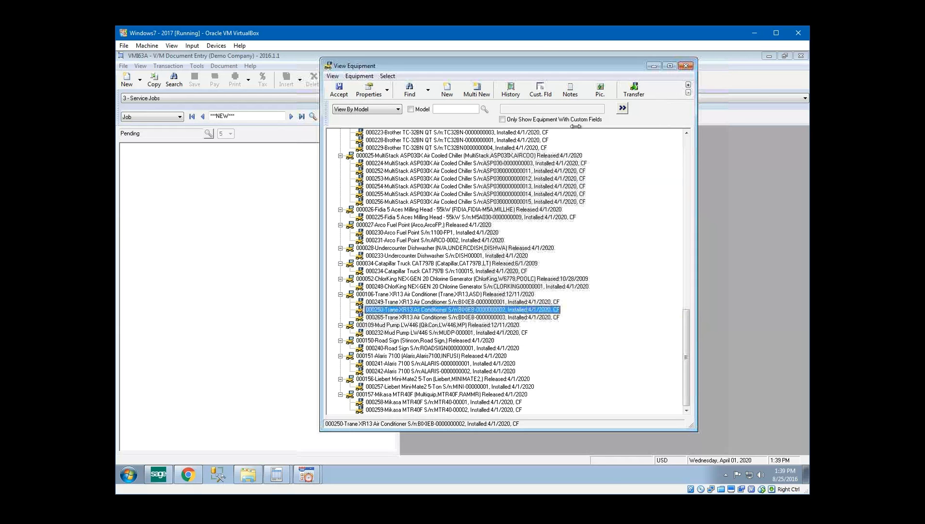
Generate the service history for equipment 000250 with the date range starting 1/2/2019
click(516, 97)
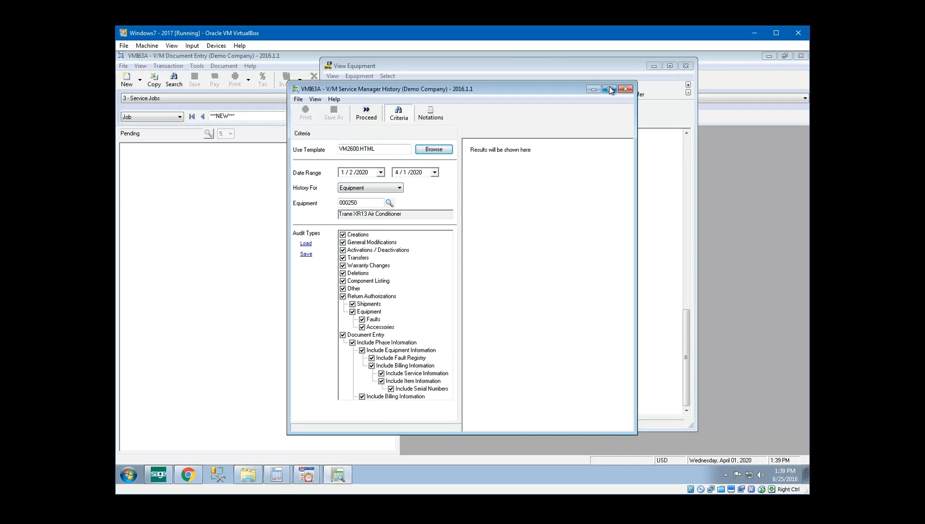
click(183, 140)
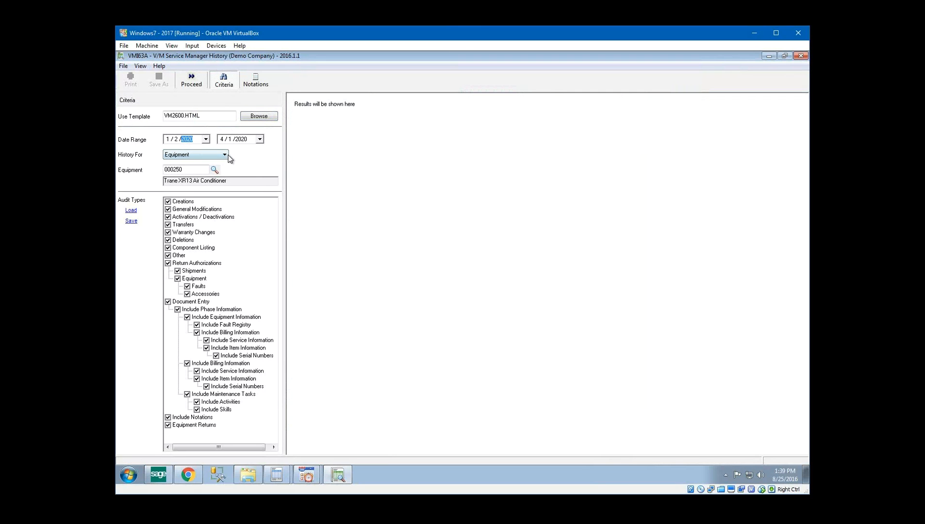
text(2019)
click(191, 80)
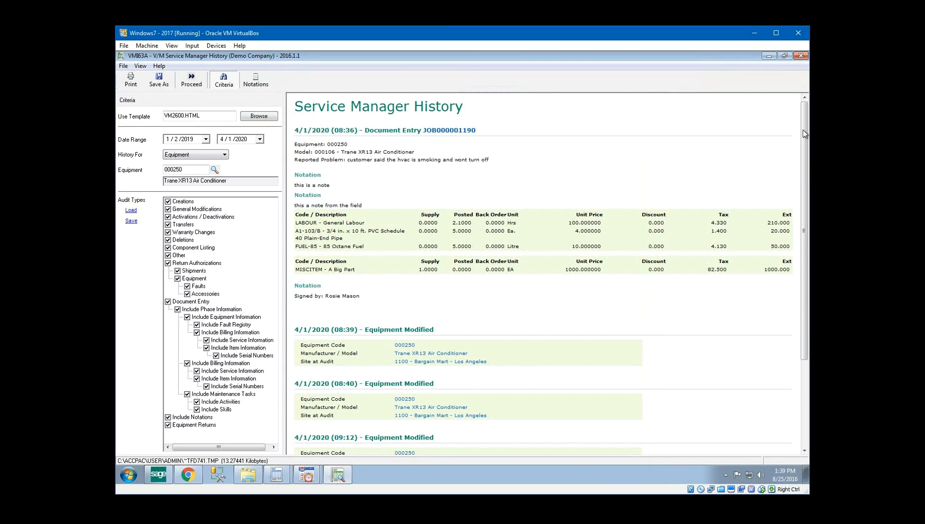
Review the service history's reported problem, billing lines and equipment changes, and close the history
drag(802, 138, 799, 215)
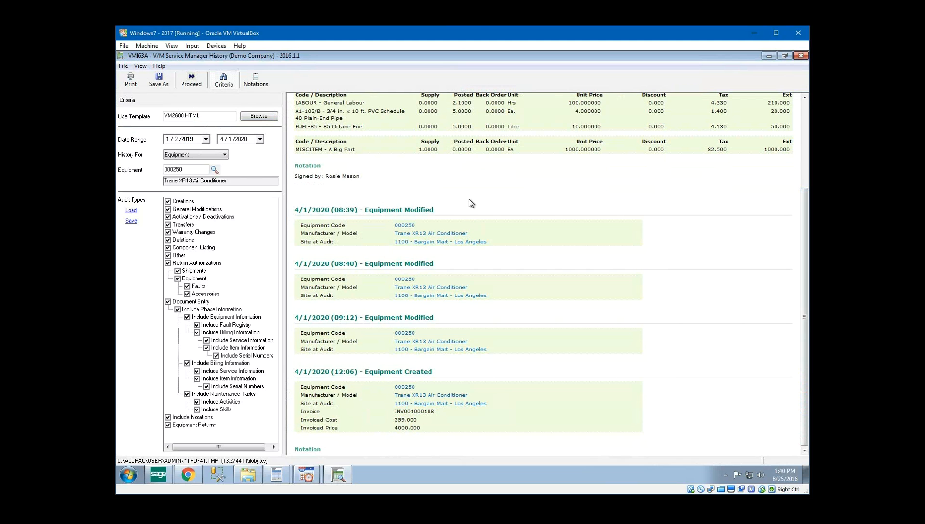
scroll(469, 199, up, 3)
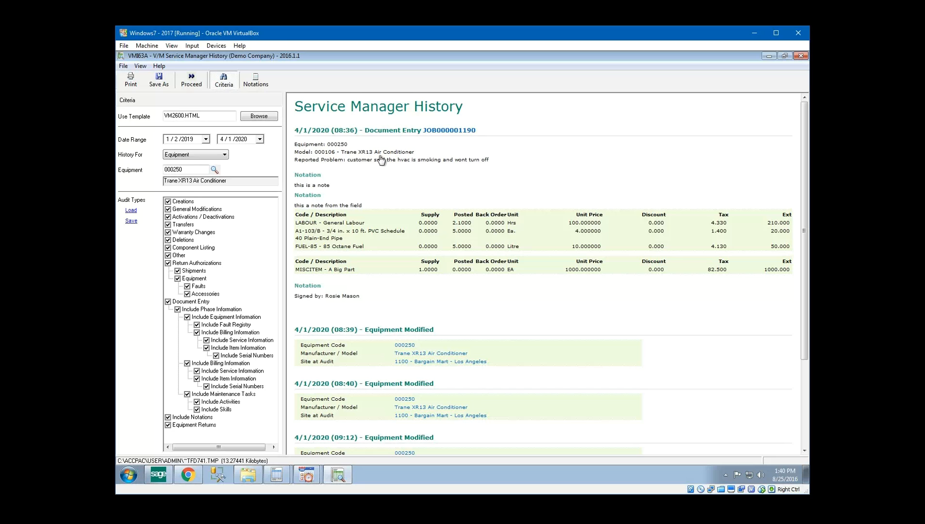
drag(347, 160, 493, 158)
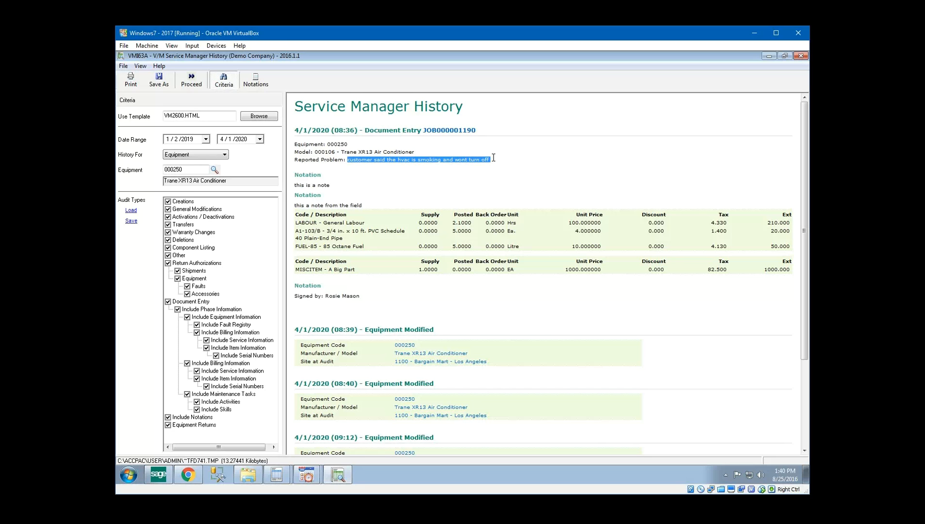
click(296, 217)
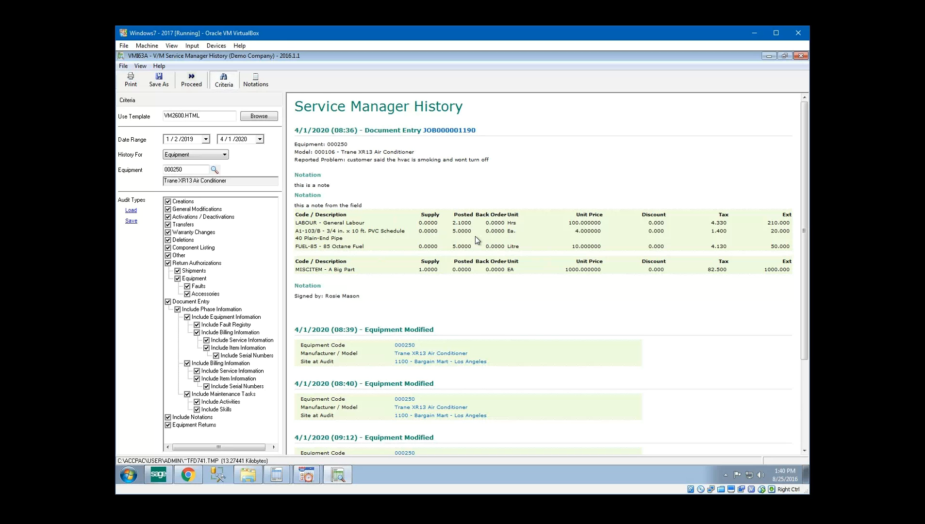
click(801, 56)
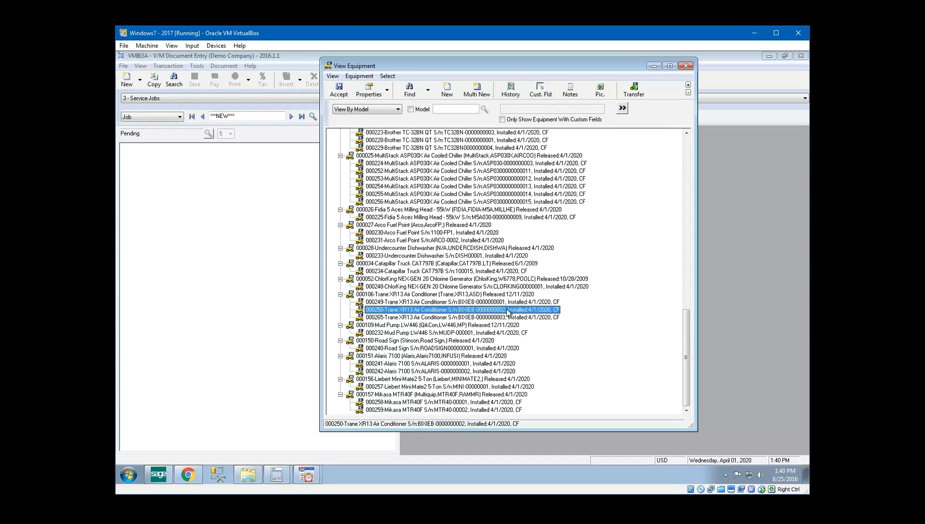
Accept air conditioner 000250 as the equipment for the new job and open its custom fields
click(339, 89)
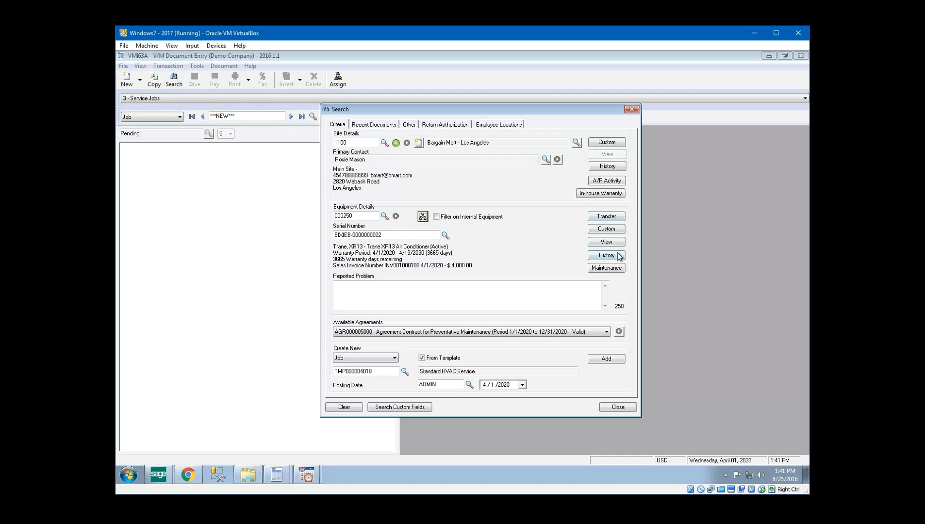
click(609, 229)
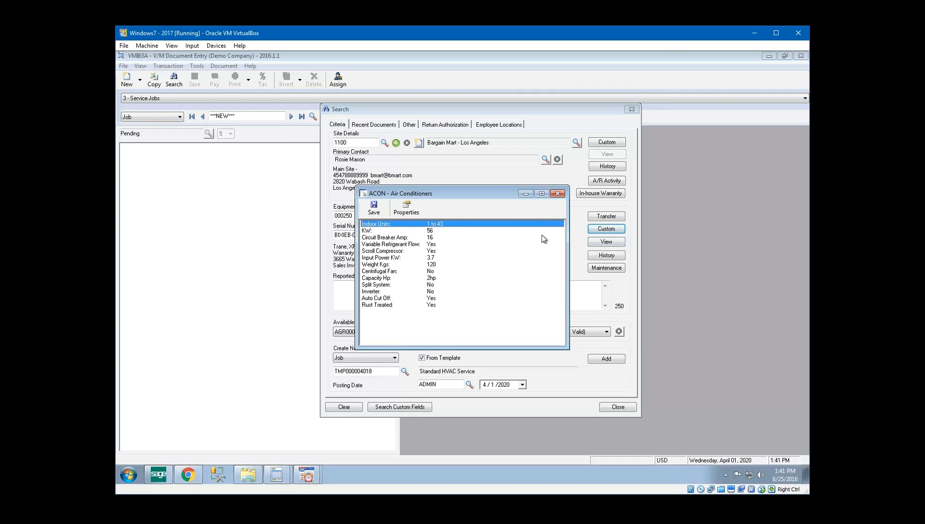
Close the custom fields, view the picture of air conditioner 000250, and close the picture
click(557, 195)
click(611, 242)
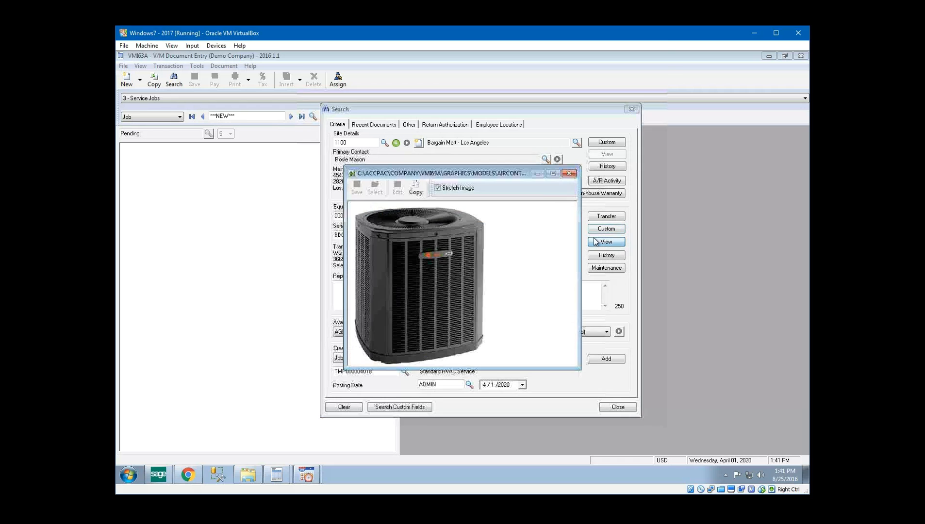
click(566, 174)
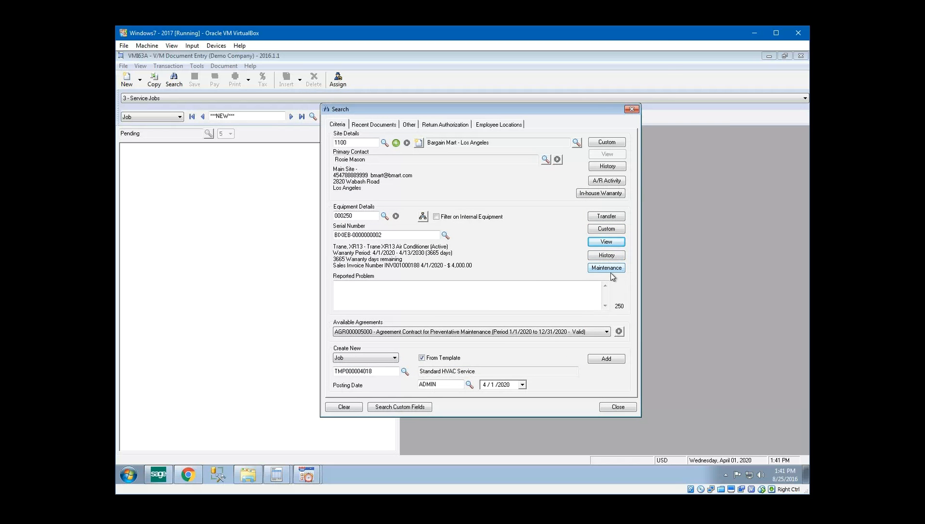
Enter "Unit seems to be blowing only 50%" as the reported problem and select the Agreement Contract for Preventative Maintenance
click(430, 302)
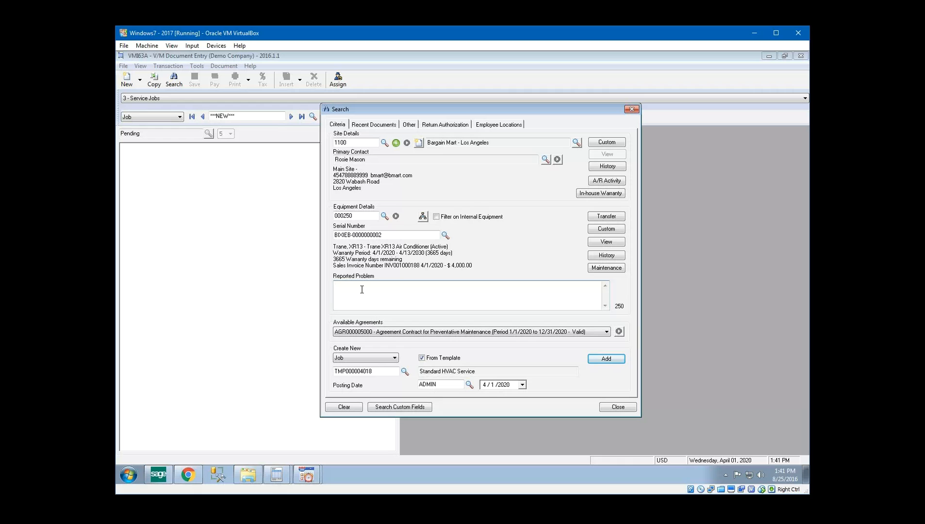
text(Unit seems to be blowing only 50%)
click(352, 332)
click(378, 336)
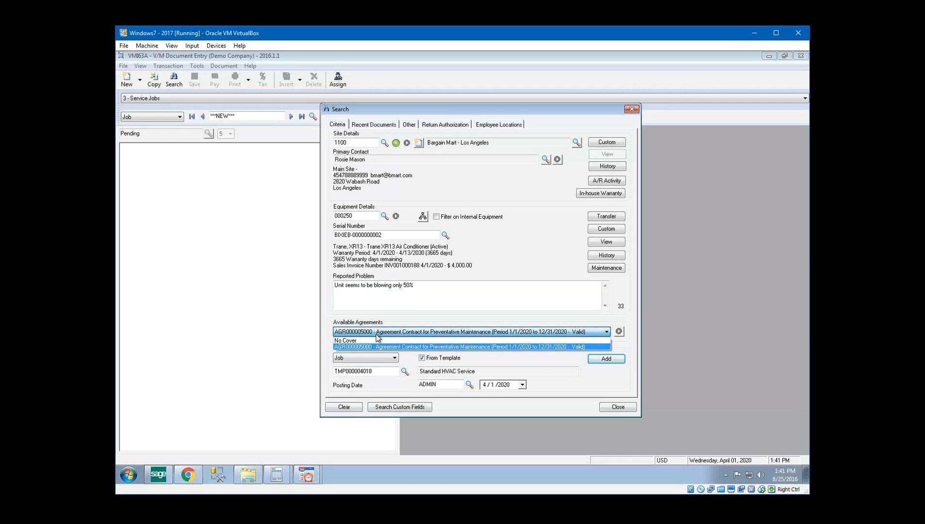
click(378, 349)
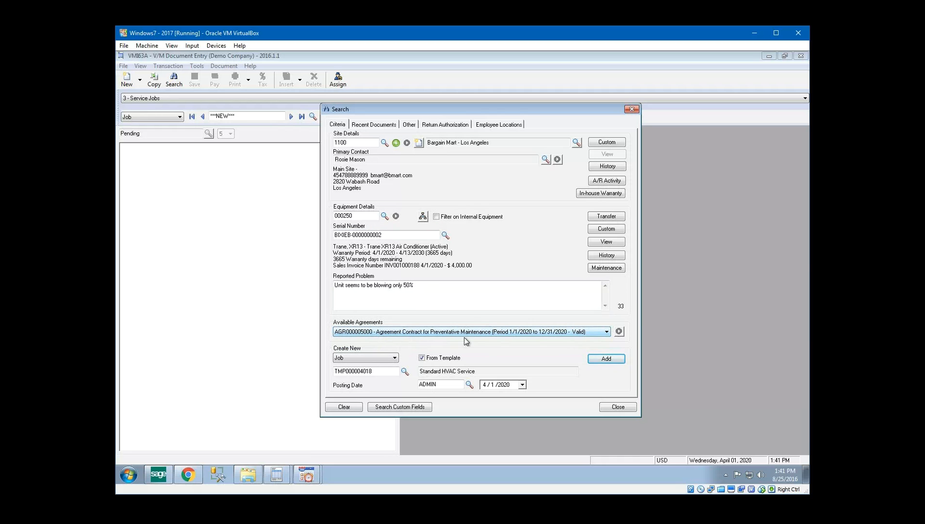
Examine the preventative maintenance agreement's cover period, cover levels, hours of cover and financials, and close its details
click(619, 332)
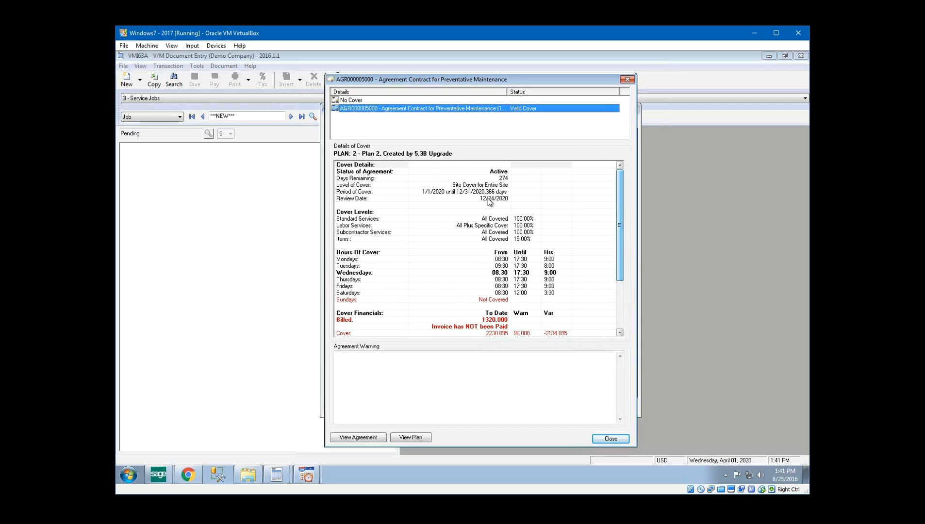
click(473, 188)
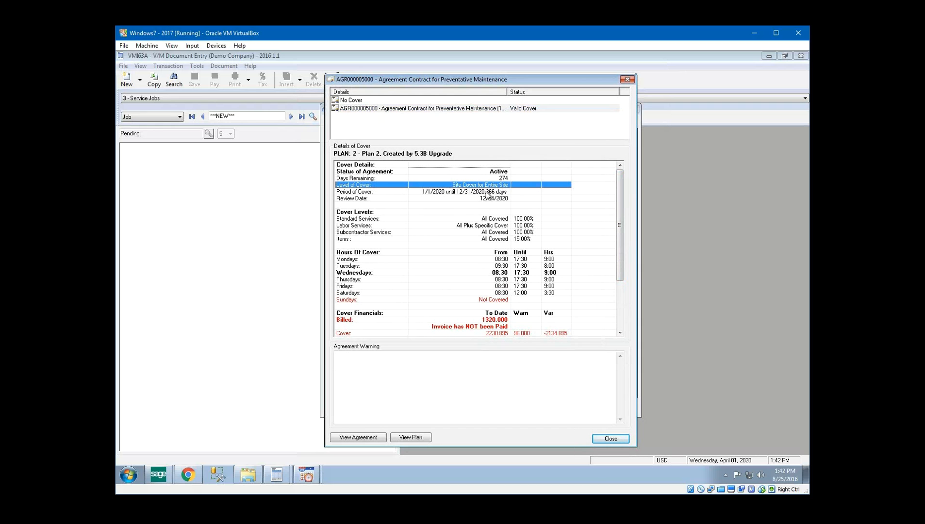
click(486, 192)
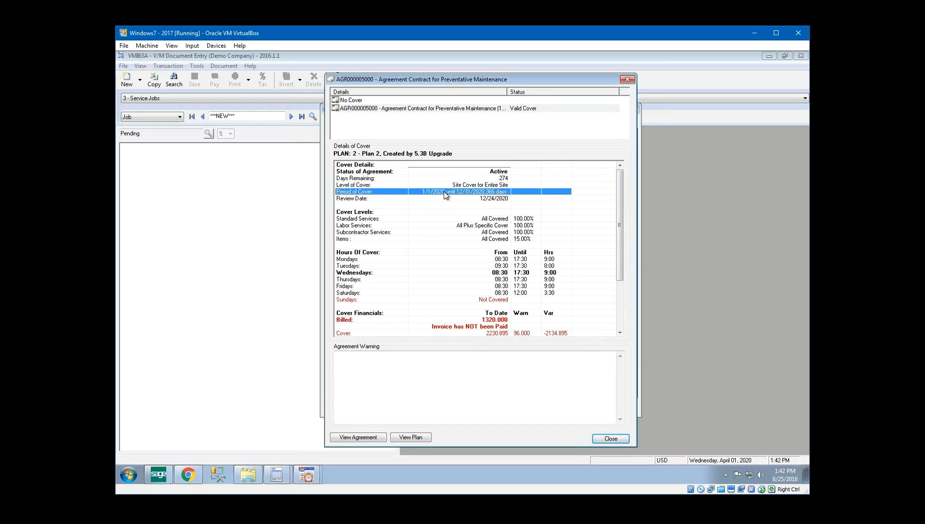
click(525, 220)
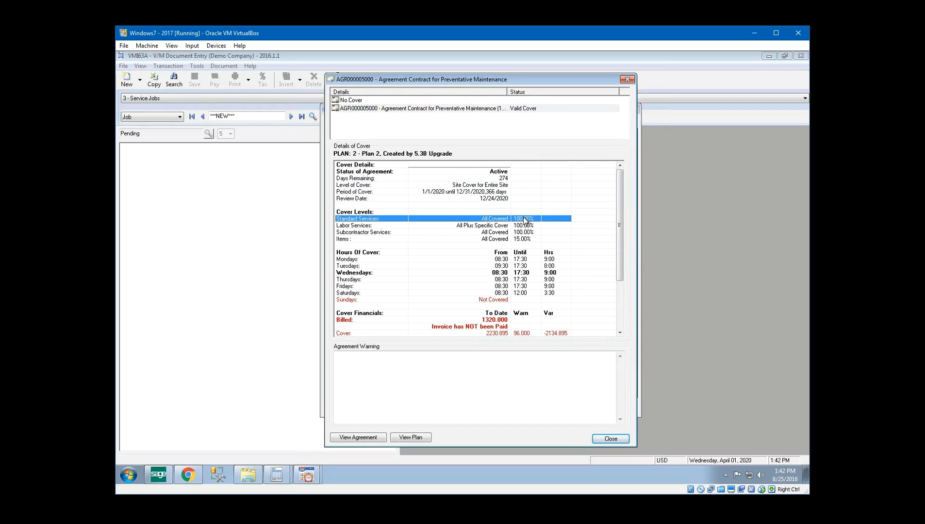
click(363, 226)
click(369, 233)
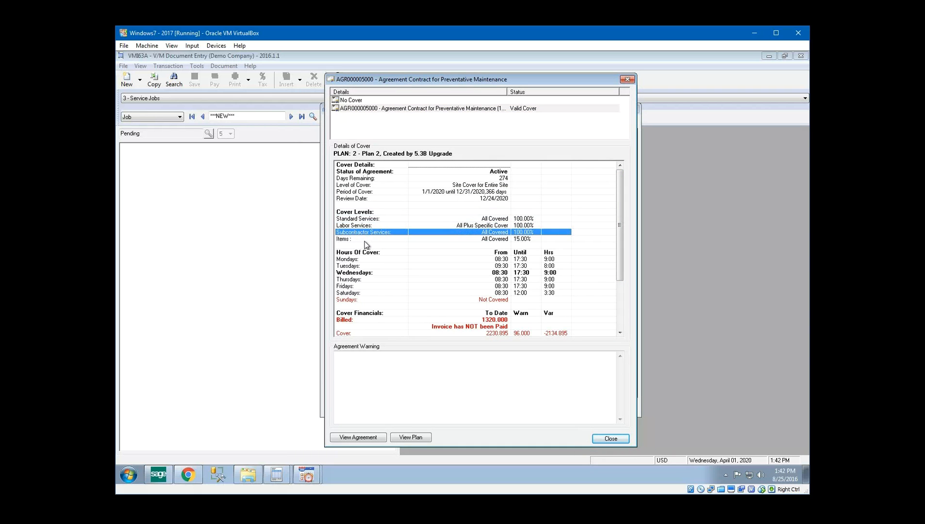
click(362, 239)
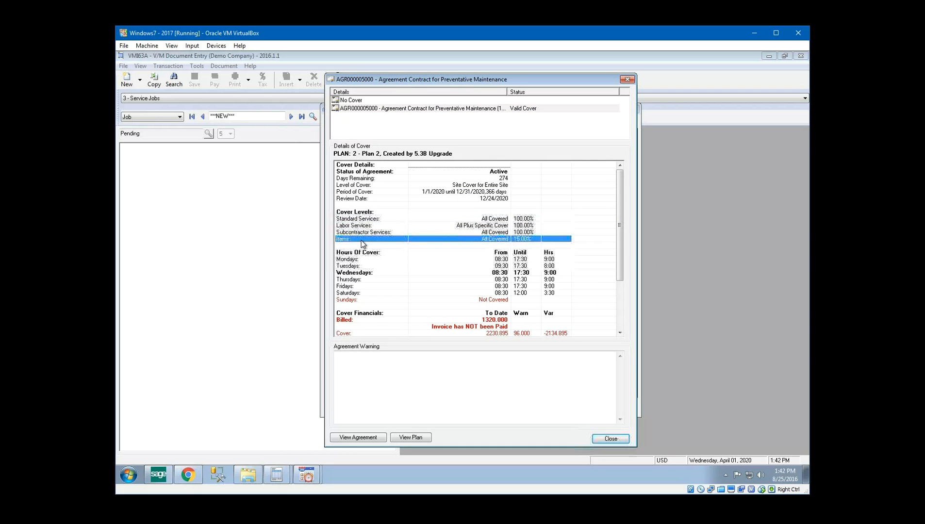
click(521, 218)
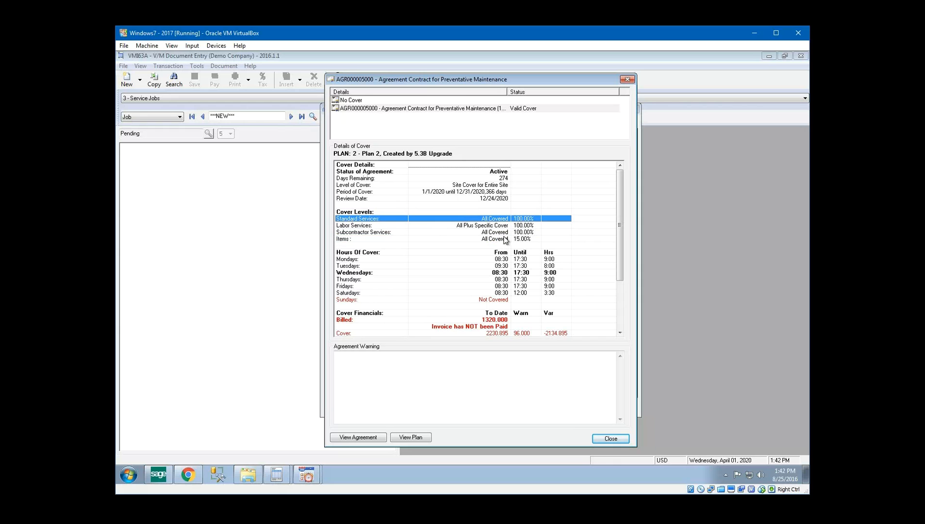
click(428, 226)
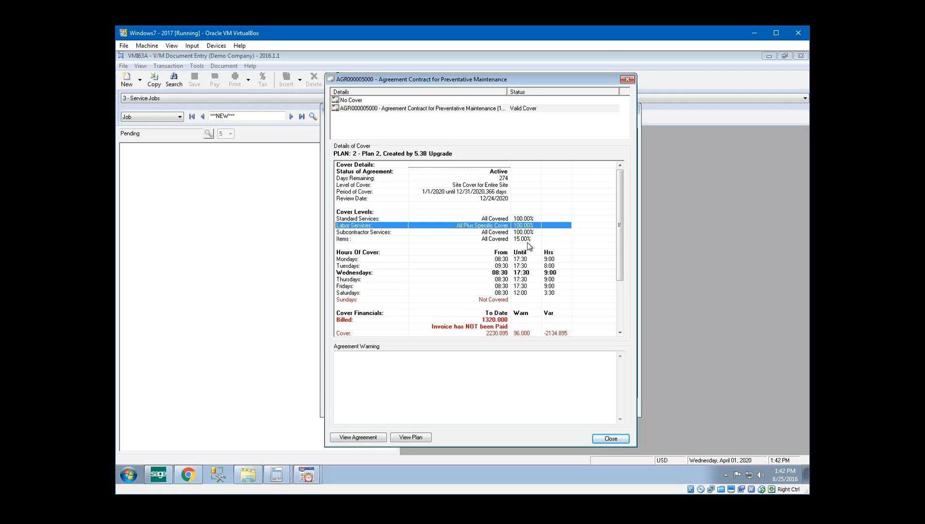
click(523, 273)
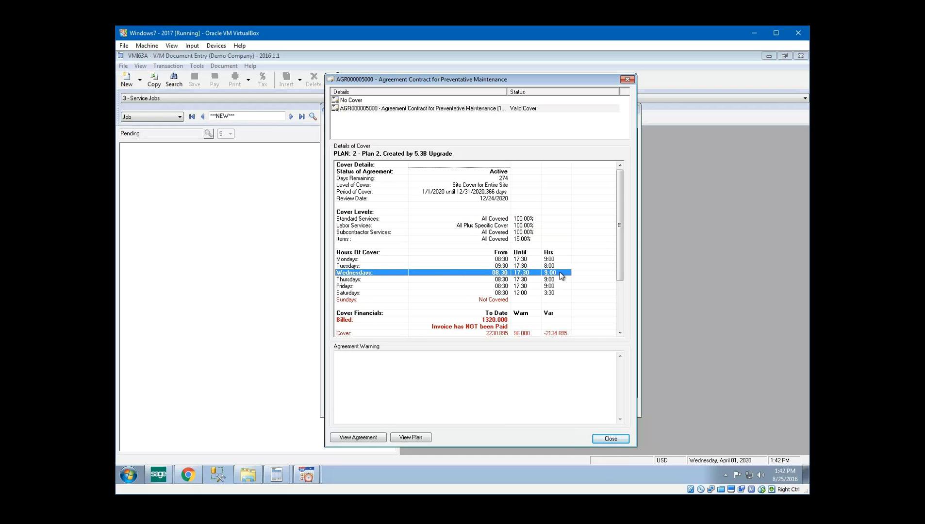
scroll(524, 294, down, 2)
scroll(524, 291, down, 2)
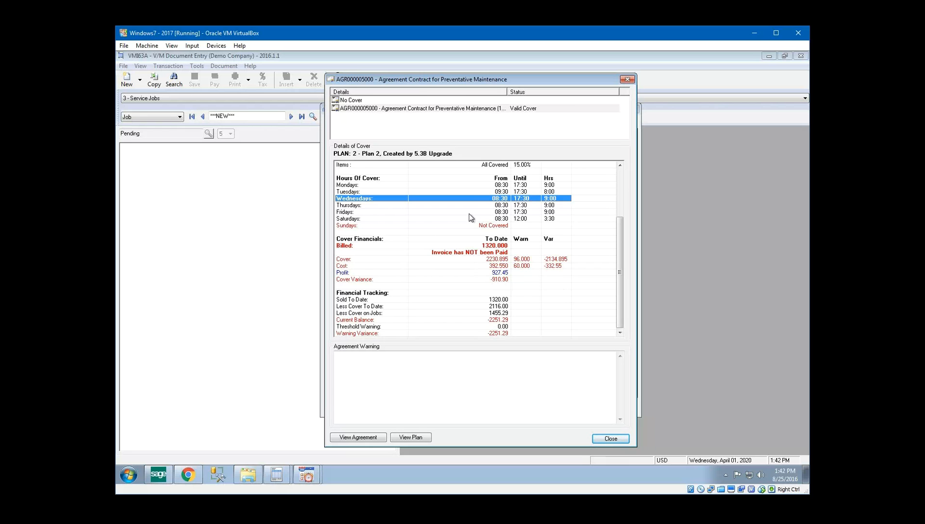
click(613, 440)
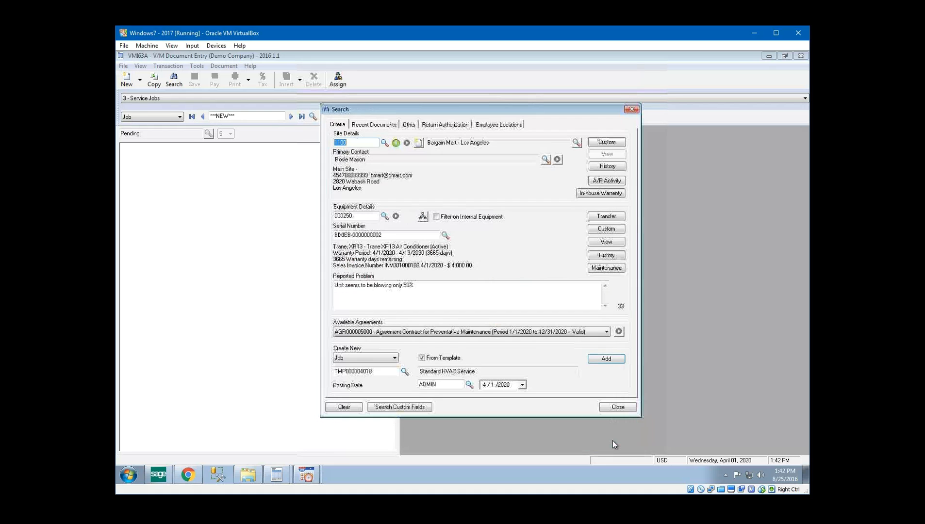
Set the agreement to No Cover and choose Job as the type of document to create
click(501, 334)
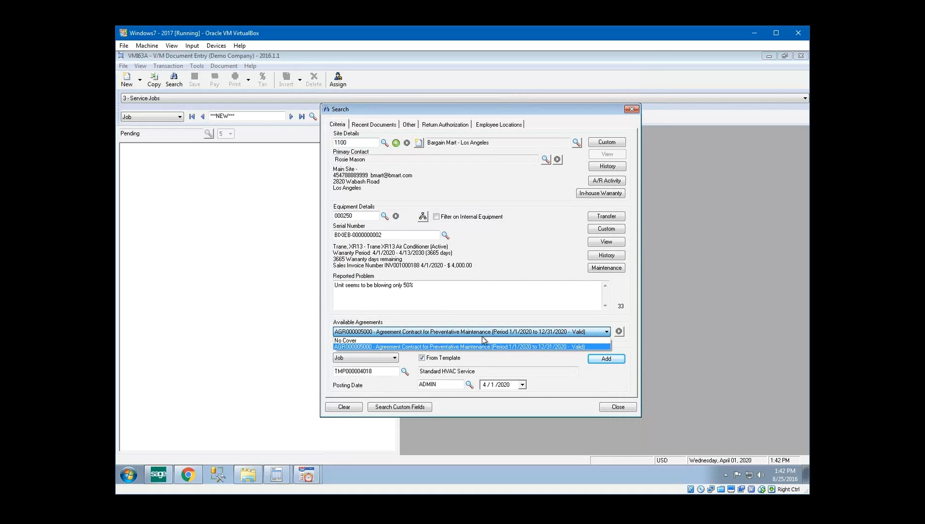
click(480, 339)
click(432, 304)
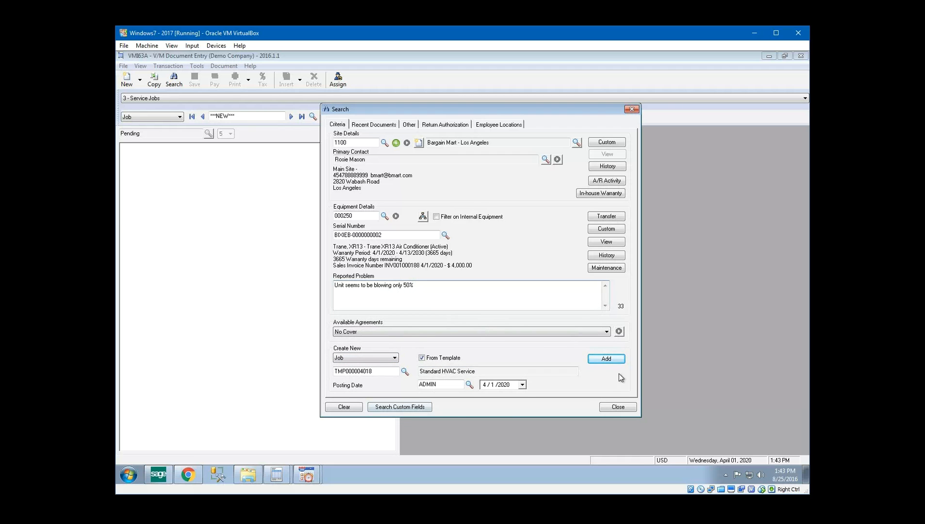
click(350, 358)
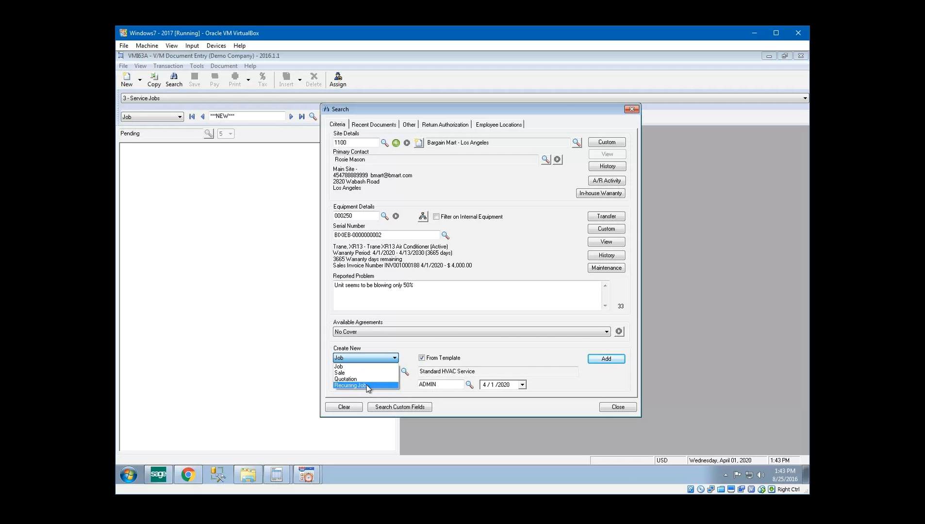
click(365, 366)
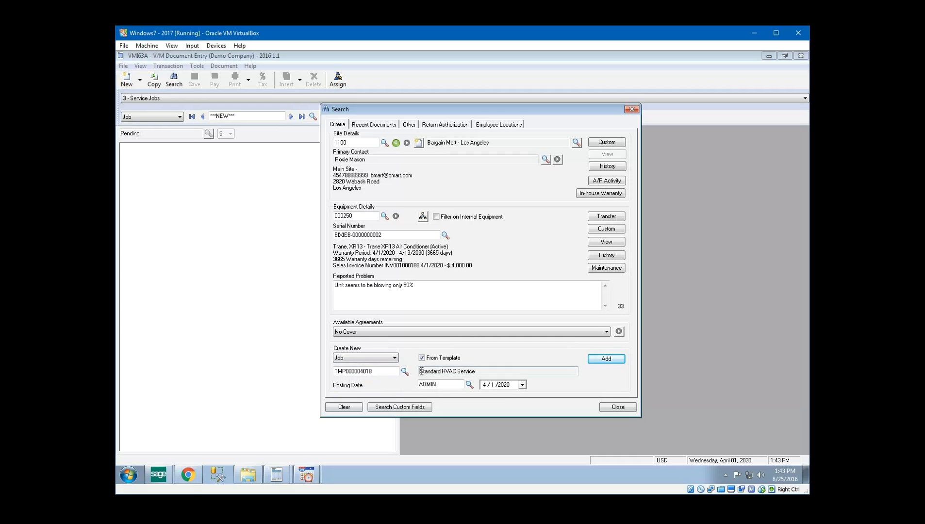
Check the job's template description, the reported problem and the list of available templates
drag(420, 371, 495, 374)
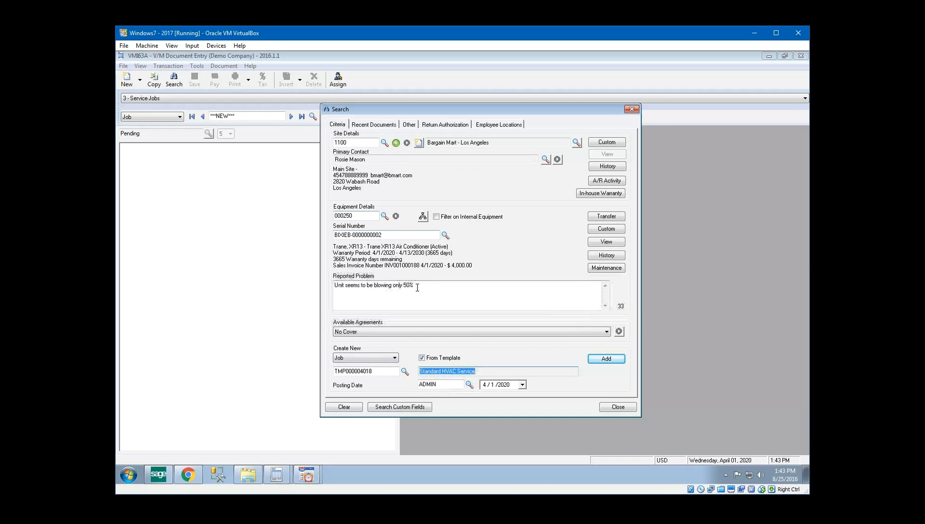
drag(416, 286, 316, 278)
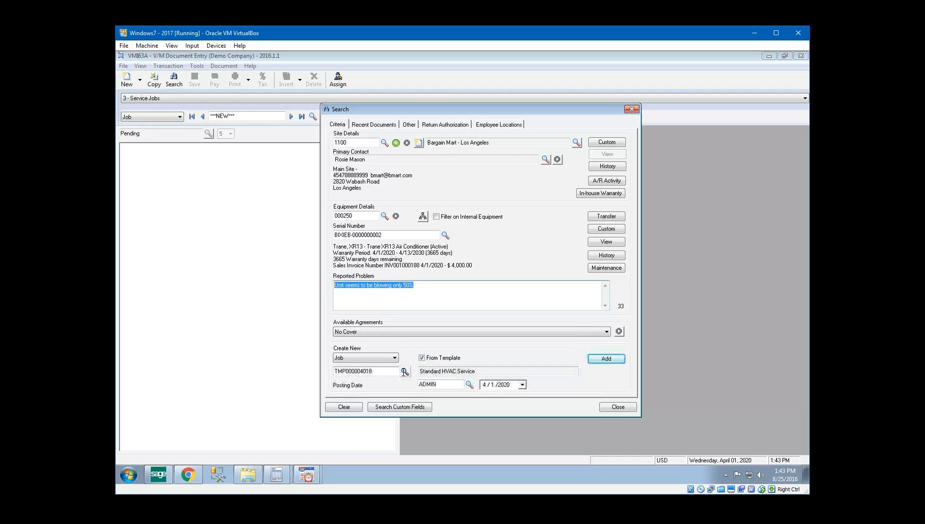
click(404, 371)
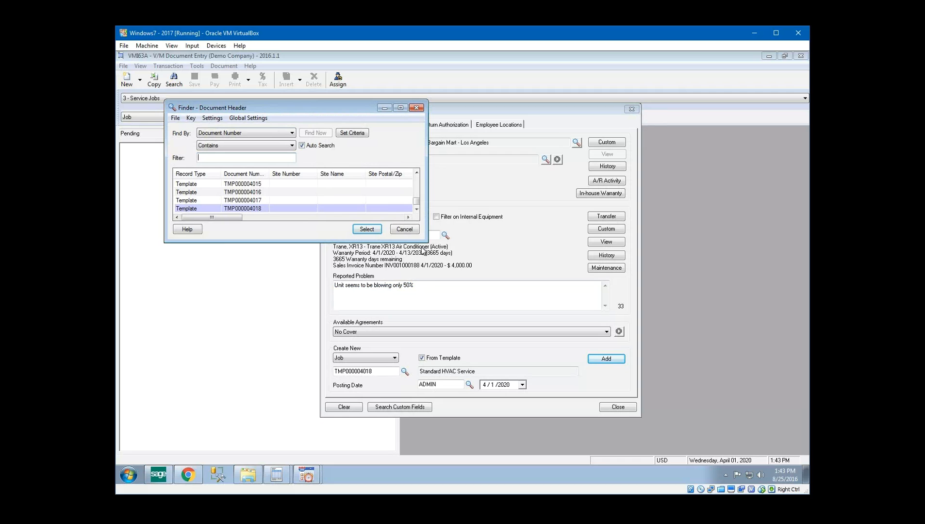
click(417, 110)
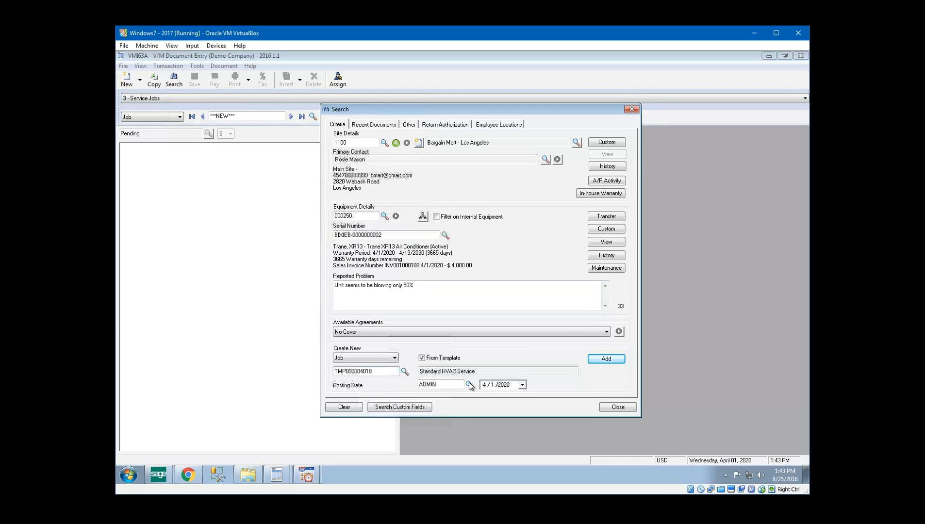
click(421, 357)
click(422, 358)
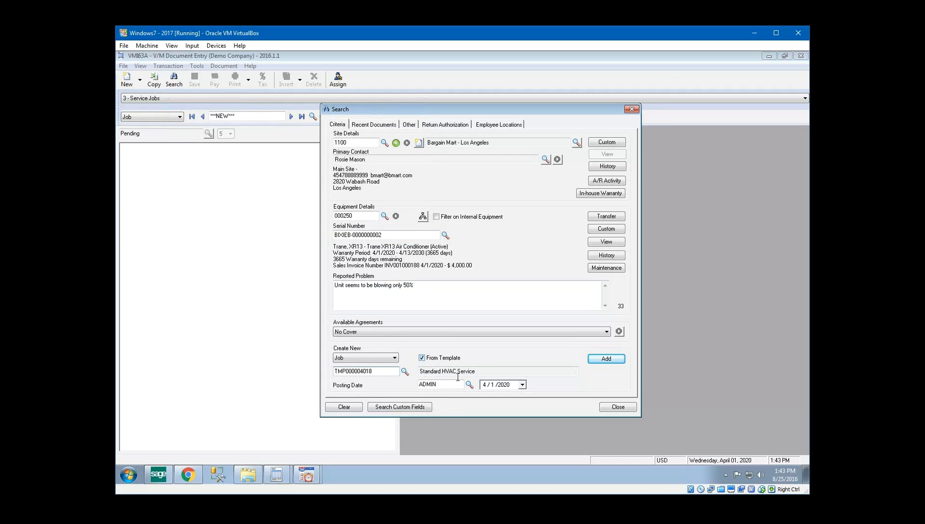
Add the job from the Standard HVAC Service template and accept its equipment details with the reported problem
click(607, 359)
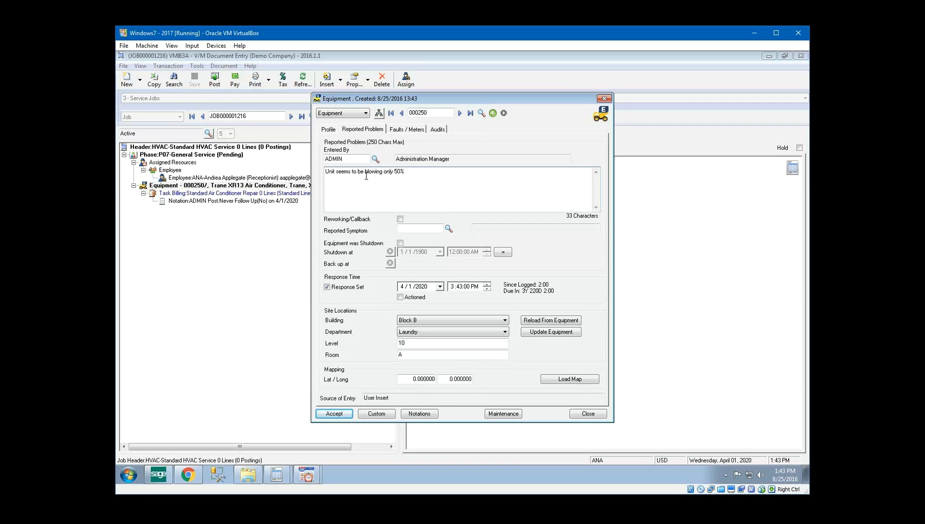
drag(328, 172, 414, 171)
click(424, 172)
click(422, 332)
click(340, 415)
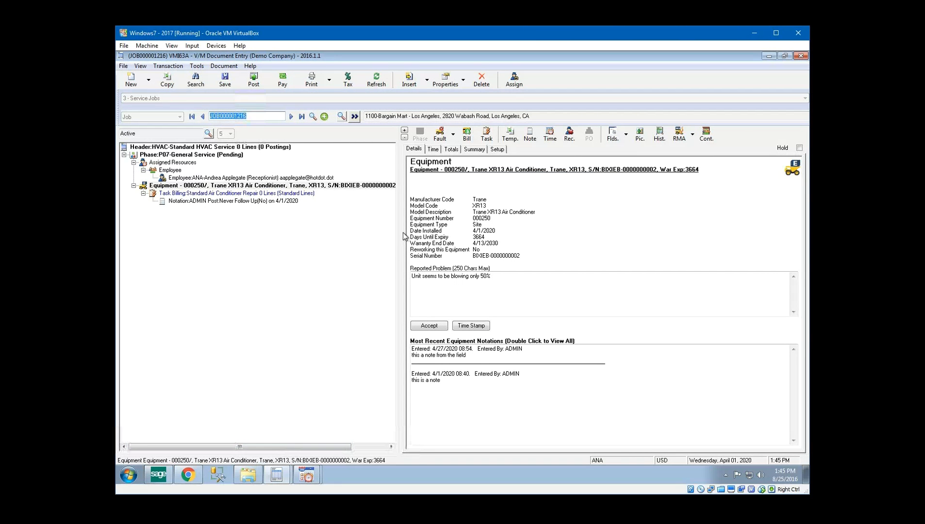
Widen the job tree and review the Standard Air Conditioner Repair task's activities and the notation beneath it
drag(402, 232, 426, 233)
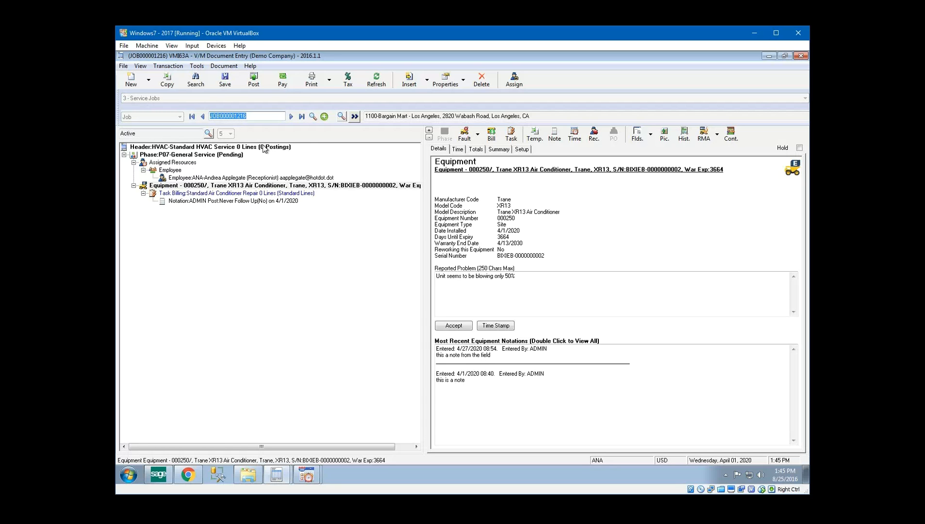
click(188, 195)
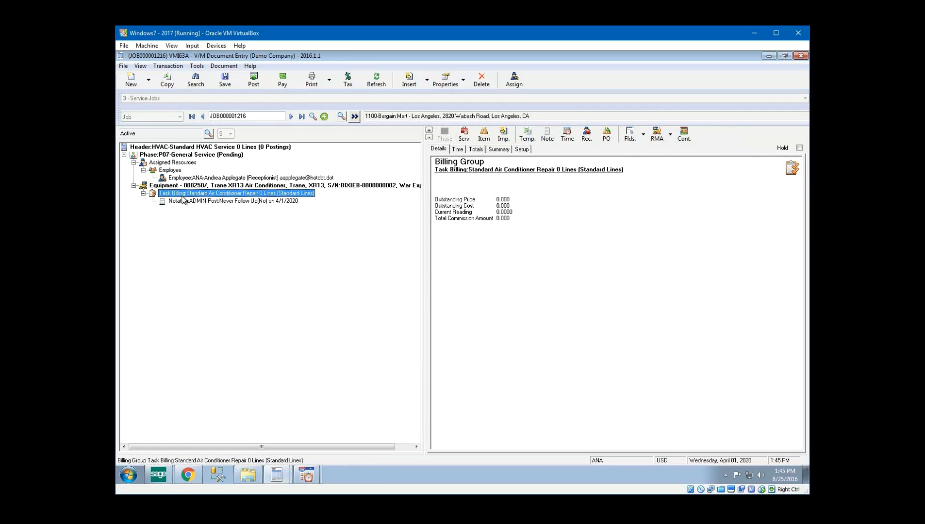
double_click(247, 196)
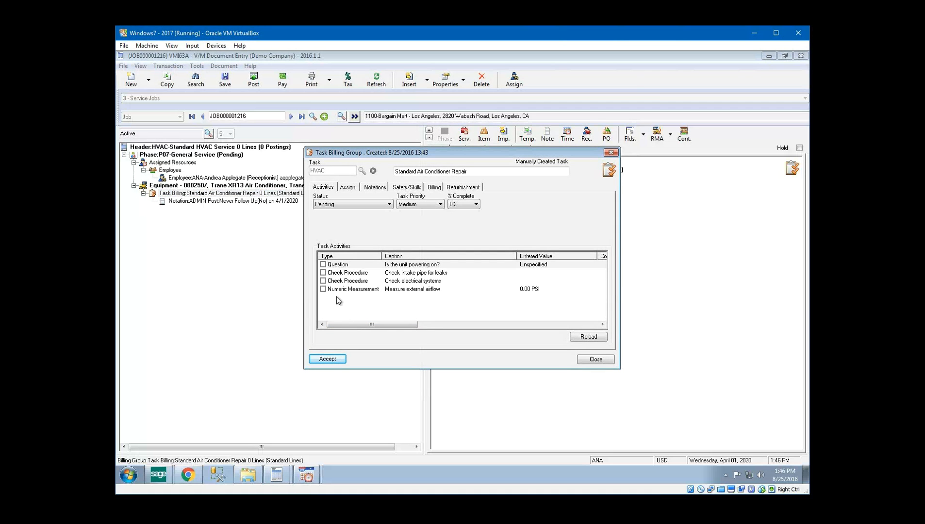
click(598, 359)
click(251, 202)
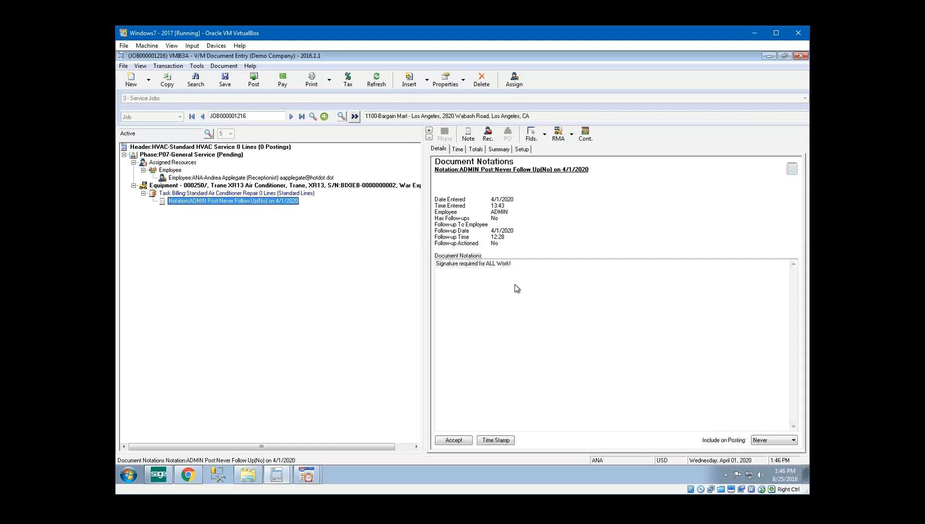
drag(527, 265, 415, 269)
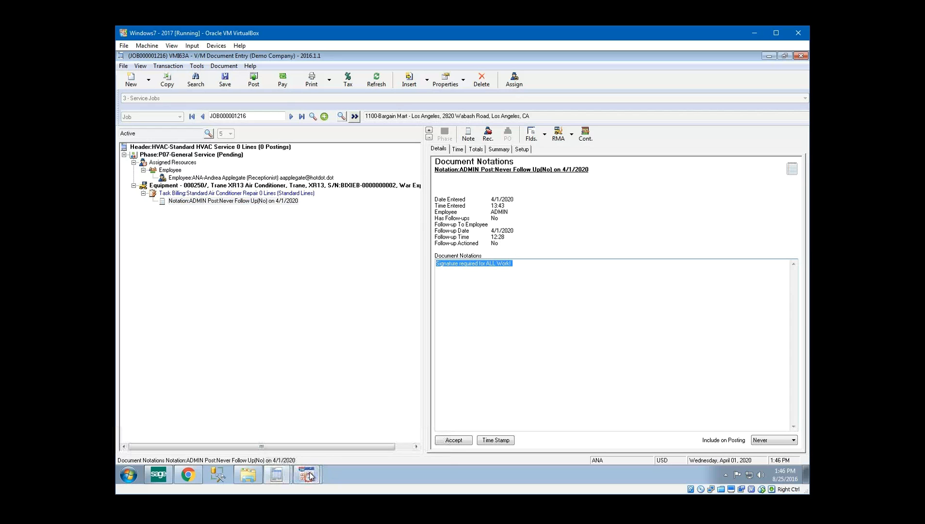
Save the job, return to the scheduler and align the job's start with the appointment on 11 May 2020 at 1:00 PM
mouse_move(310, 474)
click(234, 80)
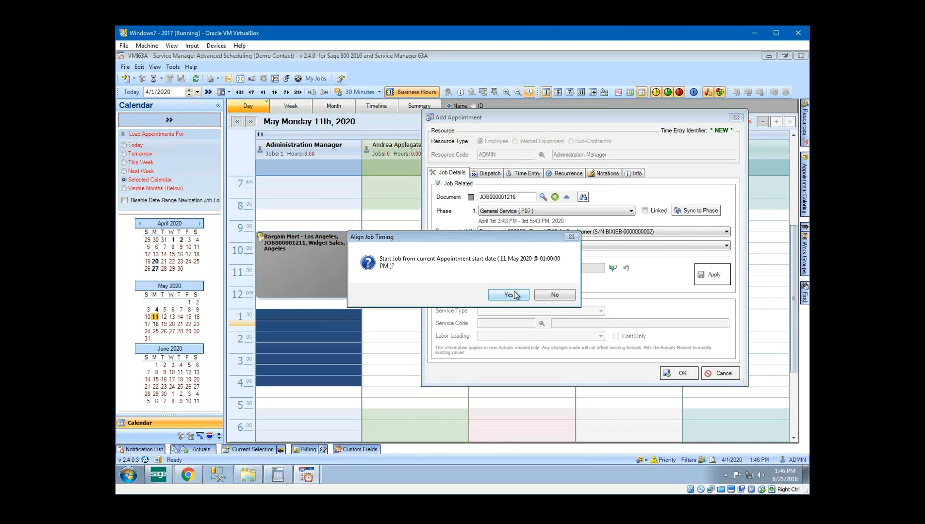
click(515, 296)
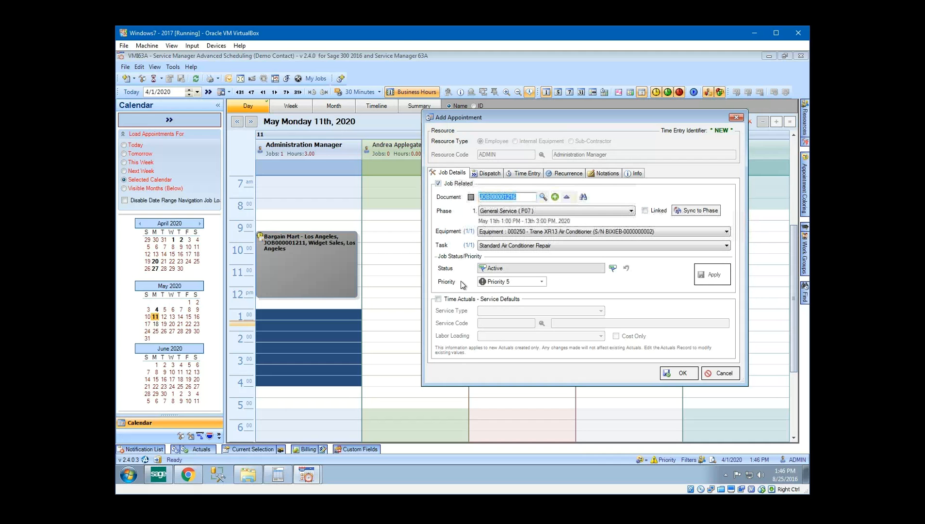
Enable the time actuals service defaults with the employee's default labour service and save the new appointment
click(475, 300)
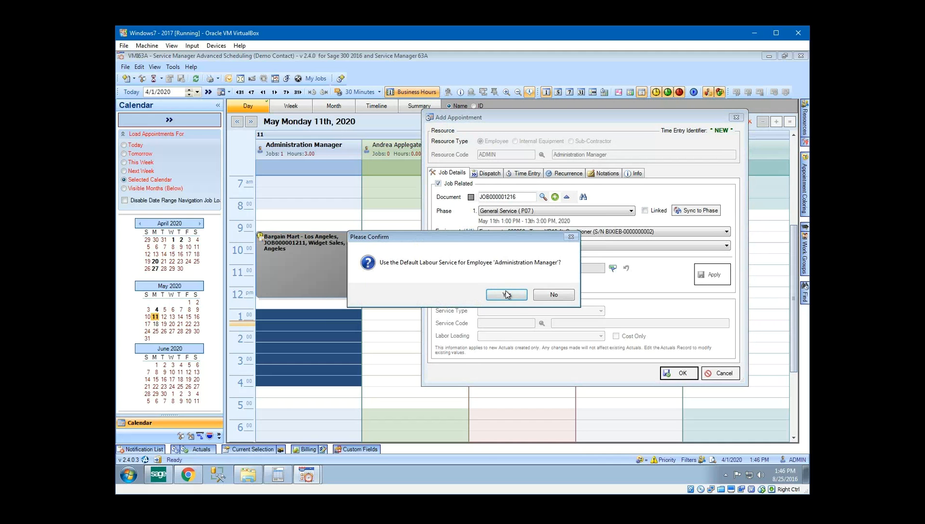
click(506, 294)
click(670, 373)
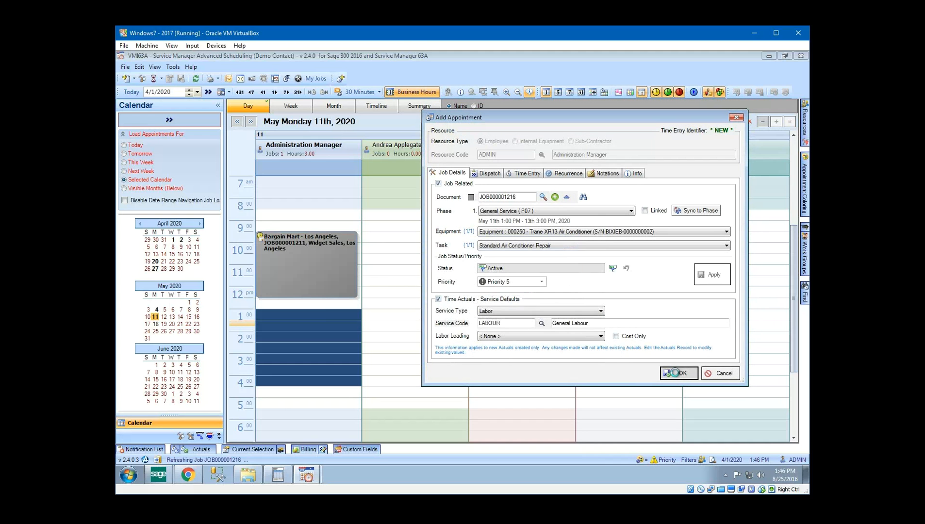
click(425, 358)
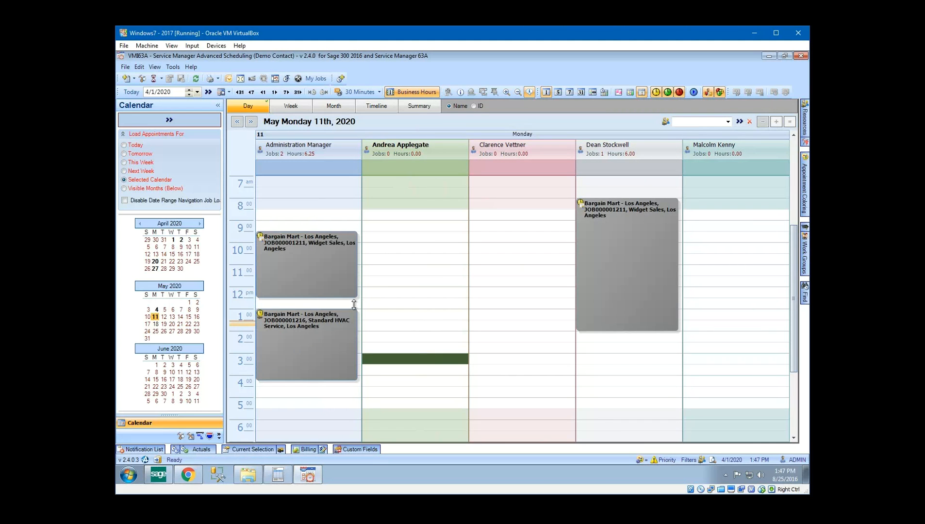
In Document Entry, open the HVAC job's ADMIN time entry, set its estimated duration to 5 hours and save it
click(275, 477)
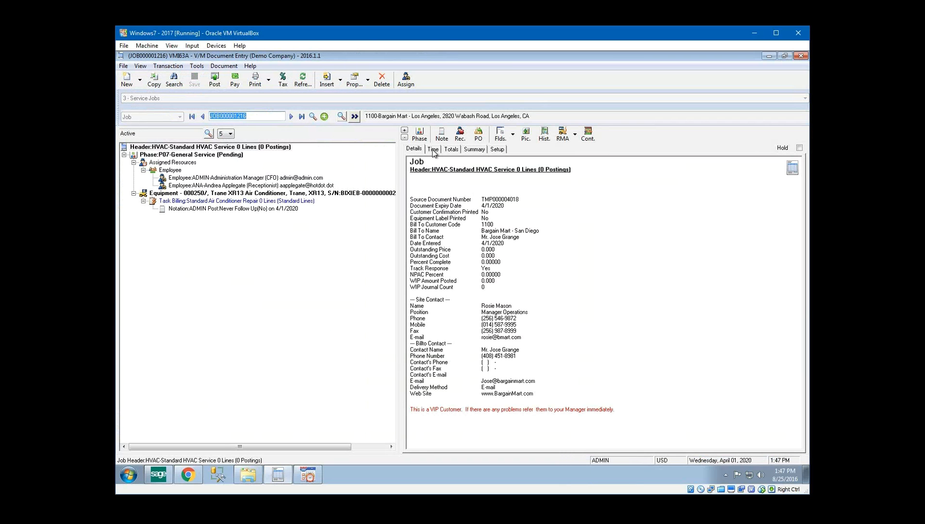
click(433, 150)
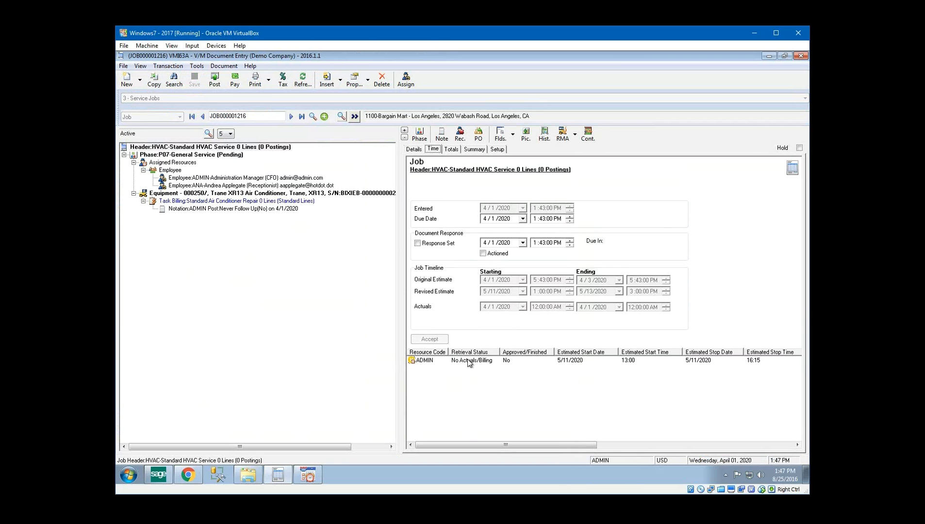
click(523, 362)
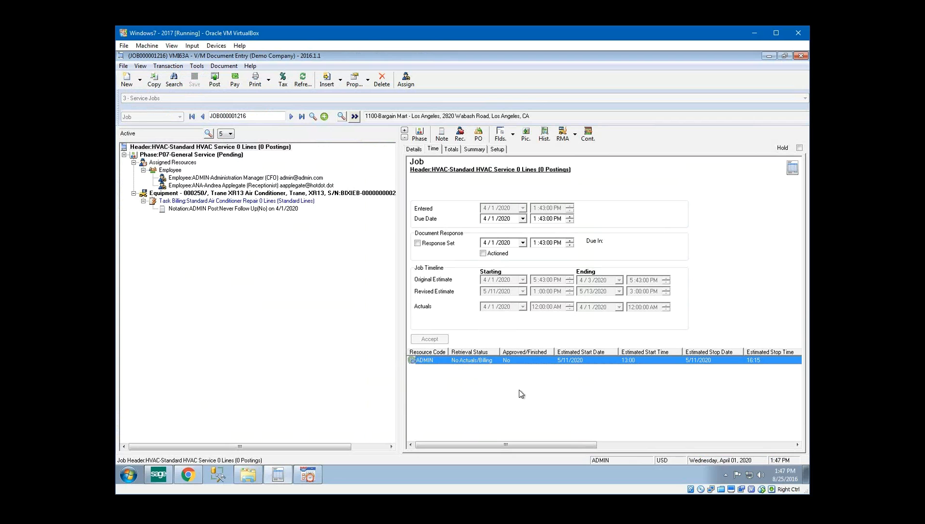
double_click(498, 360)
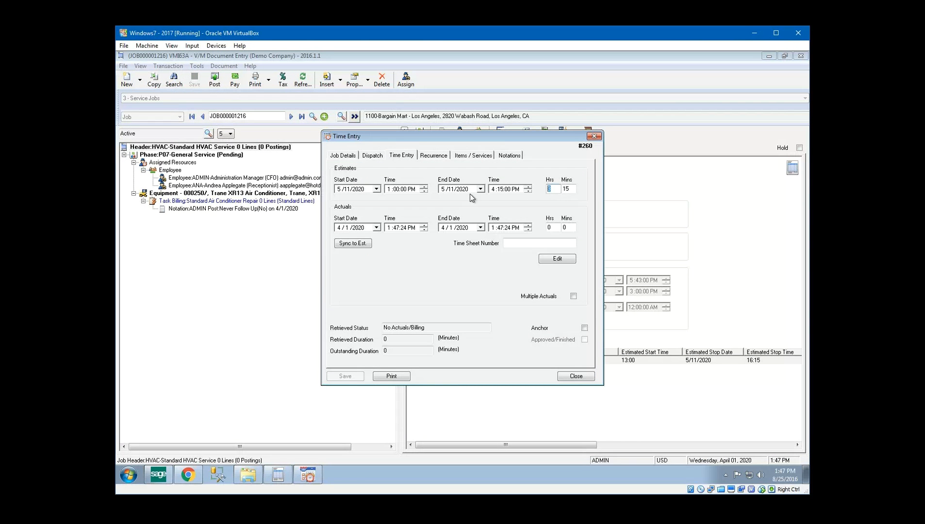
text(5)
click(346, 377)
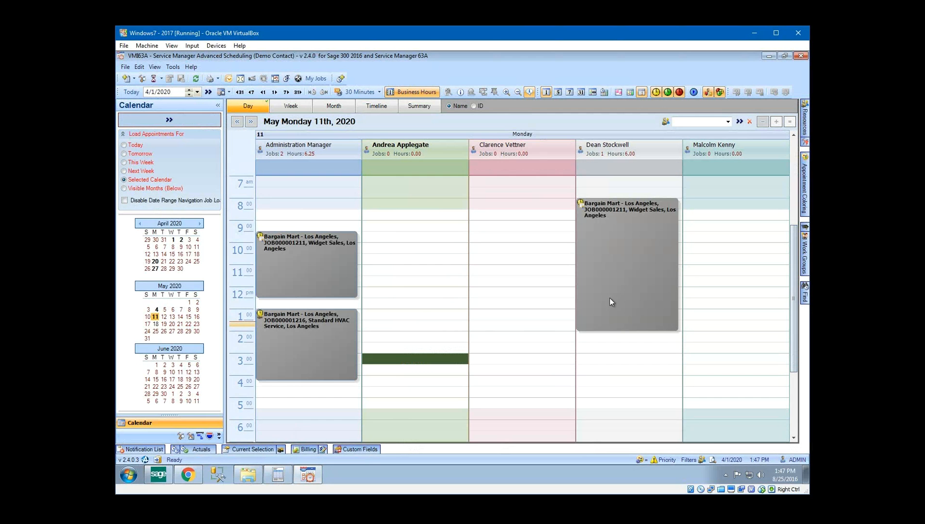
Check the extended Standard HVAC Service appointment and its details in the scheduler's Administration Manager column
click(333, 340)
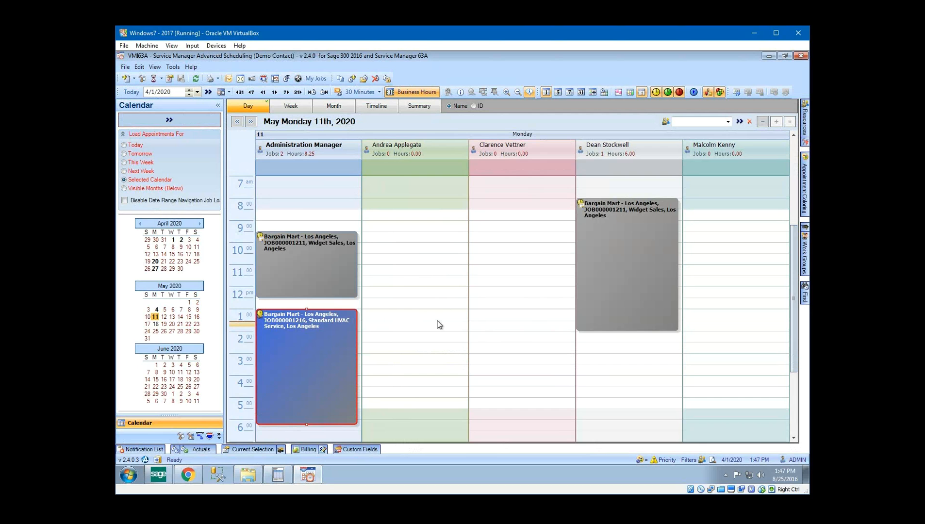
click(413, 338)
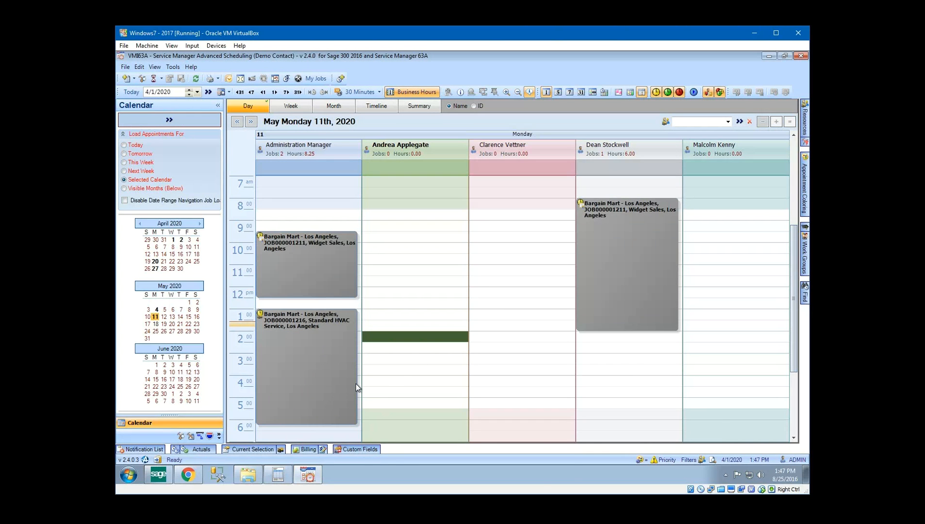
mouse_move(356, 385)
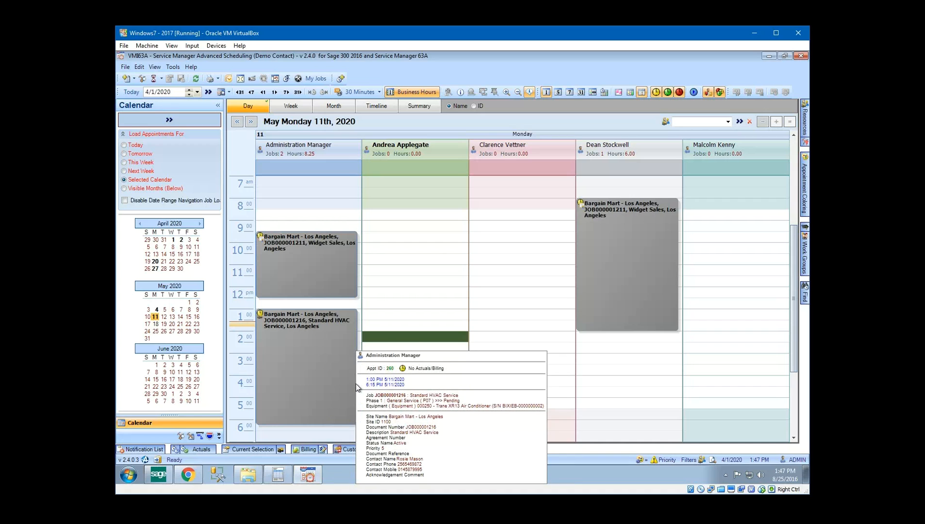
click(390, 318)
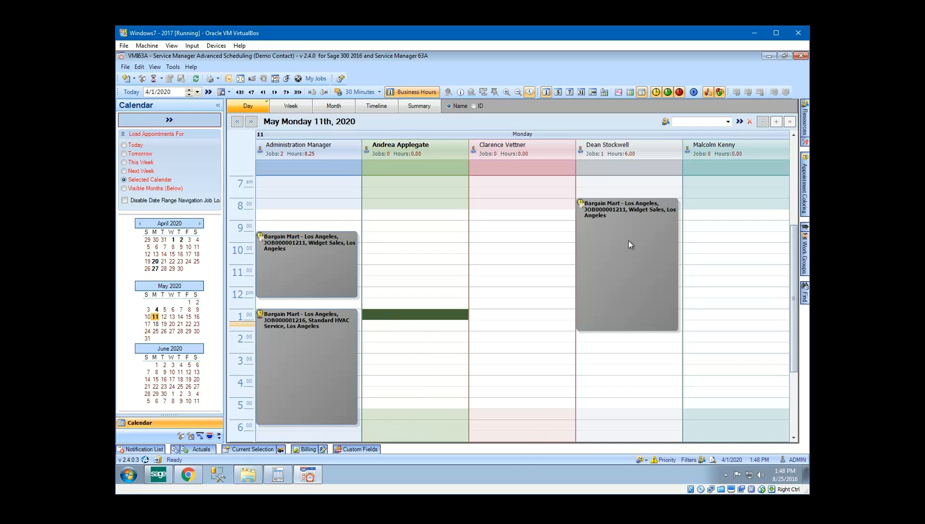
Minimize the scheduler and Document Entry, clear the Computer window and switch to the Field Connect log-on page in Chrome
click(766, 57)
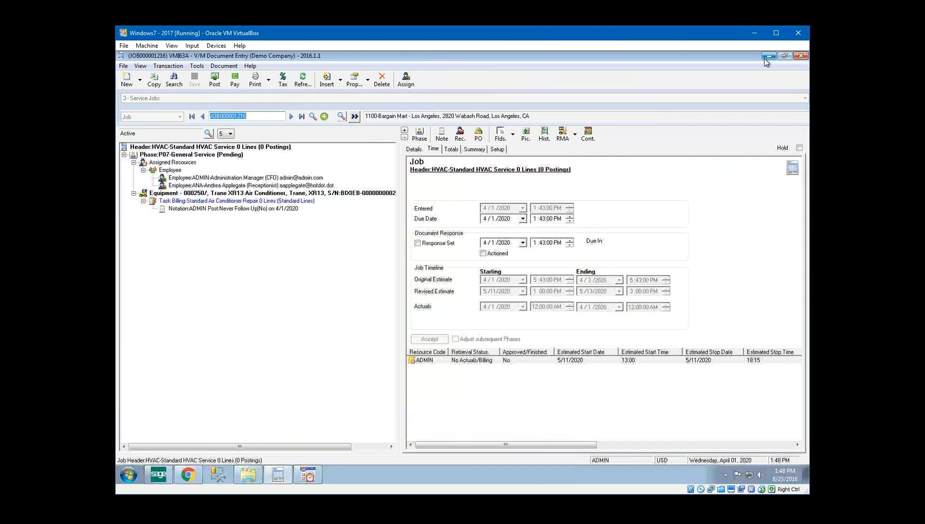
click(767, 57)
click(768, 56)
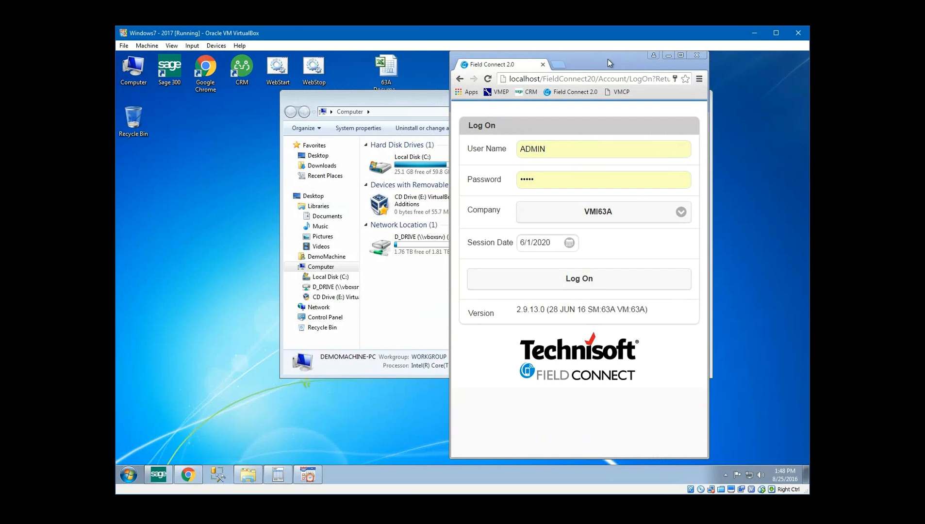
click(700, 99)
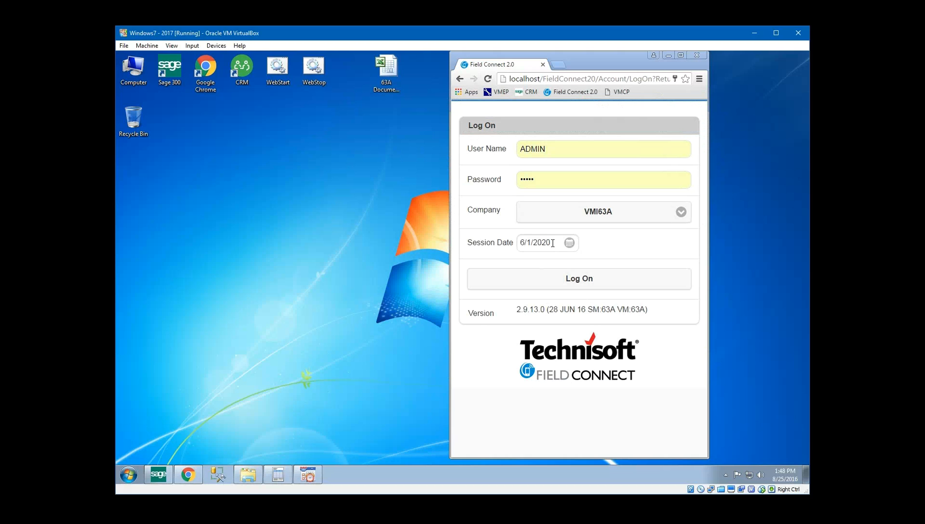
Set the Field Connect session date to 5/11/2020 and log on to company VMI63A
drag(553, 243, 507, 244)
click(308, 475)
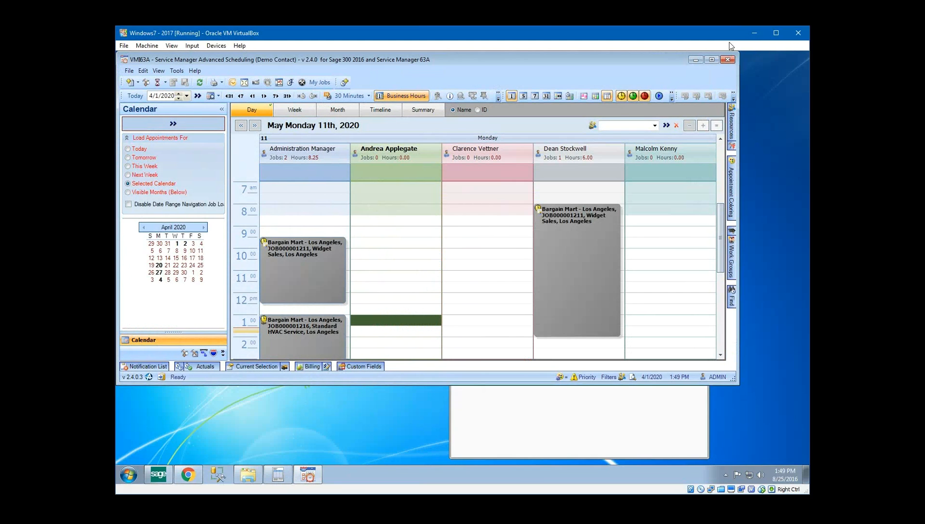
click(695, 58)
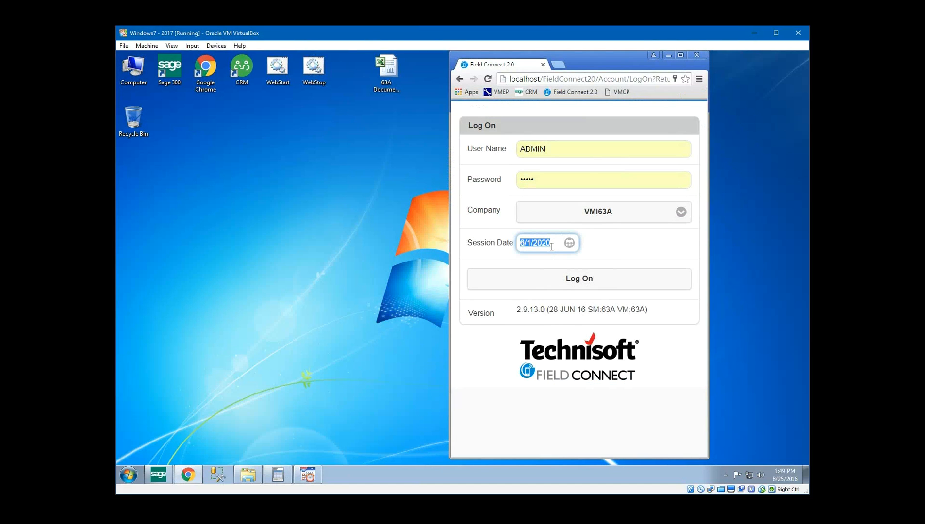
text(5/11/2020)
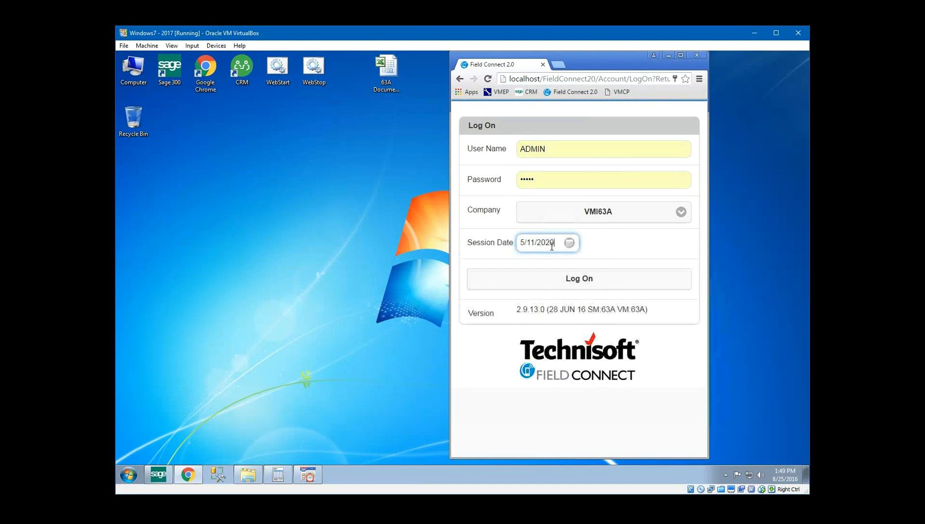
click(549, 280)
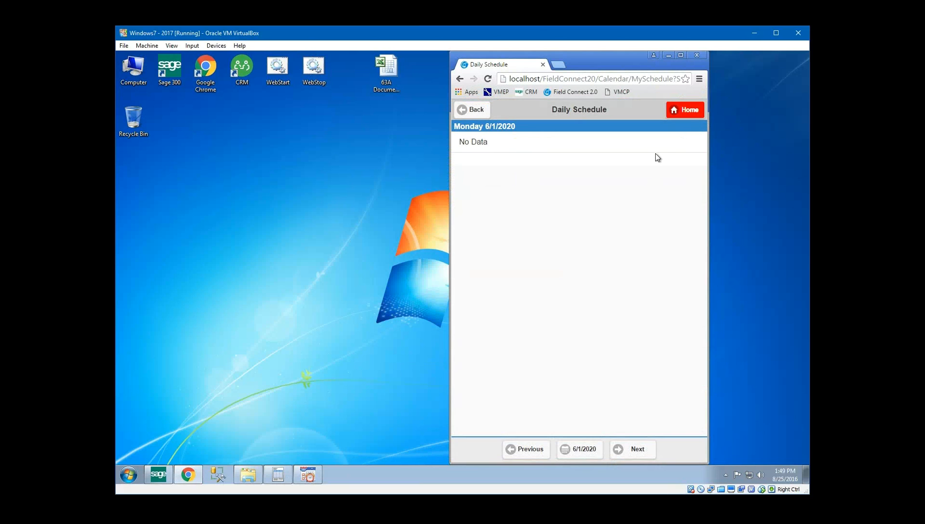
Go to the Field Connect home page and check the daily schedule for the date it uses
click(684, 110)
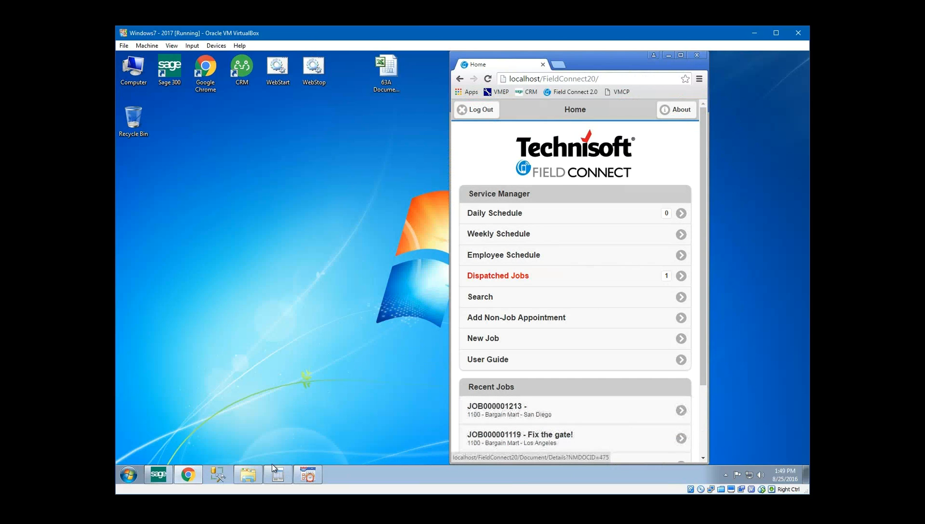
click(589, 218)
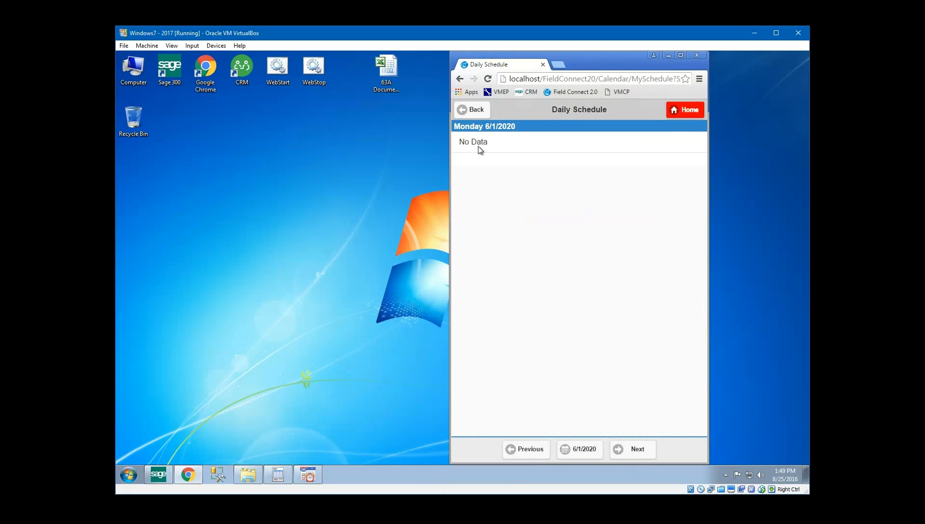
click(473, 109)
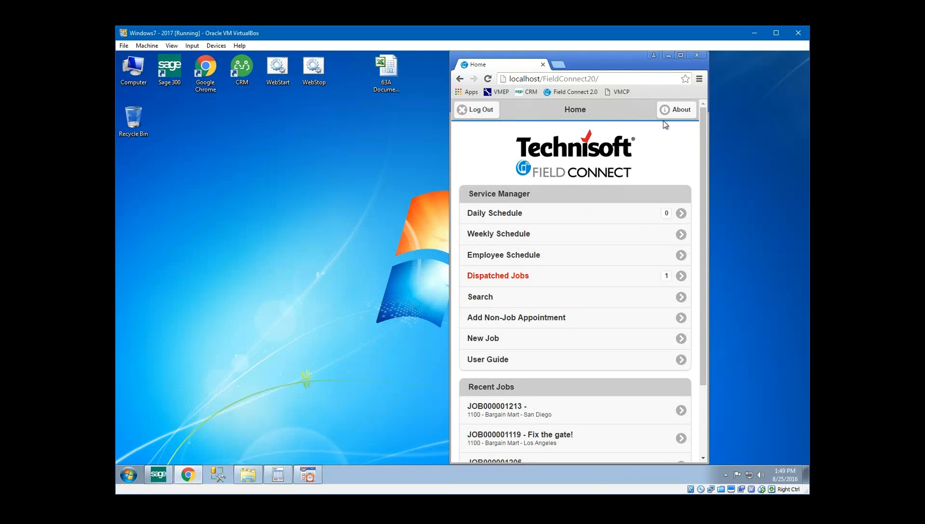
Log out of Field Connect, log on again for 5/11/2020 and view that day's schedule
click(478, 110)
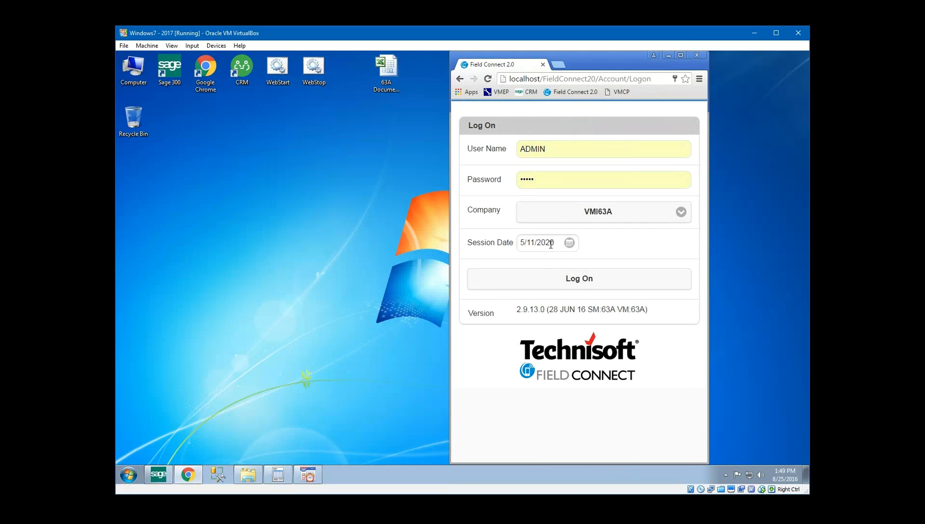
click(569, 284)
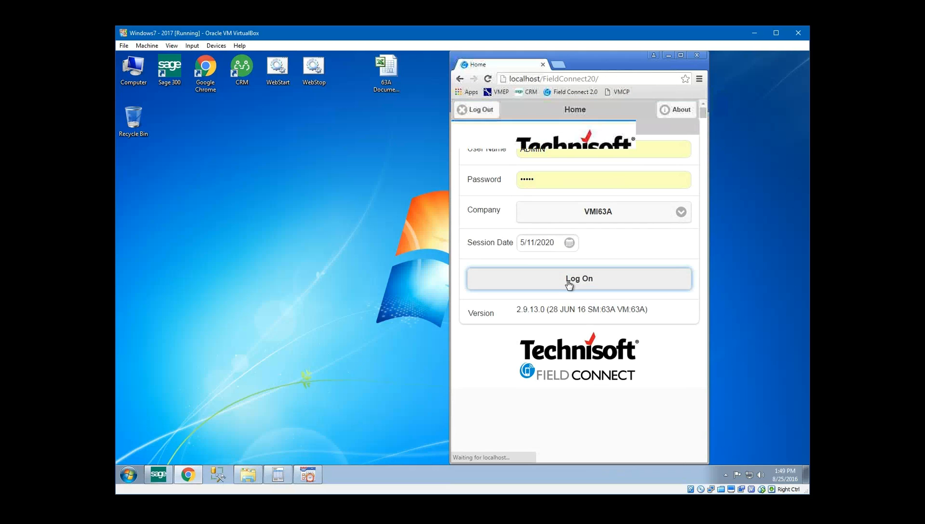
click(576, 217)
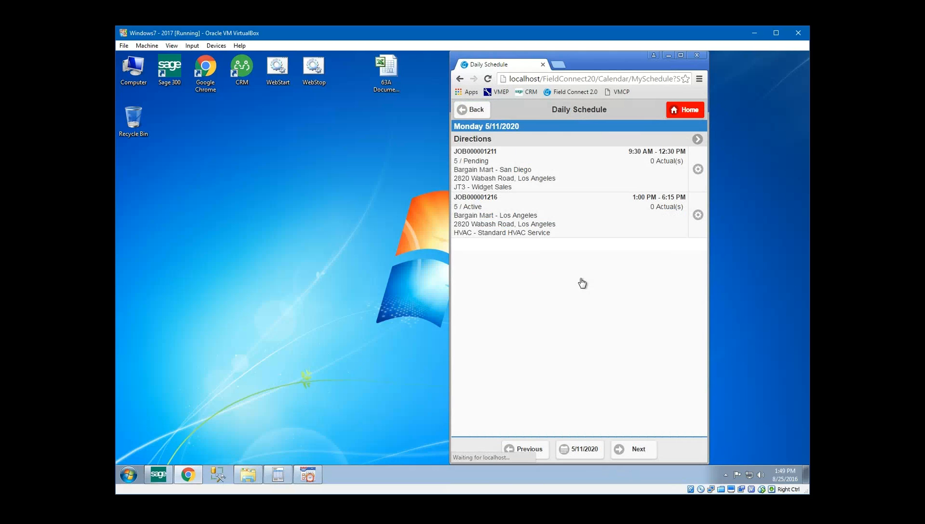
click(470, 109)
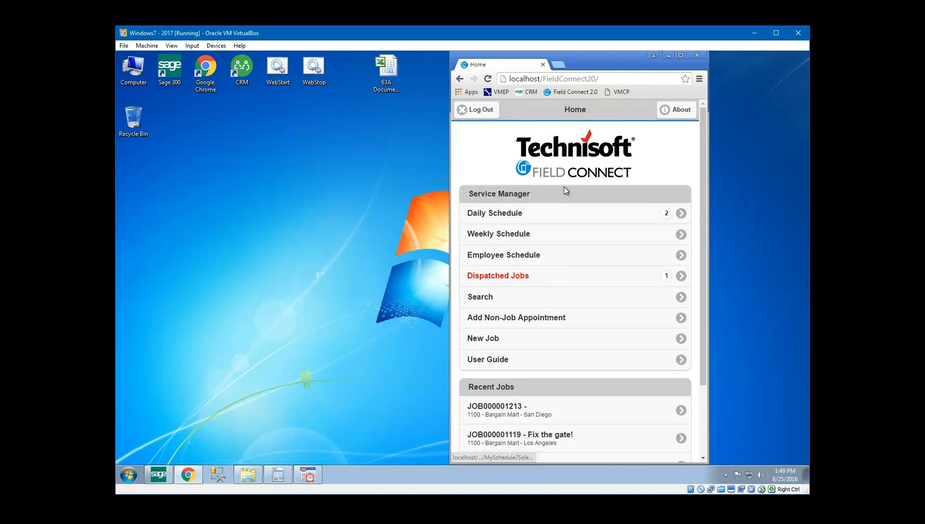
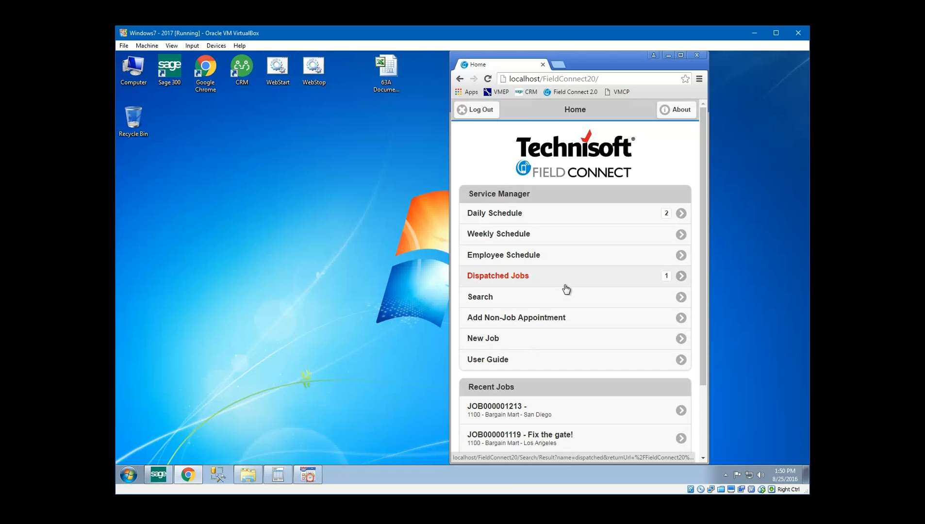
click(526, 218)
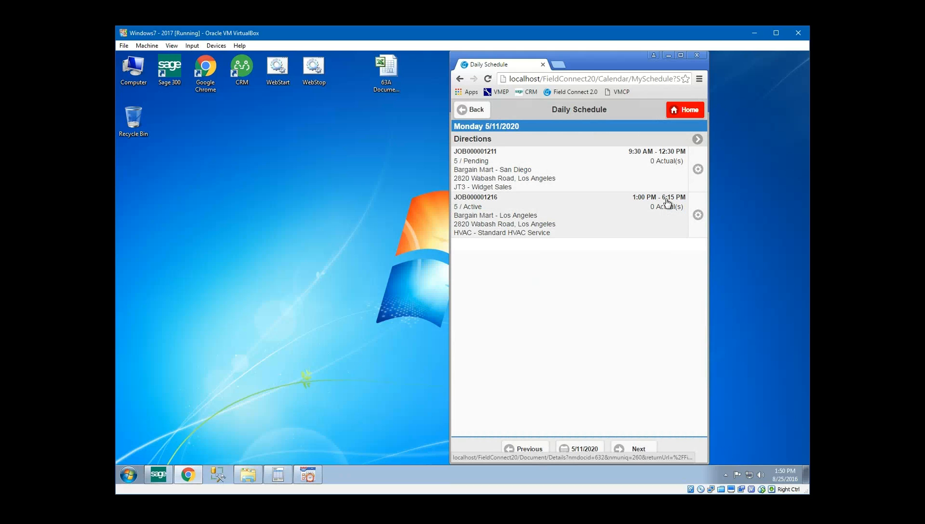
Look up map directions between the day's scheduled jobs from the daily schedule
click(485, 141)
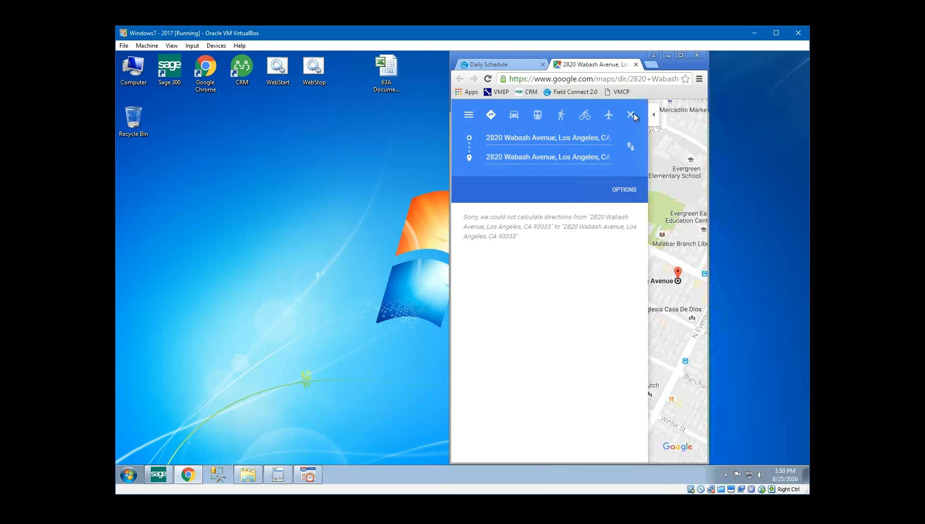
click(632, 116)
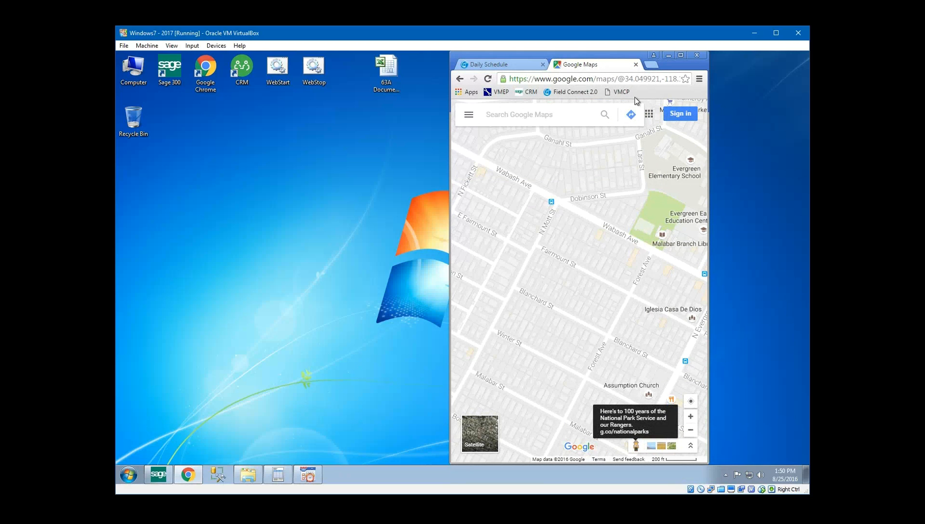
click(636, 64)
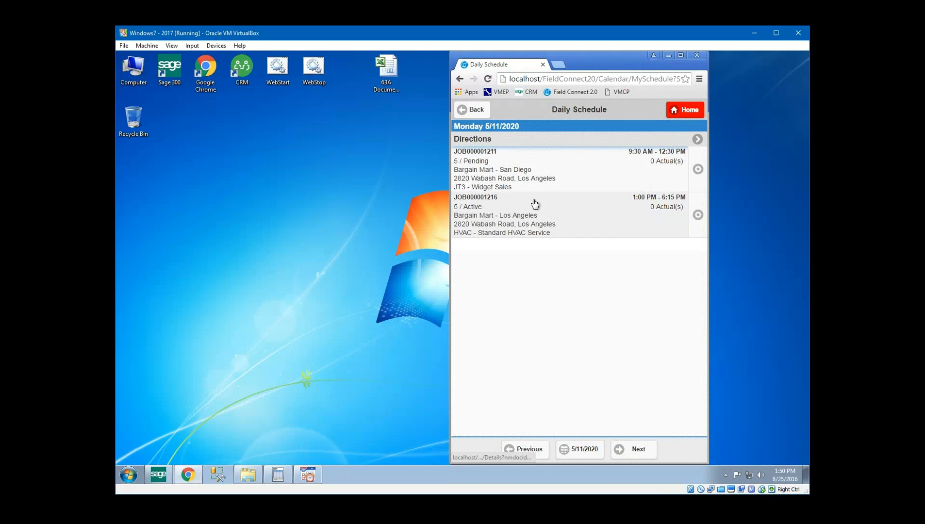
click(523, 141)
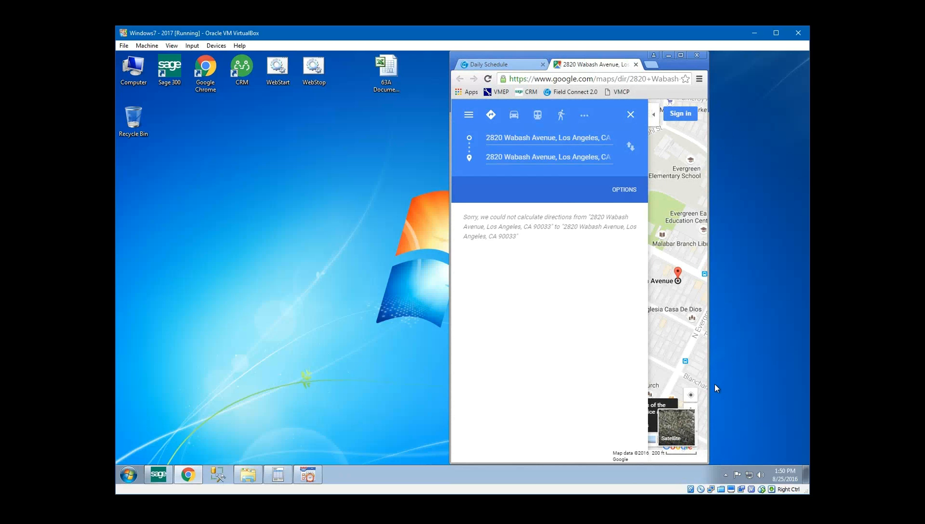
click(630, 115)
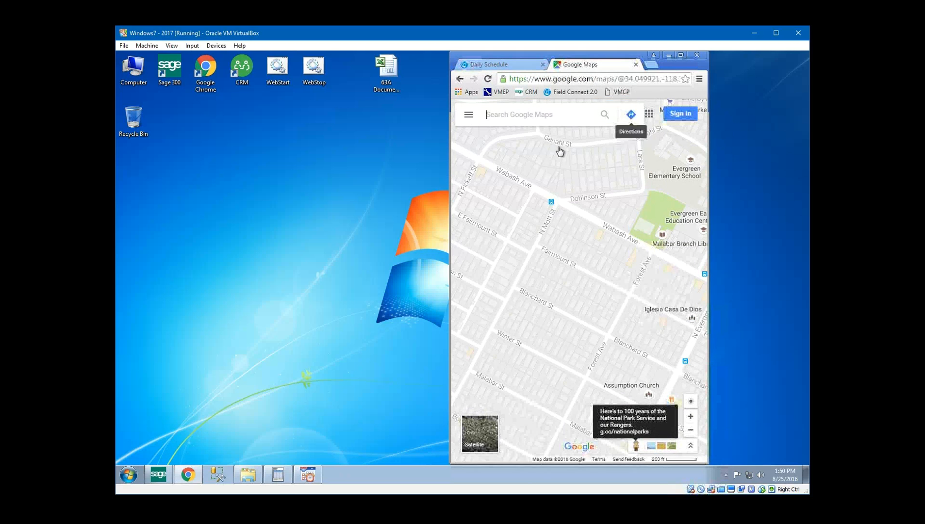
Switch back to Service Manager Advanced Scheduling and maximize its window
click(307, 474)
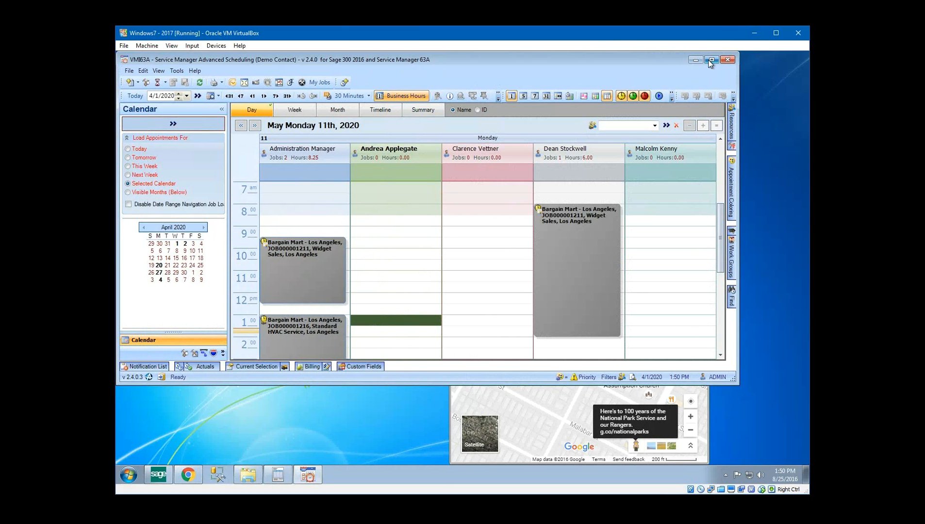
click(711, 60)
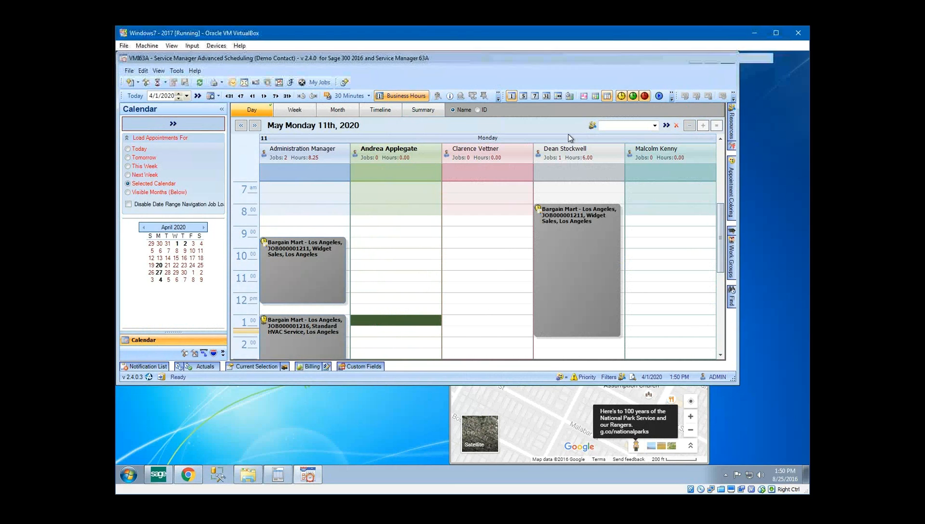
View the job routing in Advanced Scheduling, minimize that window and close the Google Maps page in Chrome
click(209, 436)
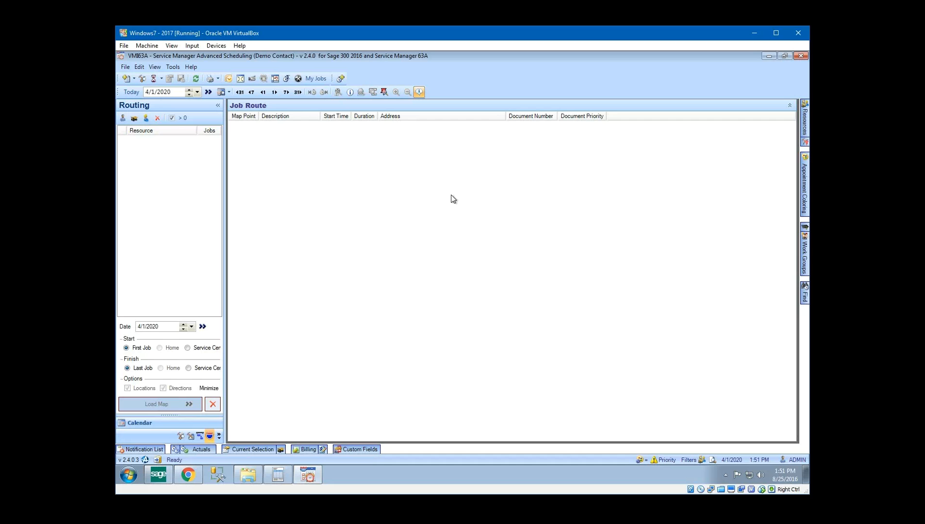
click(768, 57)
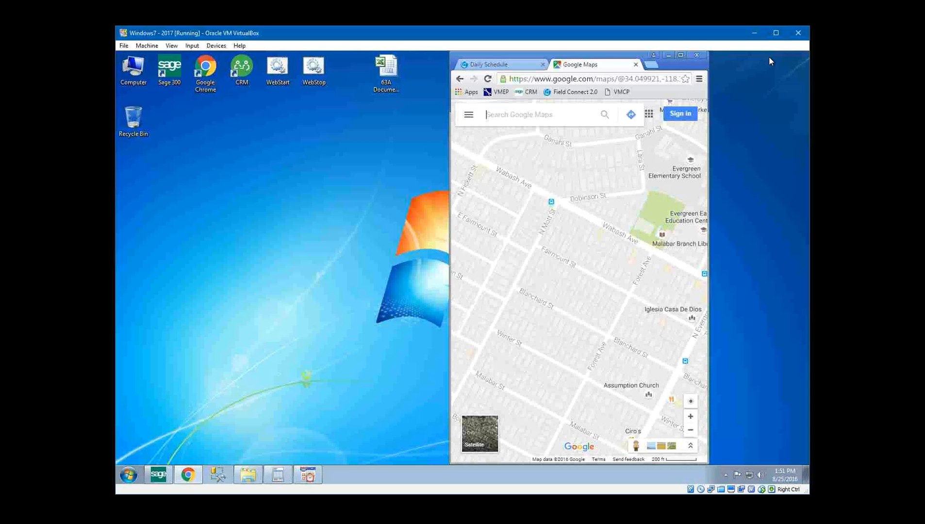
click(636, 64)
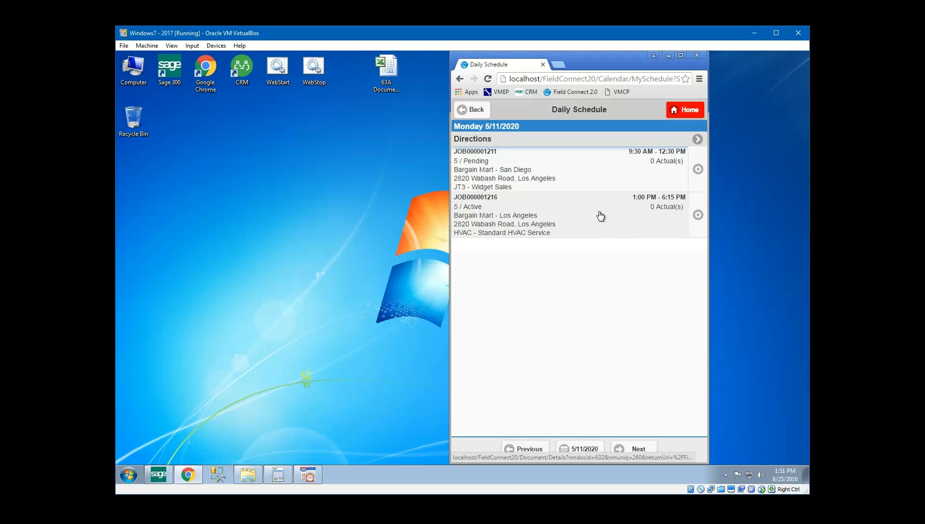
Open the details of the Standard HVAC Service job from the daily schedule and review its job information
click(553, 214)
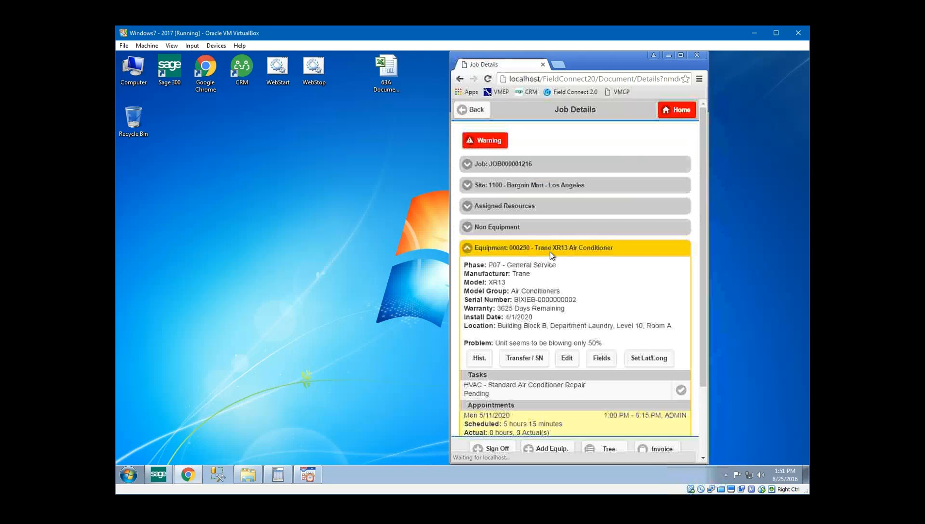
click(468, 166)
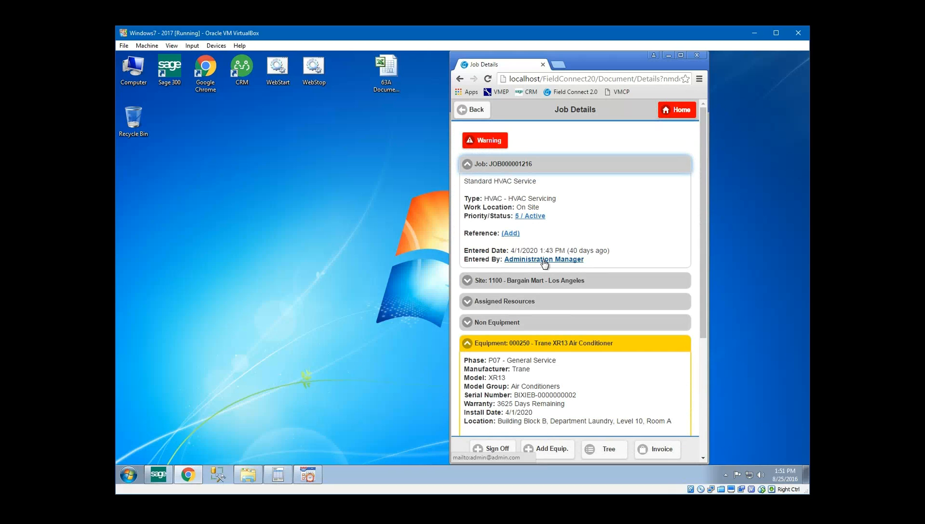
click(525, 167)
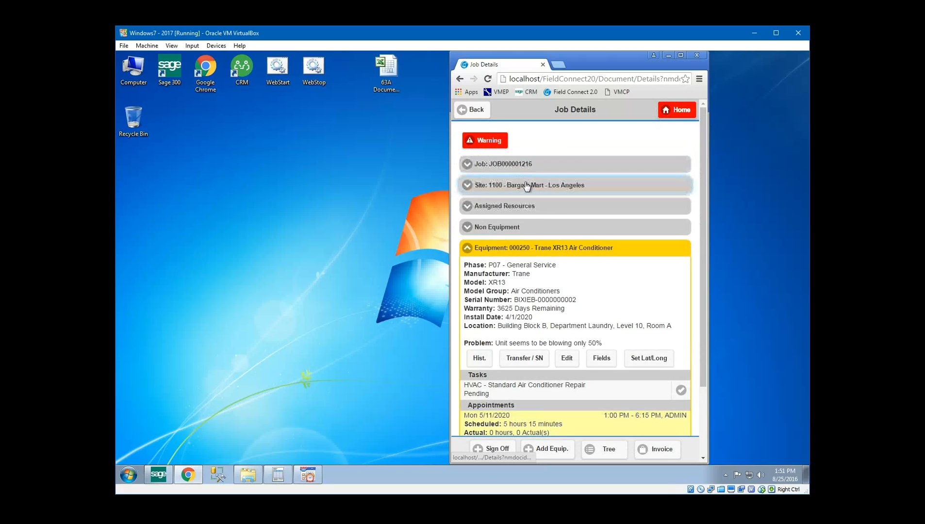
Expand the Bargain Mart - Los Angeles site details and look up the site's address on Google Maps
click(530, 185)
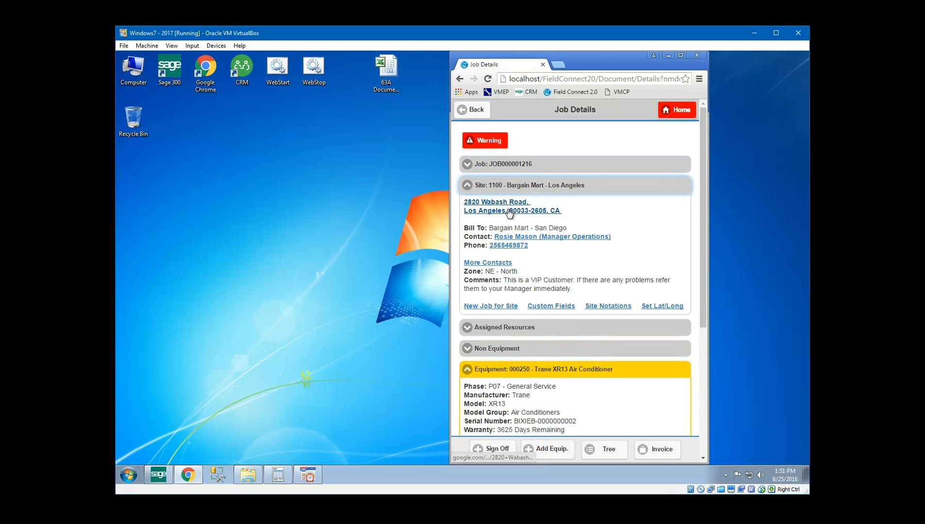
click(505, 211)
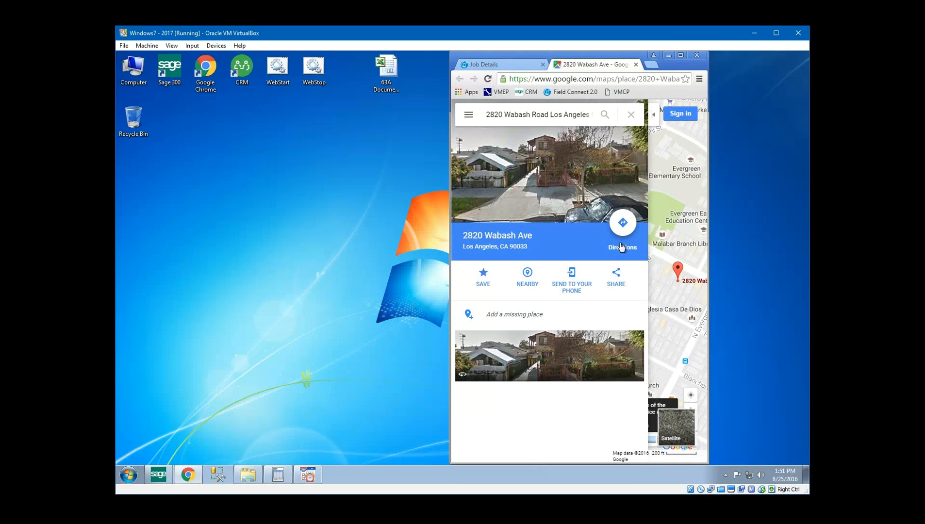
click(636, 65)
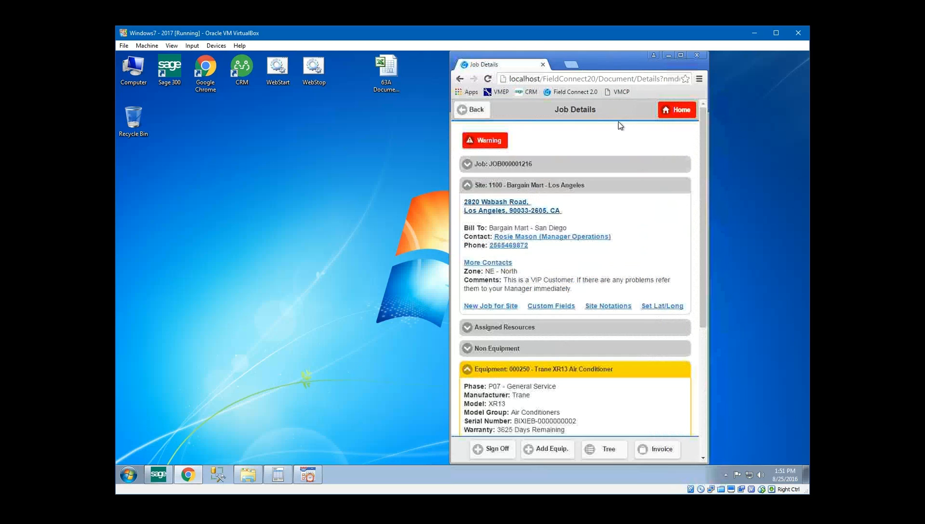
Review the site's additional contacts and its comments, and collapse the site details
click(493, 265)
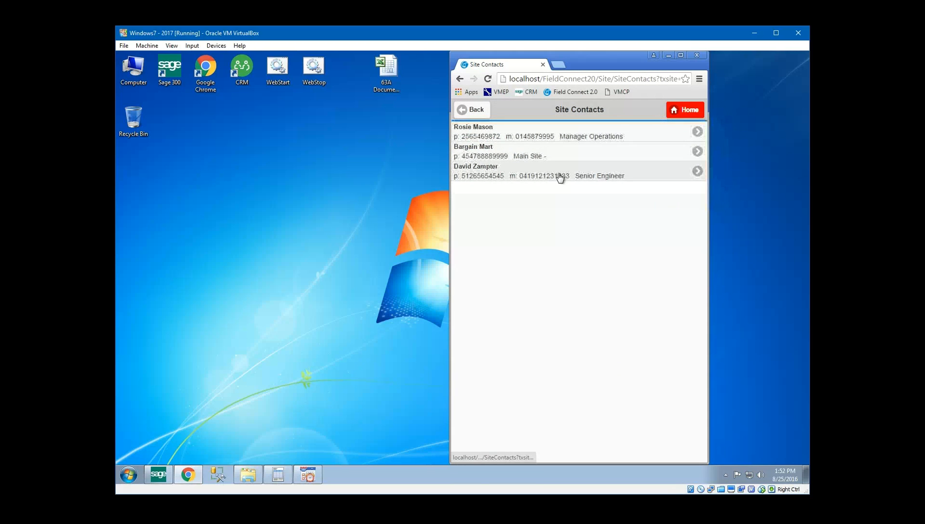
click(471, 110)
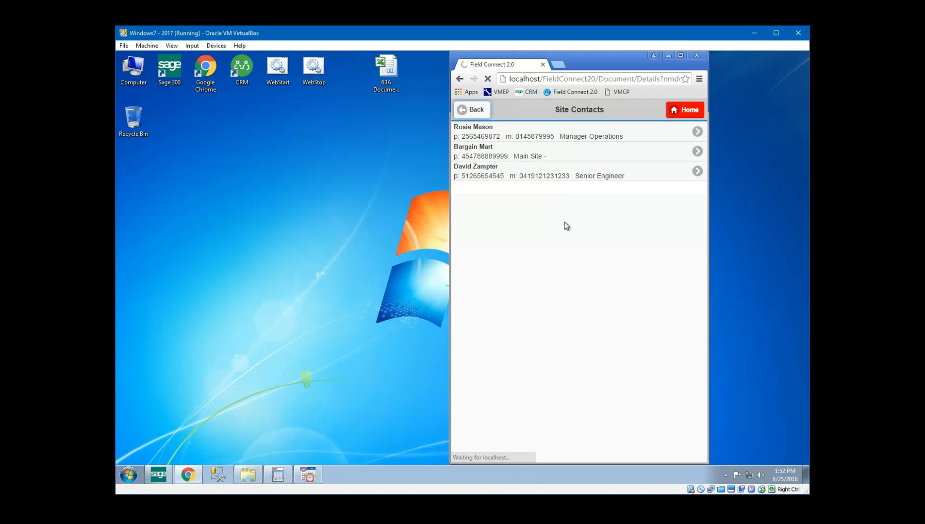
click(534, 187)
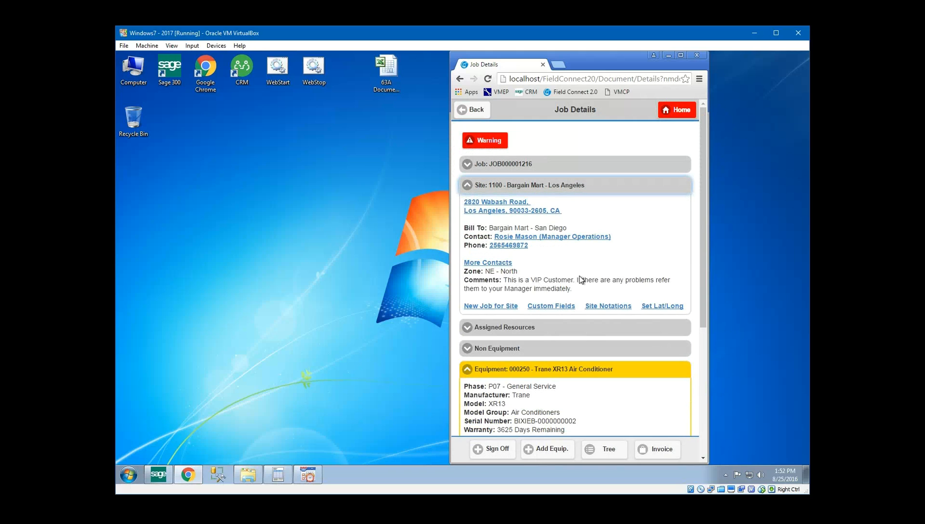
drag(486, 280, 588, 289)
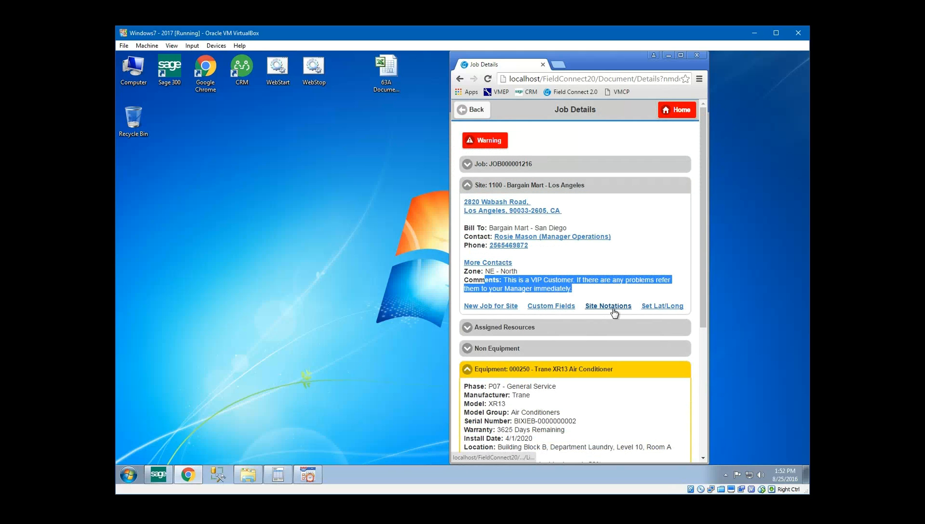
click(491, 191)
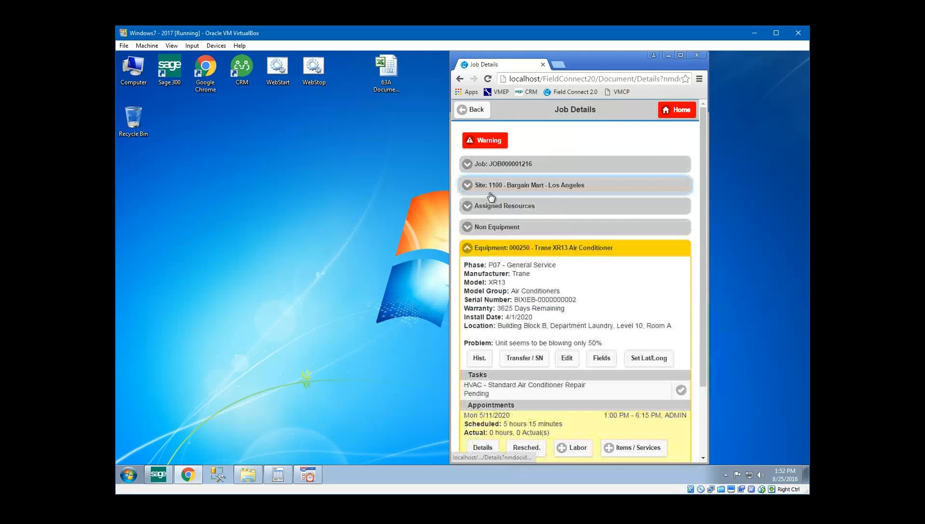
Examine the Trane XR13 Air Conditioner's manufacturer, serial number, location and reported problem in the job details
scroll(524, 243, down, 2)
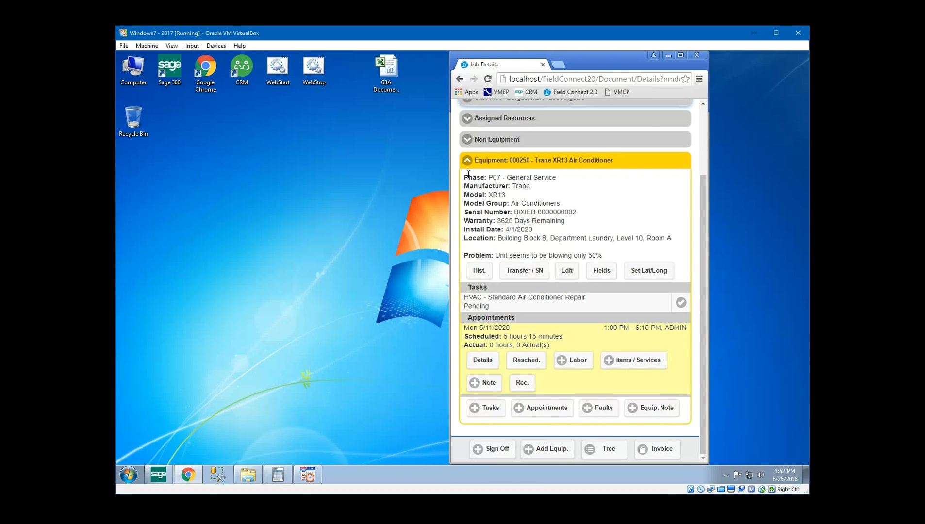
double_click(520, 186)
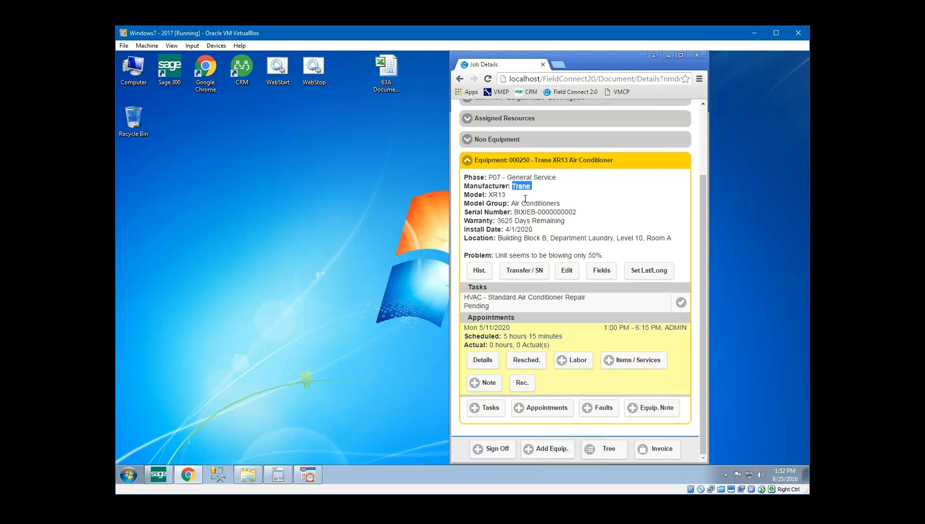
drag(521, 212, 557, 212)
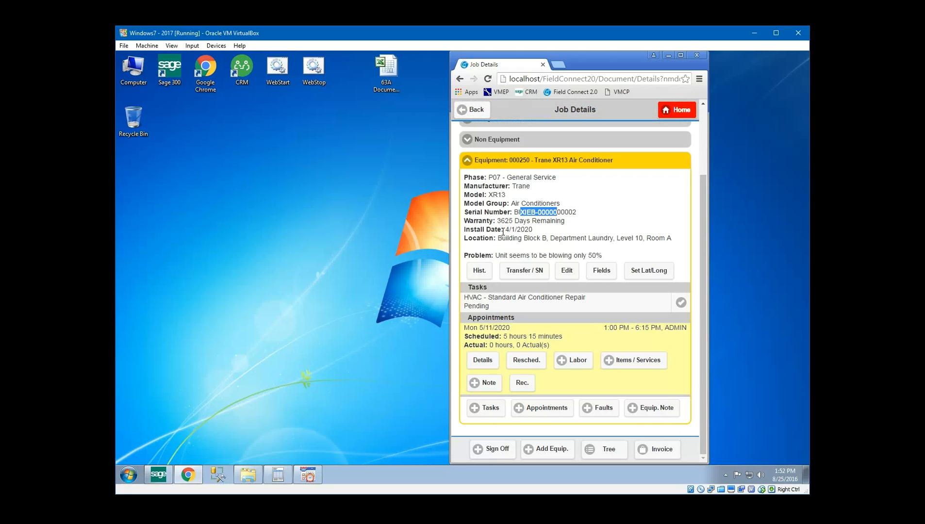
drag(499, 238, 659, 238)
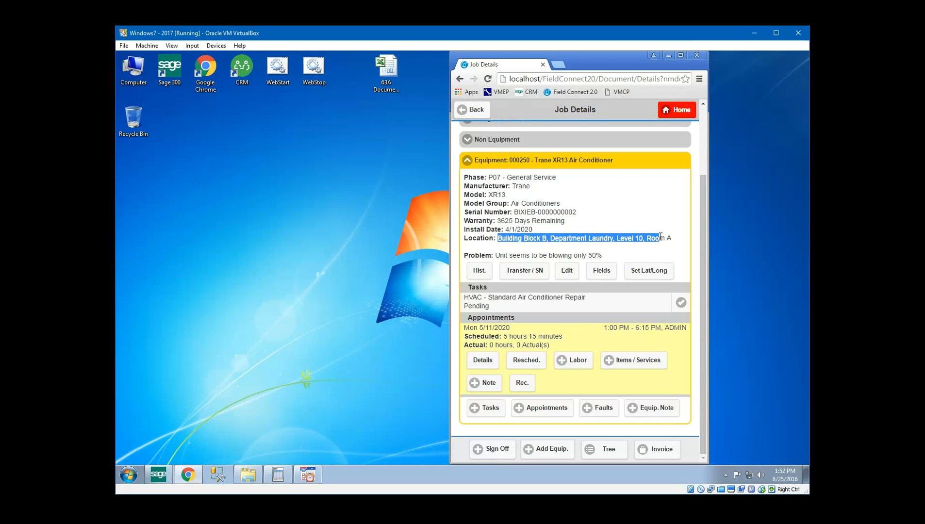
drag(494, 255, 600, 256)
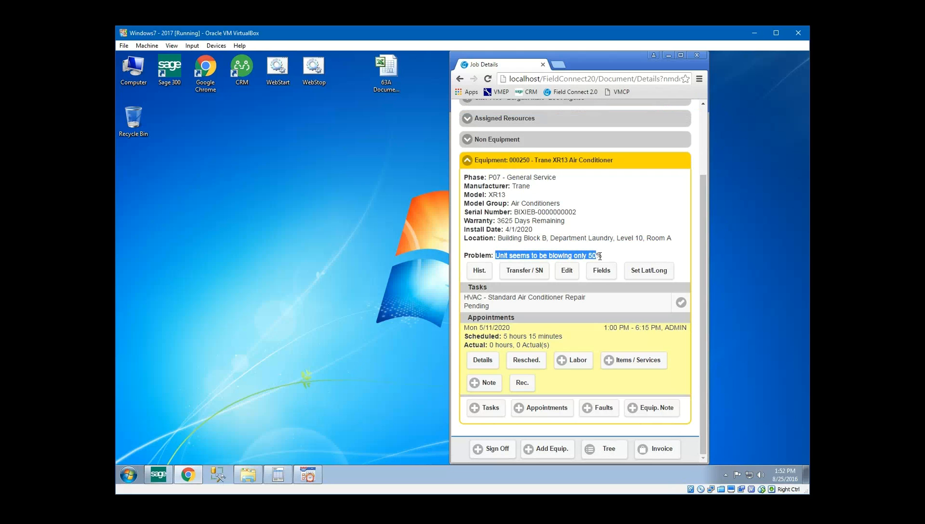
View the air conditioner's equipment history and its custom fields, returning to the job details after each
click(480, 271)
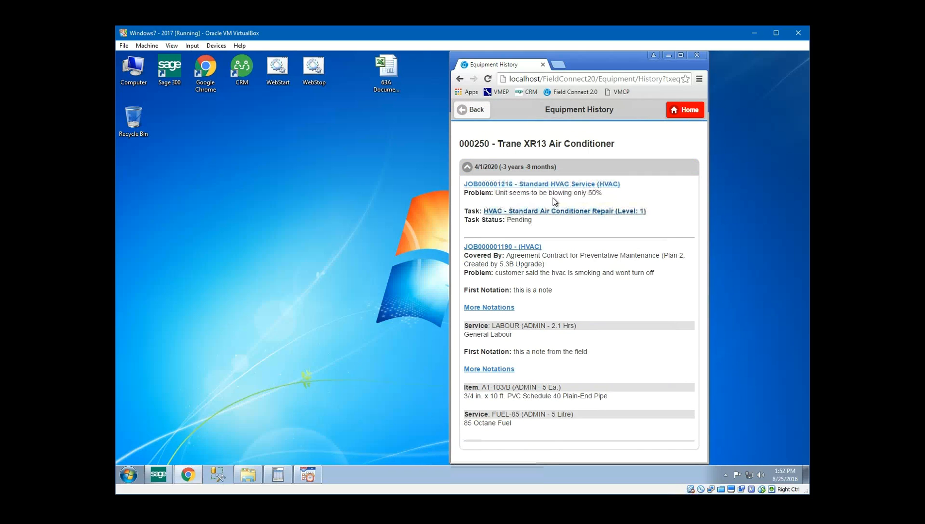
click(473, 112)
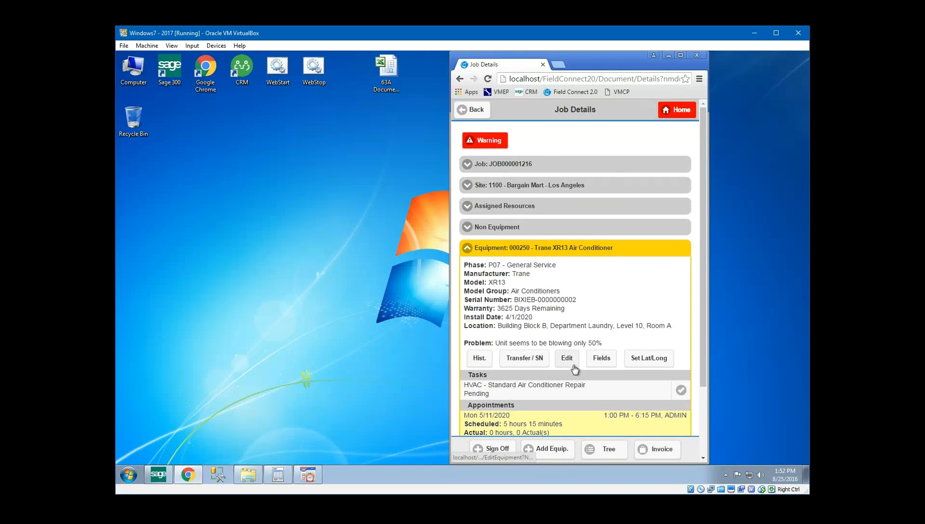
click(597, 368)
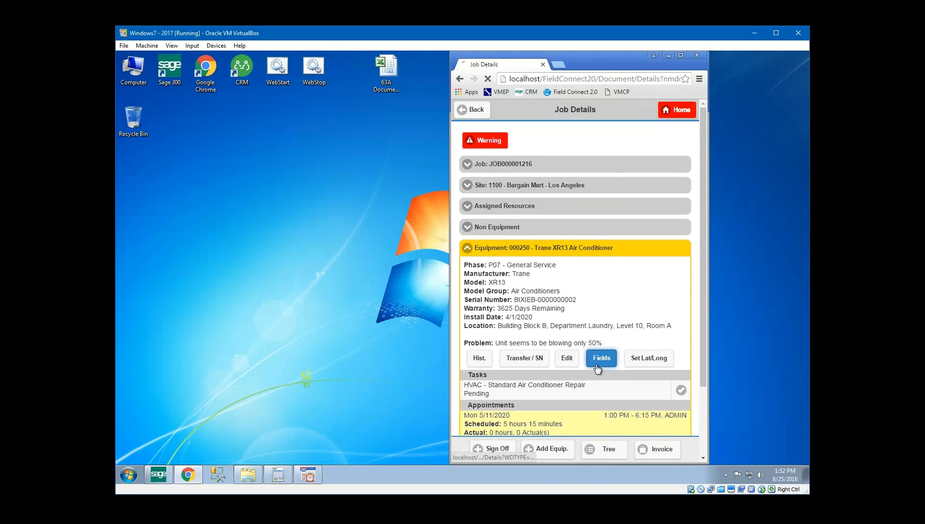
scroll(565, 252, down, 1)
scroll(563, 252, up, 1)
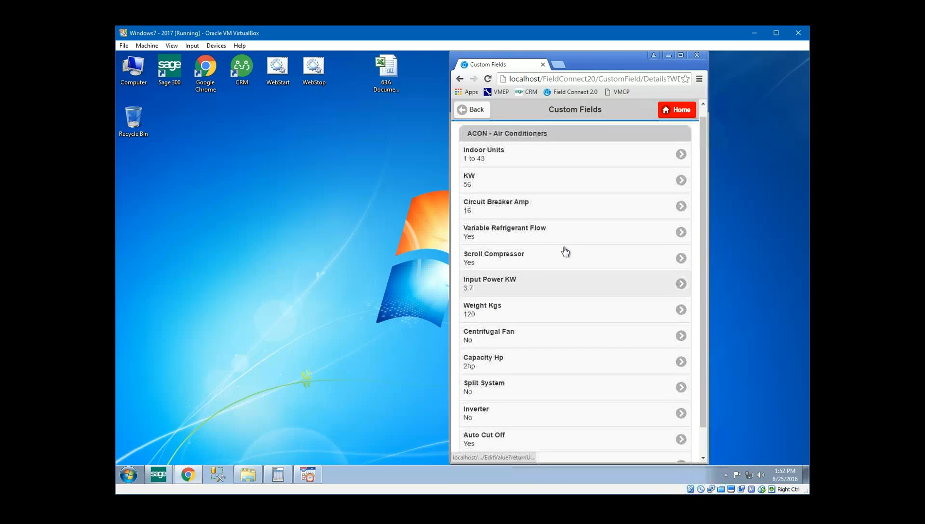
scroll(563, 252, down, 1)
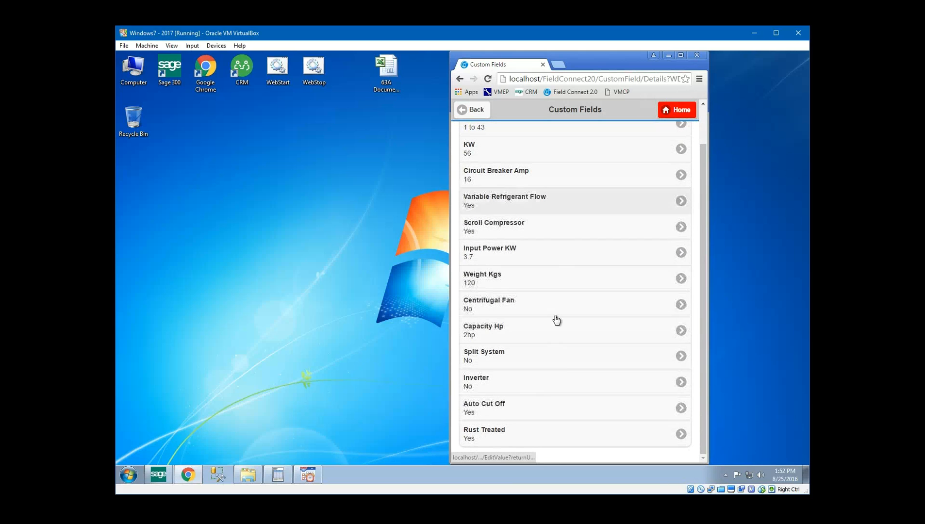
scroll(554, 247, up, 1)
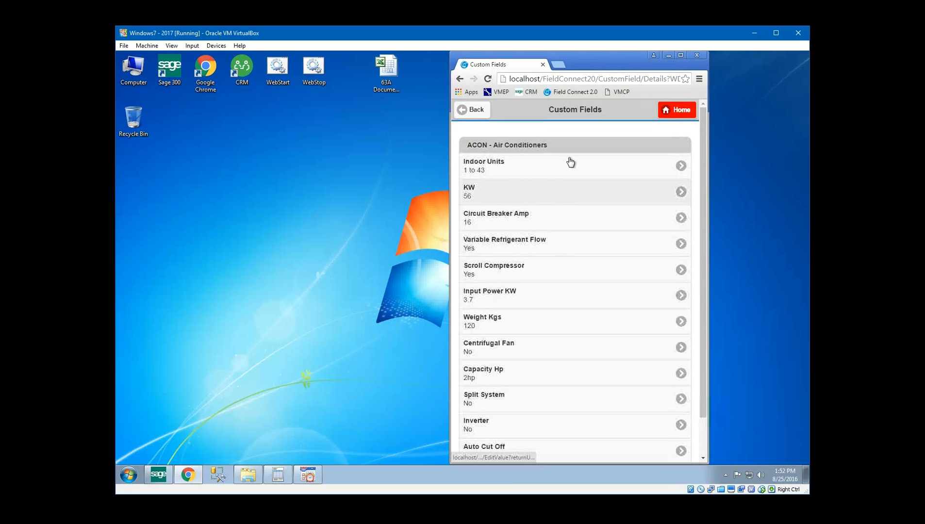
click(475, 112)
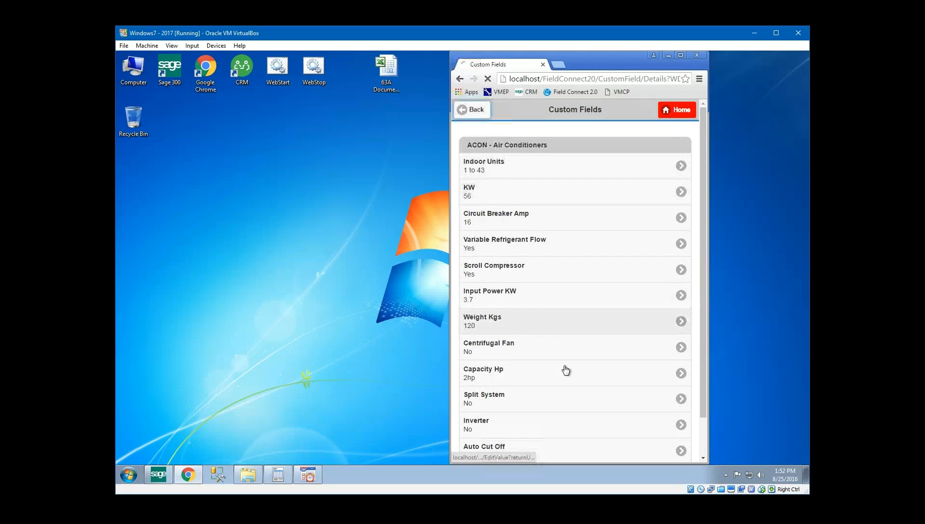
Return to the 5/11/2020 daily schedule and locate the Recorder for the Standard HVAC Service job
scroll(610, 321, down, 2)
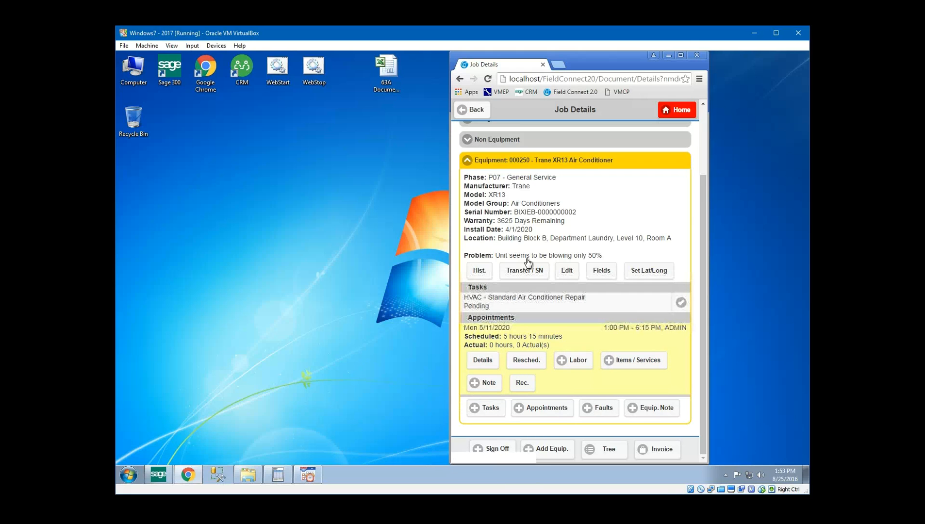
scroll(569, 249, up, 2)
scroll(569, 249, down, 2)
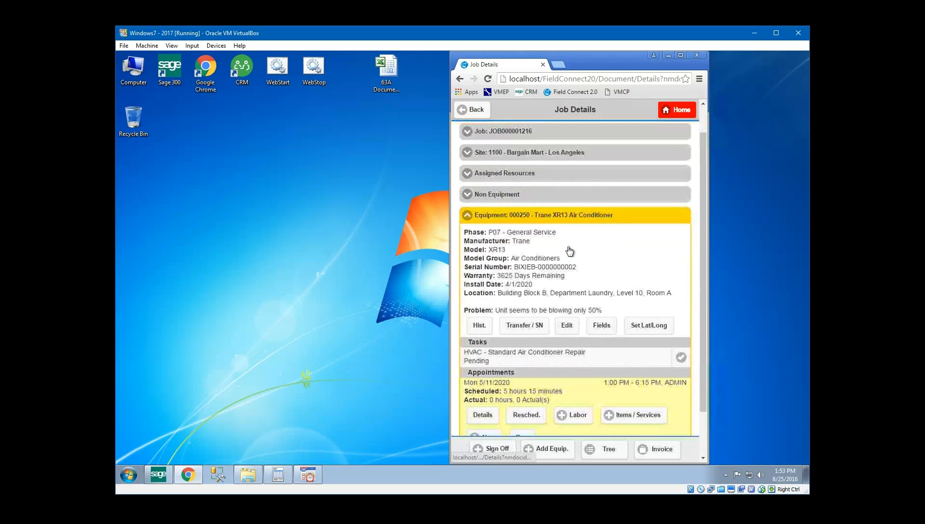
scroll(538, 230, up, 2)
click(472, 110)
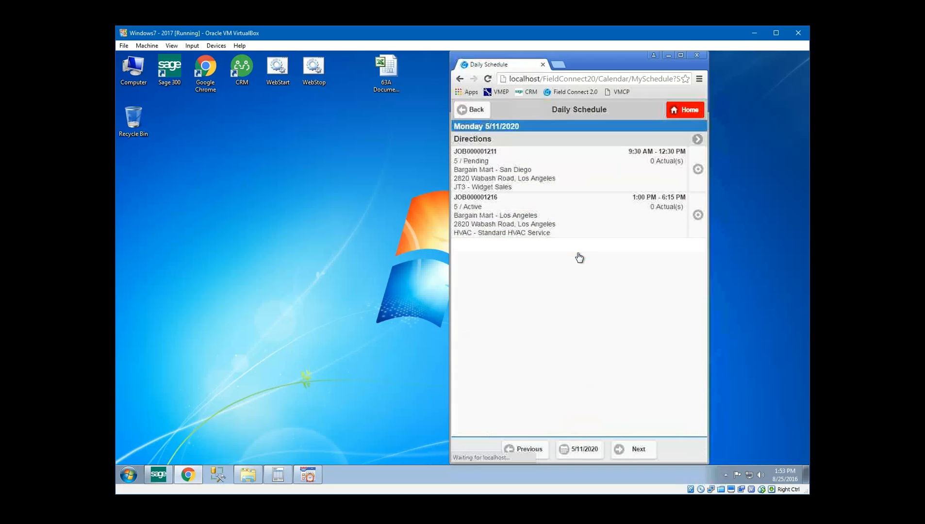
click(698, 217)
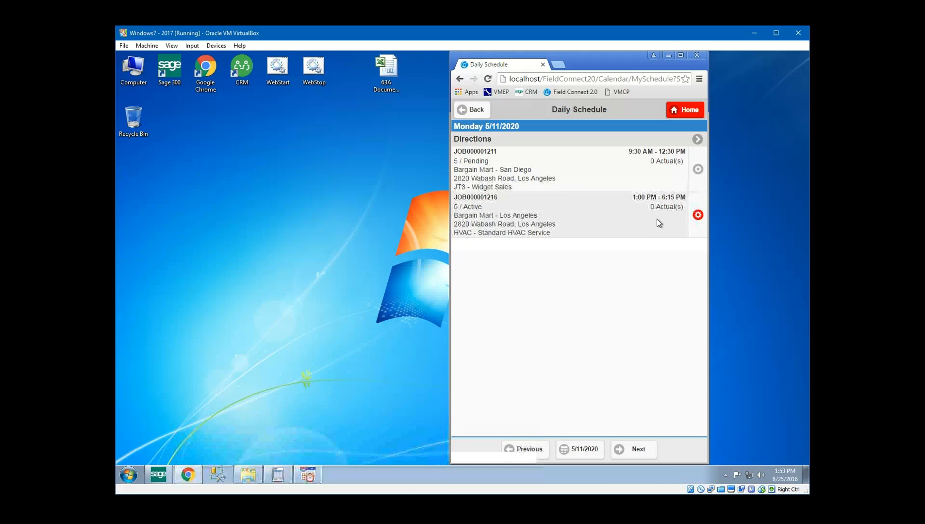
Switch to Service Manager Advanced Scheduling, maximize it and show the May 11th, 2020 calendar with the HVAC service appointment
mouse_move(311, 480)
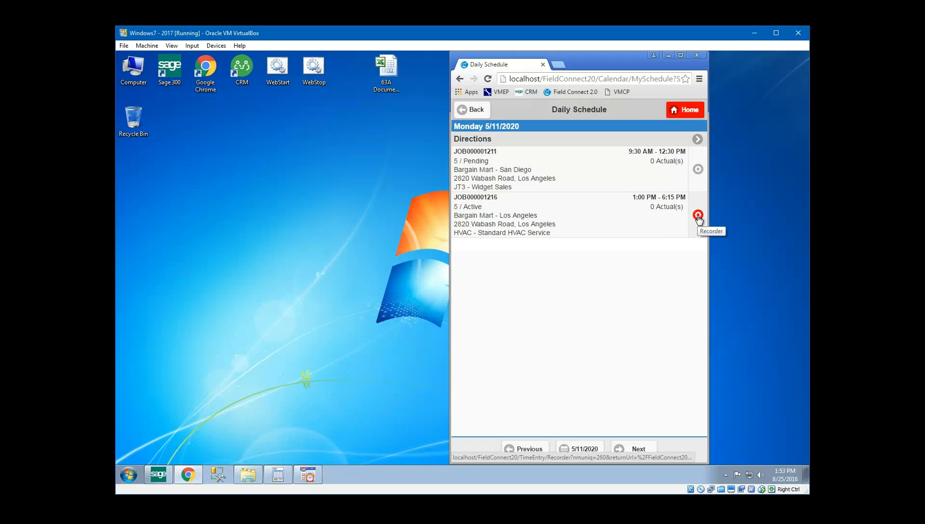
click(307, 474)
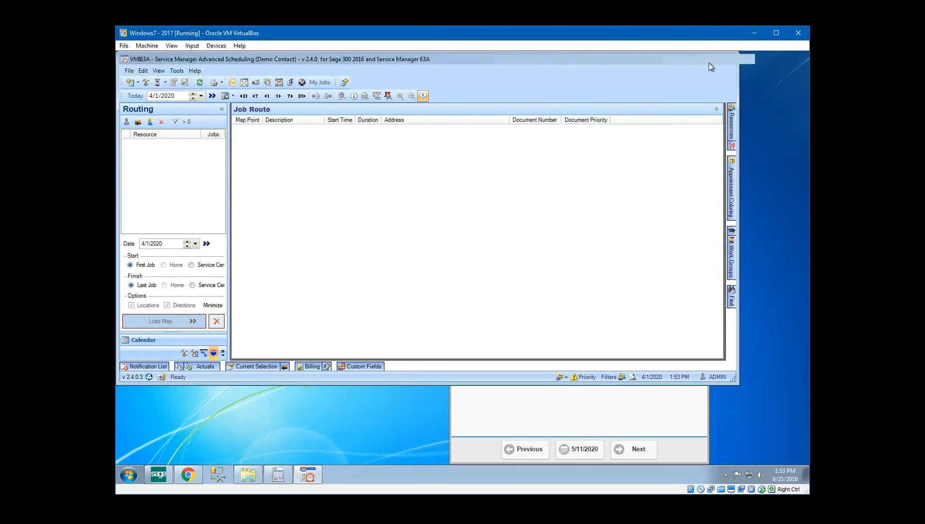
click(711, 63)
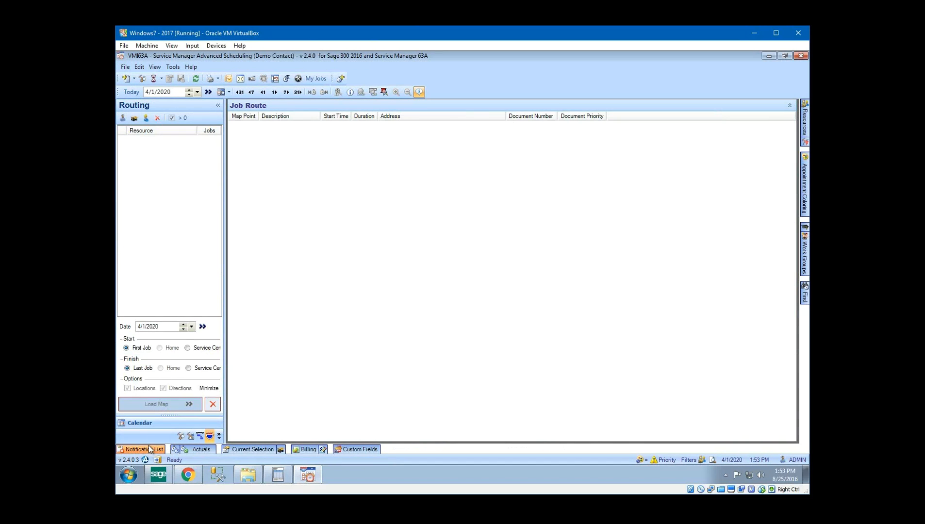
click(146, 423)
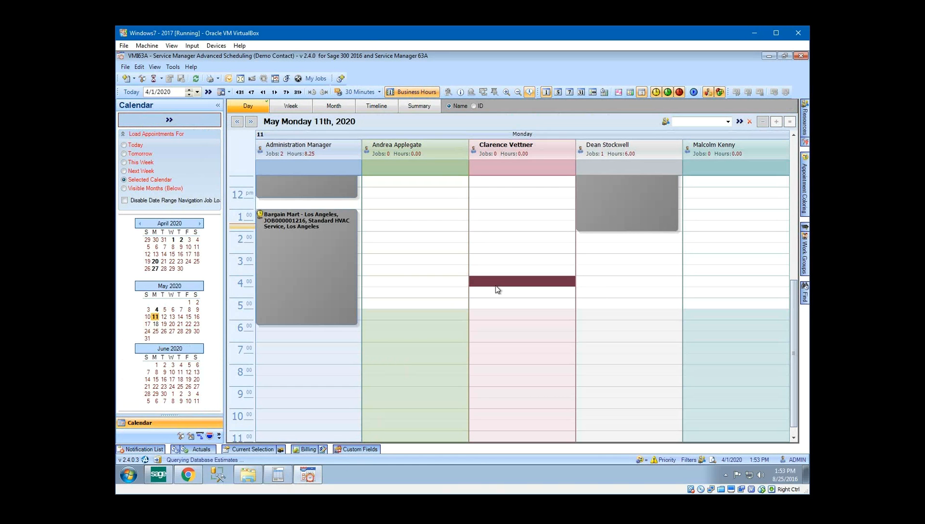
click(794, 136)
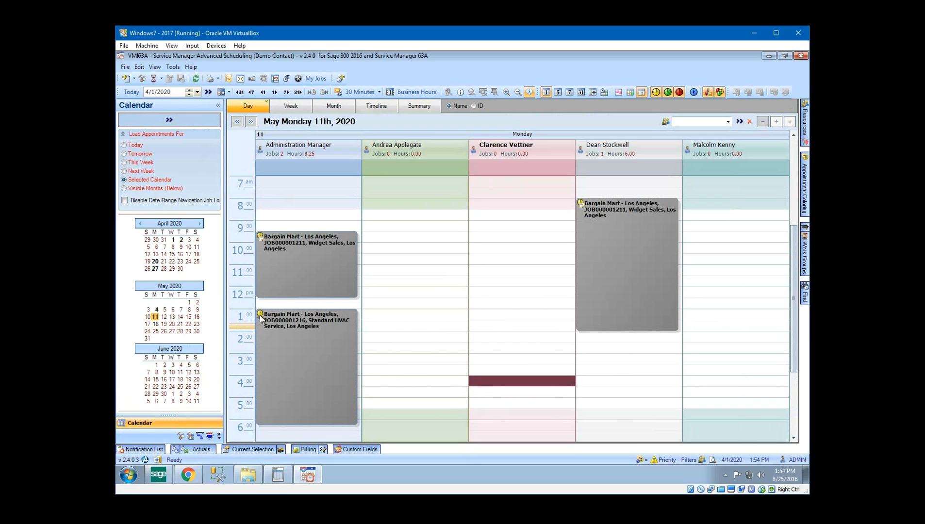
Examine the HVAC service appointment's status icon in the May 11th, 2020 calendar, refresh the schedule and dim the other appointments
click(312, 359)
click(422, 329)
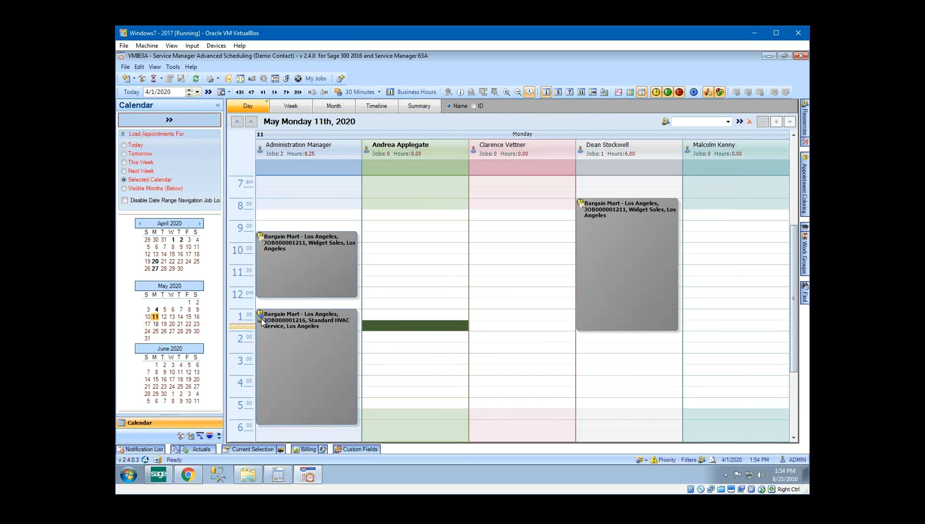
mouse_move(261, 319)
double_click(454, 281)
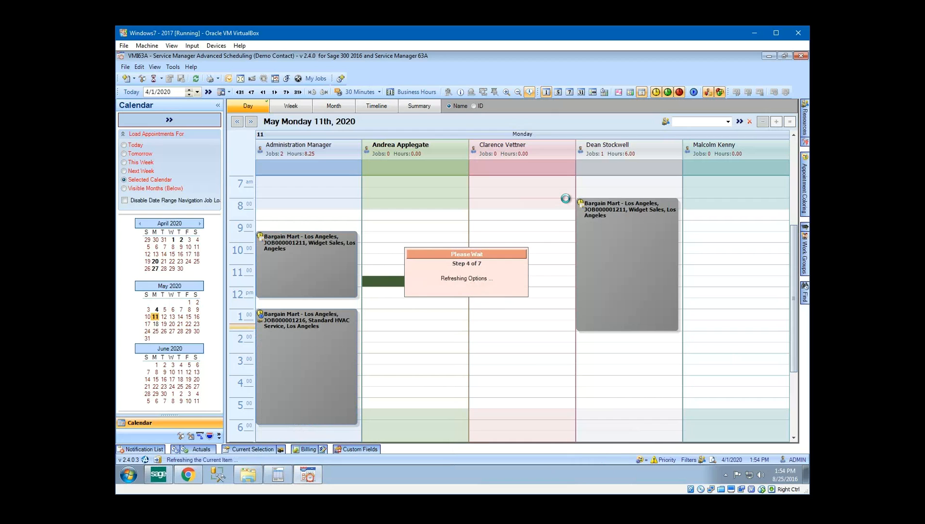
click(693, 94)
click(526, 339)
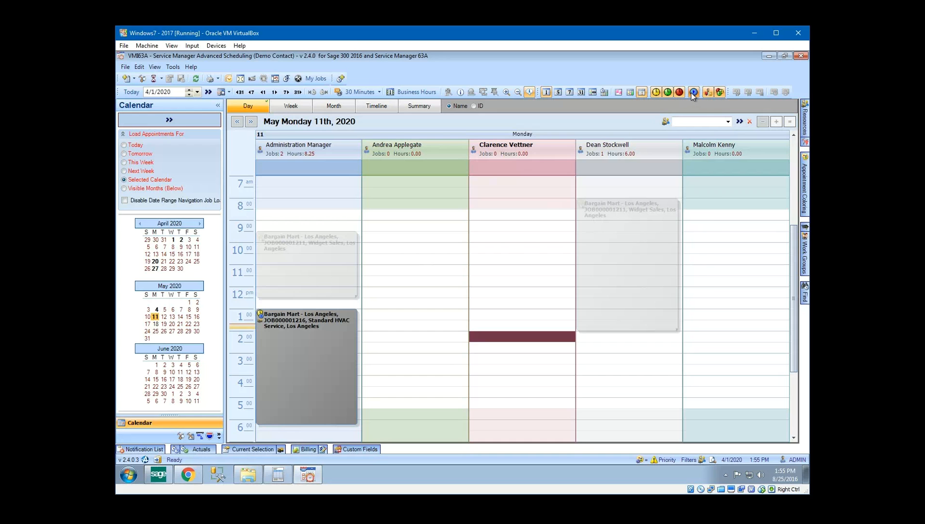
Switch back to Field Connect, open the 1:00 PM Standard HVAC Service job and show its Standard Air Conditioner Repair task
click(768, 56)
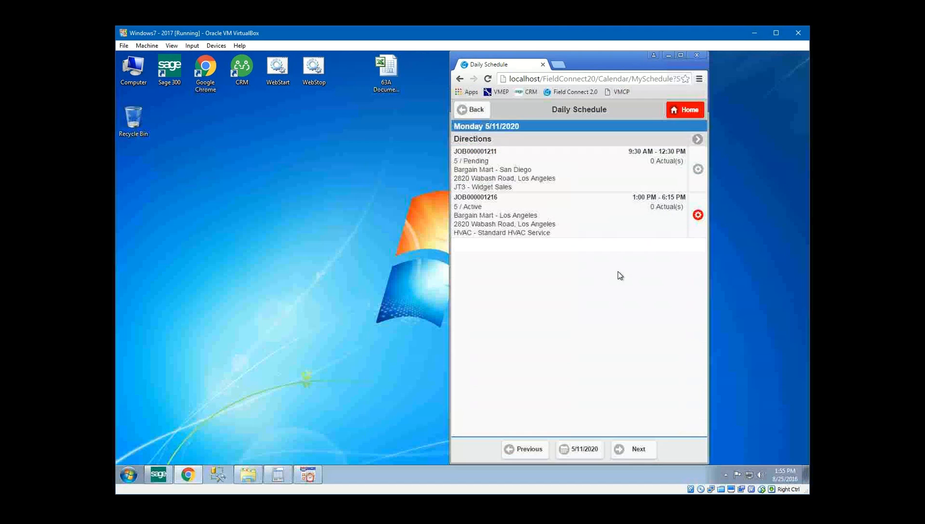
click(586, 230)
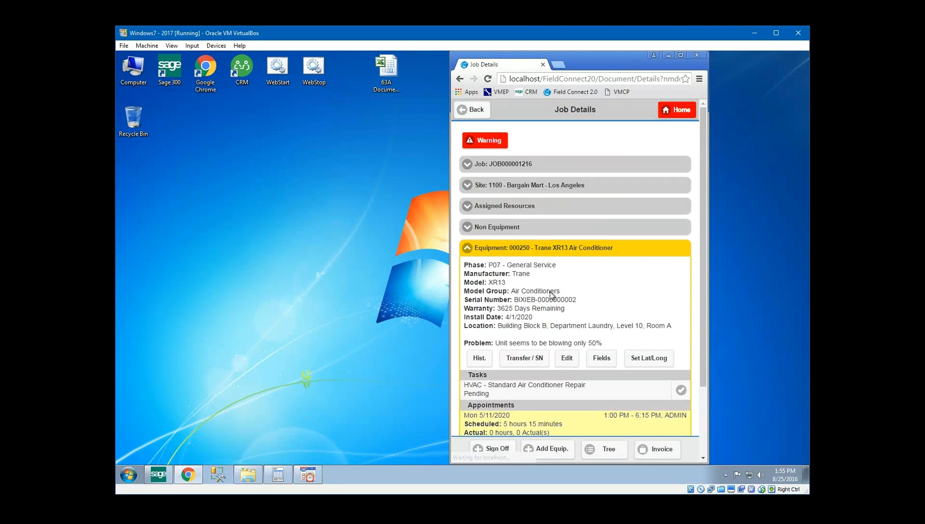
scroll(553, 301, down, 3)
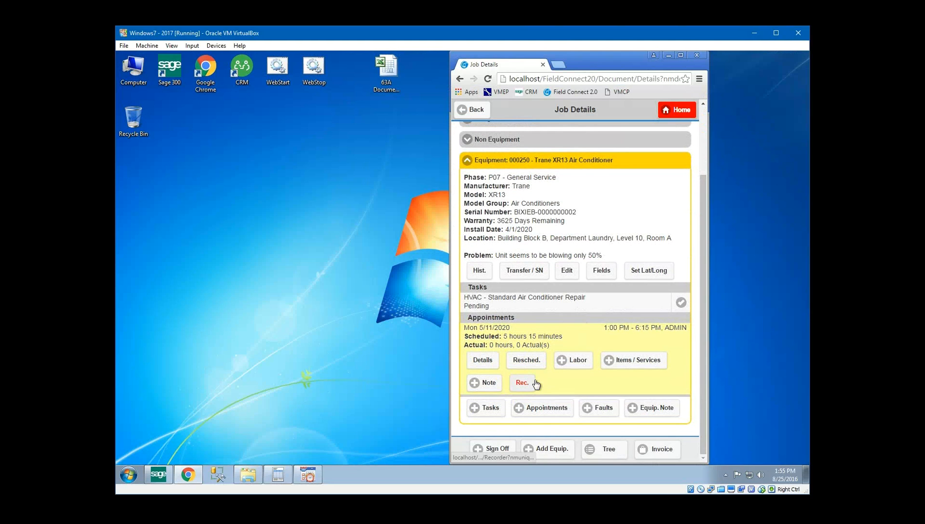
click(508, 305)
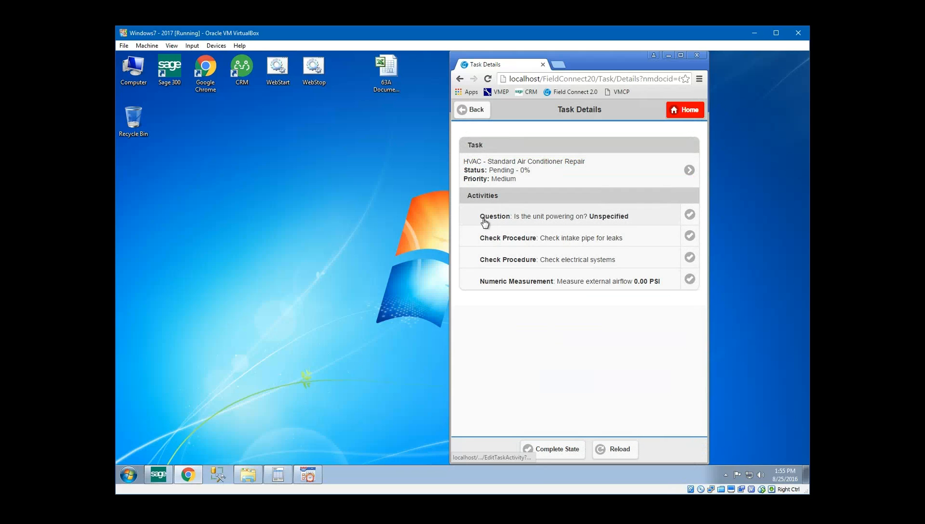
Answer Yes to the activity question "Is the unit powering on?", mark it completed and save it, continuing to the next activity
click(523, 223)
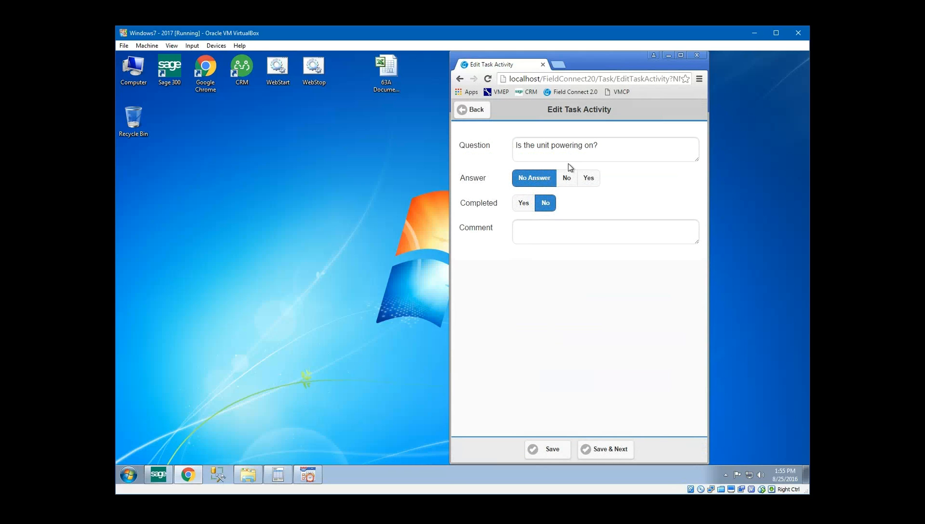
click(589, 178)
click(524, 204)
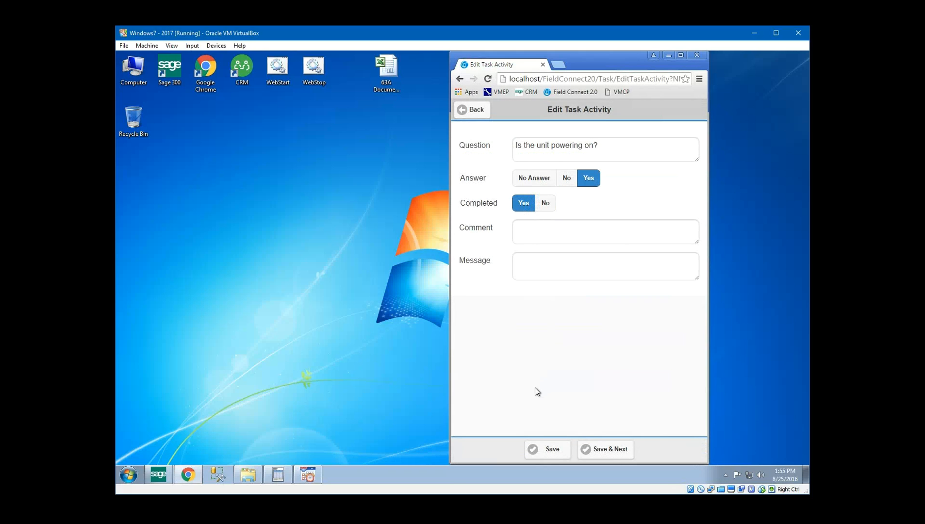
click(607, 450)
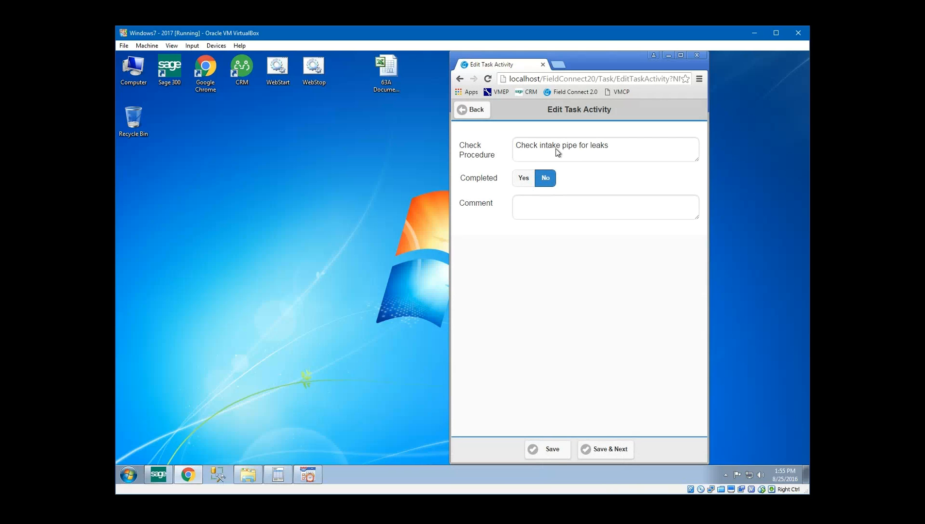
Mark the intake pipe leak check and the electrical systems check as completed, saving each one
click(523, 180)
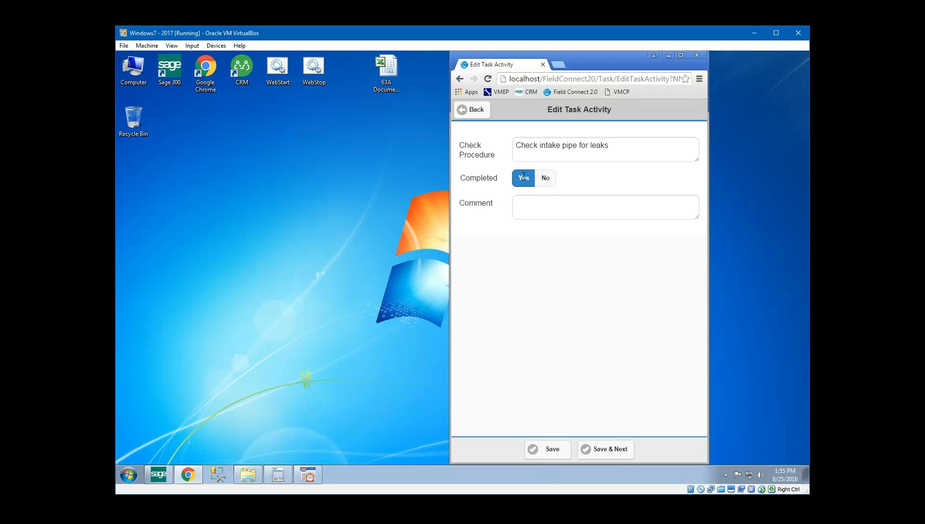
click(611, 449)
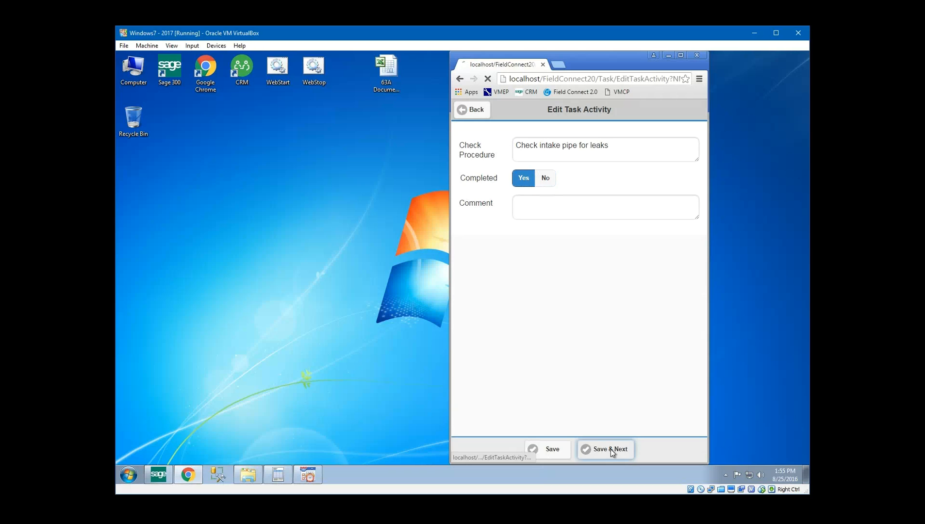
click(523, 178)
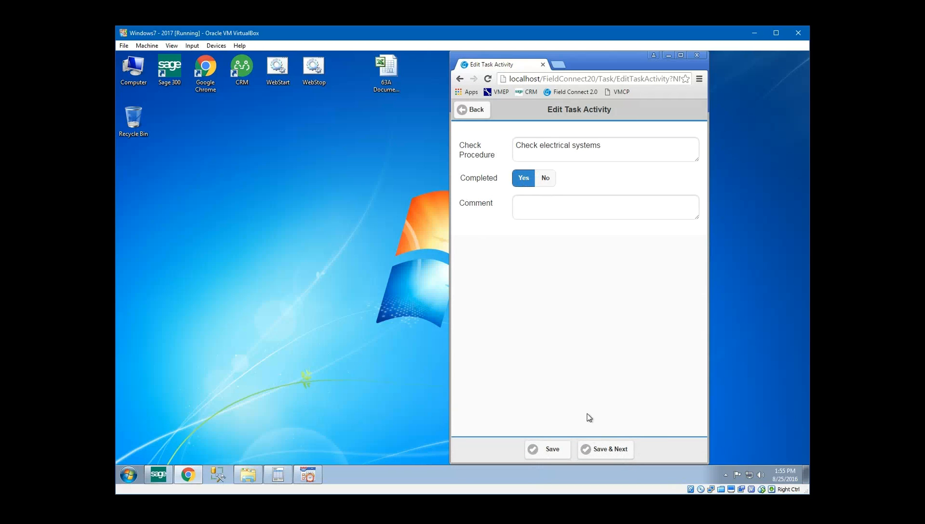
click(602, 451)
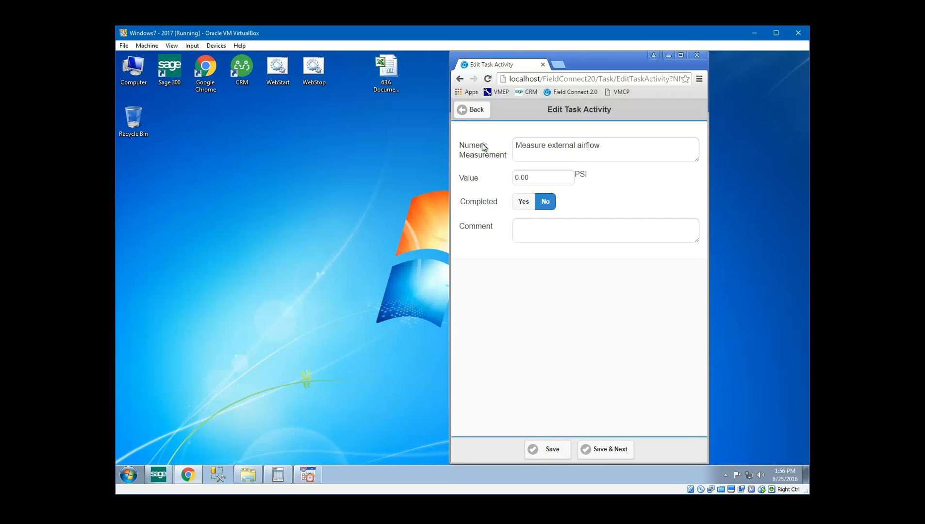
Enter 100 PSI for the external airflow measurement, mark it completed and save it
drag(613, 145, 508, 143)
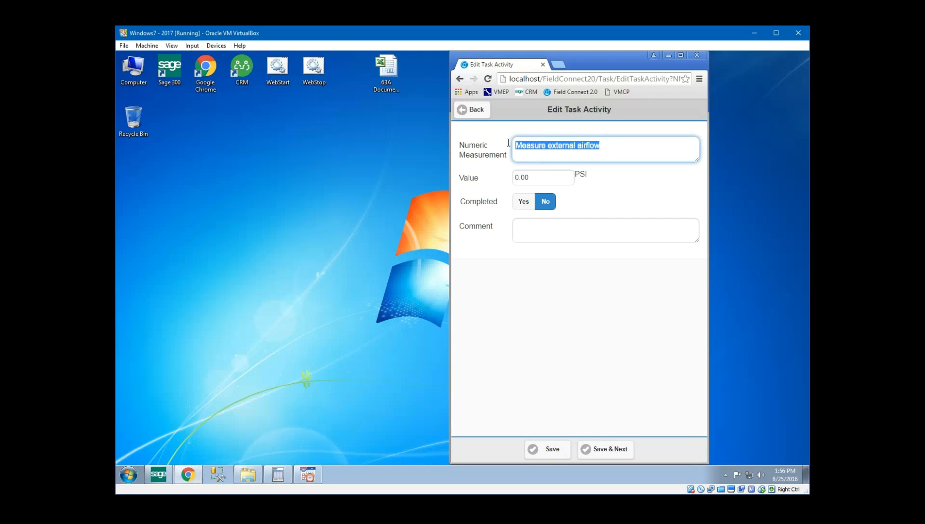
click(539, 178)
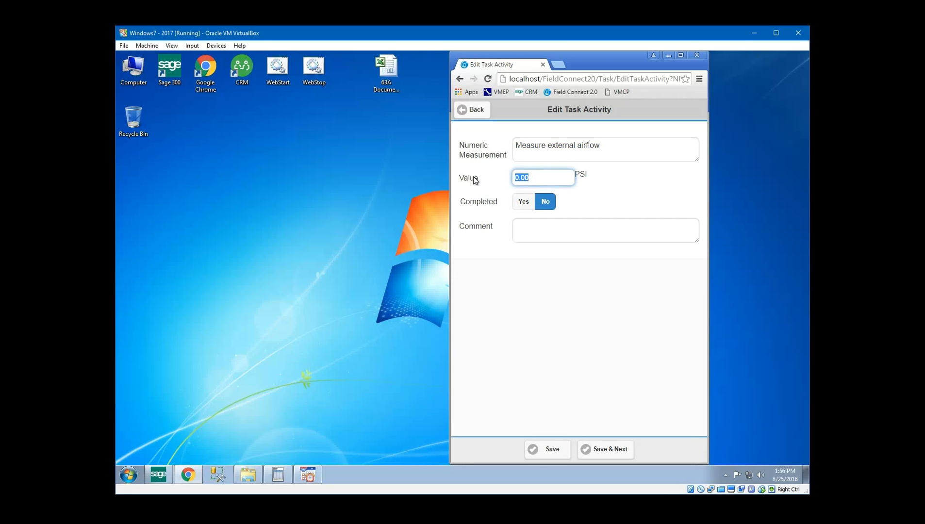
text(100)
click(523, 202)
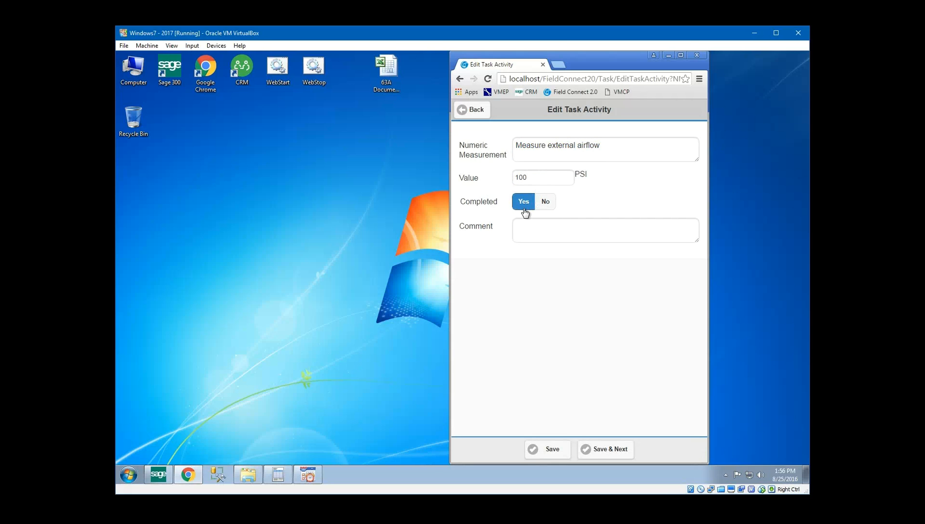
click(598, 455)
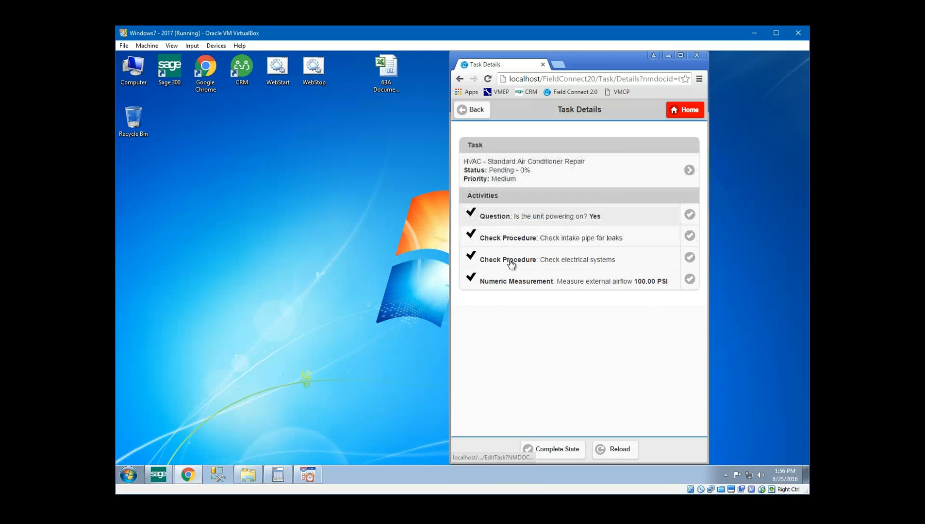
Reopen the external airflow measurement to review its recorded value and completion, returning to the task details
click(535, 283)
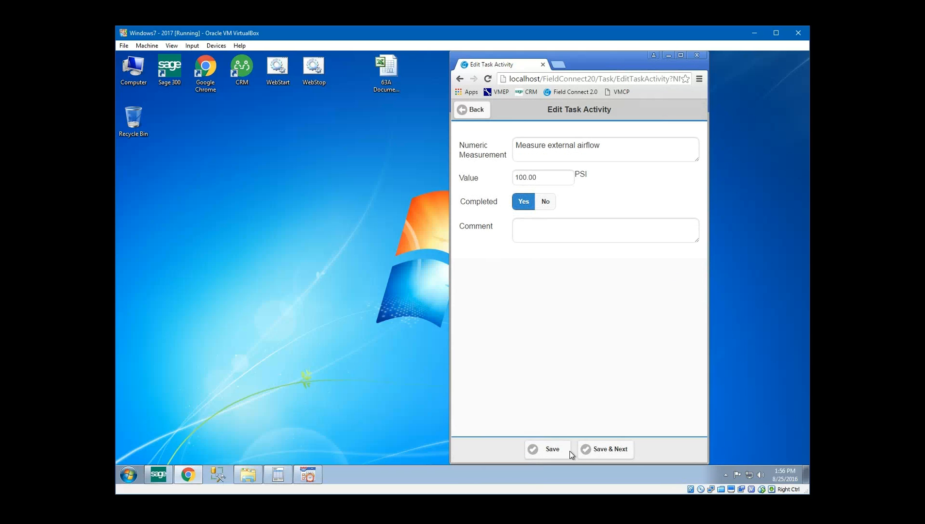
click(553, 450)
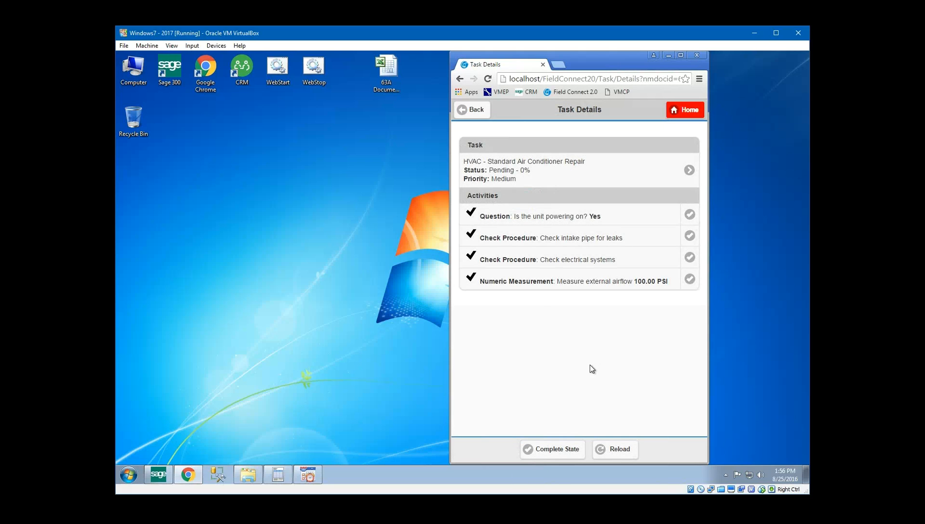
click(604, 286)
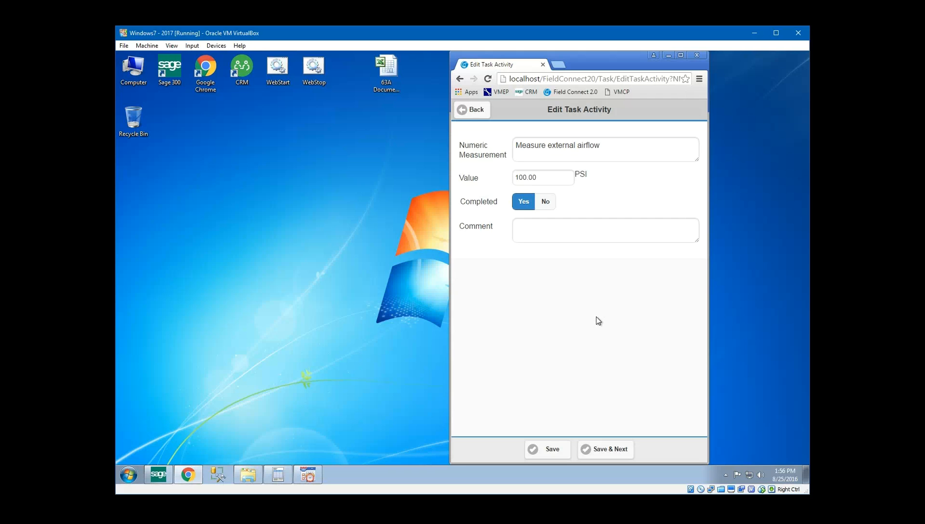
click(472, 110)
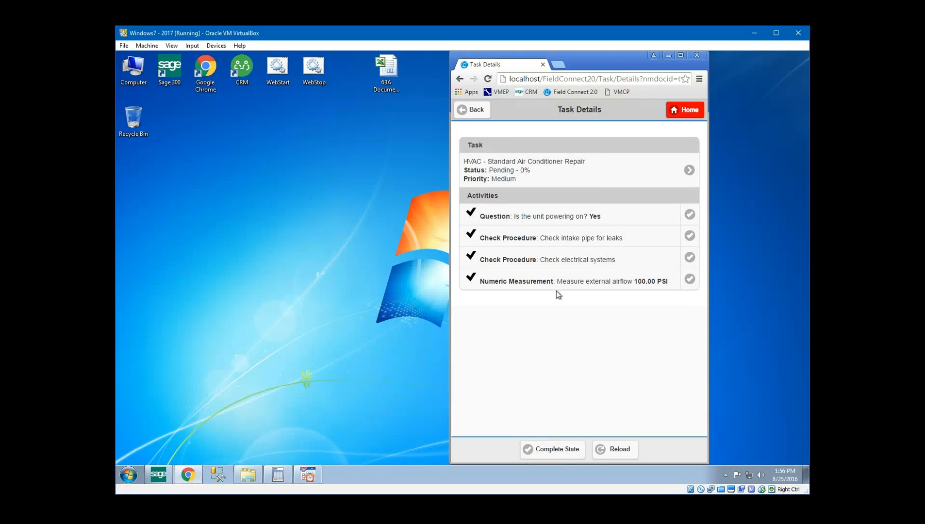
Try to edit the air conditioner repair task, release the job in V/M Document Entry with a new document, and return to Field Connect
click(597, 169)
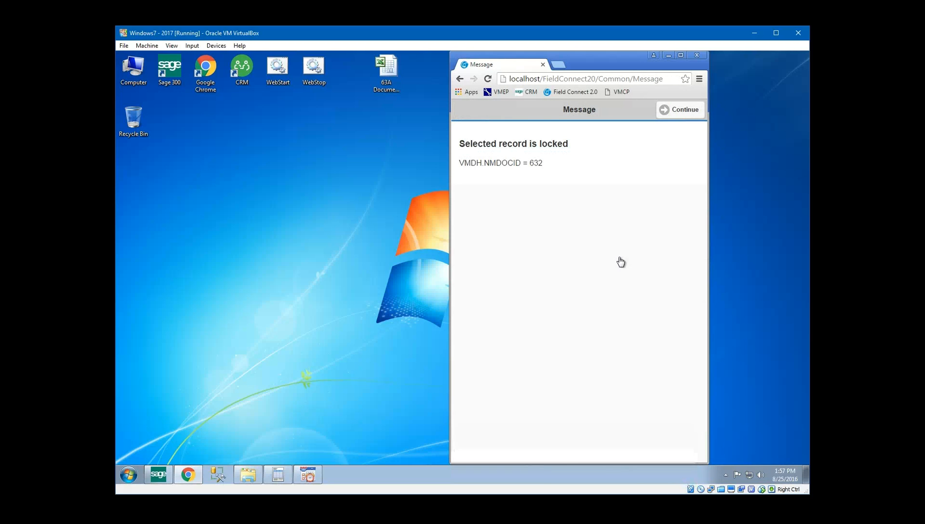
click(279, 475)
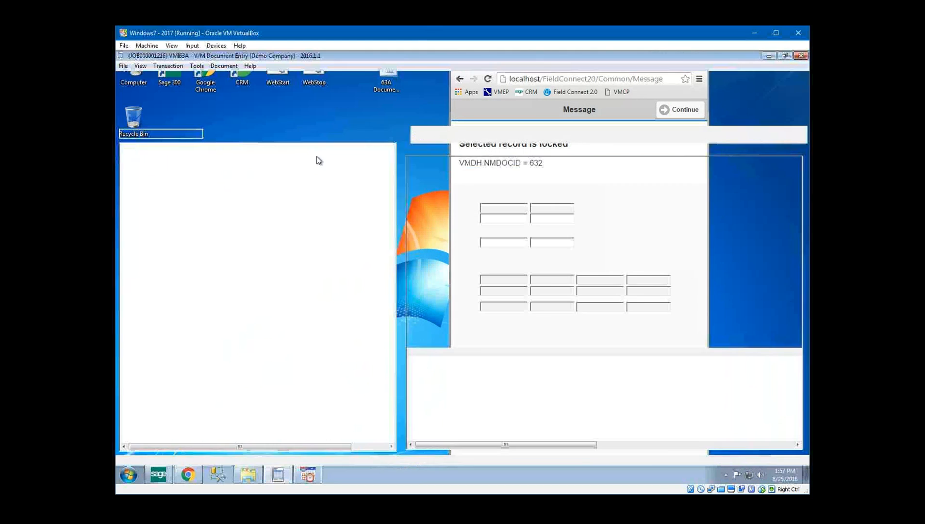
click(326, 116)
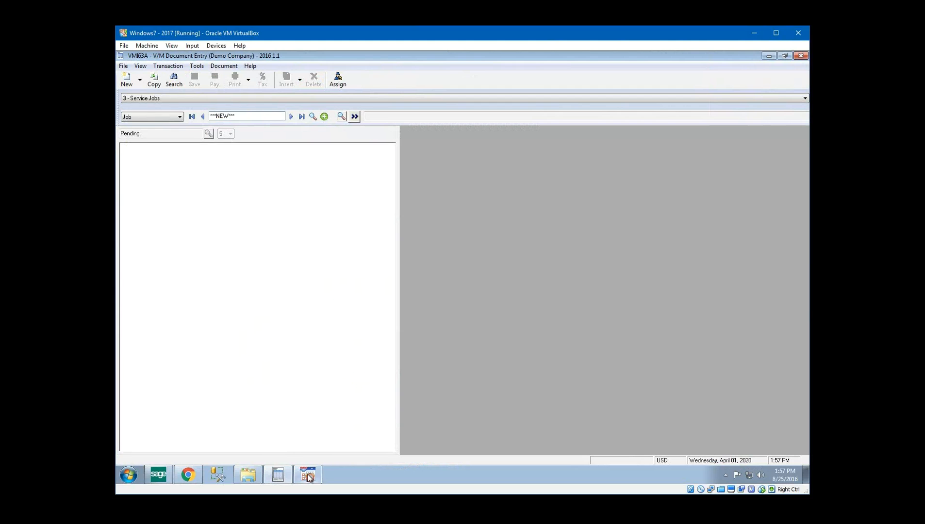
click(459, 78)
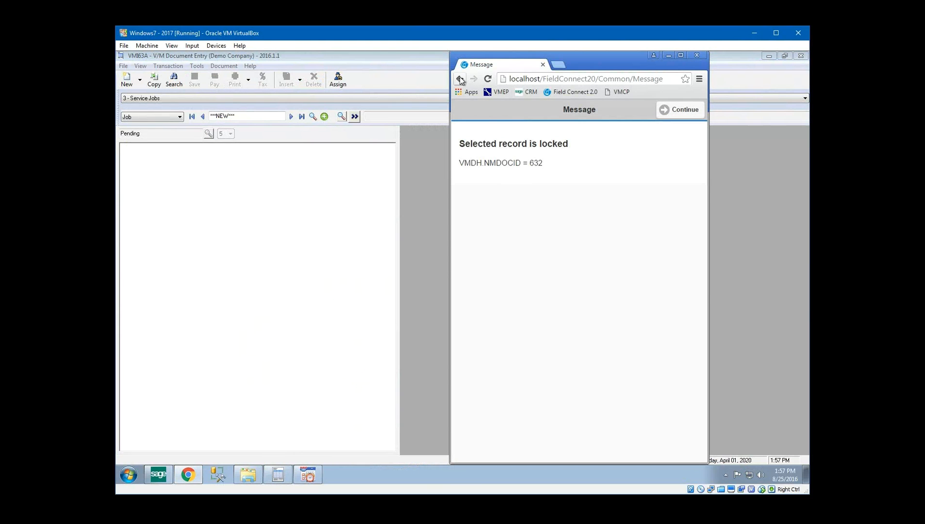
Set the Standard Air Conditioner Repair task's status to Complete with the completion state Passed, and save it
click(573, 174)
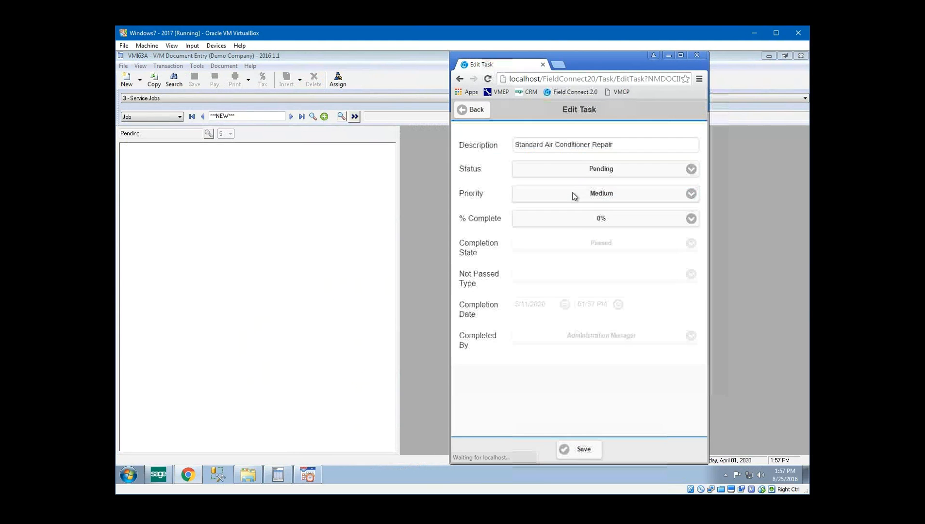
click(617, 172)
click(537, 197)
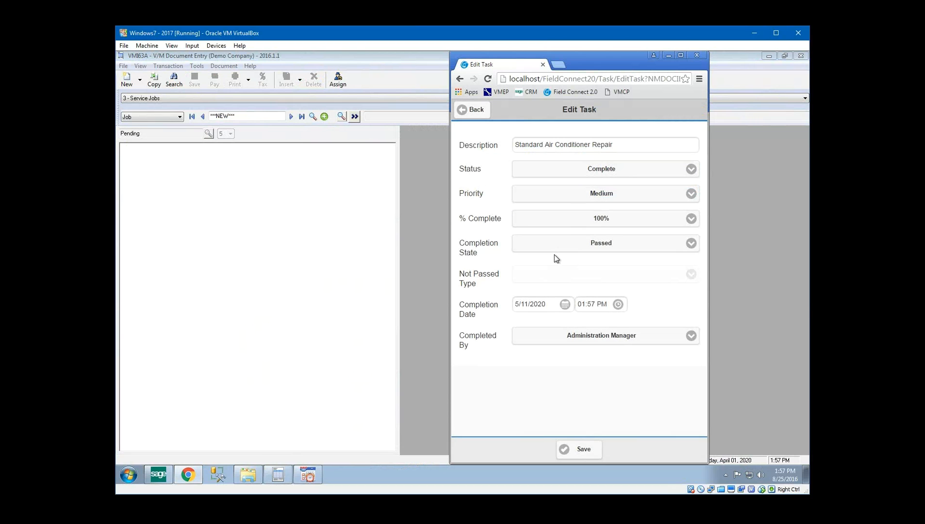
click(555, 246)
click(556, 253)
click(579, 449)
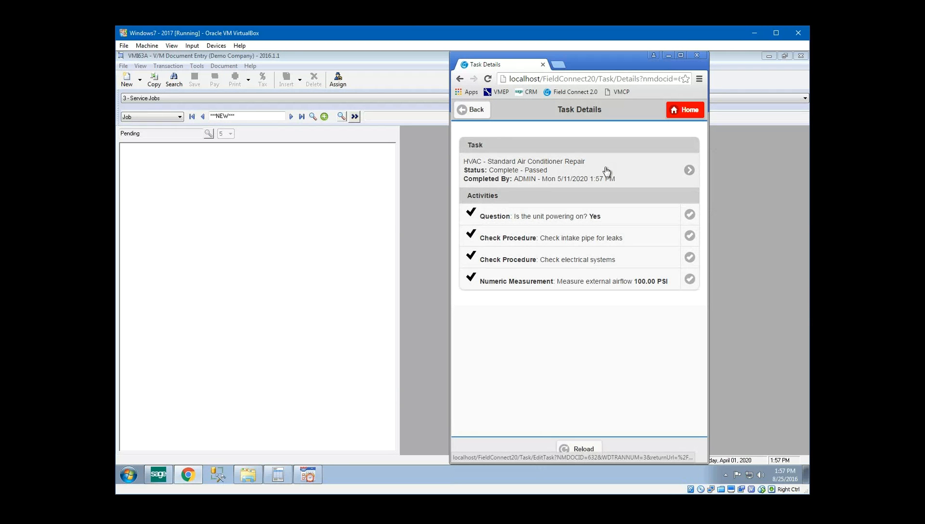
Start an item entry for the air conditioner's 5/11/2020 appointment and choose A1-103/B, 3/4 in. x 10 ft. PVC Schedule 40 Plain-End Pipe
click(472, 111)
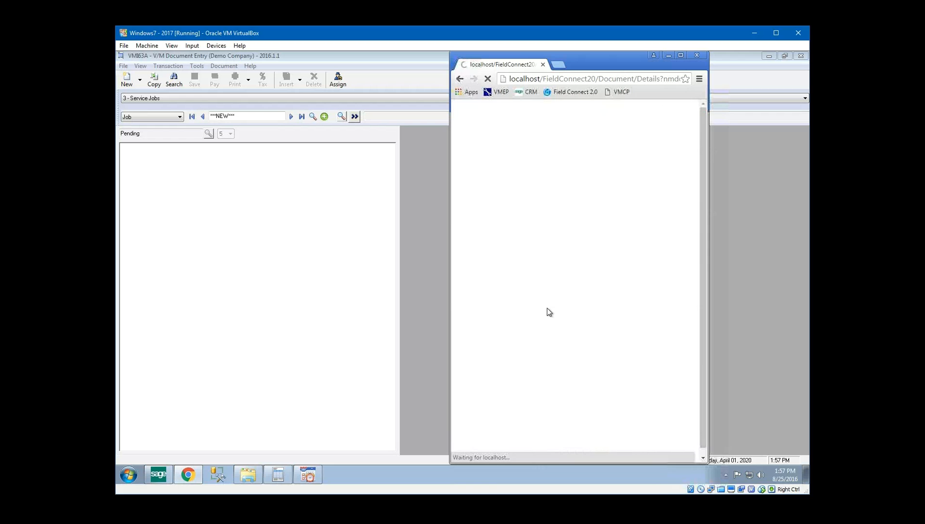
scroll(582, 317, down, 2)
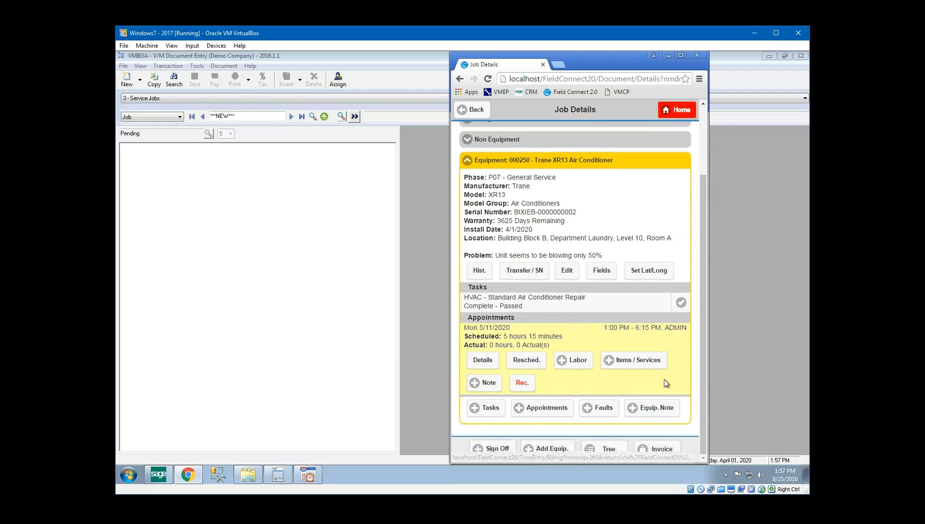
click(631, 364)
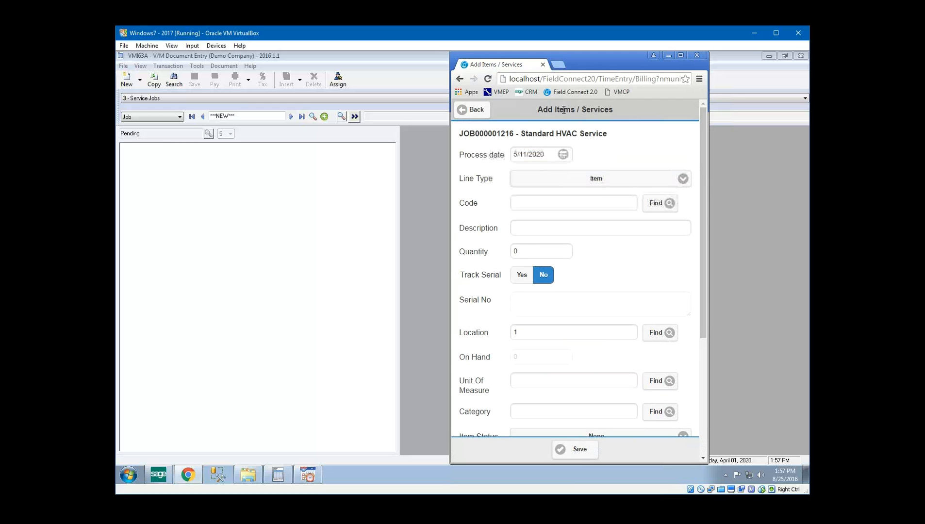
click(655, 204)
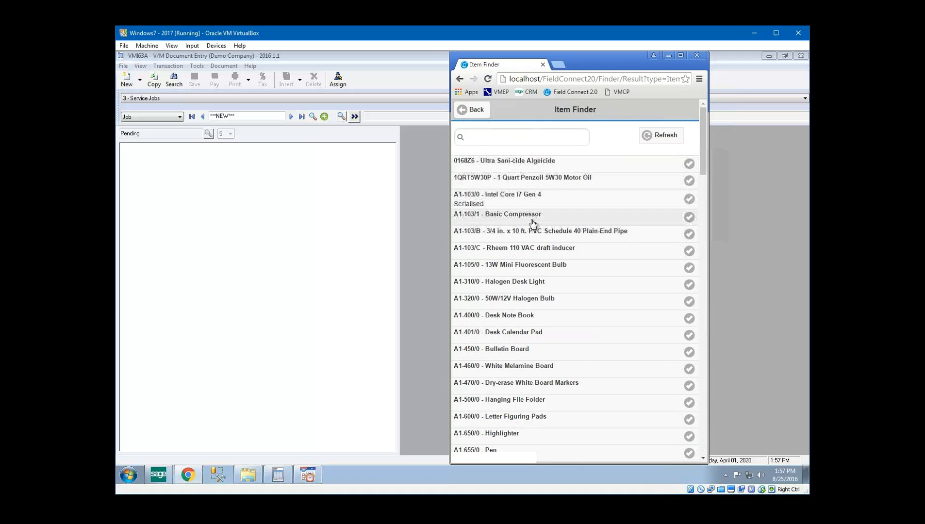
click(568, 272)
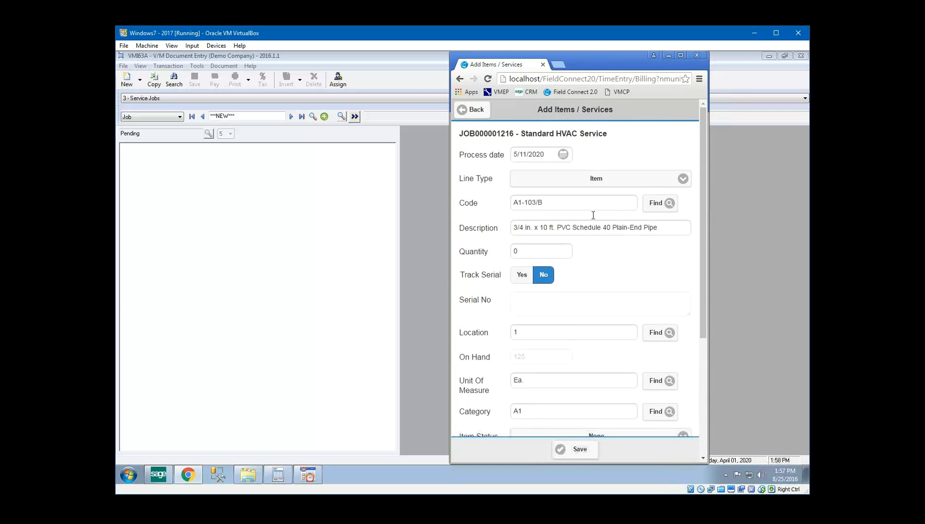
drag(653, 228, 487, 232)
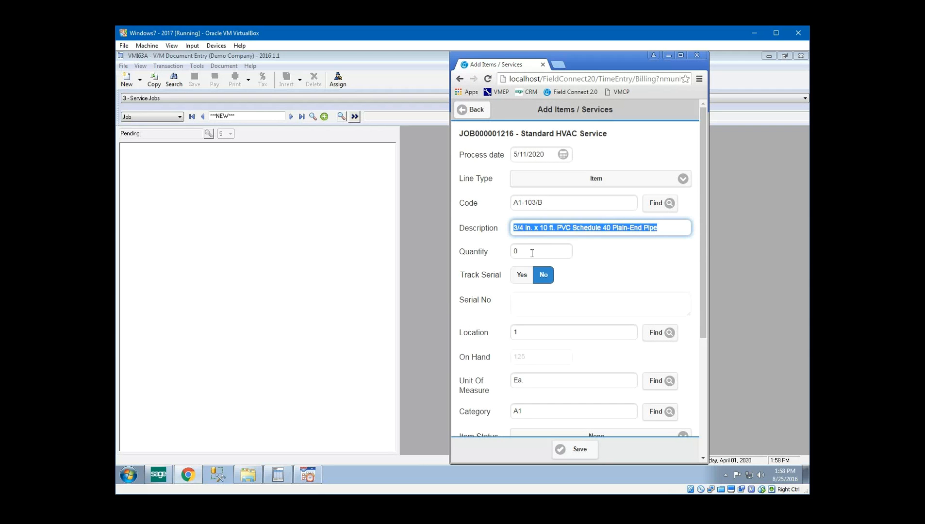
click(667, 206)
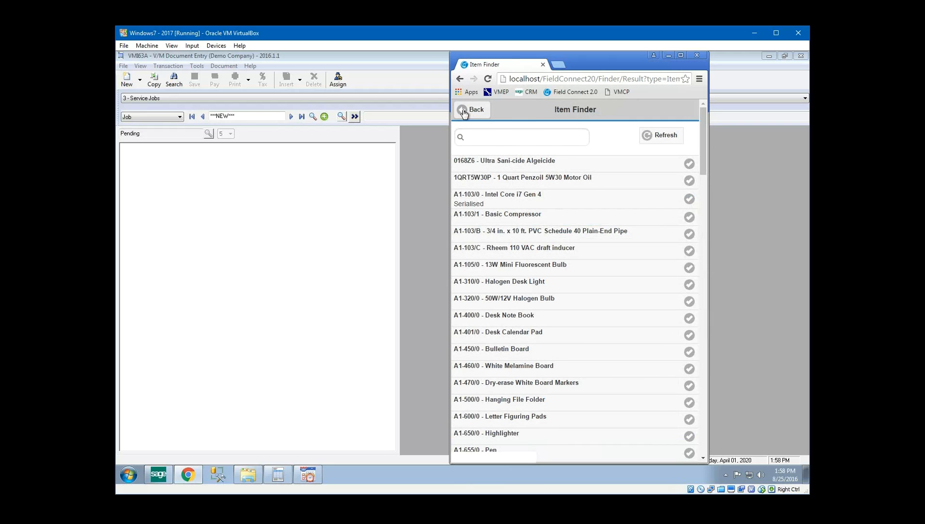
click(560, 237)
Set the PVC pipe's quantity to 3, review its location and pricing fields, and save the item
click(531, 248)
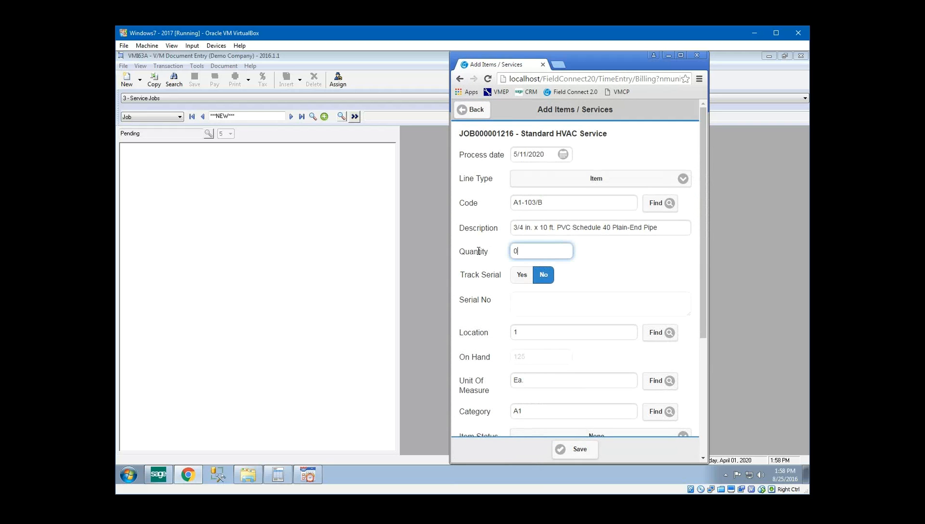
text(3)
key(Tab)
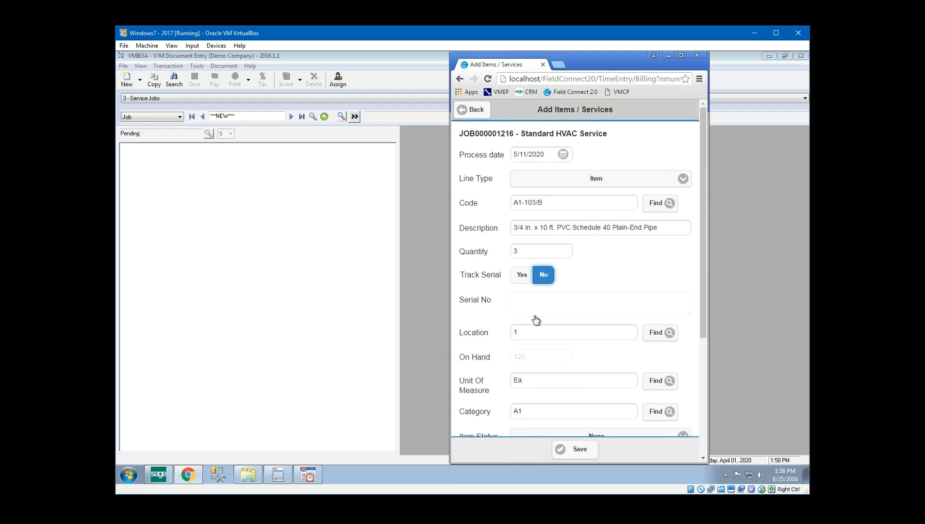
click(527, 332)
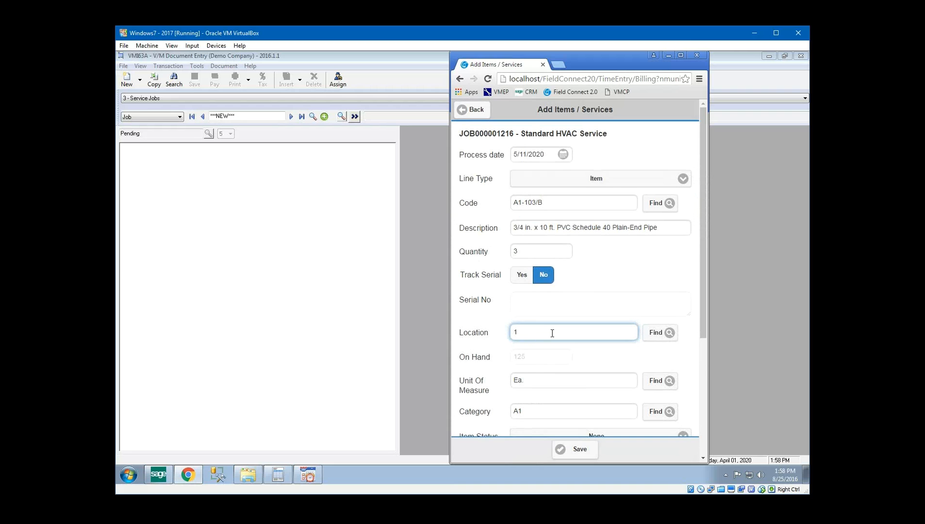
scroll(553, 330, down, 2)
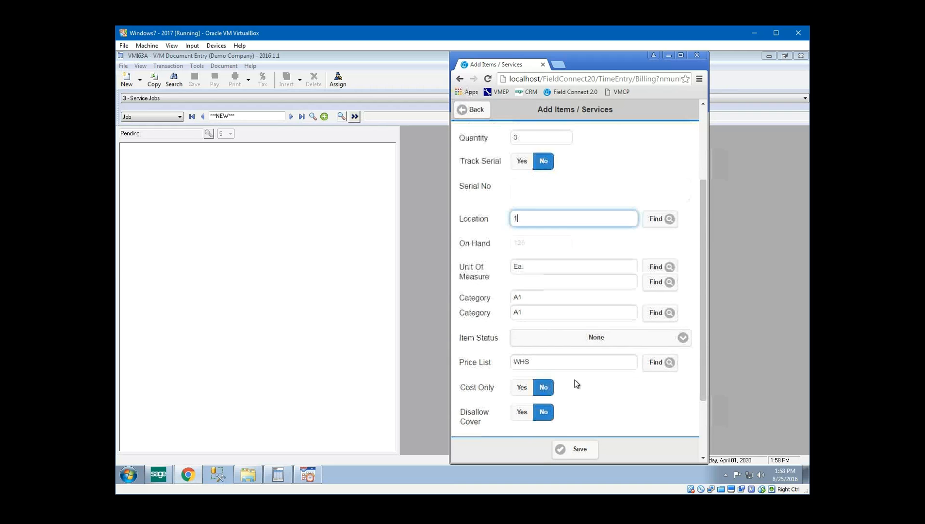
scroll(575, 386, down, 2)
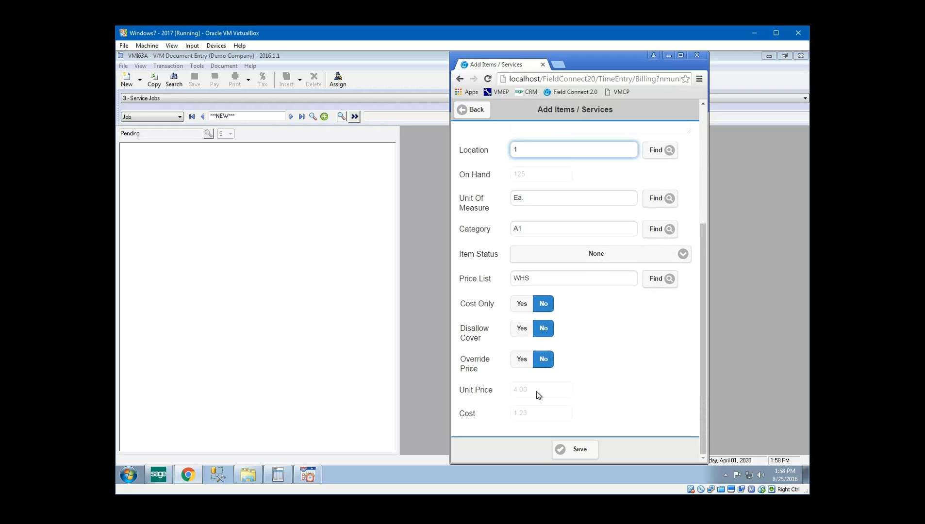
scroll(606, 371, up, 4)
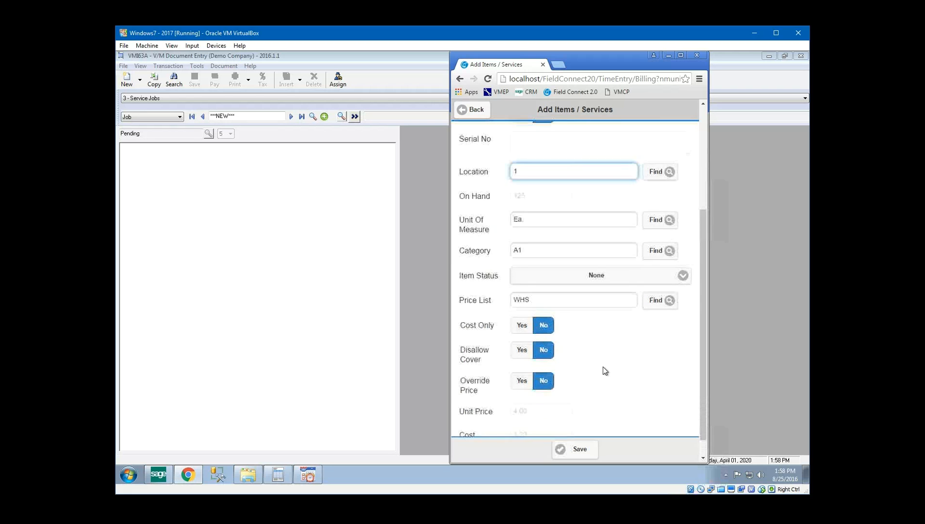
scroll(558, 267, down, 3)
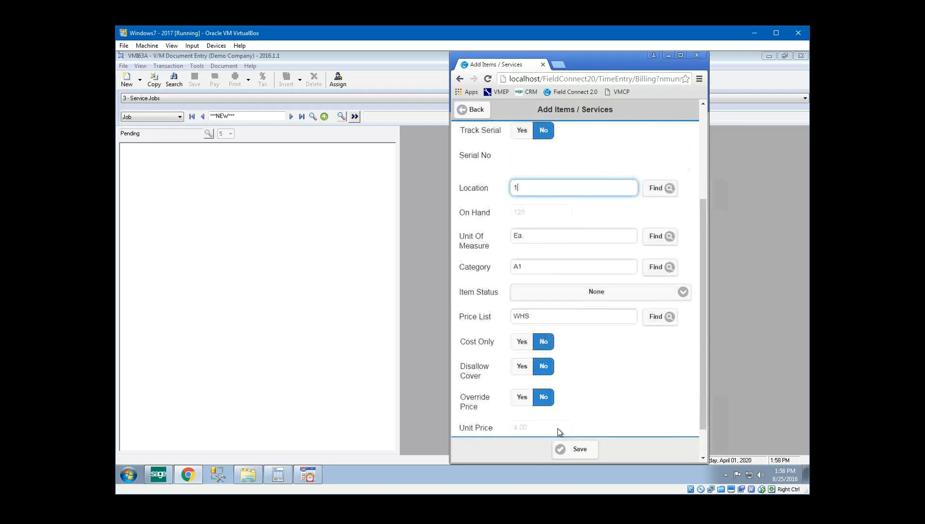
click(573, 451)
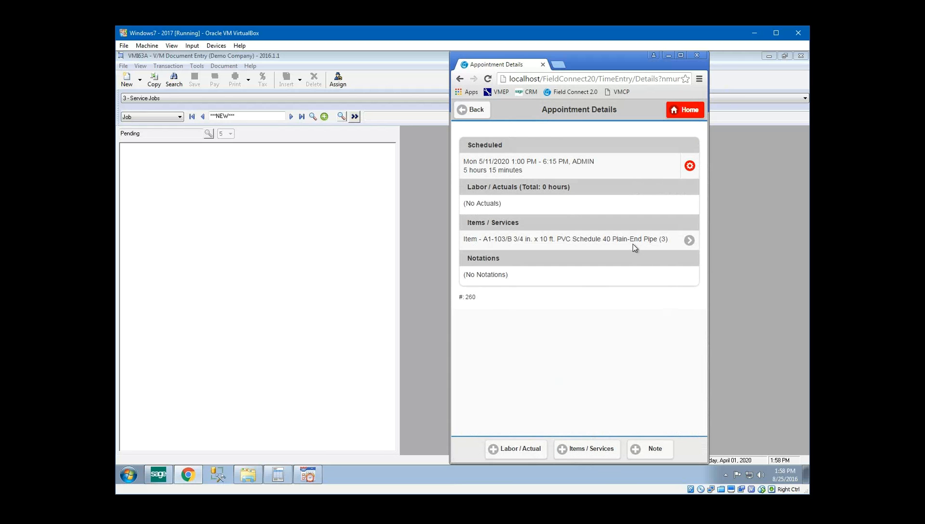
Start another item entry for the same appointment and choose A1-103/1, Basic Compressor
click(580, 449)
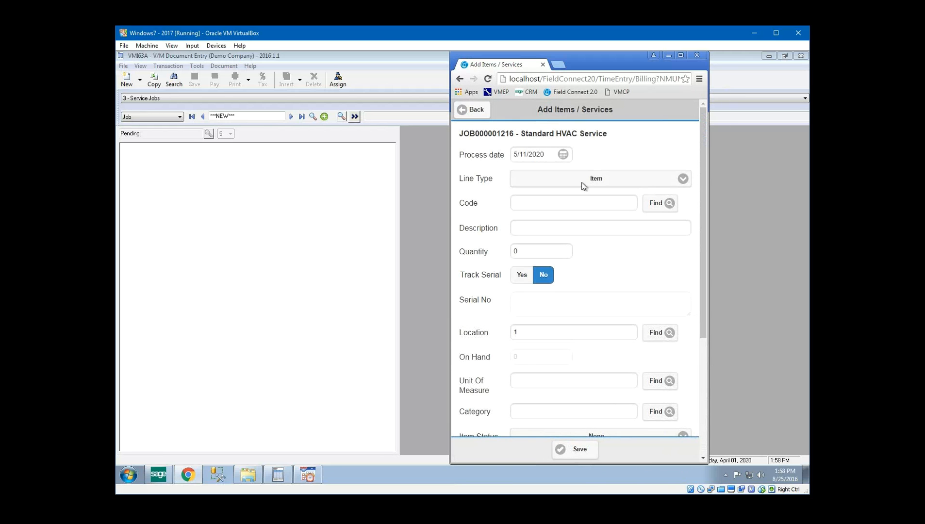
click(655, 203)
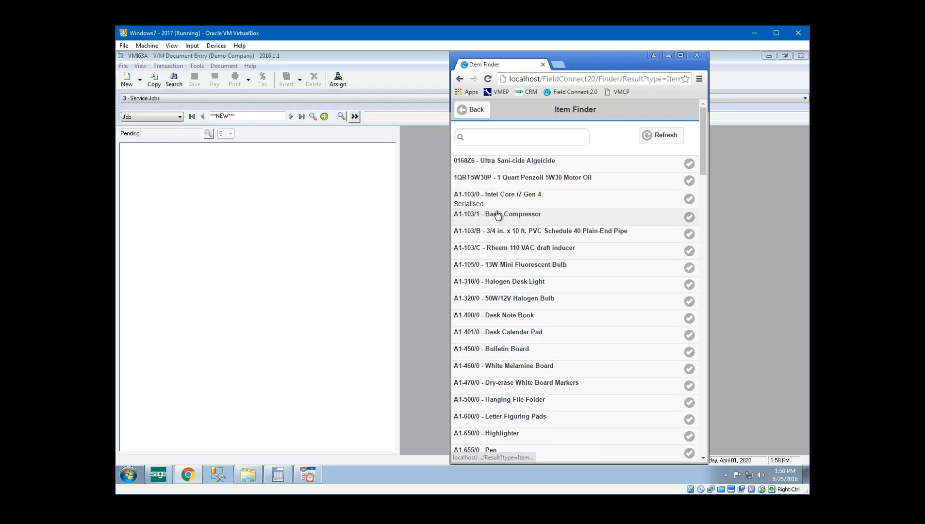
click(518, 219)
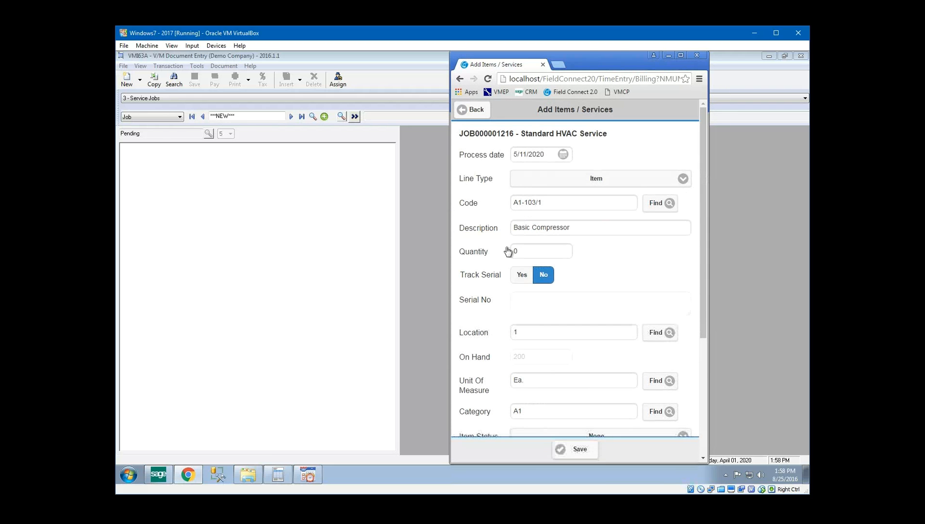
Set the Basic Compressor item's quantity to 1 and save the line to the appointment
click(537, 253)
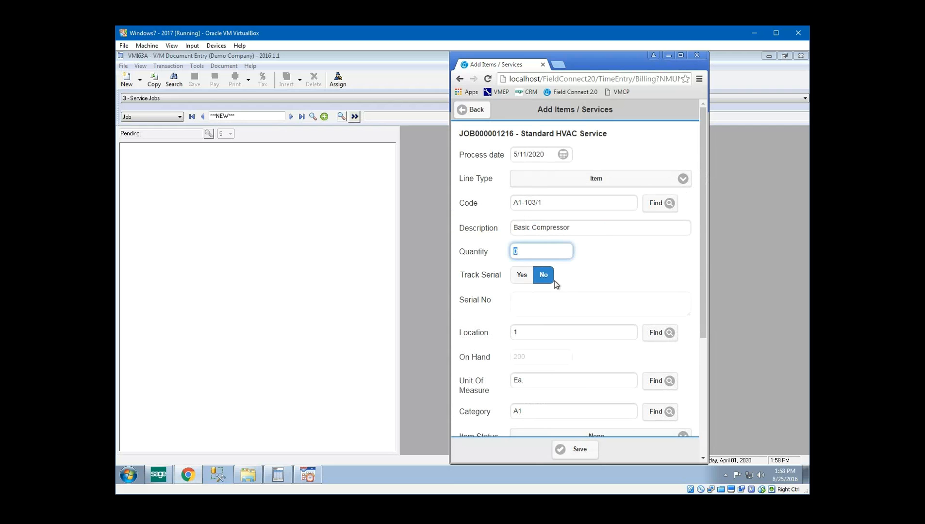
text(1)
key(Tab)
scroll(622, 289, down, 1)
scroll(621, 290, down, 3)
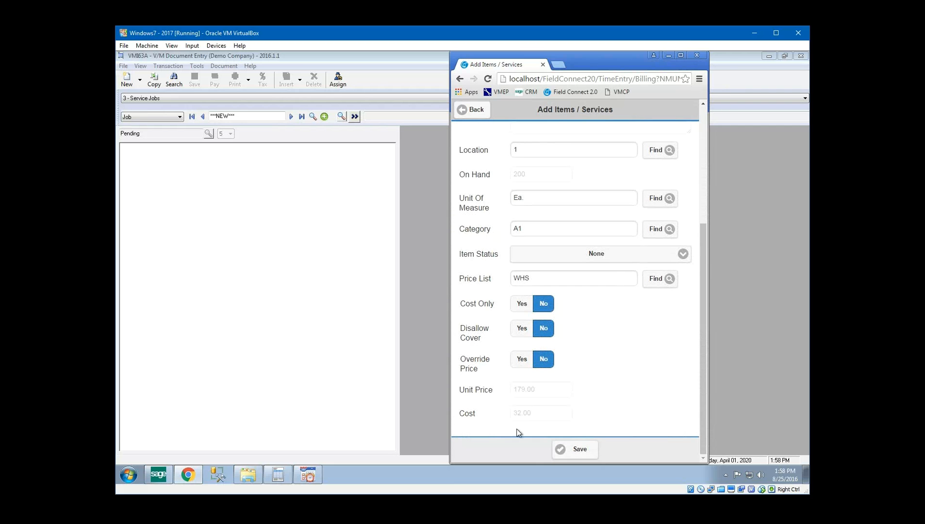
scroll(603, 335, up, 1)
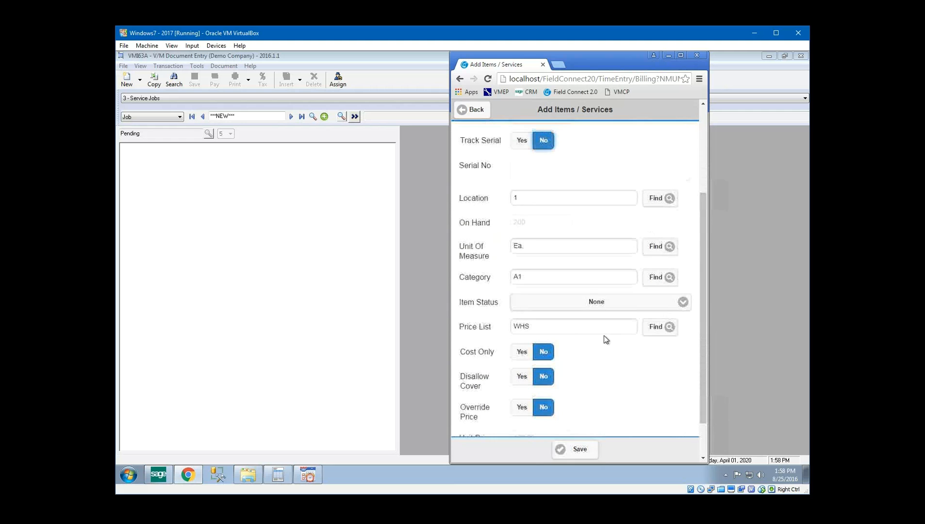
scroll(604, 335, down, 1)
click(574, 450)
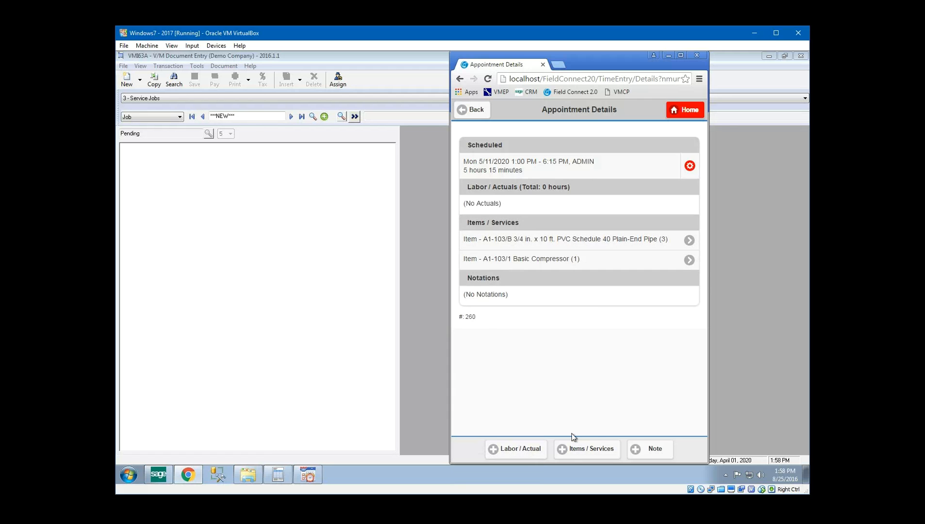
Start another items/services line with line type Standard Service and code MISCITEM
click(597, 449)
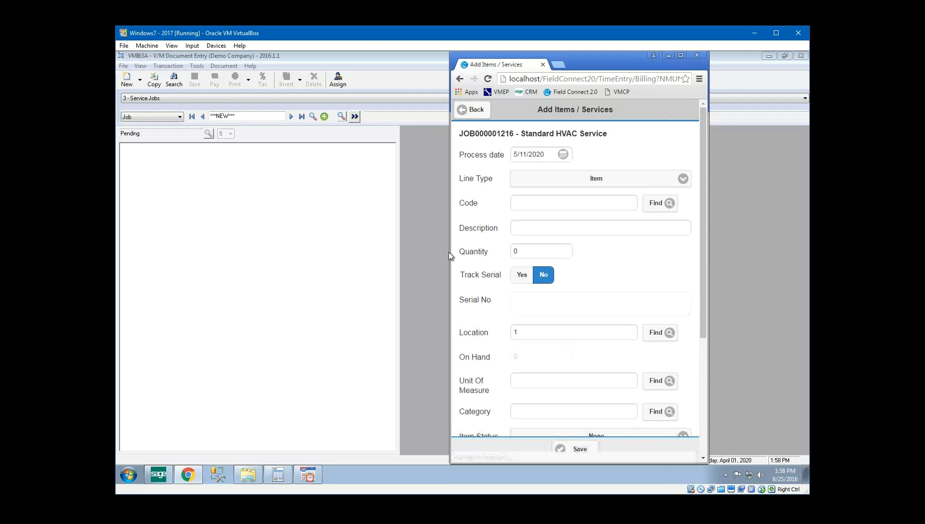
click(558, 180)
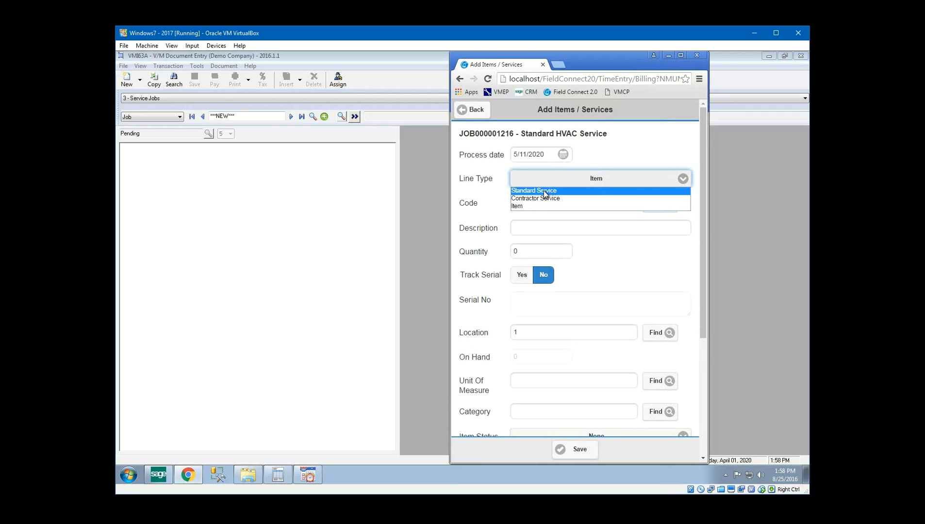
click(541, 190)
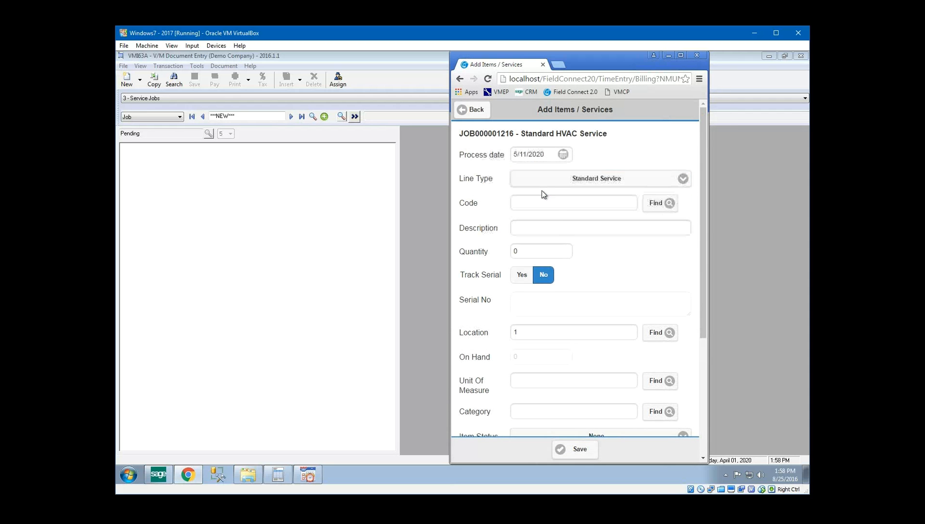
click(655, 203)
scroll(571, 285, down, 2)
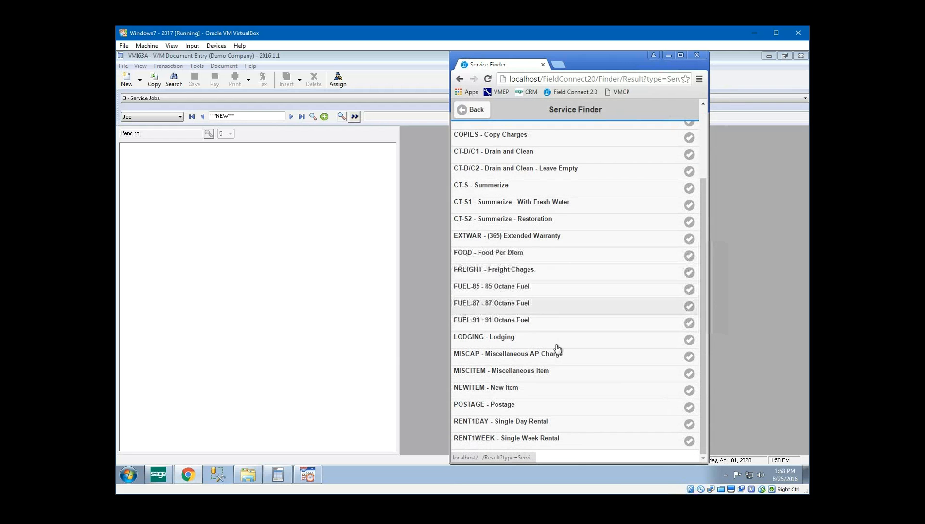
click(522, 376)
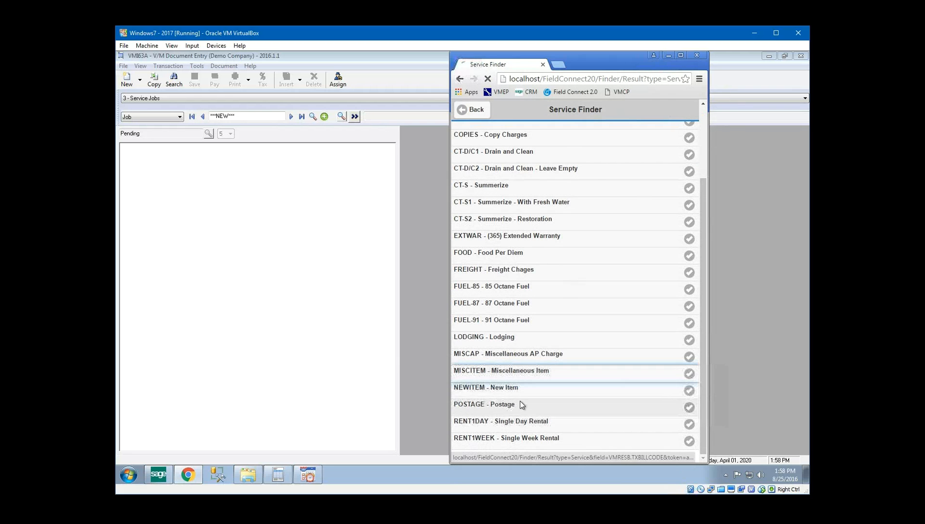
Change the miscellaneous item's description to Bolts and set its quantity to 2
click(592, 228)
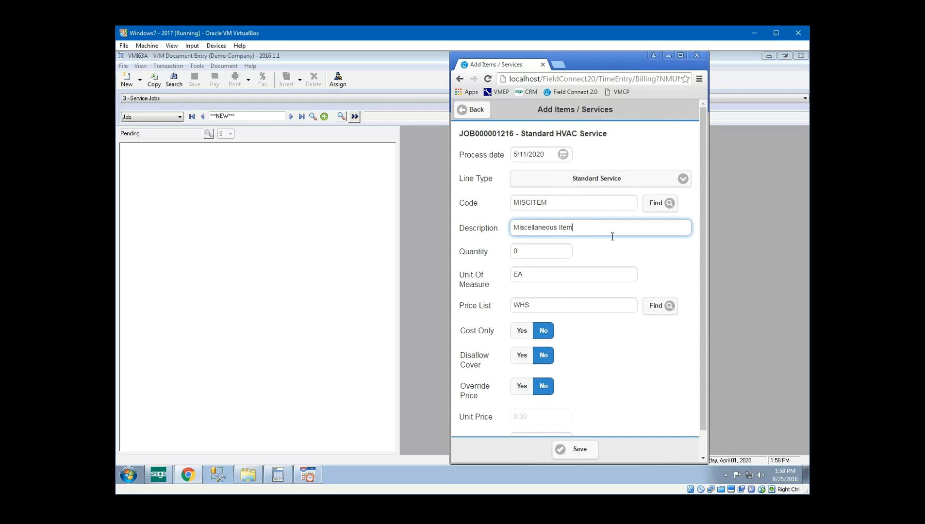
key(ctrl+a)
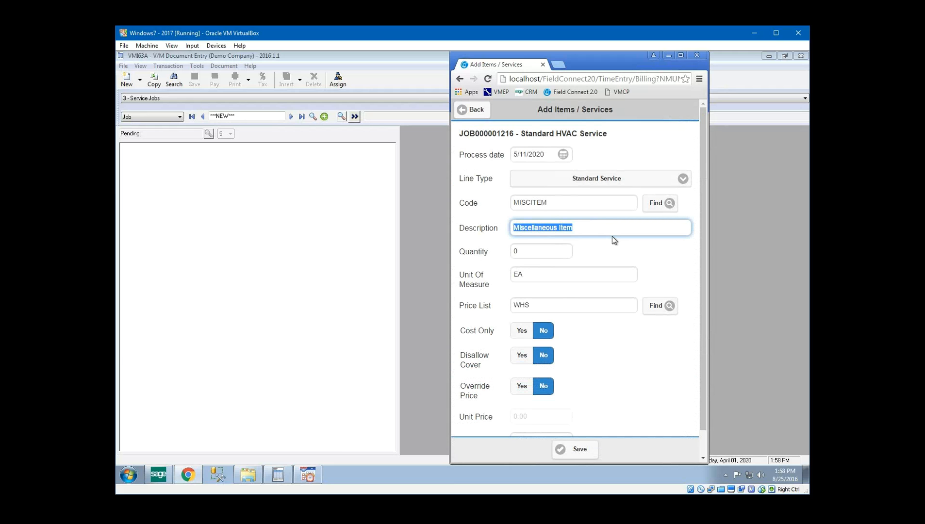
text(Bolts)
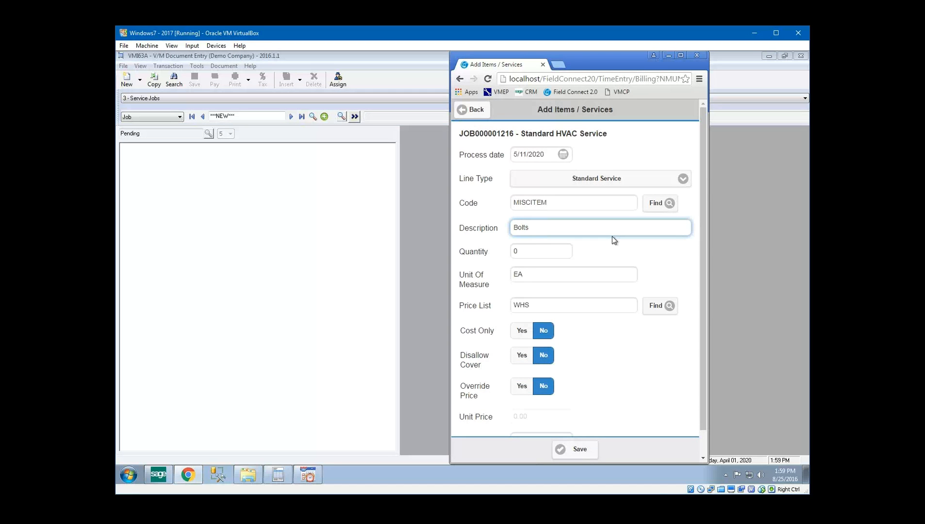
key(Tab)
text(2)
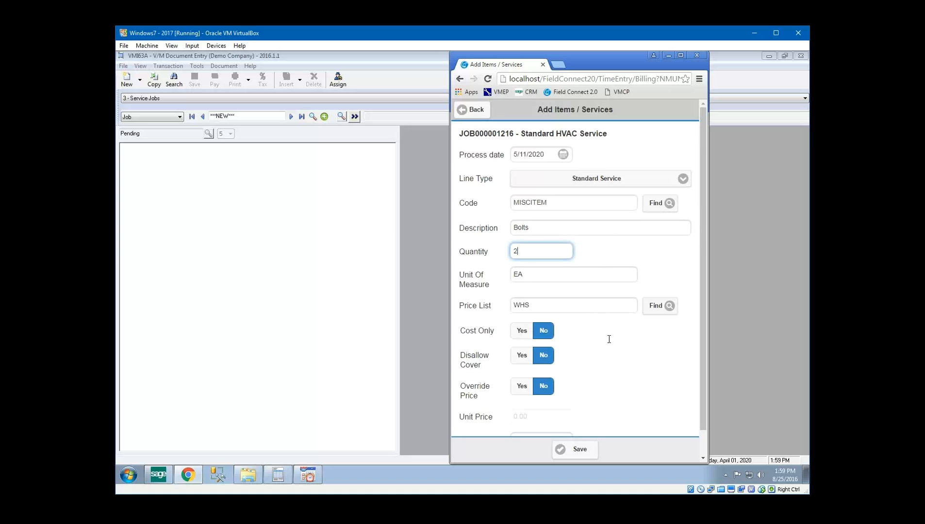
Enable the price override for the Bolts line, then set the unit price to 20 and the cost to 8
click(542, 390)
scroll(613, 384, down, 1)
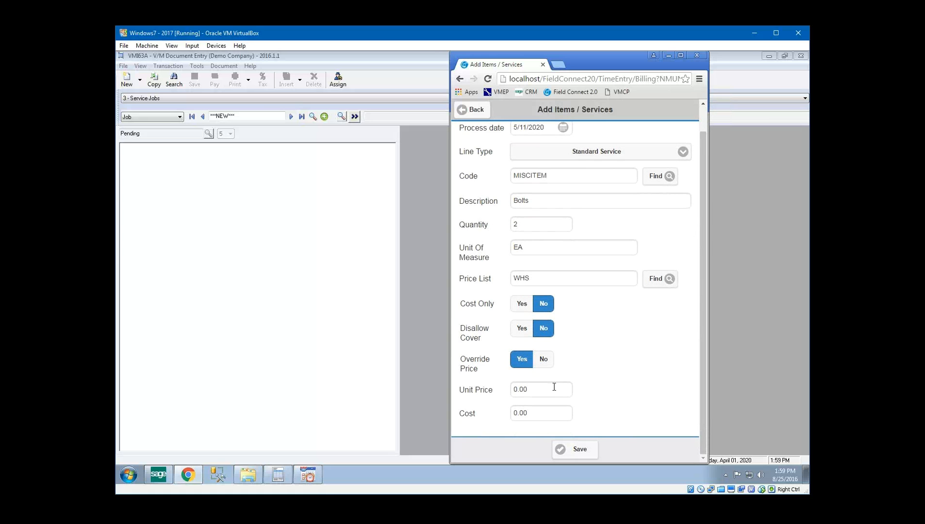
click(544, 392)
text(20)
key(Tab)
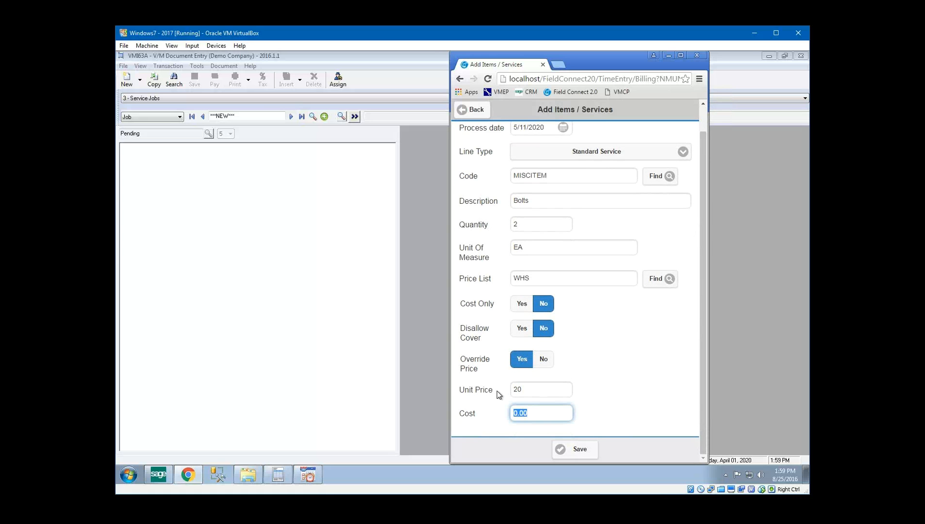
text(8)
key(Tab)
key(Return)
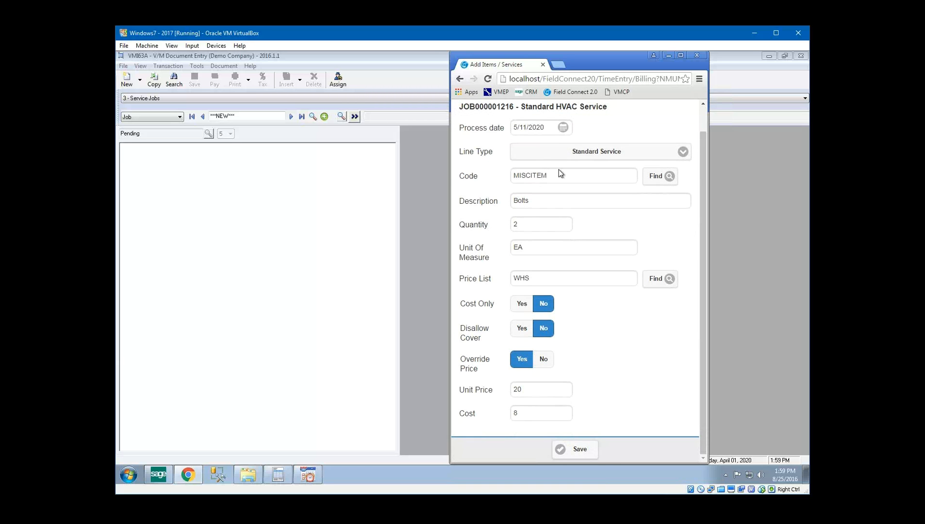
Review the Bolts line's description, quantity, unit price and cost, and save the line
click(535, 200)
drag(536, 201, 499, 201)
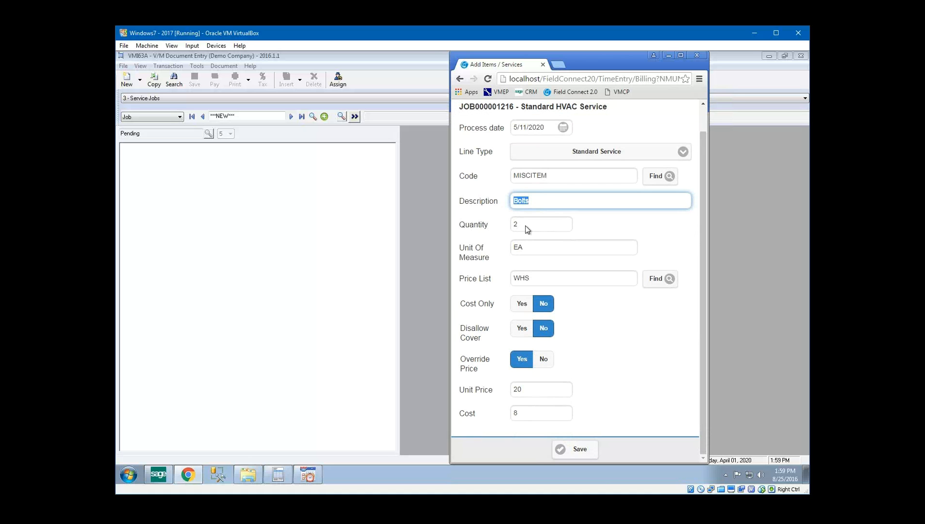
click(526, 227)
drag(533, 389, 518, 398)
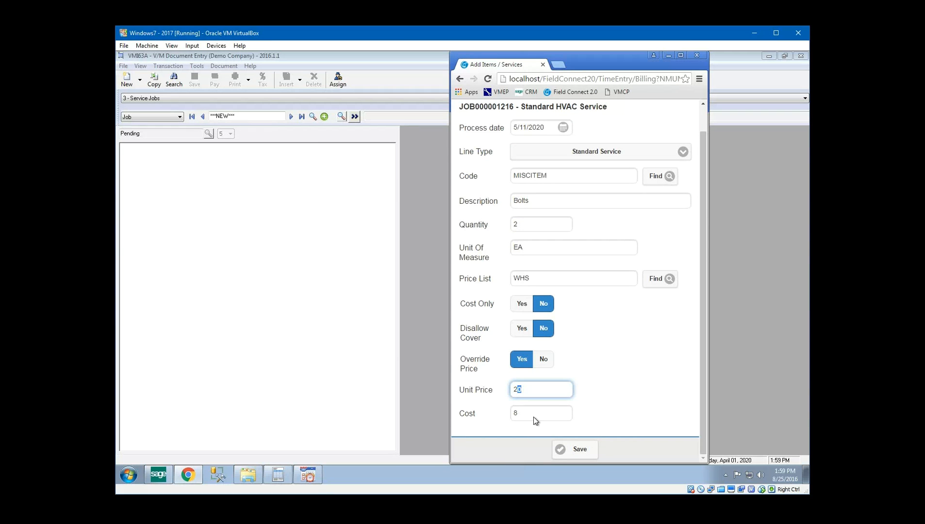
click(533, 415)
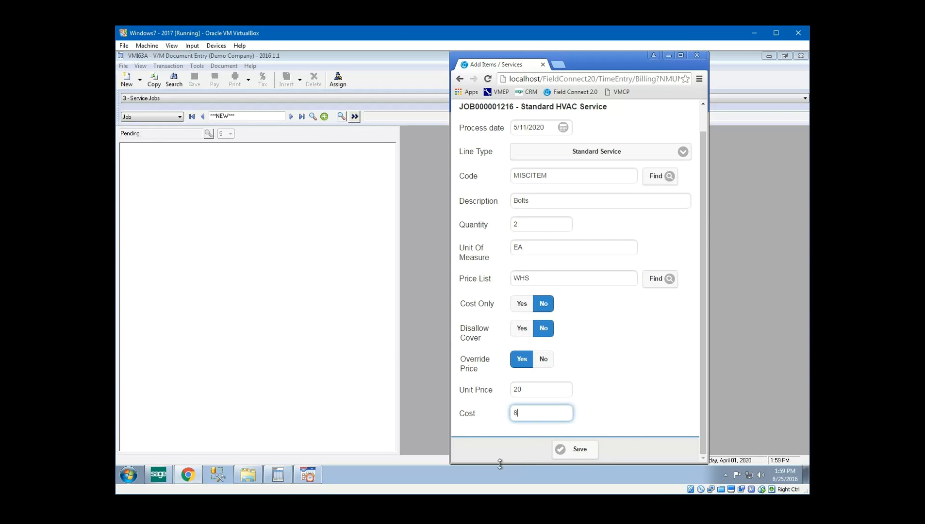
click(573, 451)
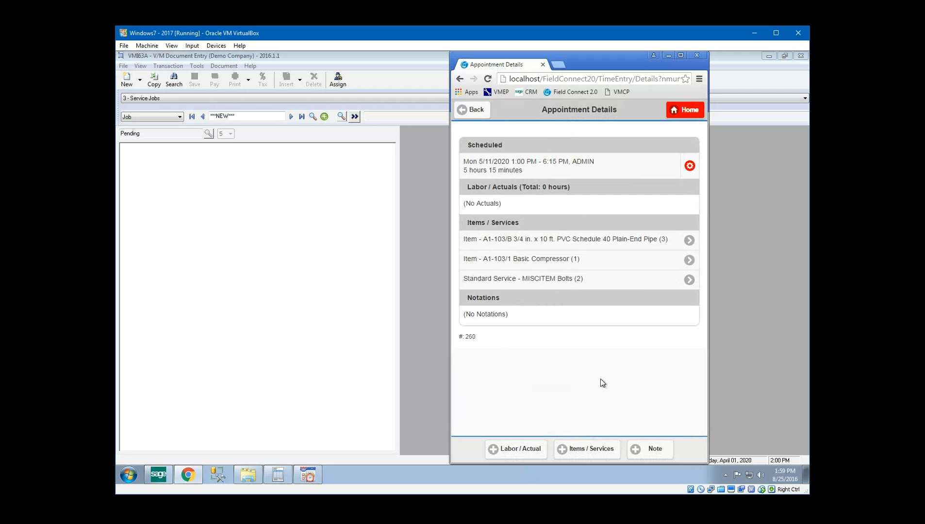
Create an appointment notation reading "Here is the state of the Eq when I arrived."
click(660, 456)
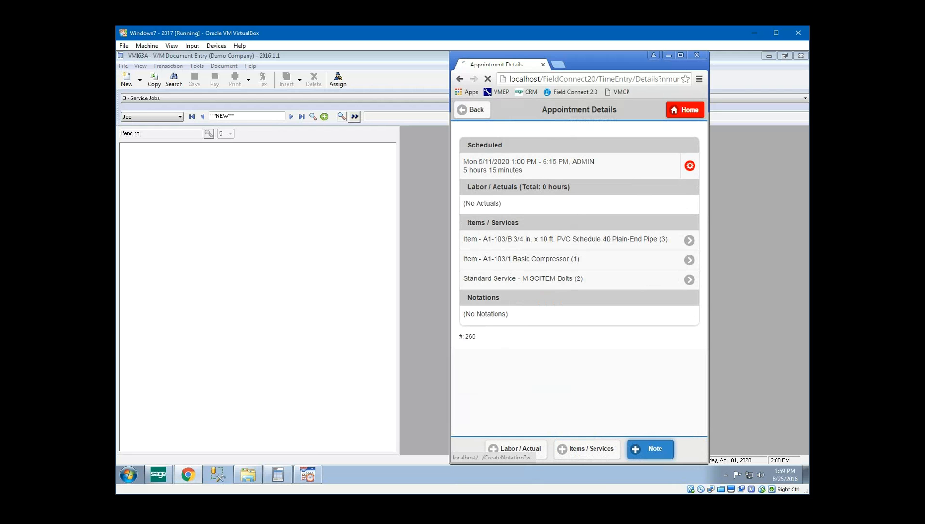
click(600, 152)
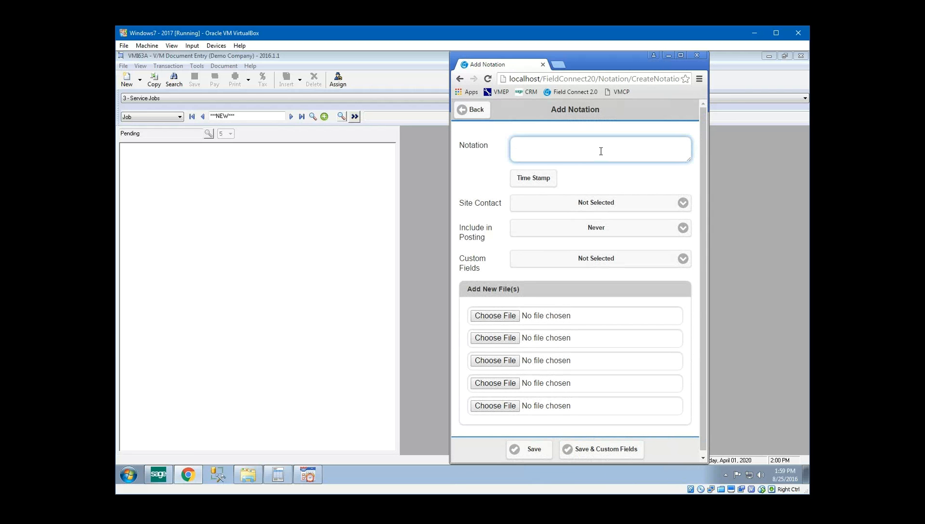
text(Here is the state of the Eq when I arrived.)
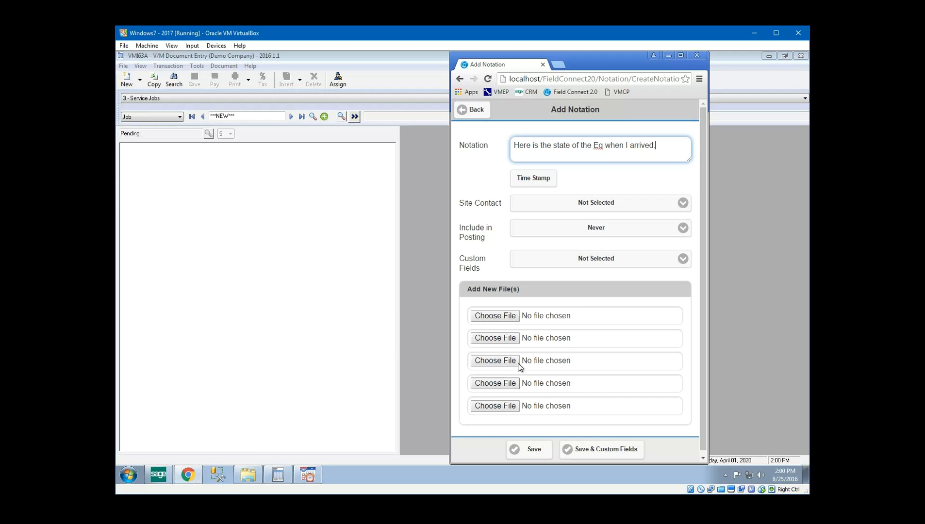
Attach the image 92_FruehaufTanker.jpg from the MODELS folder to the notation and save it
click(500, 316)
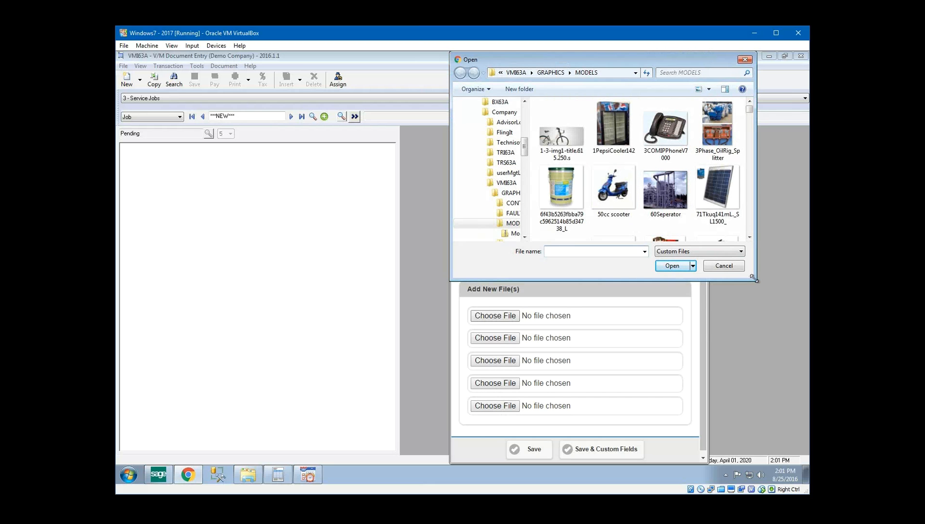
drag(753, 278, 785, 324)
click(623, 194)
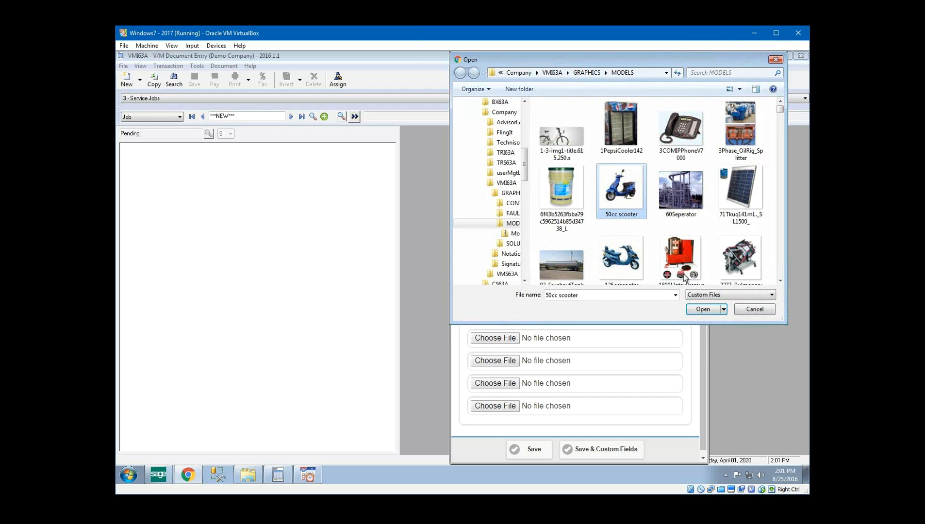
click(621, 264)
double_click(567, 269)
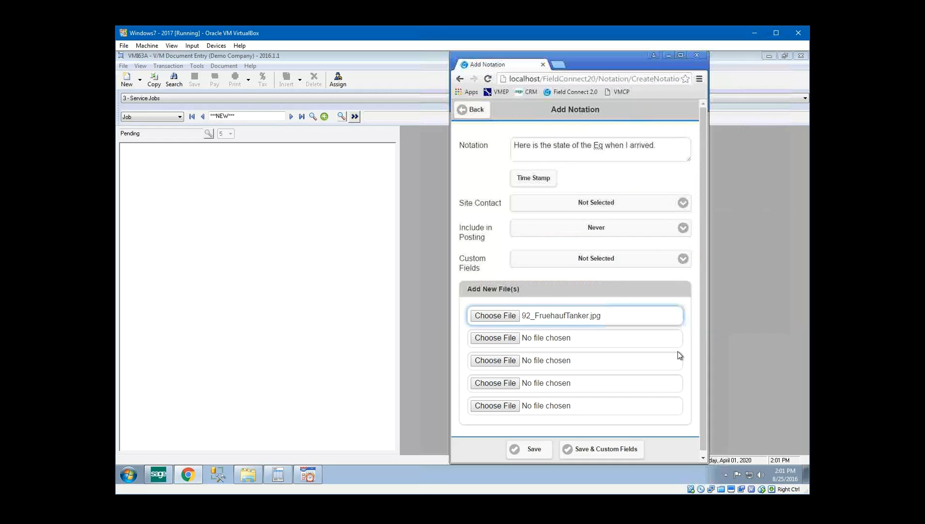
click(539, 456)
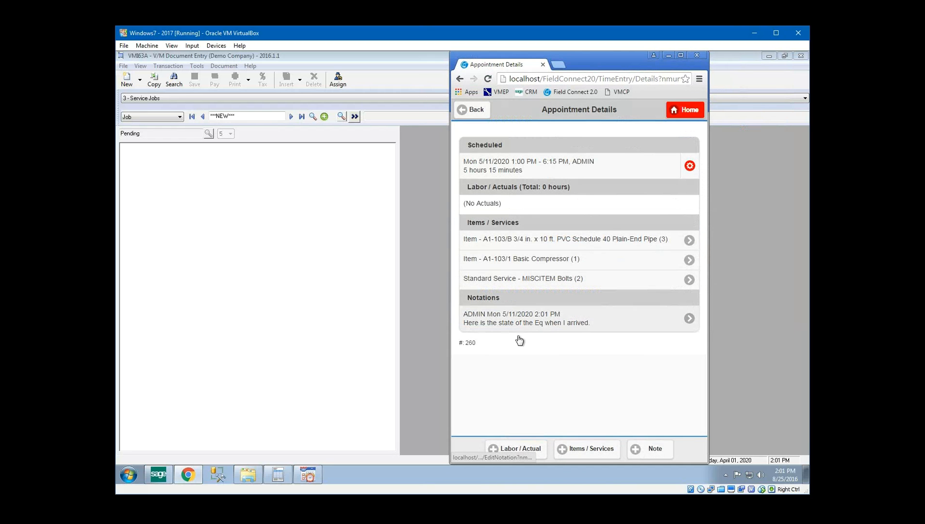
Open the saved notation to check its attached file, and return to the job details
click(518, 326)
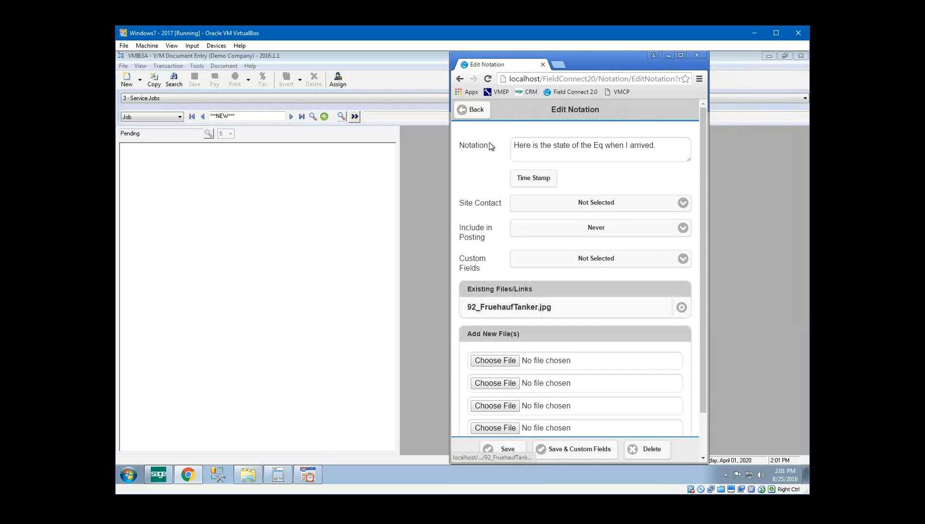
click(472, 109)
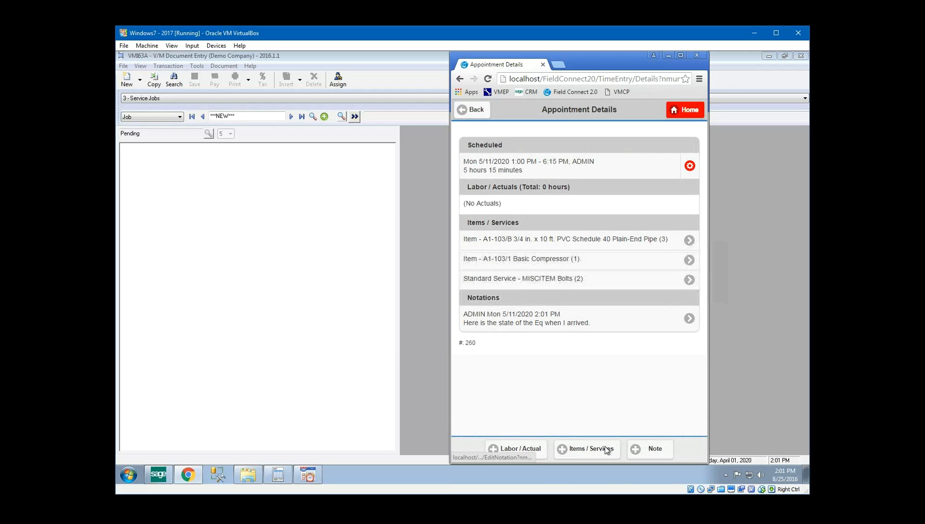
click(473, 111)
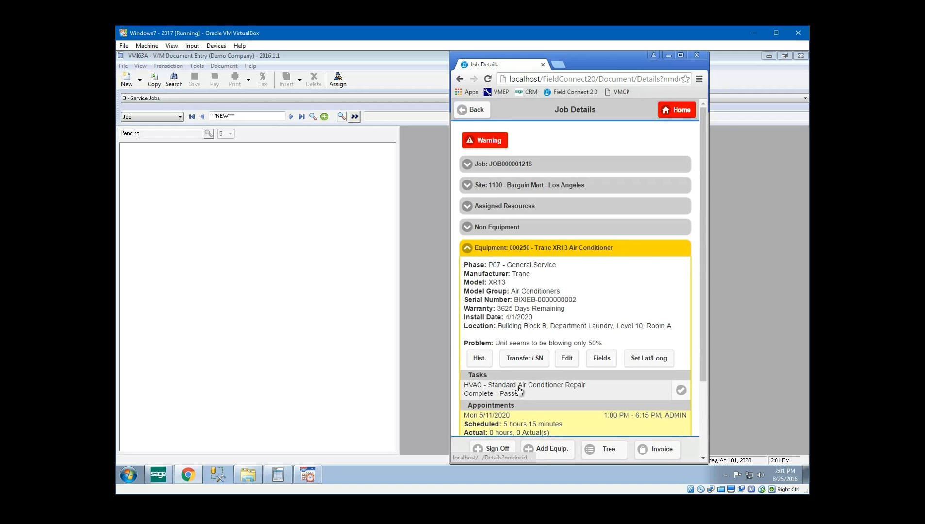
Open the time recorder for the air conditioner's 5/11/2020 appointment and stop it as LABOUR
click(519, 416)
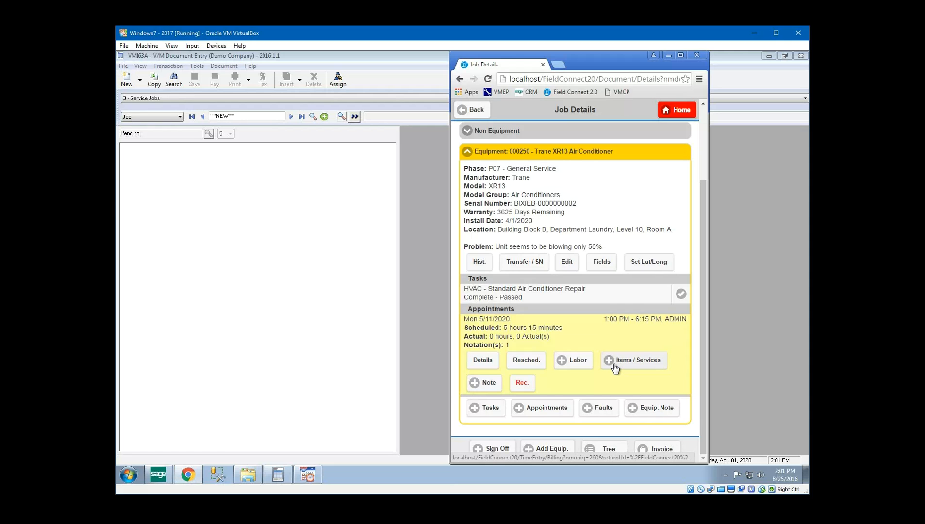
click(523, 384)
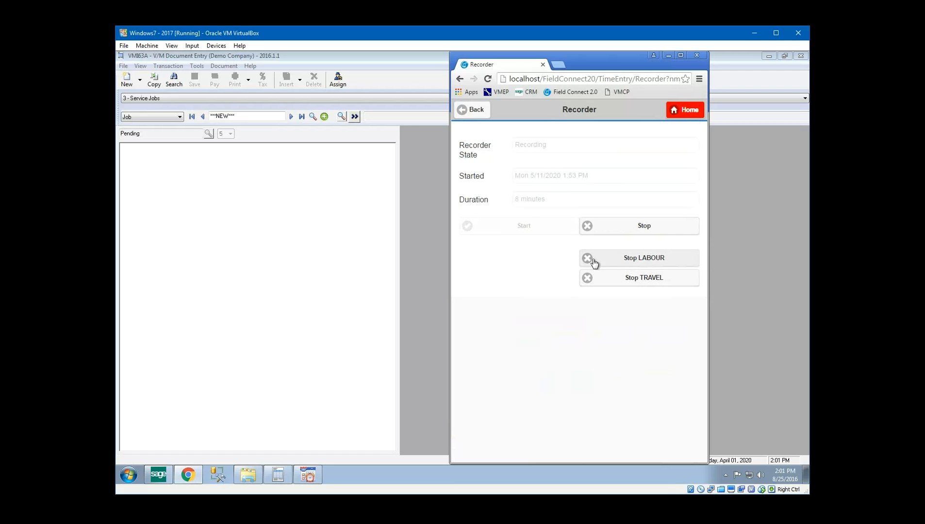
click(630, 259)
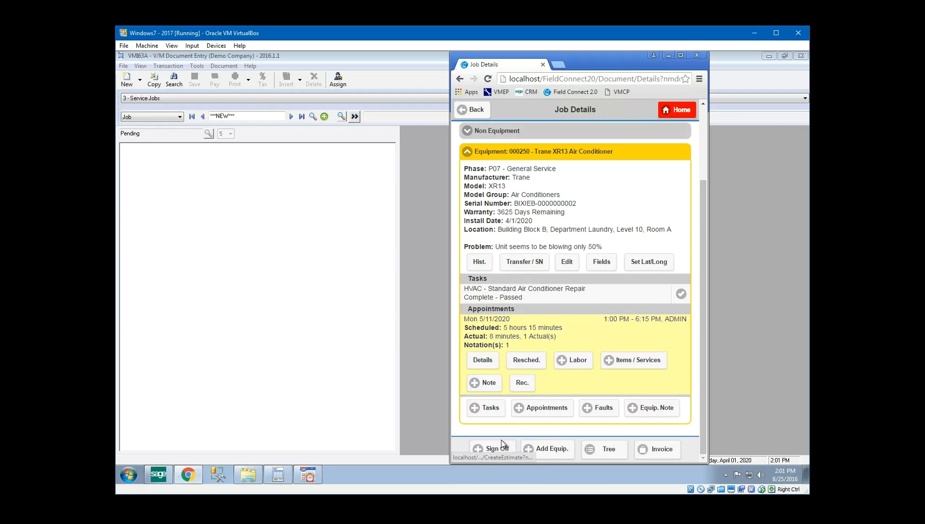
Start the job sign-off for the entire document, choosing the site contact and setting the job status to Ready to Invoice
click(491, 449)
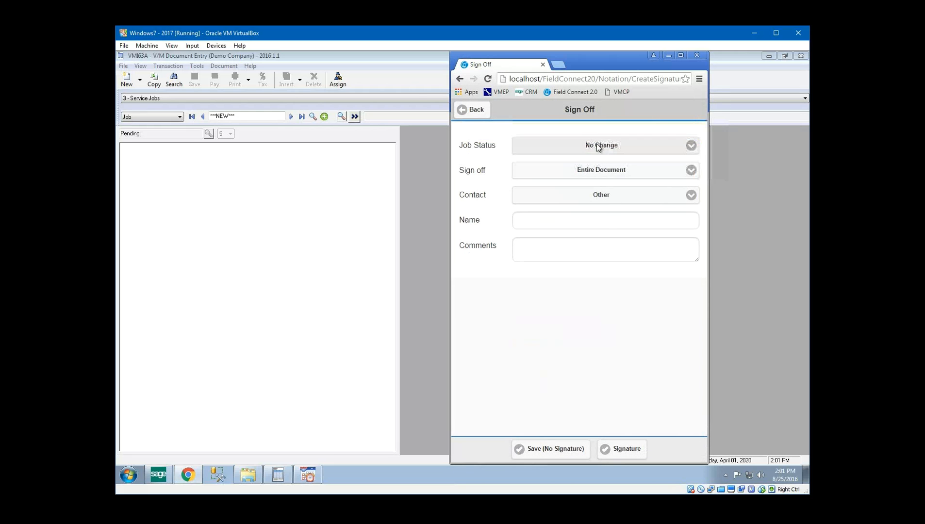
click(594, 194)
click(559, 214)
click(627, 147)
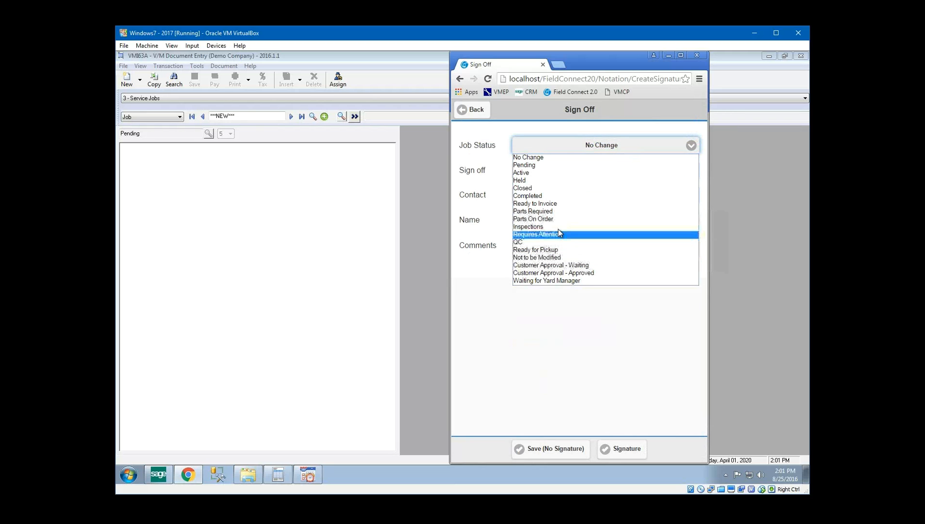
click(554, 204)
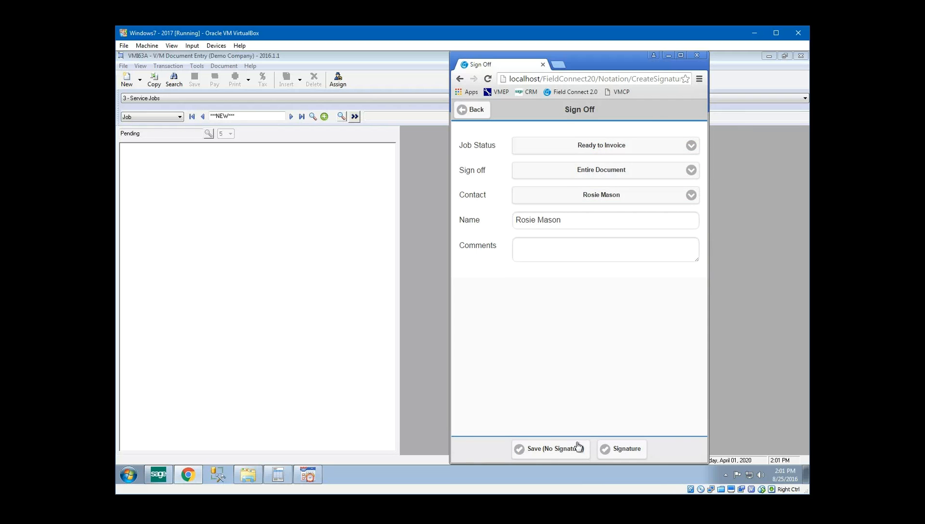
Draw the contact's signature on the sign-off and submit it
click(614, 449)
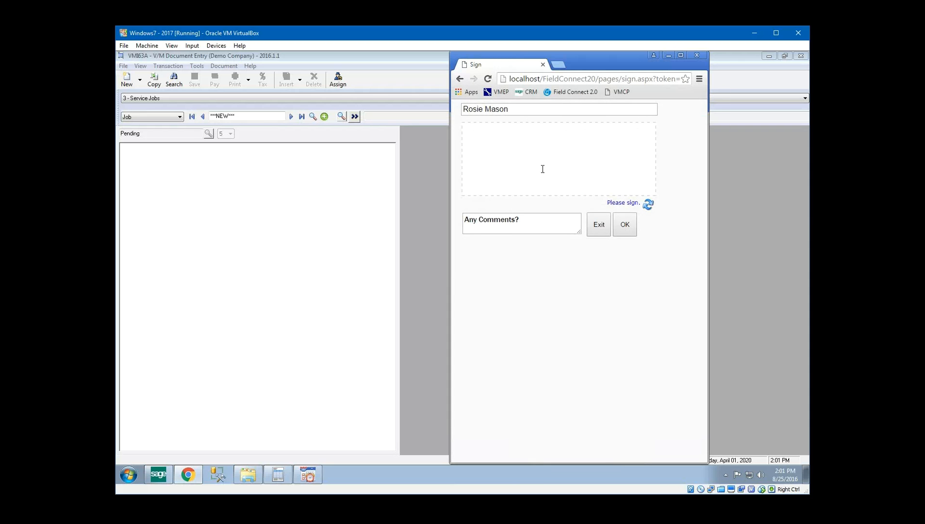
mouse_move(487, 148)
mouse_down()
mouse_move(570, 158)
mouse_move(606, 196)
mouse_up()
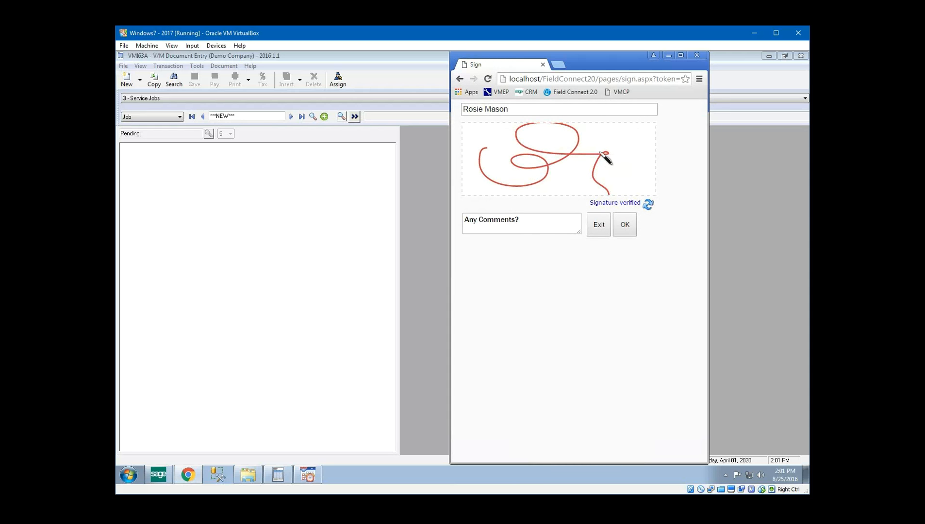
mouse_move(603, 154)
mouse_down()
mouse_move(552, 179)
mouse_move(632, 168)
mouse_move(586, 160)
mouse_move(643, 157)
mouse_up()
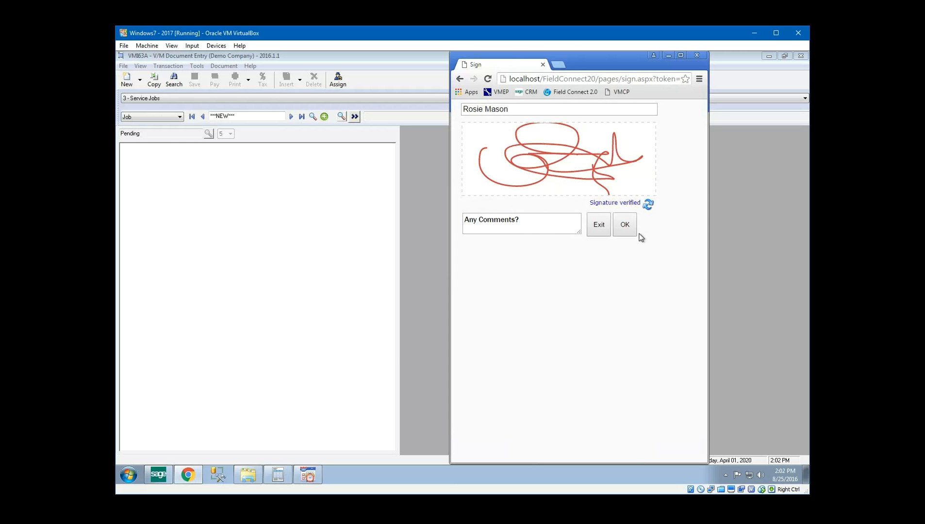
click(625, 228)
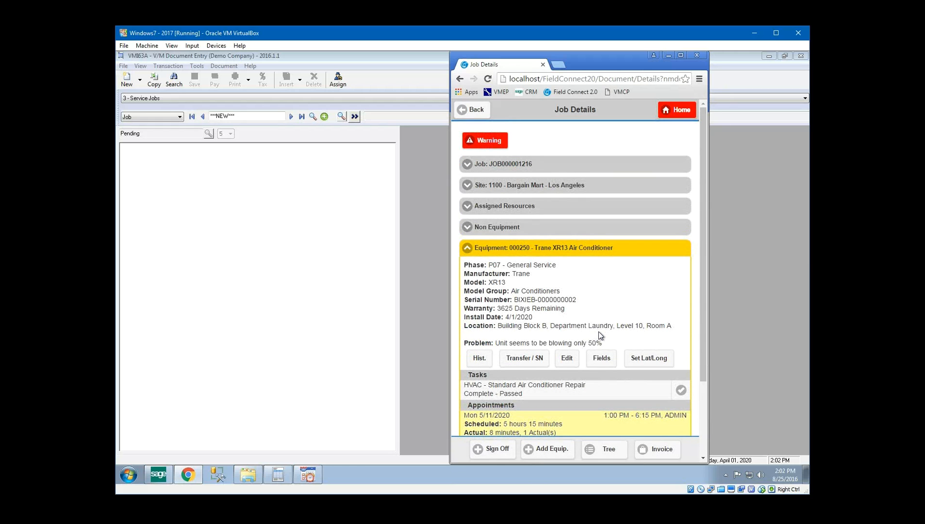
Open the job's invoice posting page to view its summary and payment fields, and return to the job details
scroll(585, 301, down, 2)
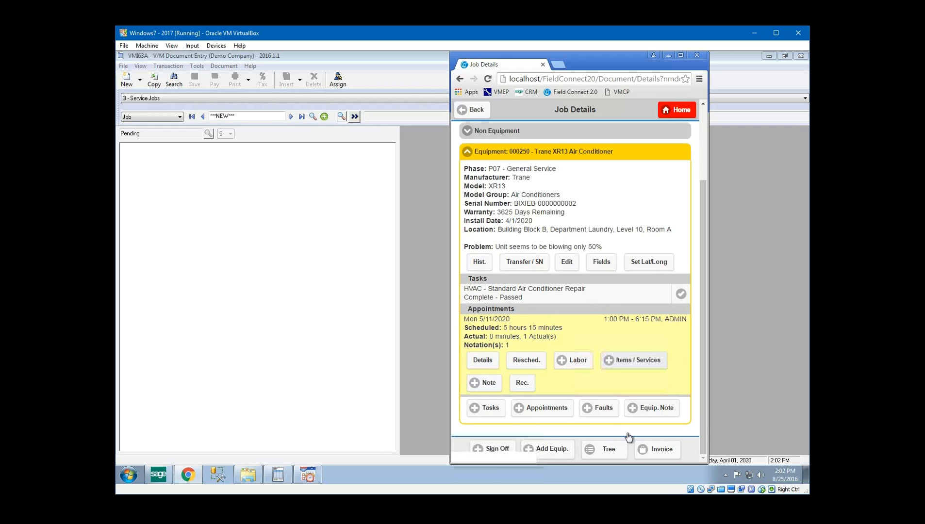
click(663, 456)
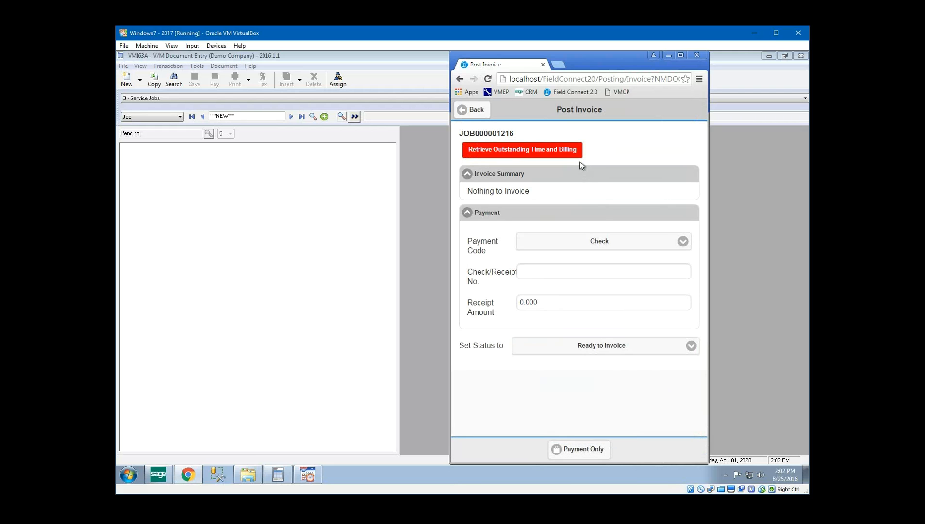
click(476, 111)
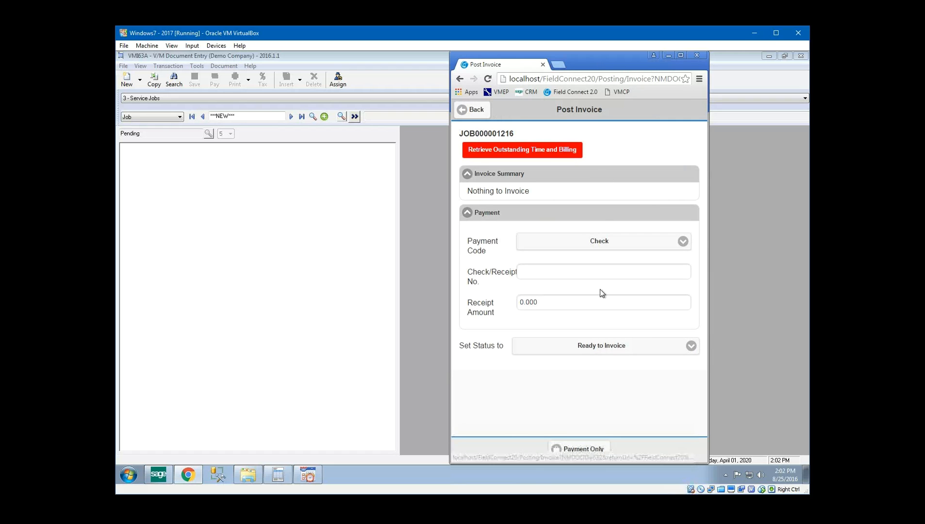
click(474, 111)
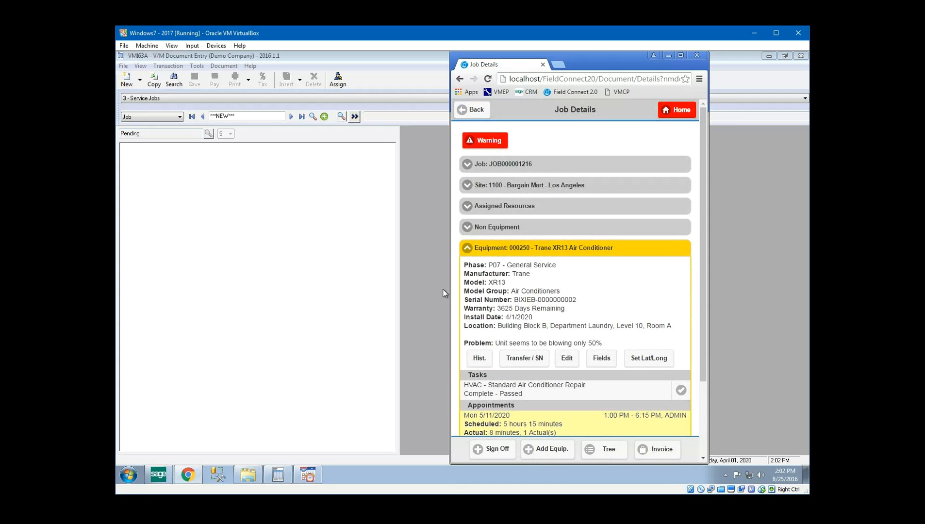
Review the job details, including the job header's status and signed date, and return to the daily schedule
scroll(574, 291, down, 3)
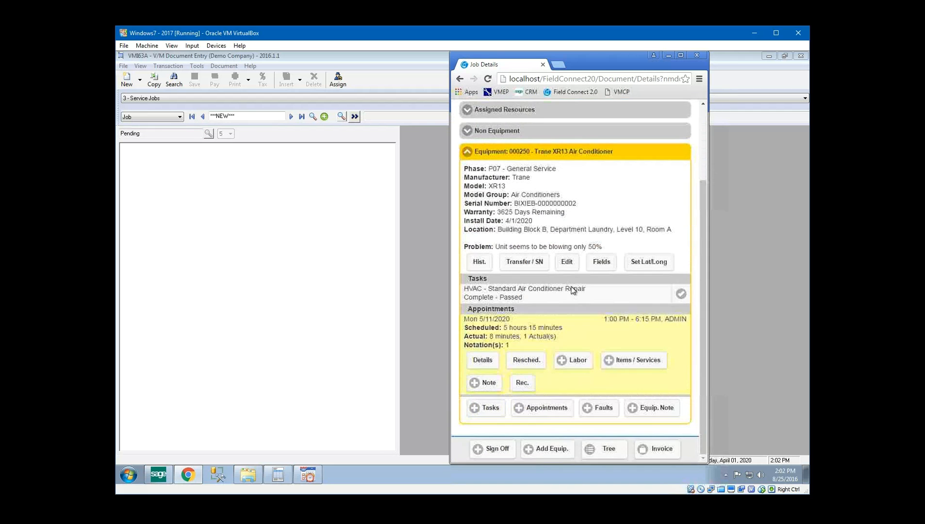
scroll(585, 299, up, 3)
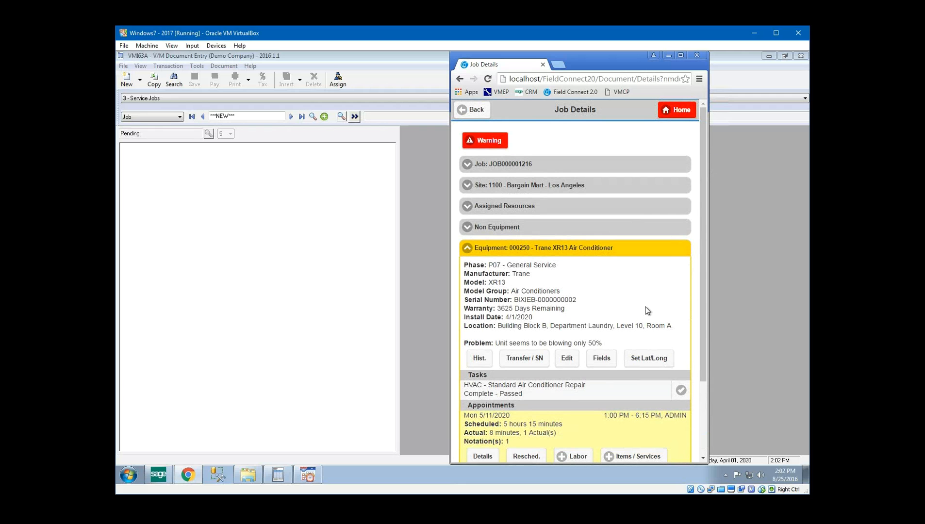
scroll(642, 301, down, 3)
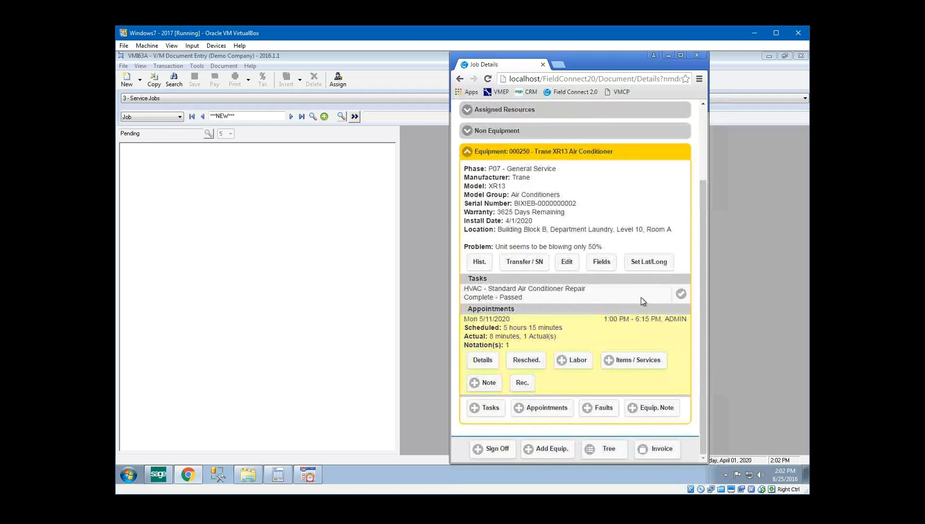
scroll(597, 252, up, 3)
click(471, 165)
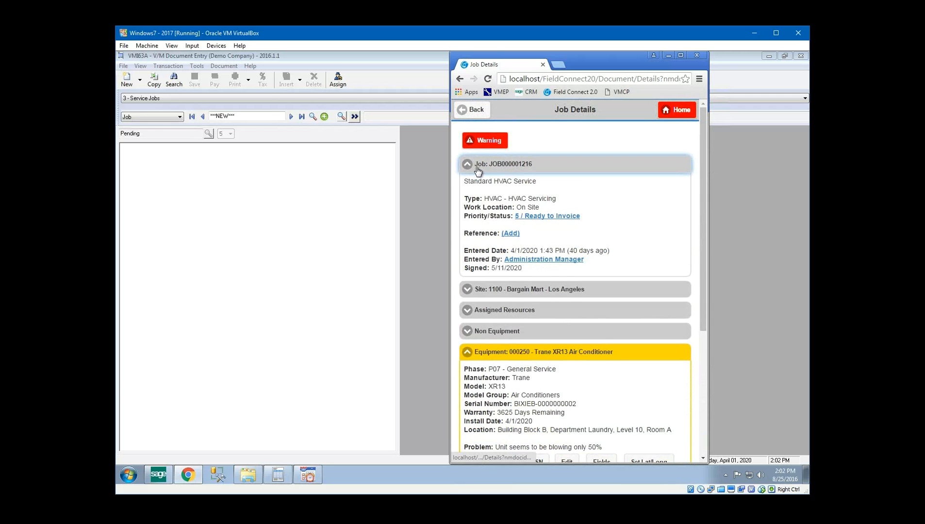
click(480, 167)
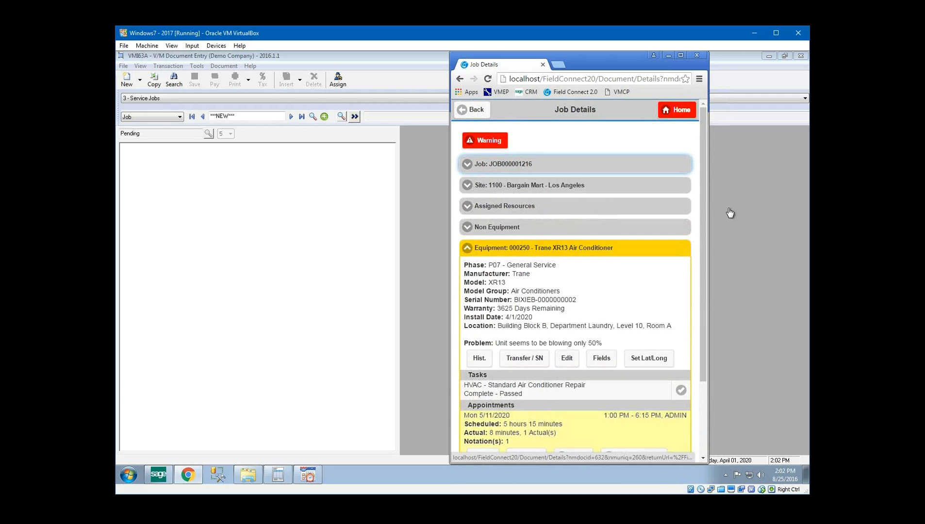
click(470, 109)
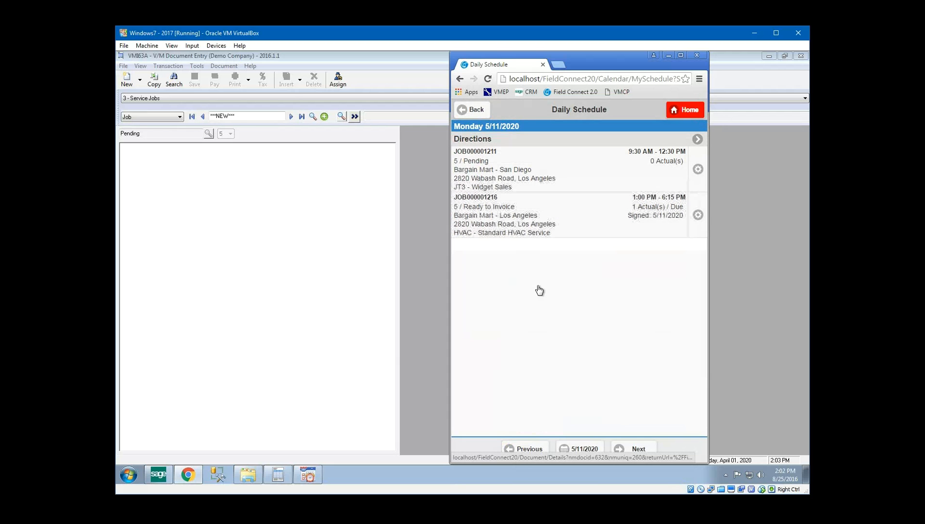
Switch to V/M Document Entry, load the last service job and check its header details and status
click(668, 54)
mouse_move(276, 480)
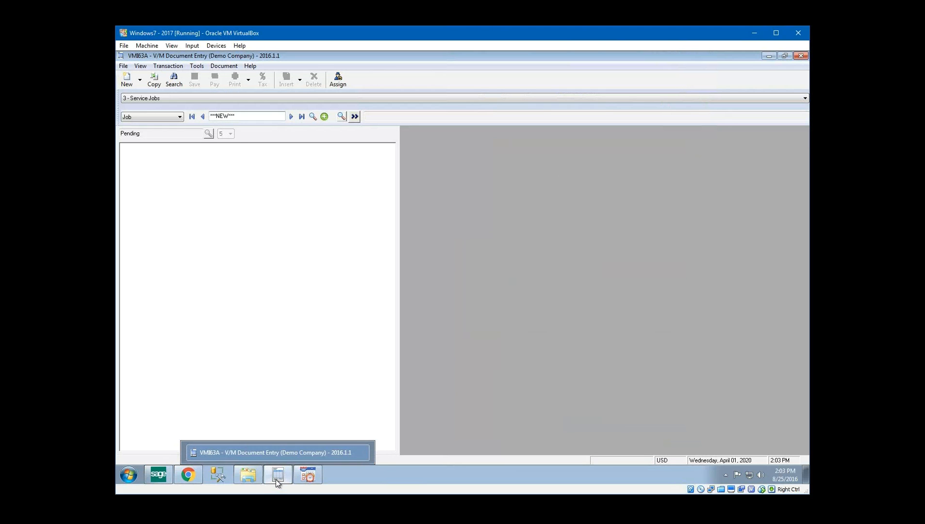
click(301, 116)
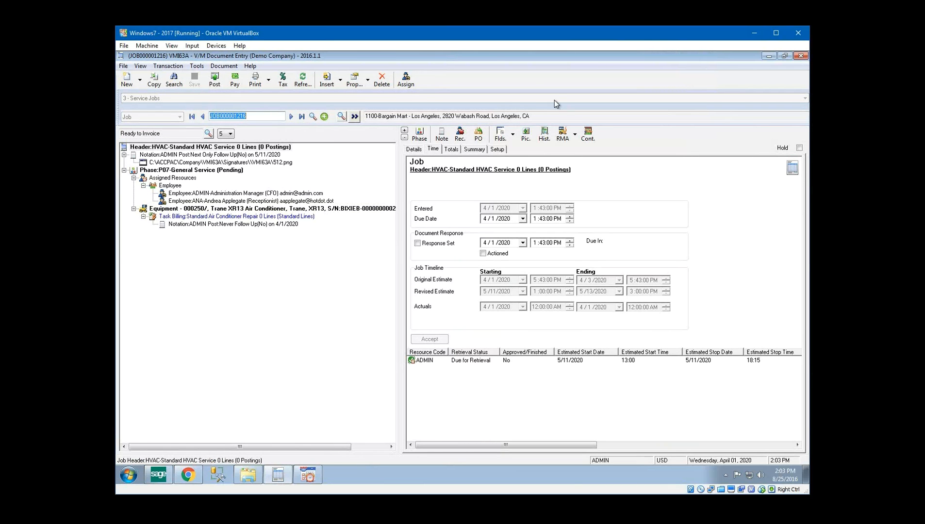
click(413, 149)
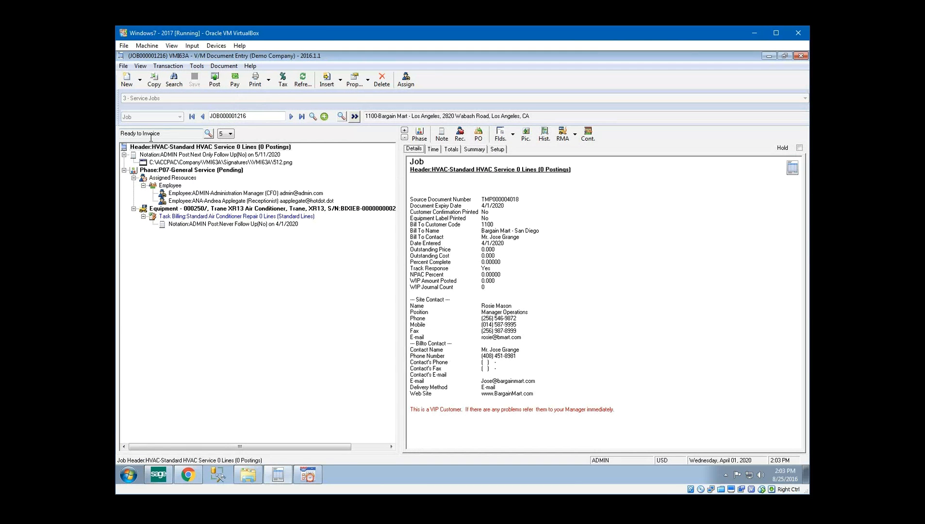
drag(162, 134, 119, 134)
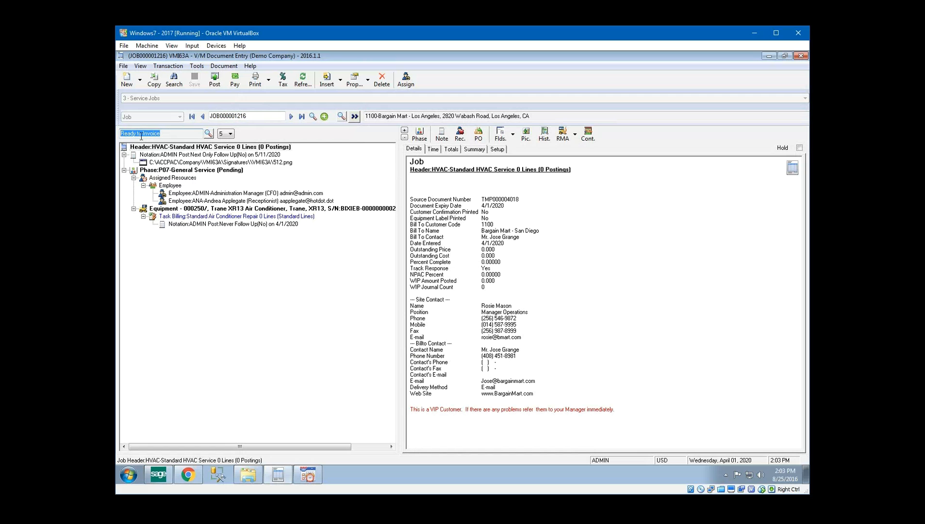
Open the signature image 512.png attached to the job header's notation to view it, and close the viewer
click(179, 163)
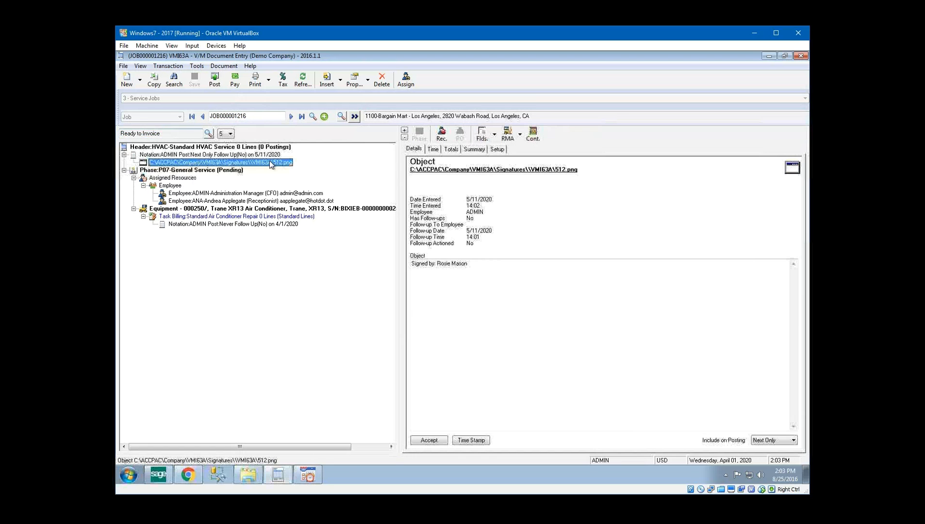
click(438, 170)
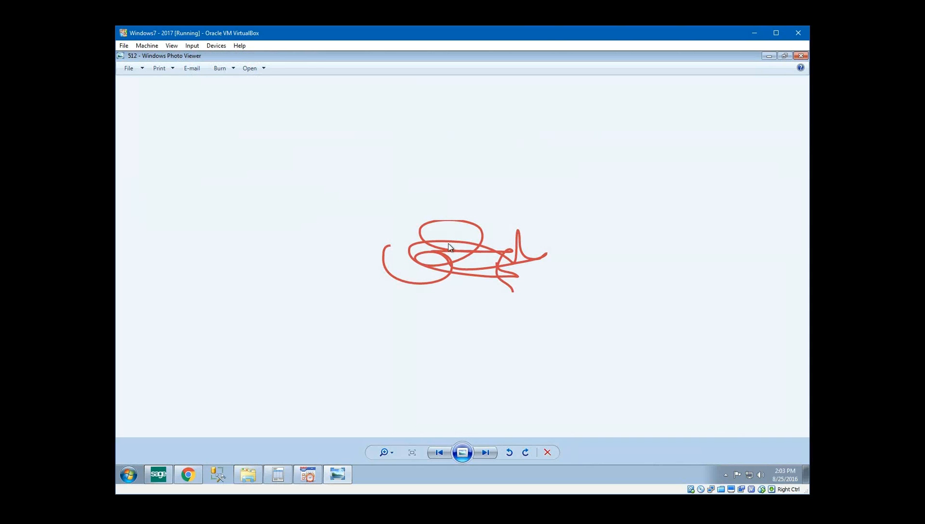
click(800, 56)
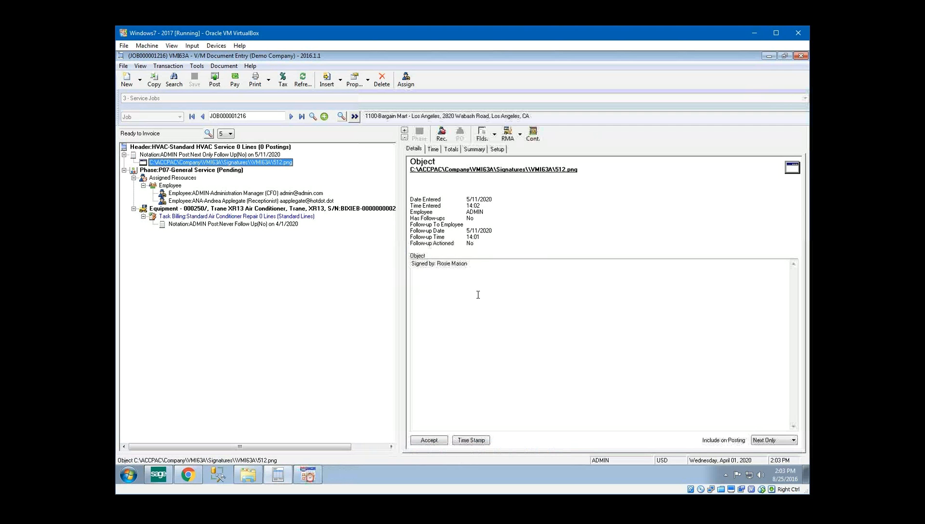
Open the ADMIN time entry under phase P07 General Service and check its estimated and actual durations
click(432, 150)
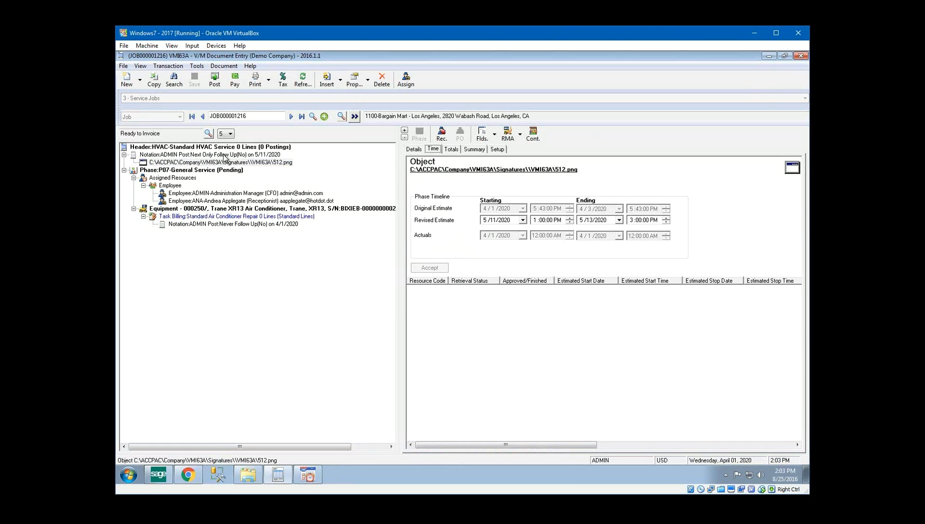
click(212, 171)
click(431, 290)
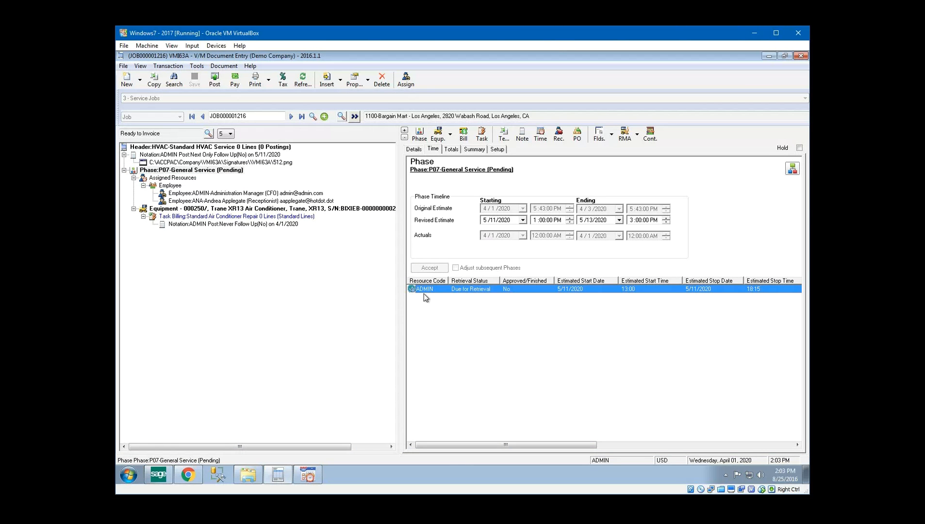
double_click(448, 294)
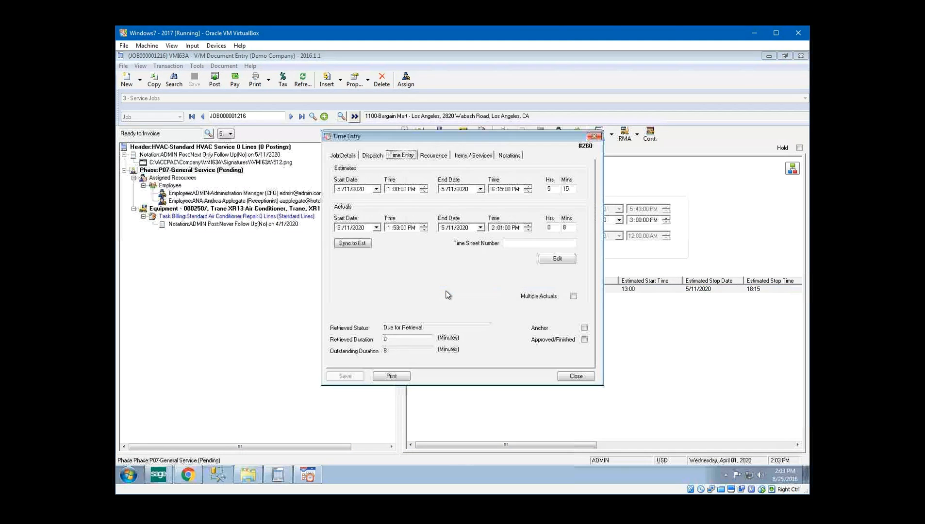
click(565, 230)
double_click(566, 230)
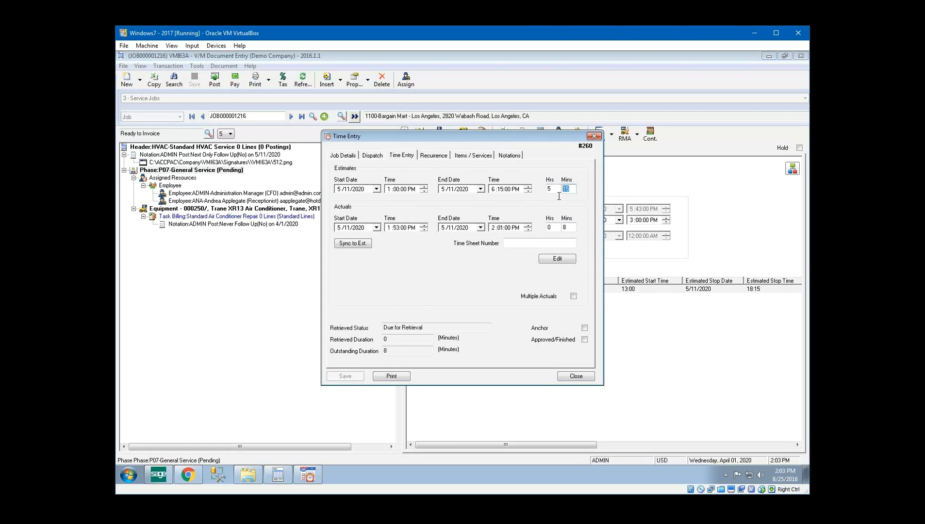
double_click(568, 228)
Review the items and services recorded on the time entry, and close it
click(473, 156)
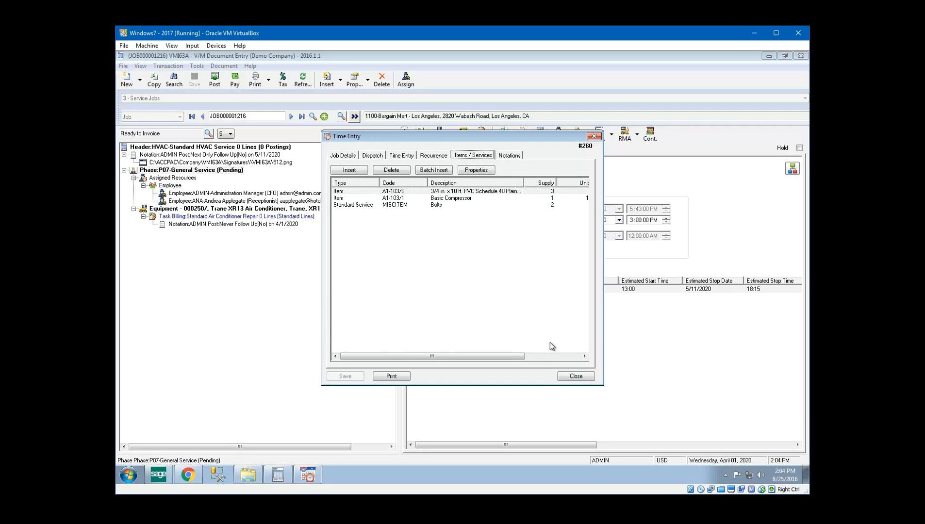
click(551, 356)
drag(551, 356, 462, 356)
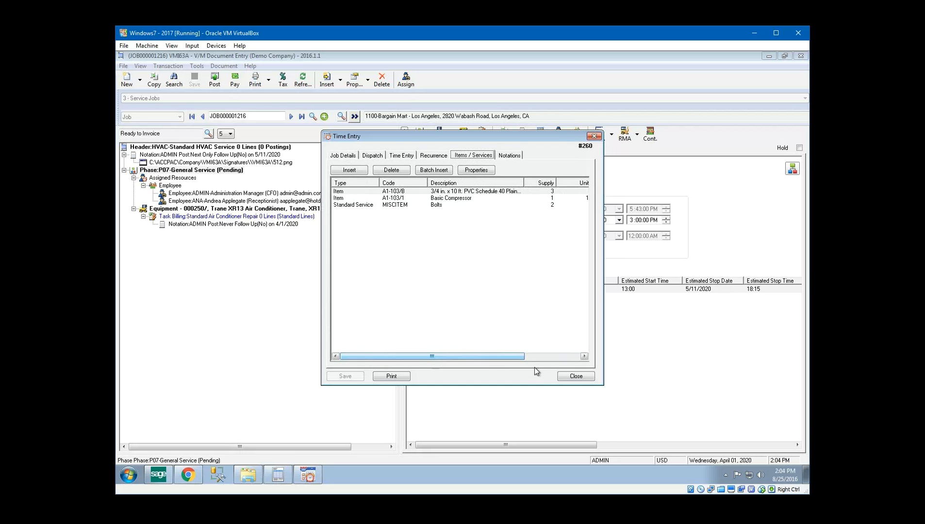
click(576, 376)
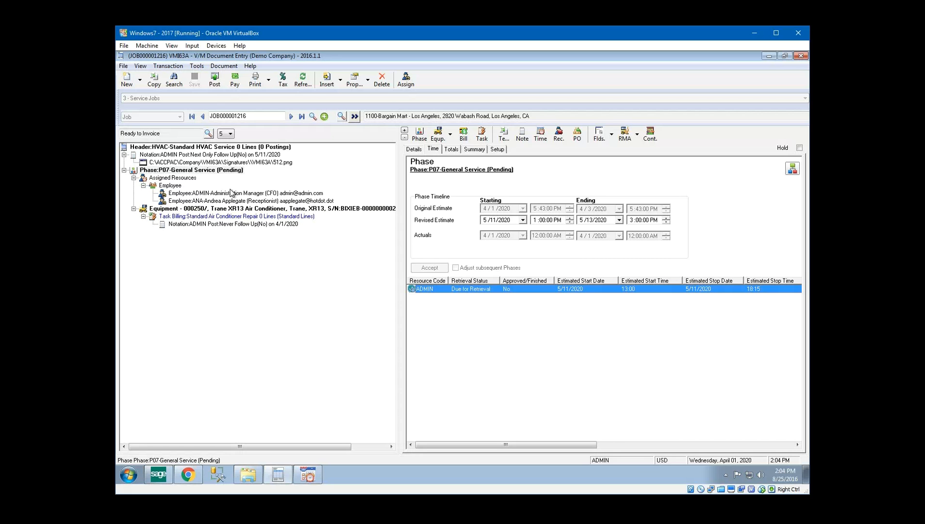
Open the job's Post window to view the posting options, and close it without posting
click(215, 80)
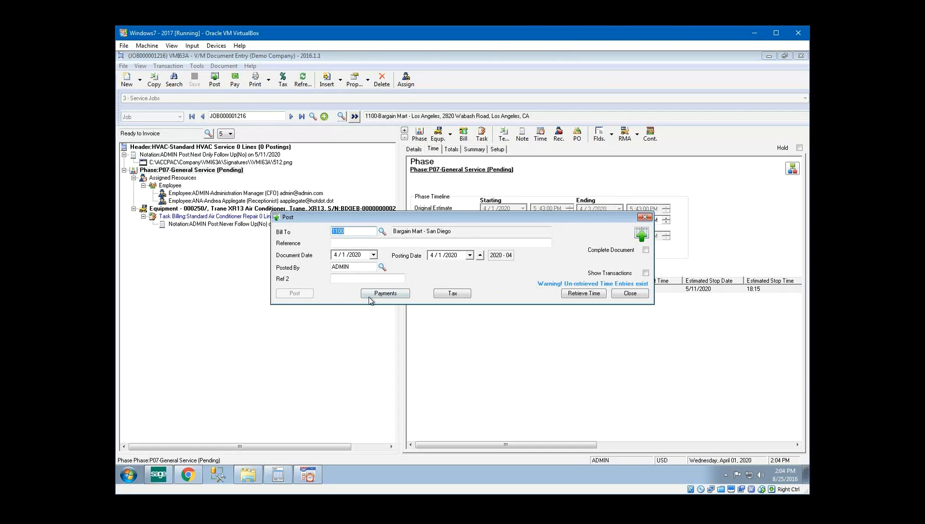
click(630, 294)
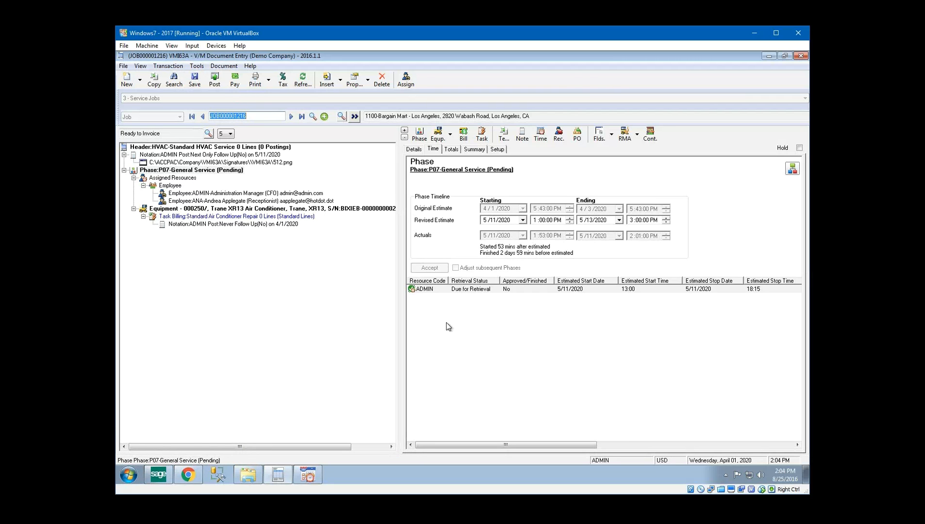
Open Time Manager from Service Manager's V/M Management in Sage 300 and list the time entries for service center 3 - Service Jobs
click(158, 477)
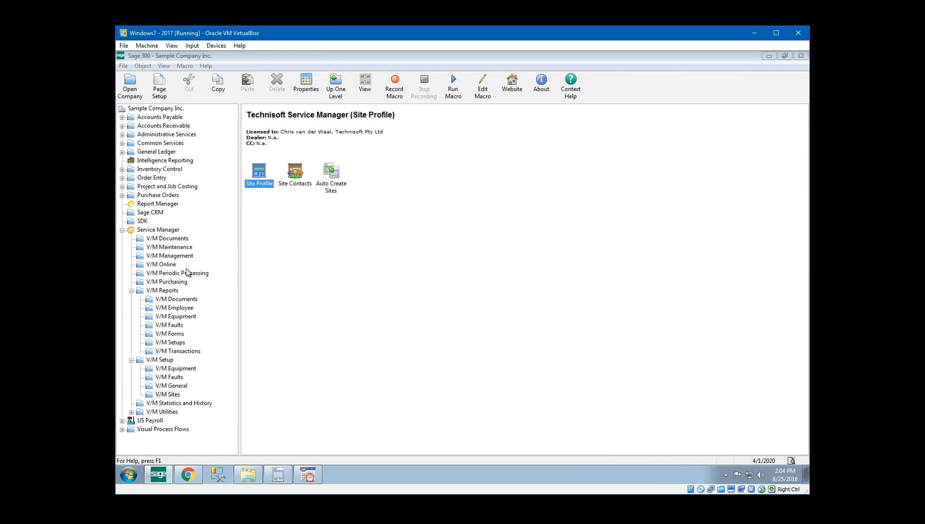
click(176, 256)
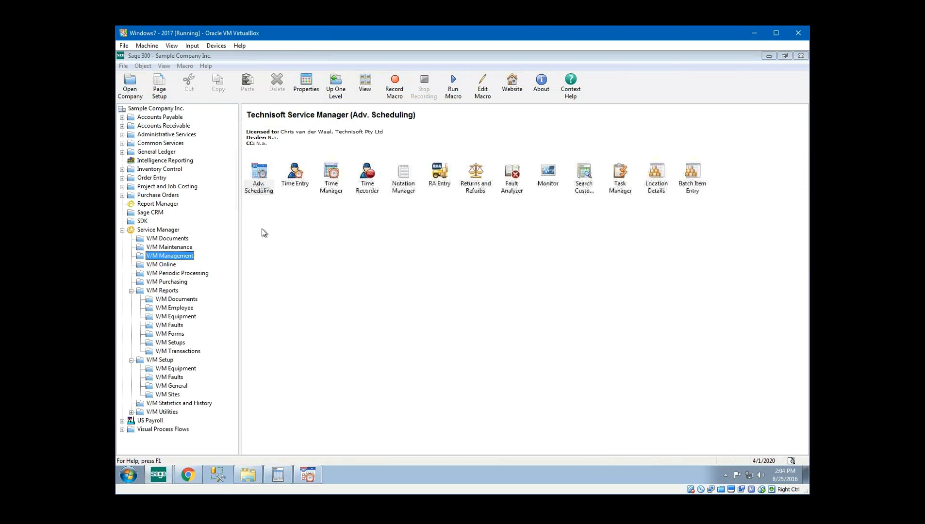
click(333, 186)
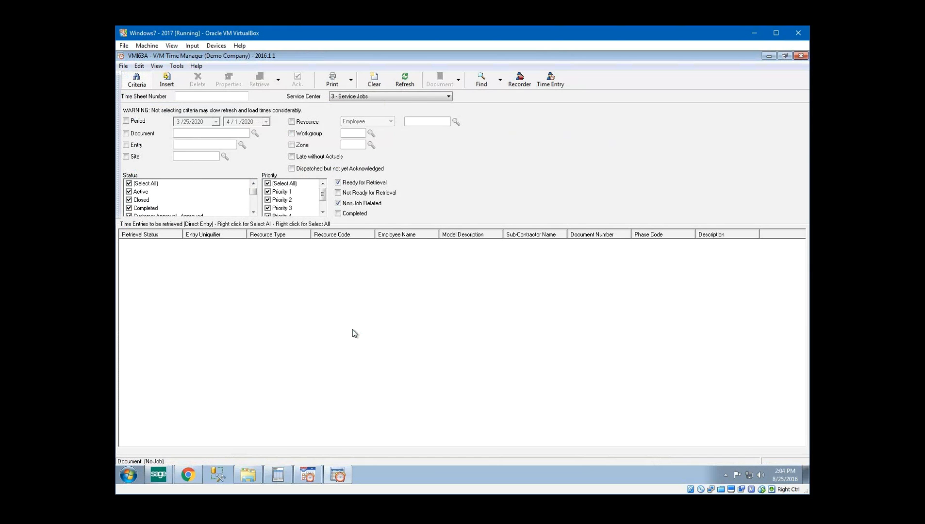
click(408, 87)
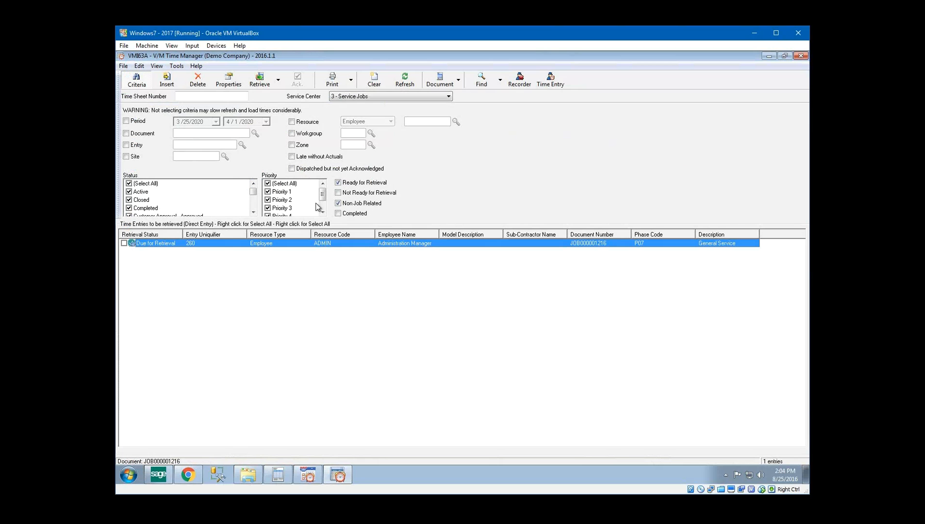
Set the service center filter to [ALL] and refresh the list of time entries to be retrieved
click(347, 98)
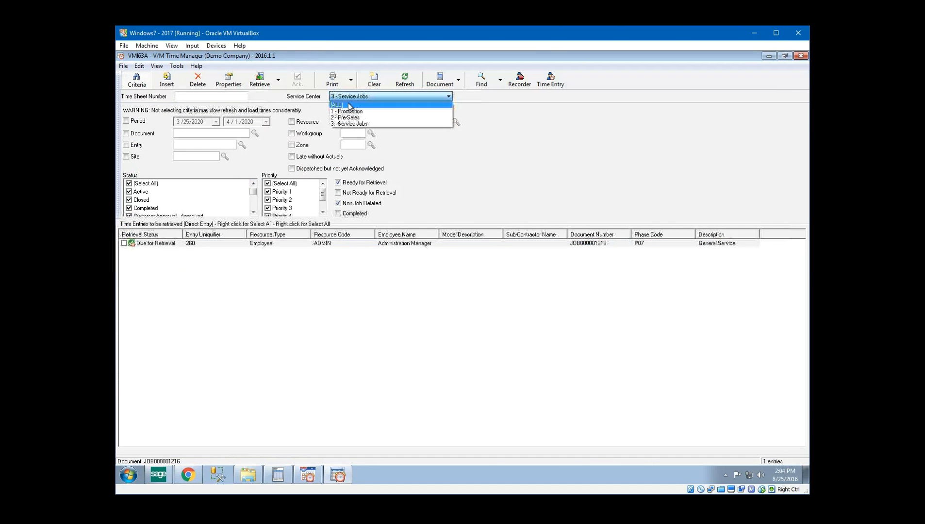
click(348, 104)
click(405, 85)
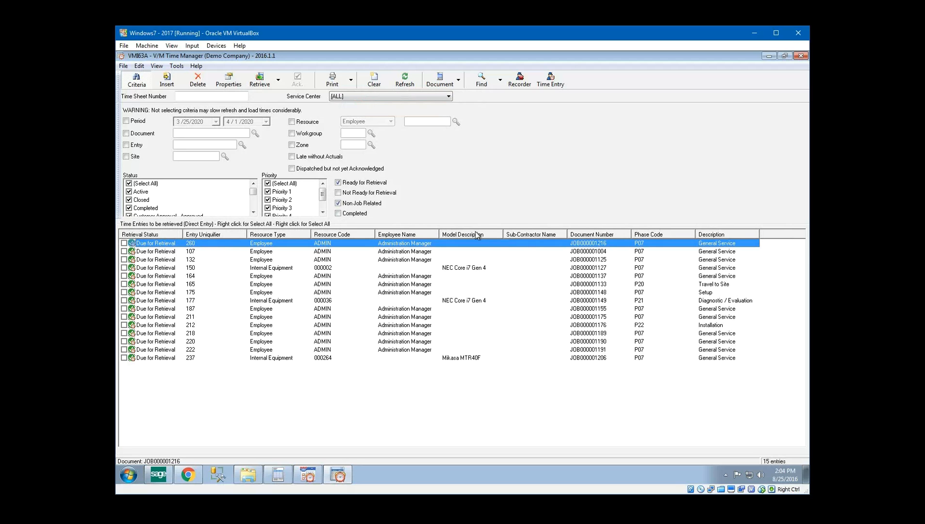
Check the estimates and actuals of JOB000001216's time entry, and close both the entry and Time Manager without retrieving anything
double_click(443, 246)
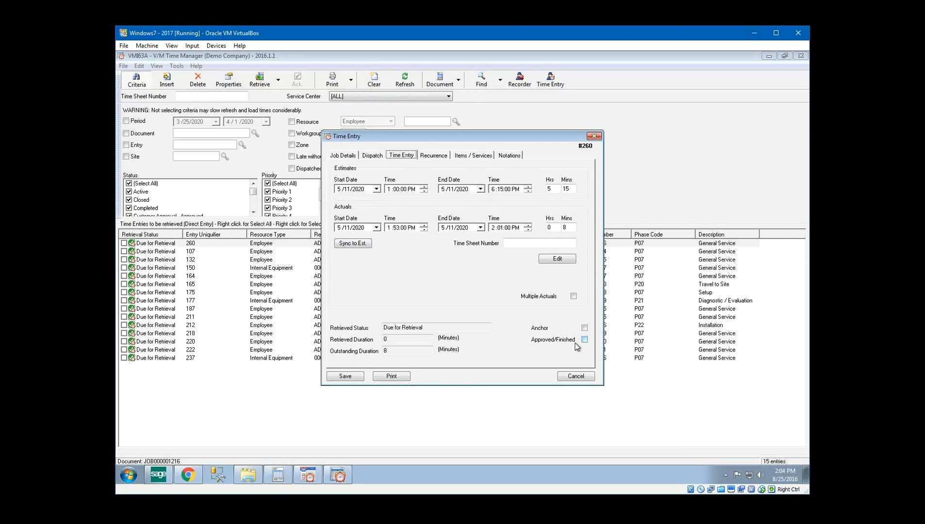
click(577, 376)
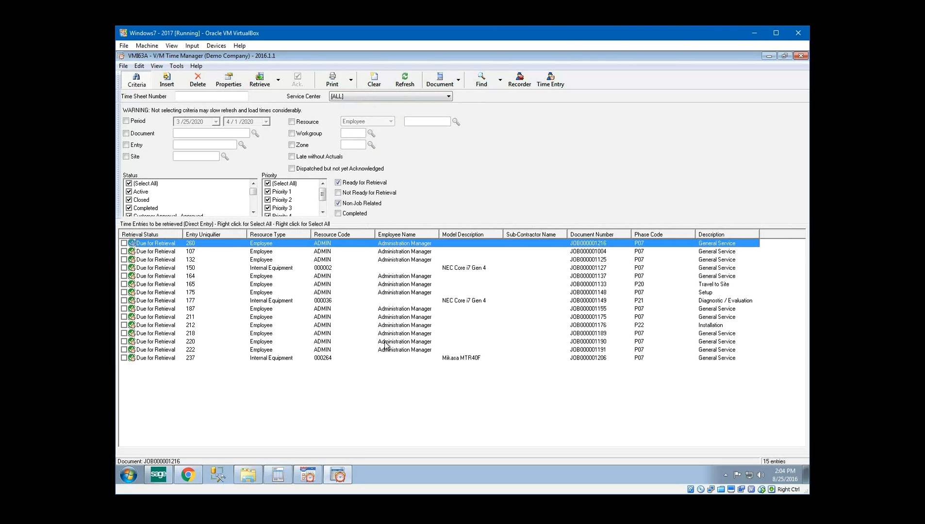
right_click(154, 269)
click(168, 276)
click(801, 56)
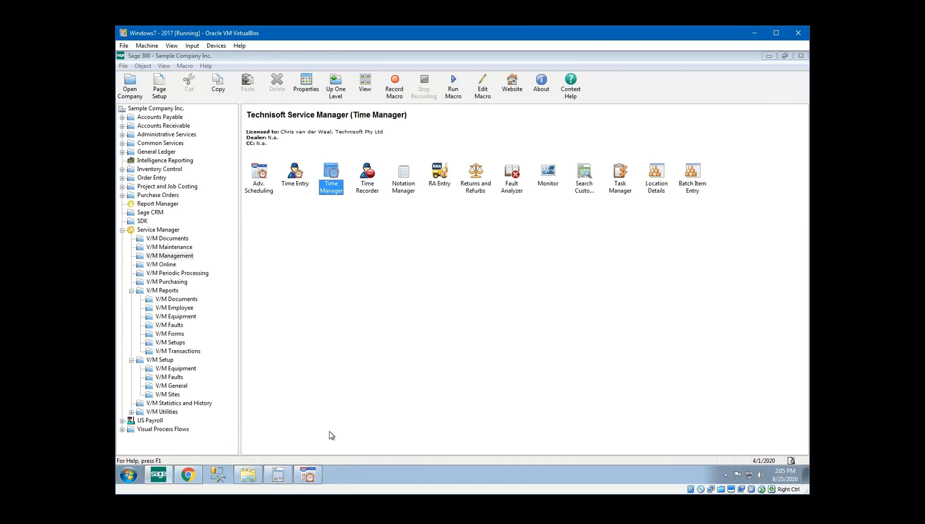
Retrieve the ADMIN time entry into the Standard Air Conditioner Repair task on JOB000001216, accepting its labour and Bolts service lines
click(286, 477)
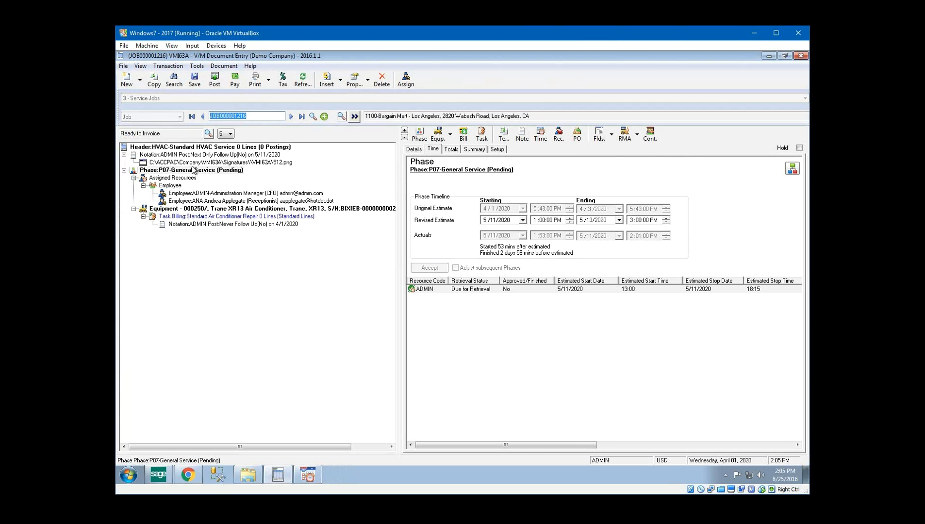
click(439, 290)
drag(439, 292, 289, 224)
click(364, 311)
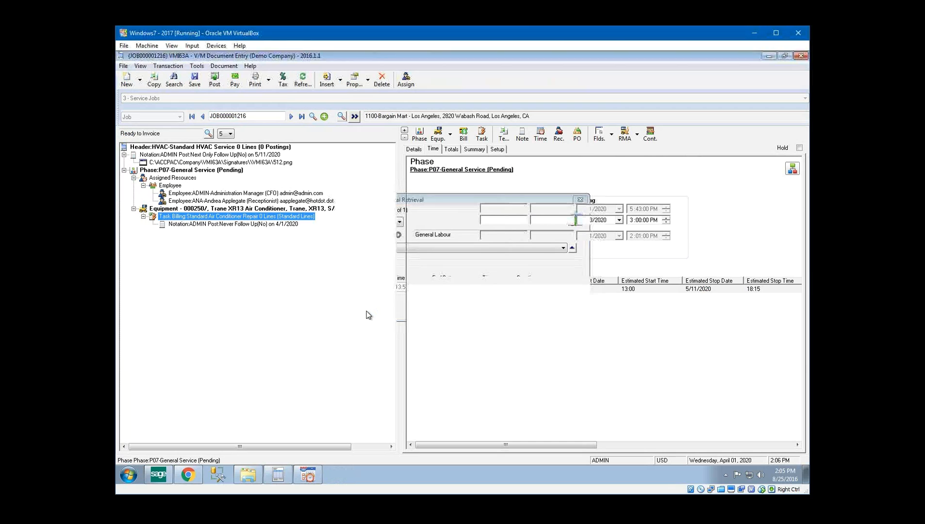
click(429, 276)
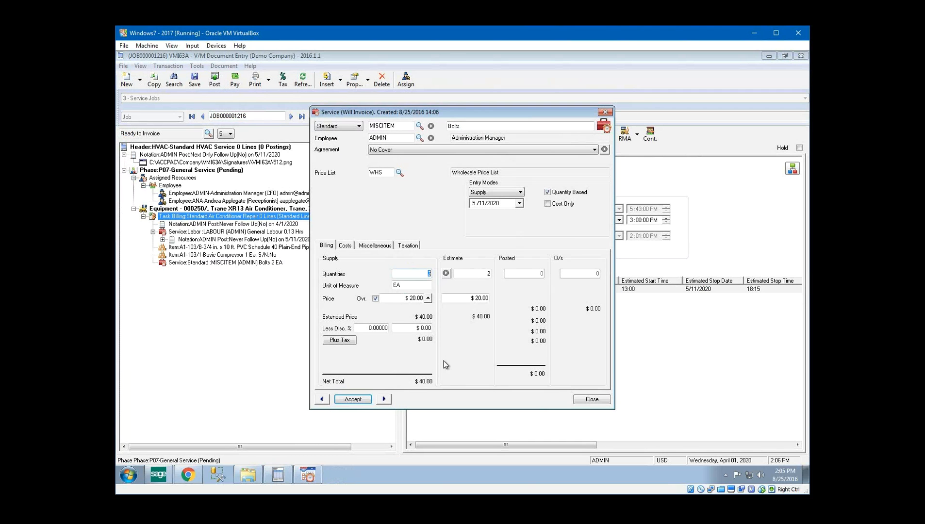
click(355, 399)
click(428, 291)
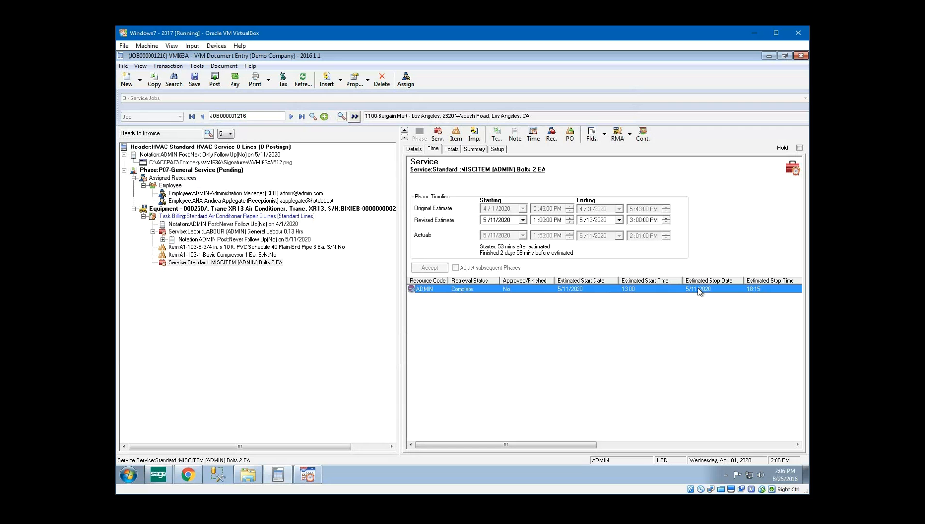
Switch to Advanced Scheduling to check the JOB000001216 appointment on May 11, 2020, and return to the job document
click(305, 476)
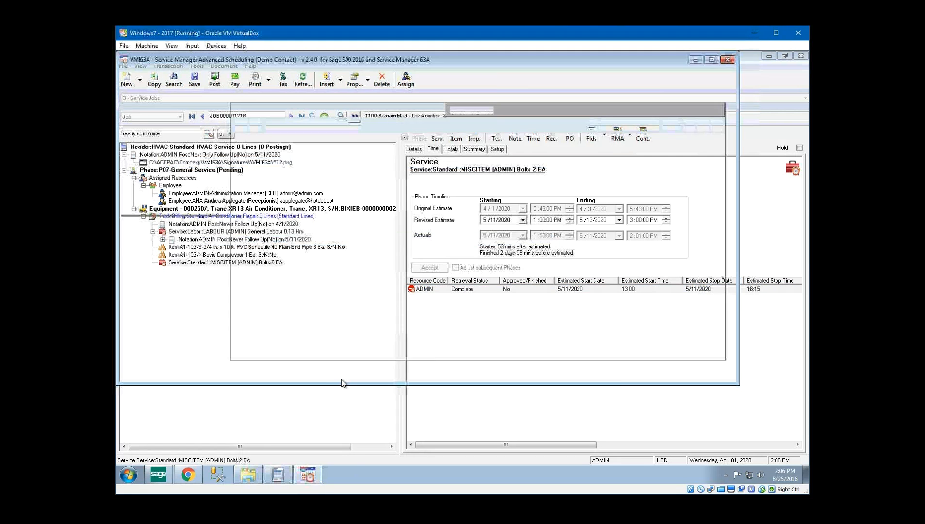
click(394, 298)
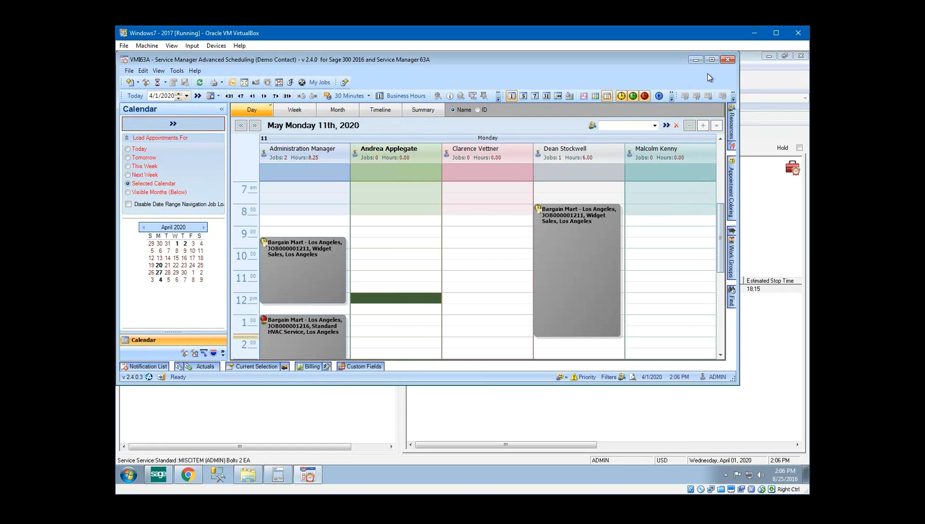
click(711, 59)
double_click(316, 337)
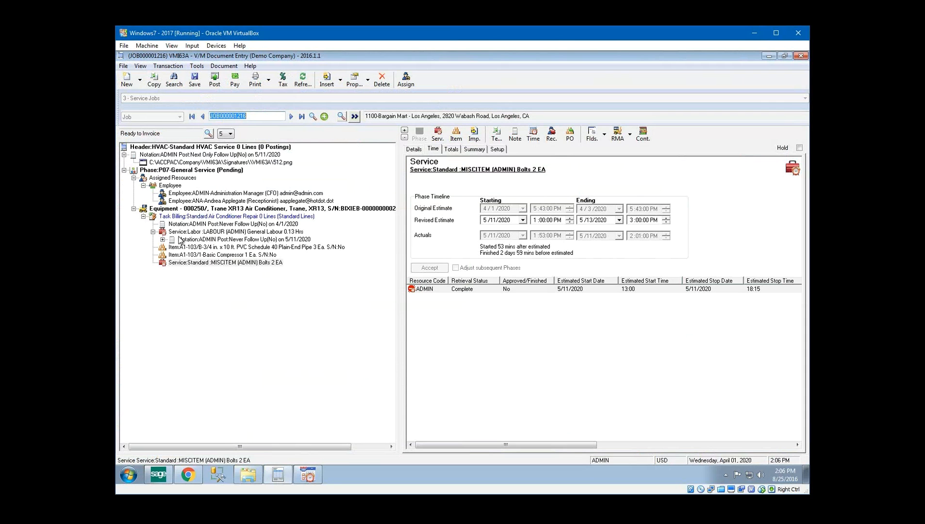
Open the General Labour service line and review its retrieved time, billing quantity, unit, price and costs
click(189, 232)
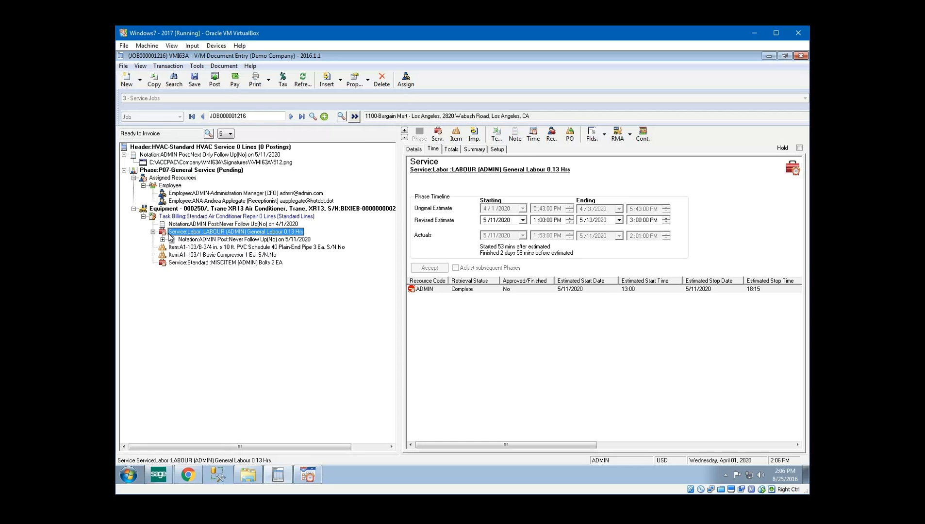
double_click(207, 232)
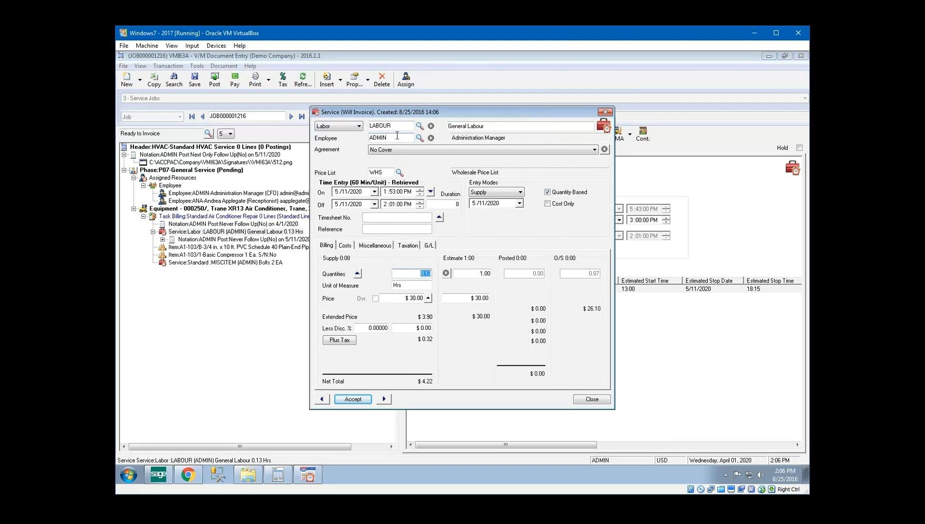
click(442, 203)
click(409, 277)
click(416, 285)
click(410, 297)
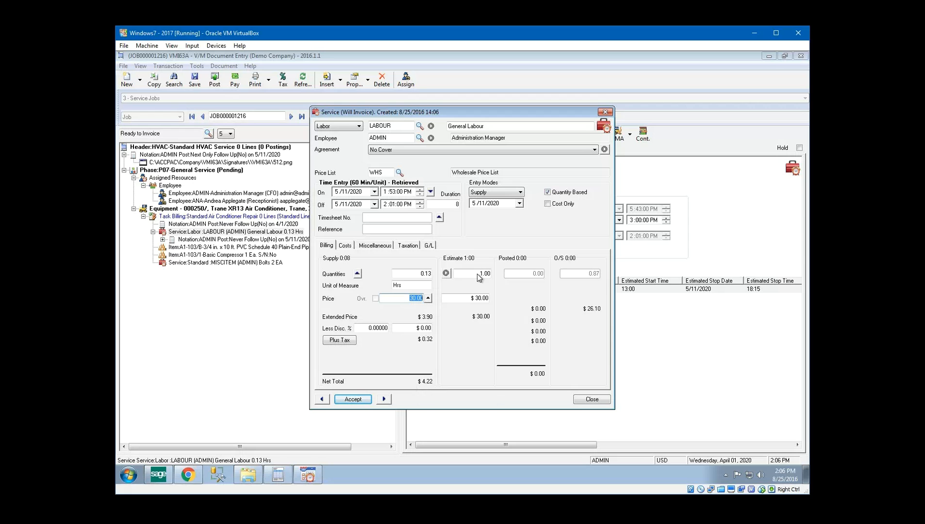
click(345, 246)
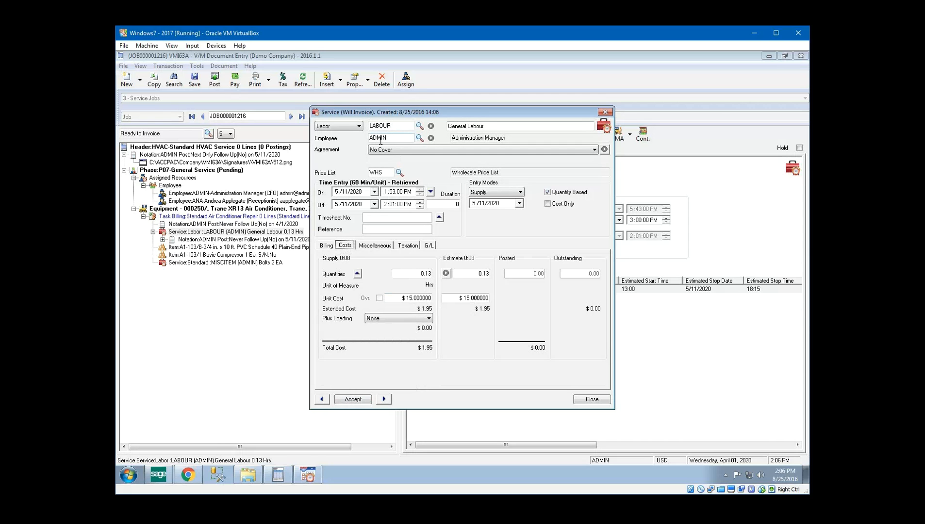
Try employee ANA on the labour line to compare the unit cost, restore ADMIN, and accept the line
click(398, 139)
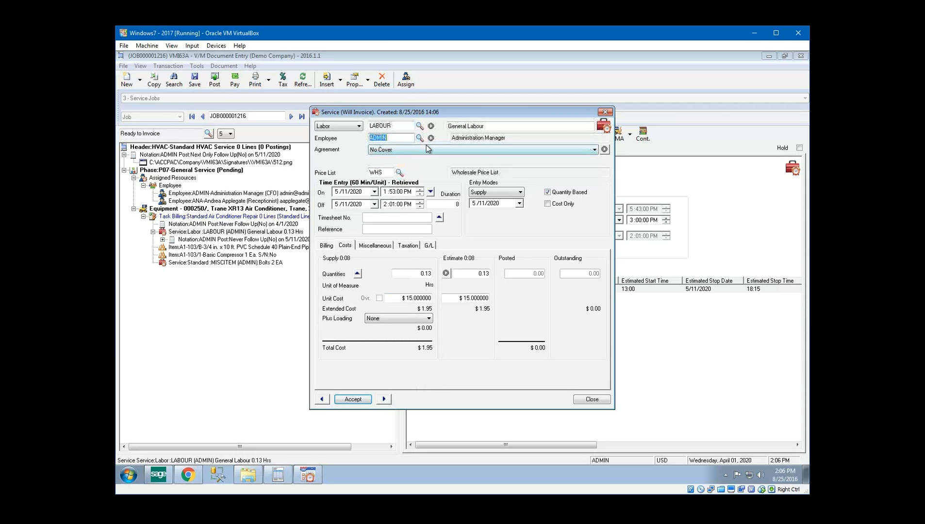
text(ANA)
key(Tab)
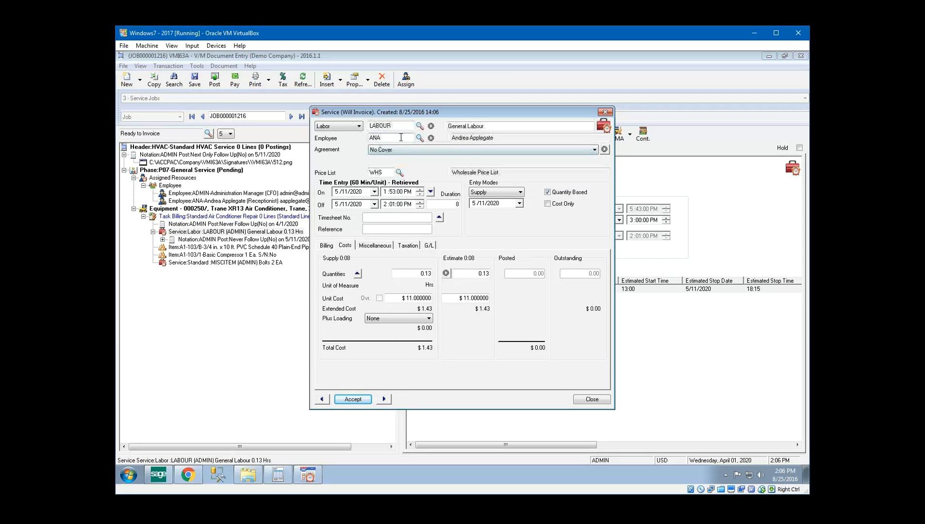
double_click(402, 138)
text(ADMIN)
key(Tab)
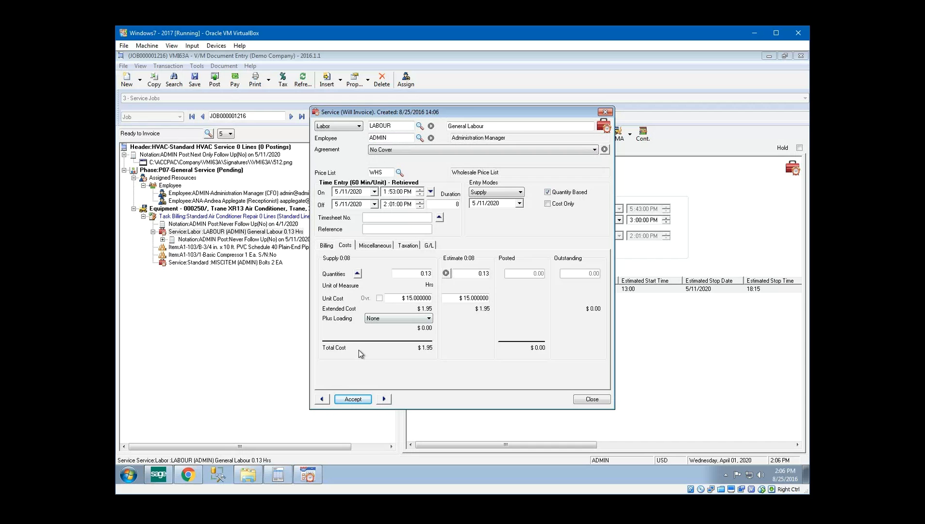
click(354, 399)
Read the notation under the labour line, view its attached image 92_FruehaufTanker.jpg in the browser, and close the image
click(162, 239)
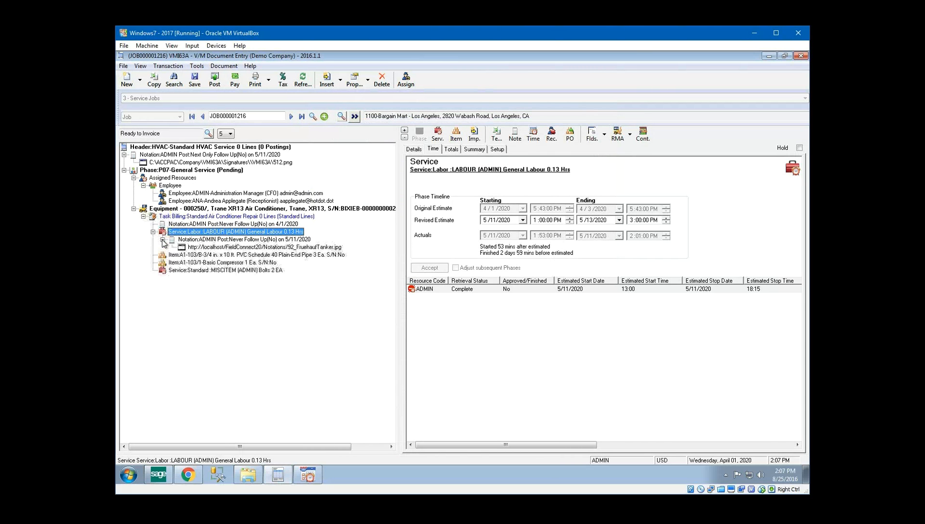
click(422, 150)
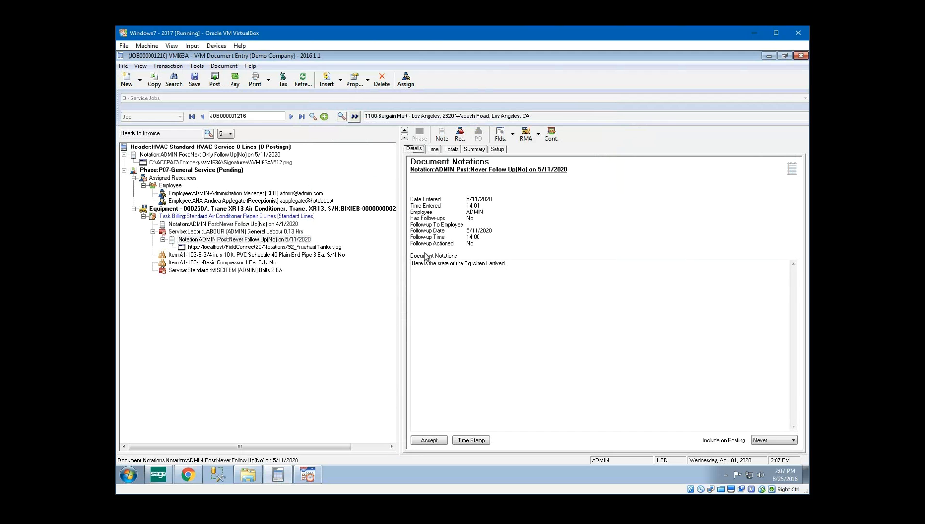
drag(416, 264, 518, 264)
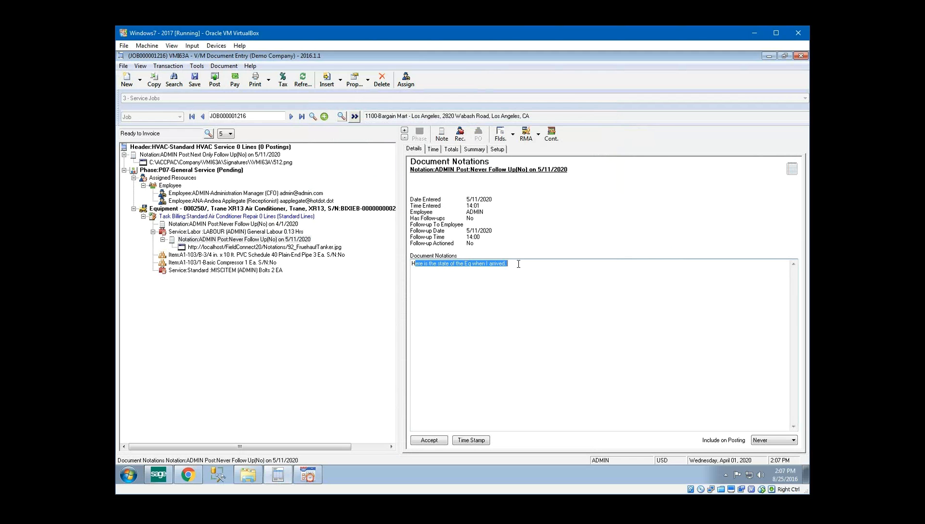
click(231, 247)
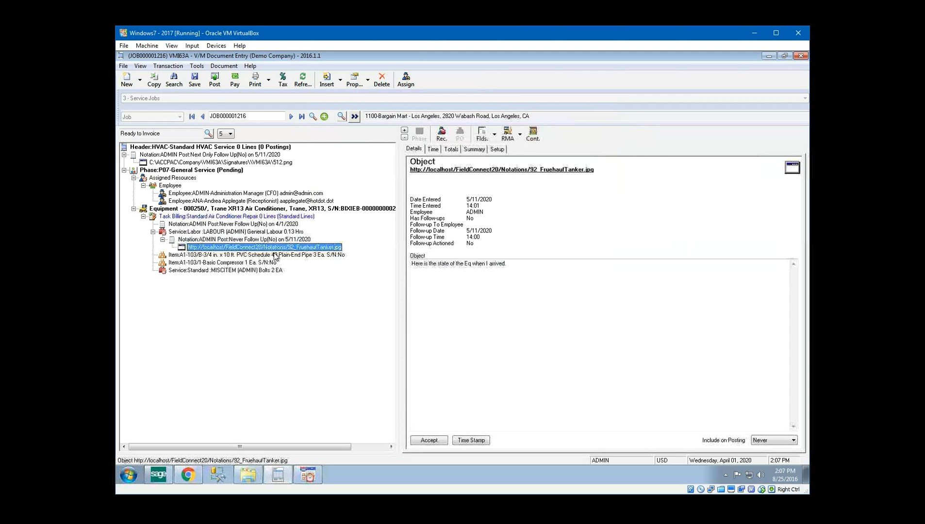
click(554, 172)
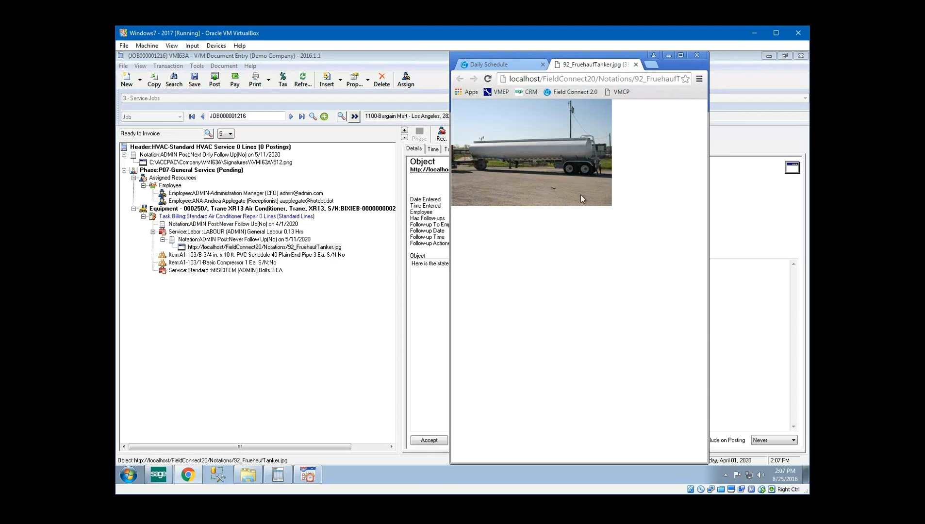
click(636, 64)
click(378, 243)
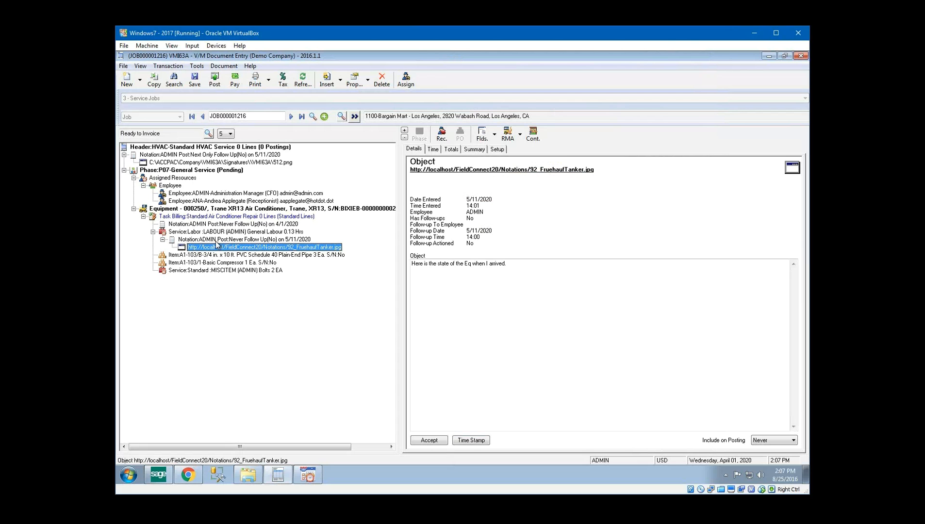
Review the details of the PVC Schedule 40 pipe and Basic Compressor items on the task
click(171, 256)
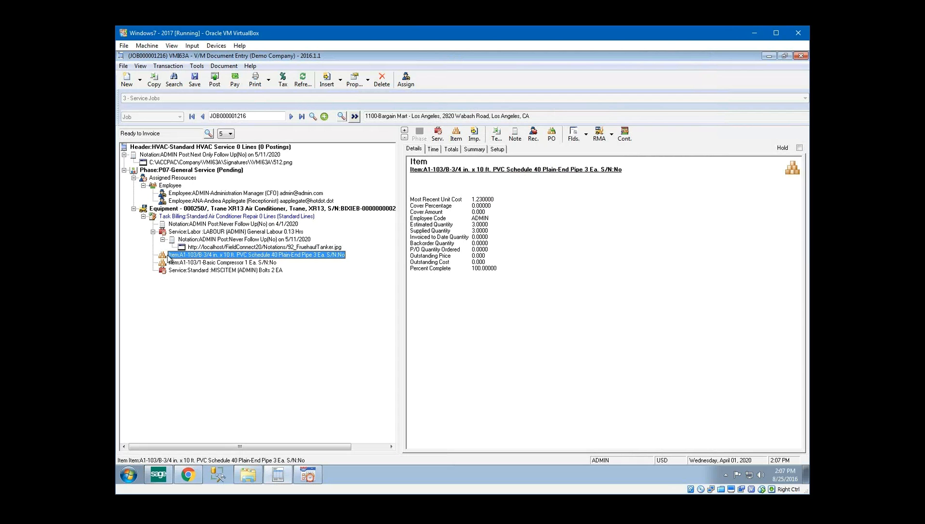
click(199, 263)
click(194, 255)
click(195, 263)
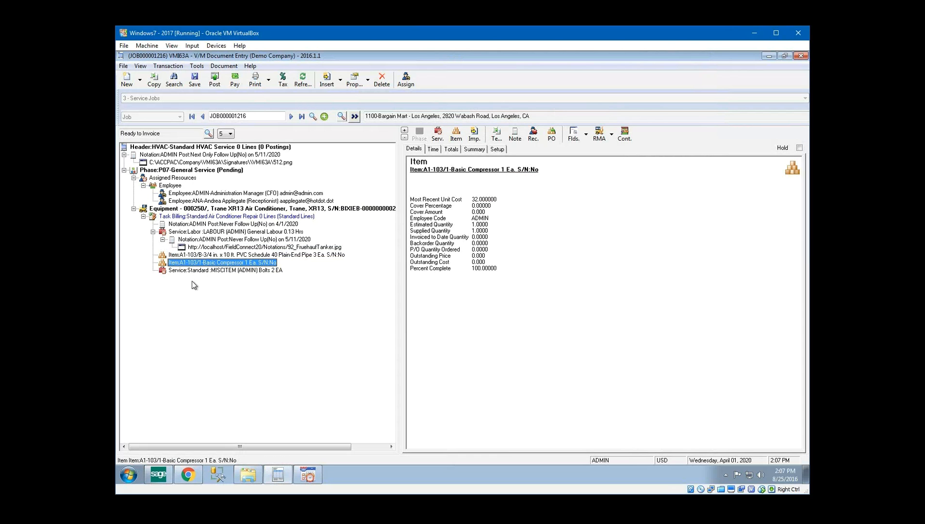
Open the MISCITEM Bolts service line to review its description and billing, and close it without changes
click(178, 270)
double_click(242, 273)
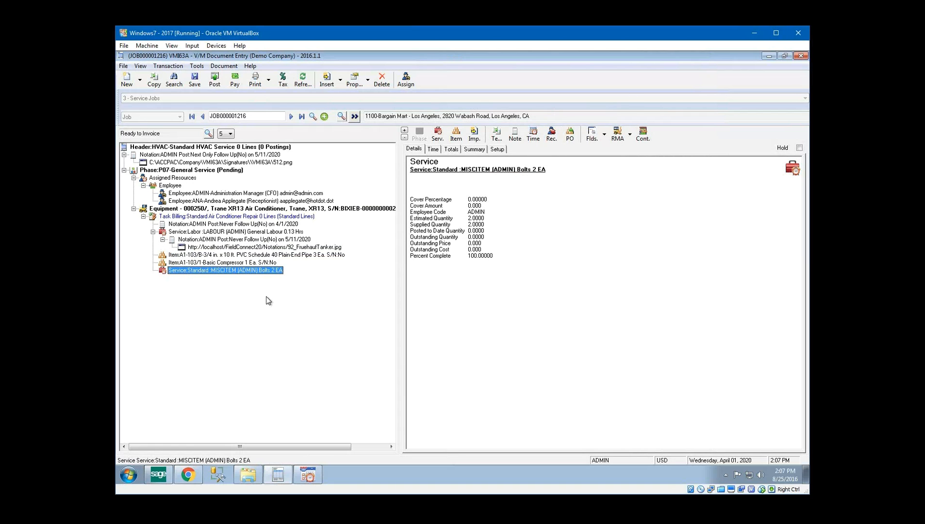
click(515, 126)
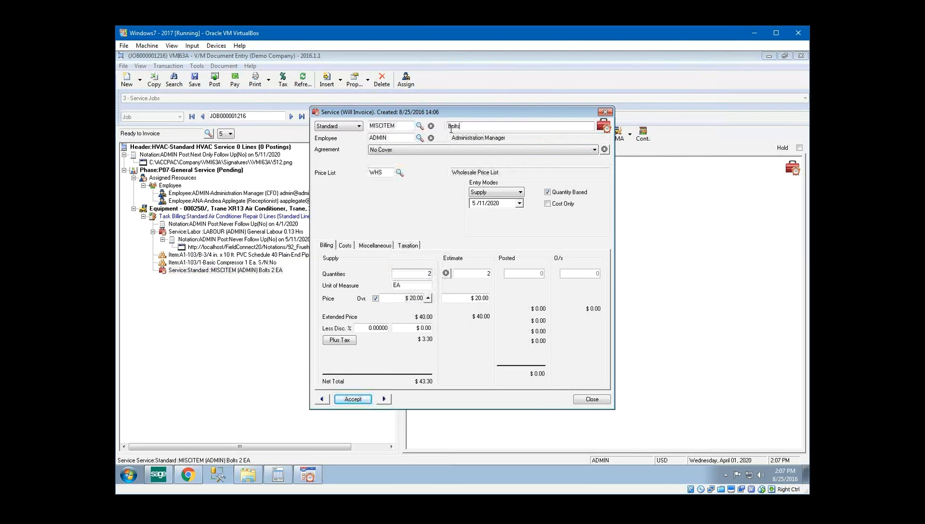
click(592, 399)
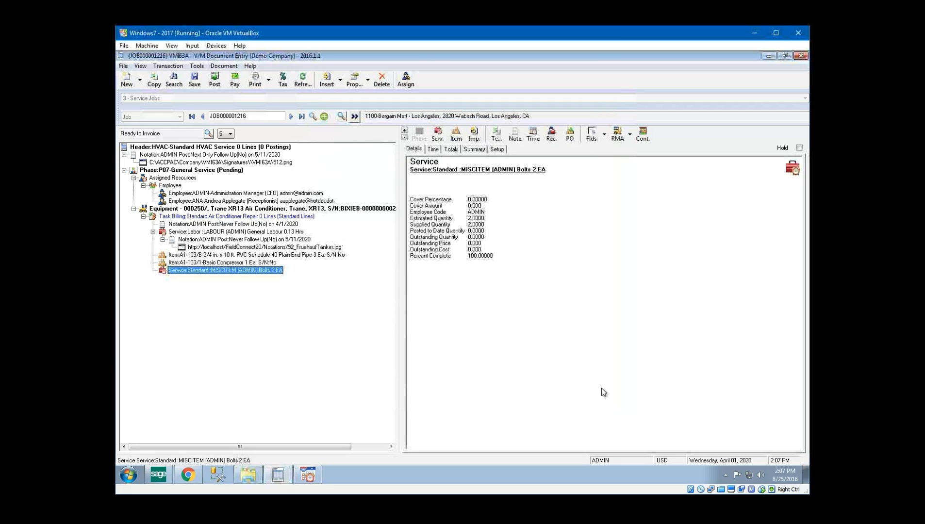
Open posting for the whole job, show its invoice transactions, and exclude and re-include the PVC Schedule 40 pipe item
click(262, 147)
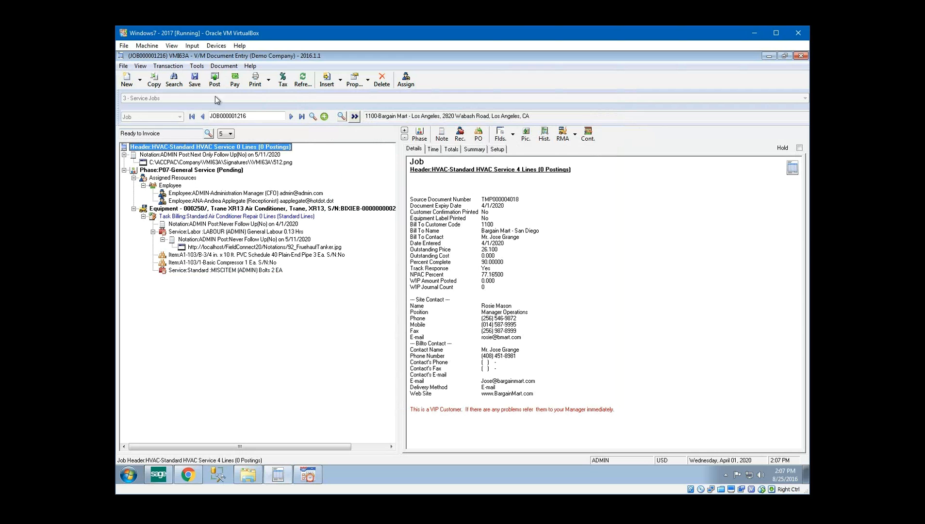
click(215, 80)
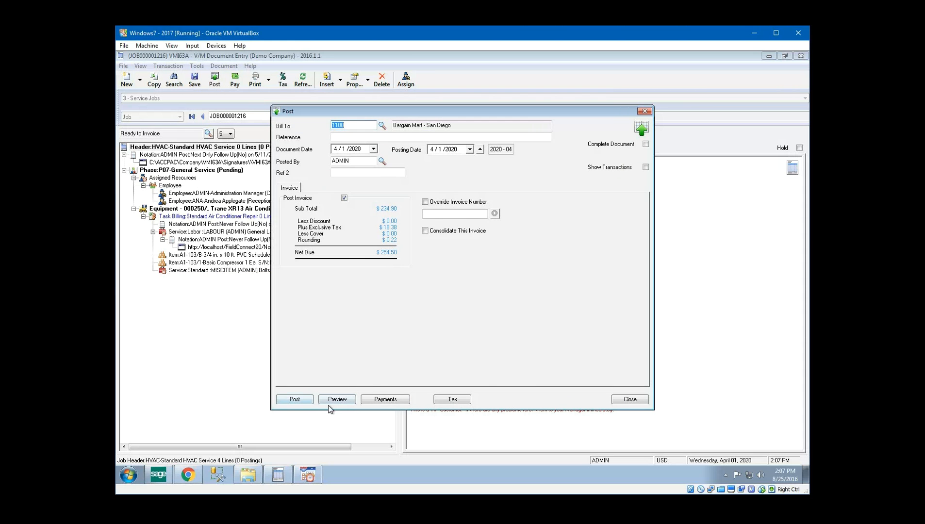
click(602, 169)
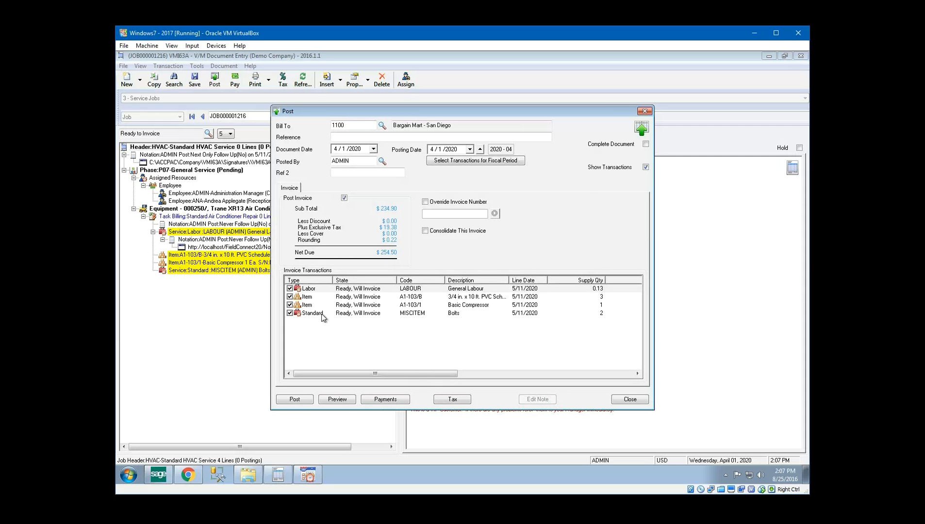
click(289, 297)
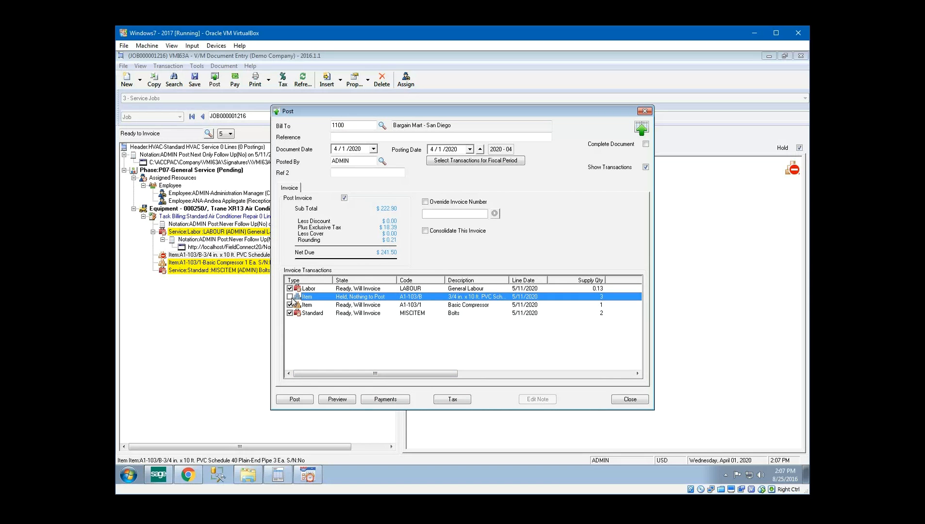
click(289, 296)
Post the invoice for all four job lines, accept the customer credit check, and decline printing
click(295, 401)
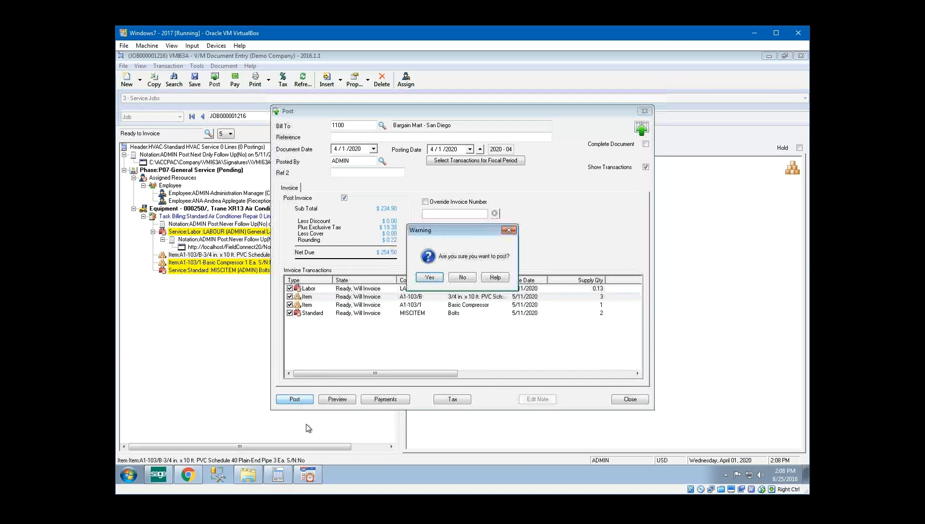
click(433, 276)
click(344, 371)
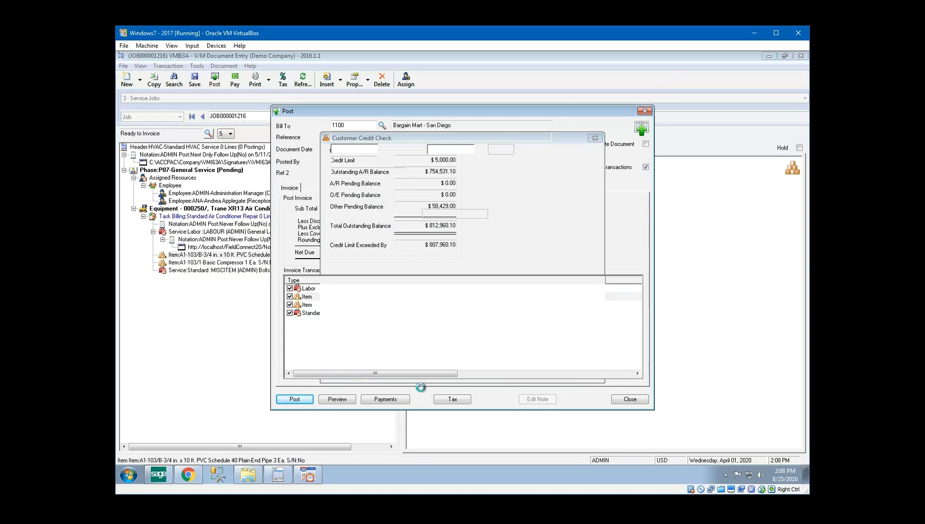
click(463, 281)
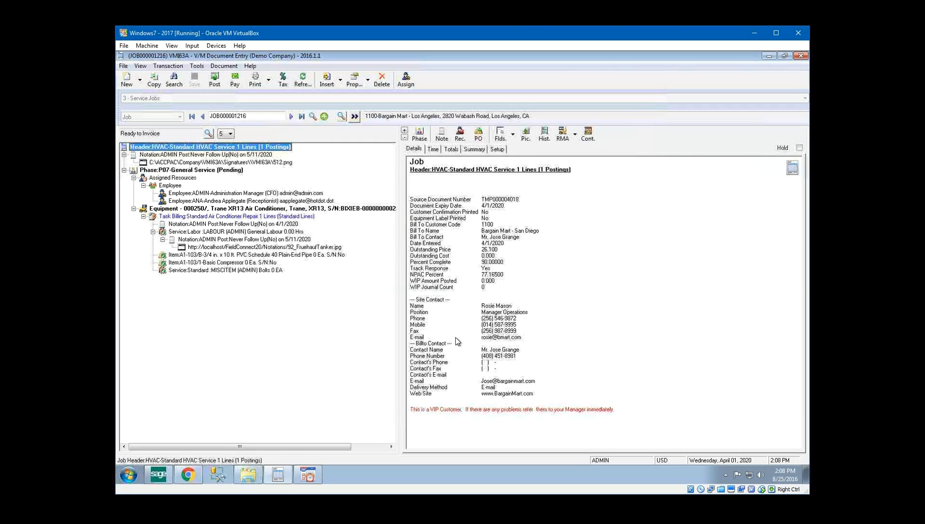
Review the job's totals and summary, inspect the posted invoice in Posting Inquiry, and close the inquiry
click(453, 150)
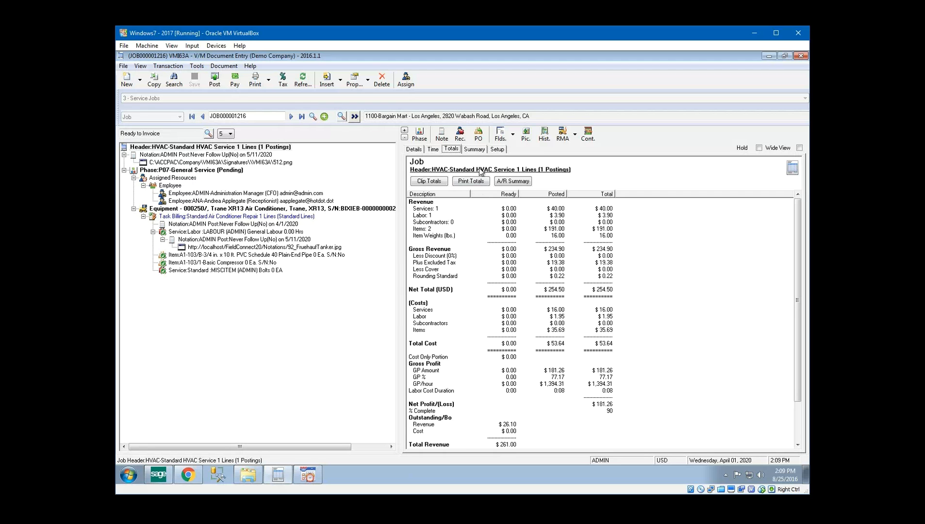
click(475, 149)
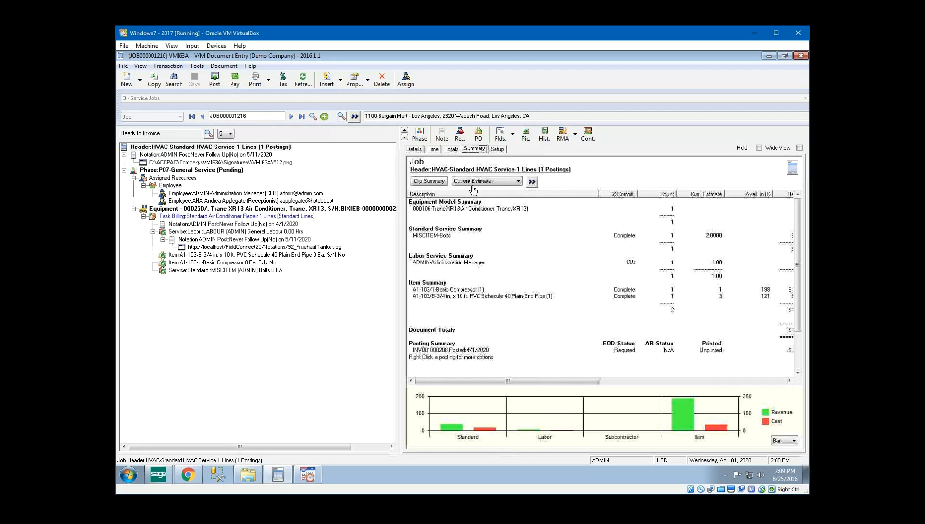
double_click(442, 350)
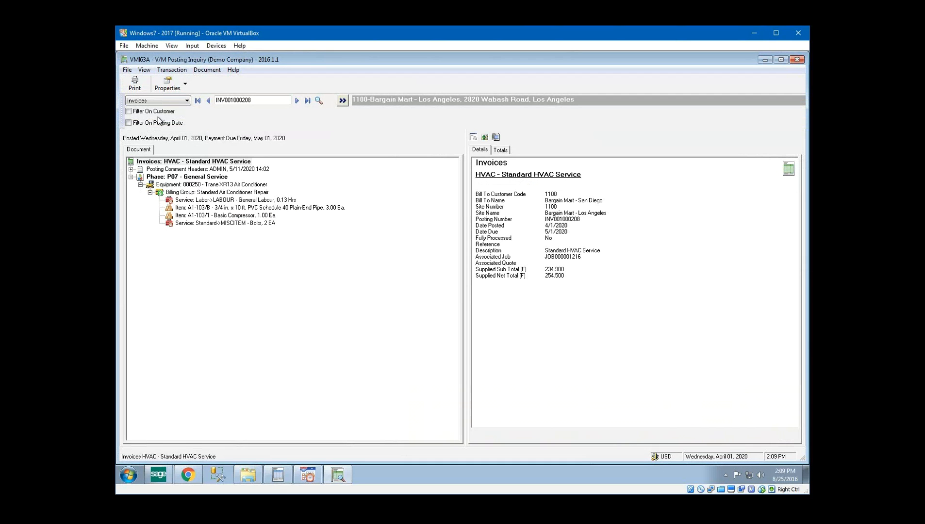
click(797, 59)
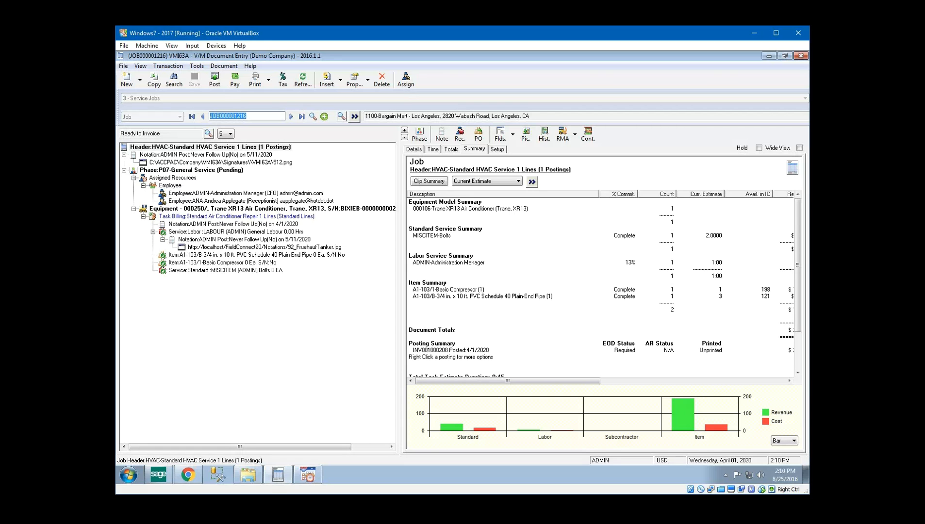
Widen the job's document tree pane slightly to show more of the equipment line
click(373, 449)
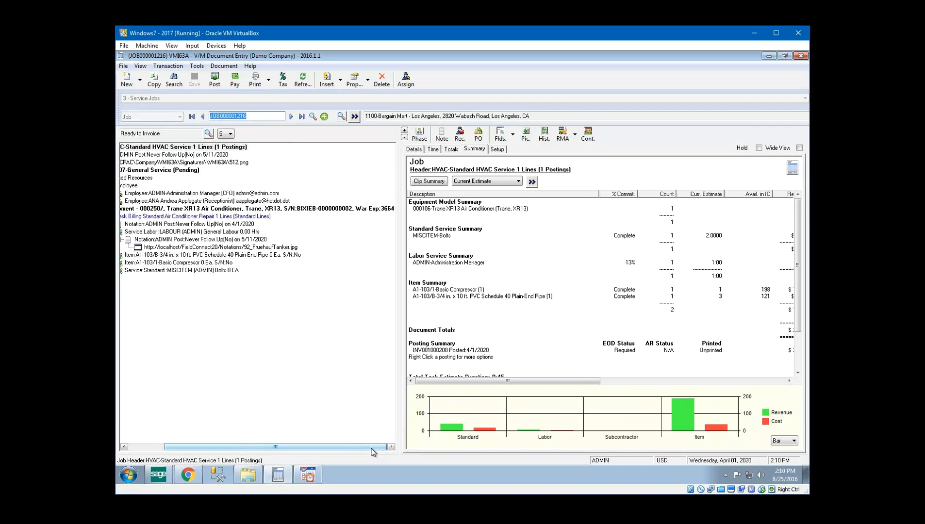
drag(373, 449, 266, 445)
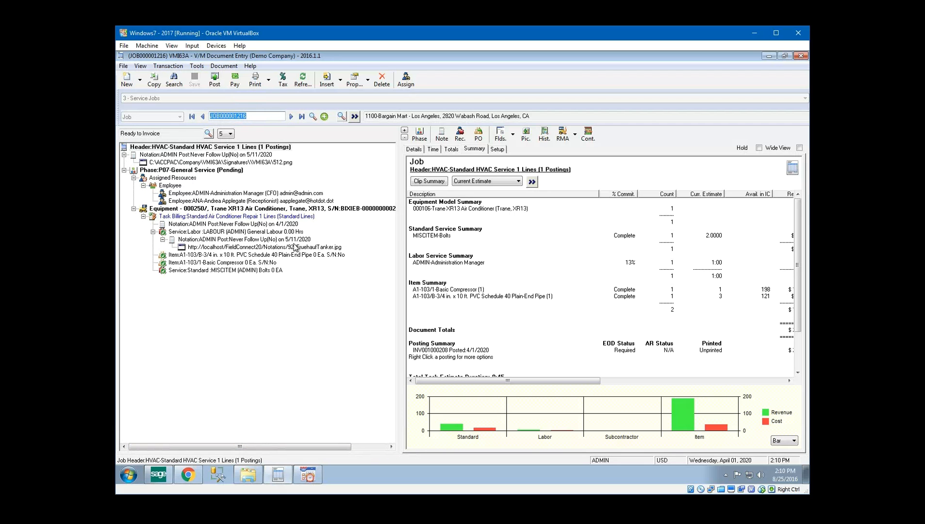
click(403, 236)
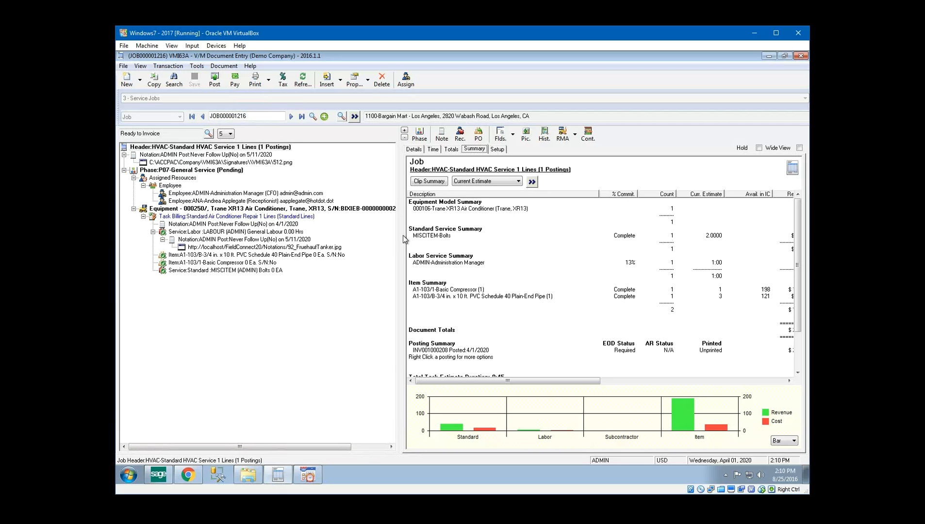
drag(402, 235, 417, 236)
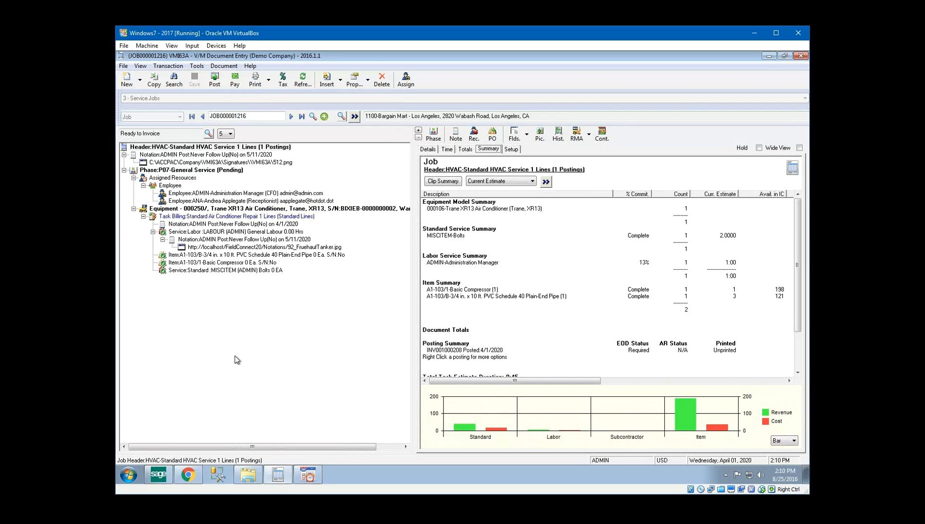
Review the job's time information, including its timeline and the ADMIN resource's retrieval status
click(464, 149)
key(Left)
click(479, 364)
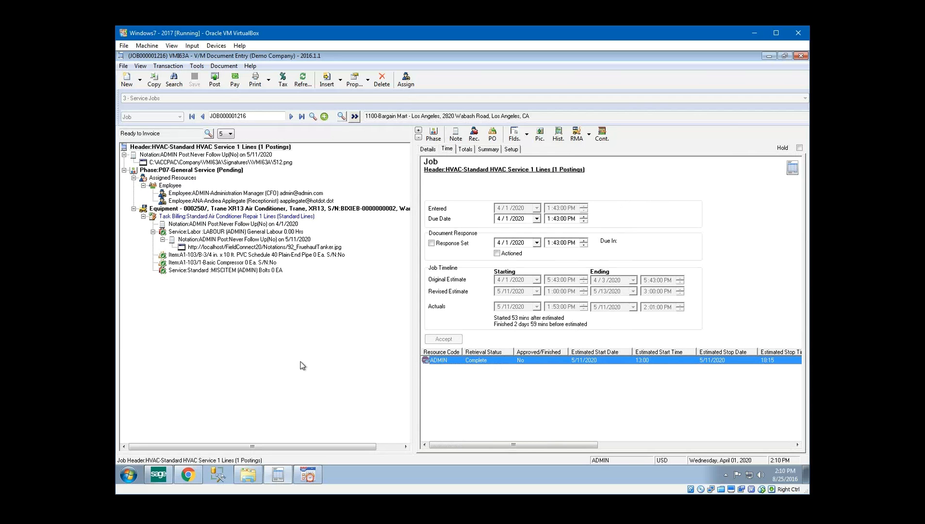
Set the supplied quantity on the General Labour line to 1 hour and accept the line
click(173, 232)
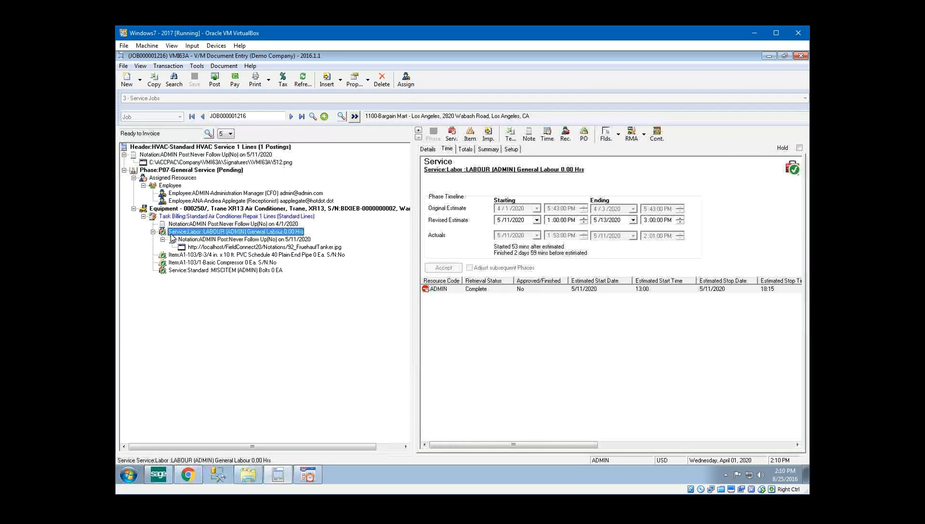
double_click(210, 232)
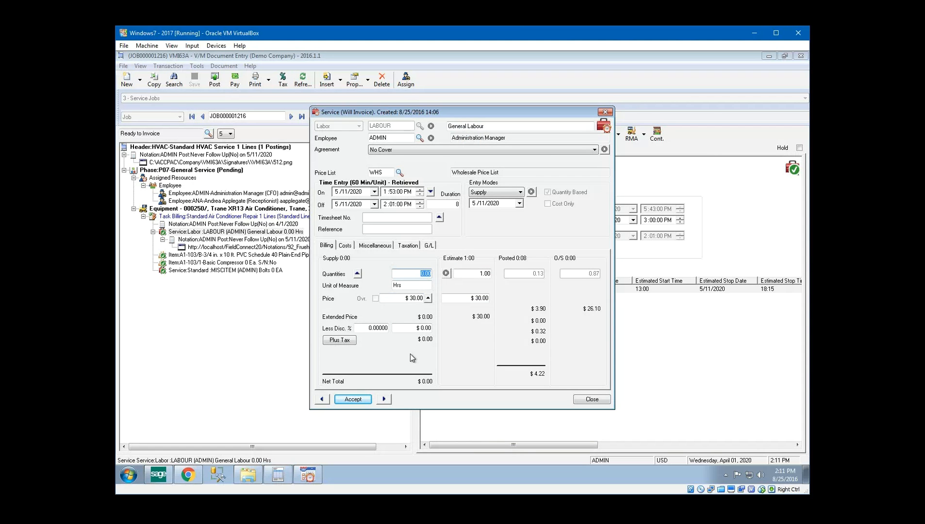
text(1)
key(Tab)
click(419, 271)
click(352, 399)
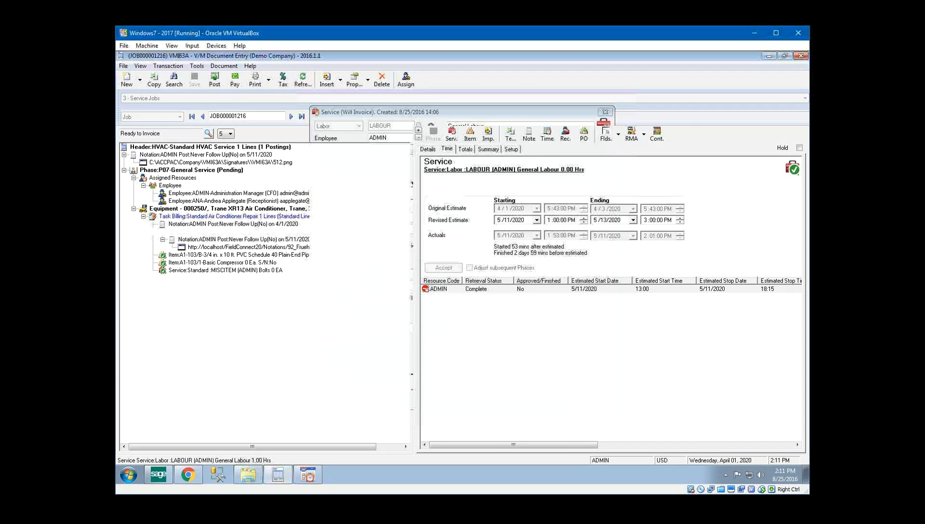
Post the additional General Labour hour as another invoice, accept the customer credit check, and decline printing
click(214, 81)
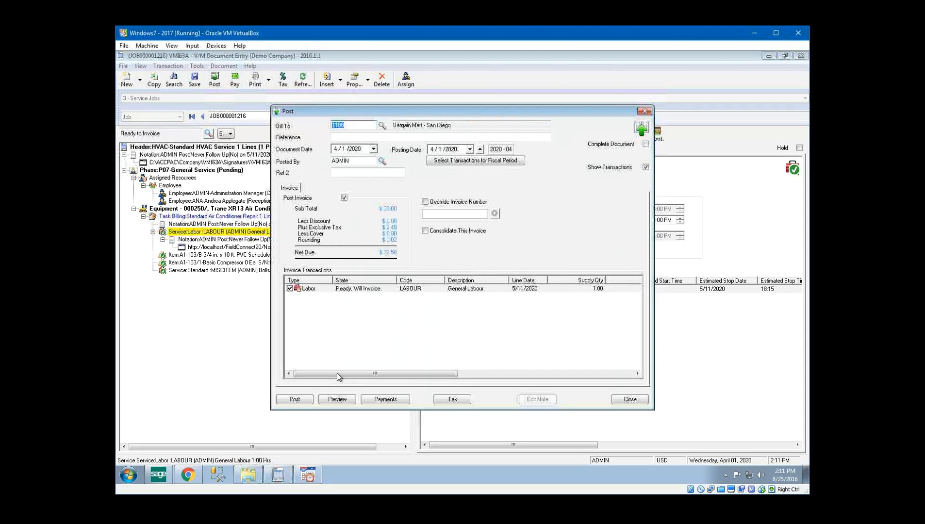
click(294, 399)
click(429, 276)
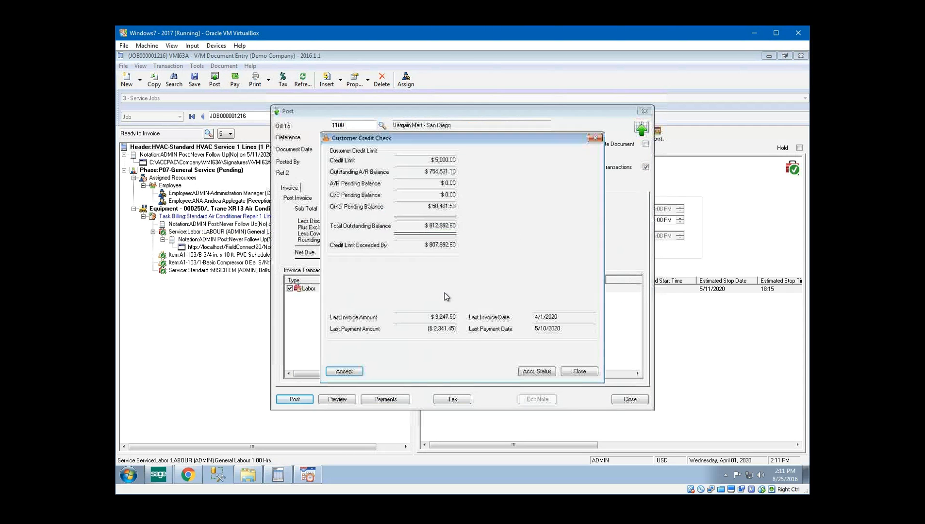
click(344, 371)
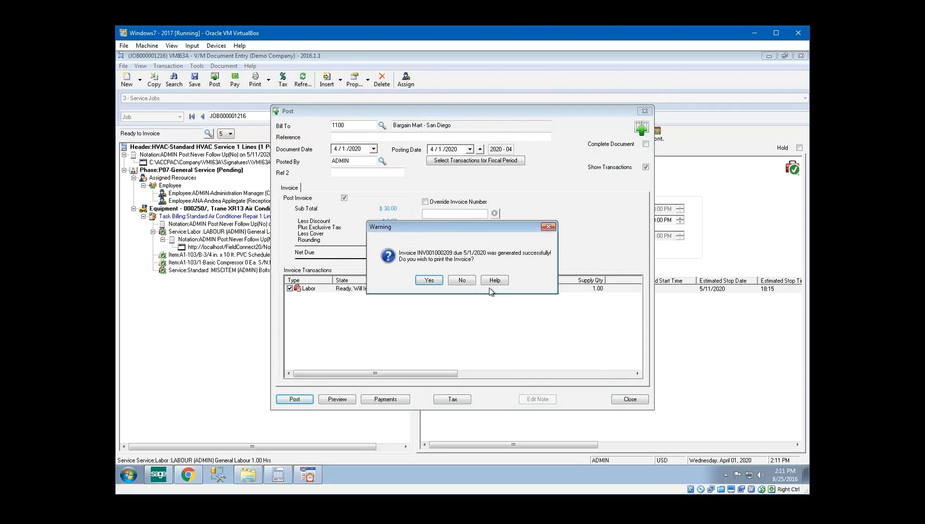
click(463, 280)
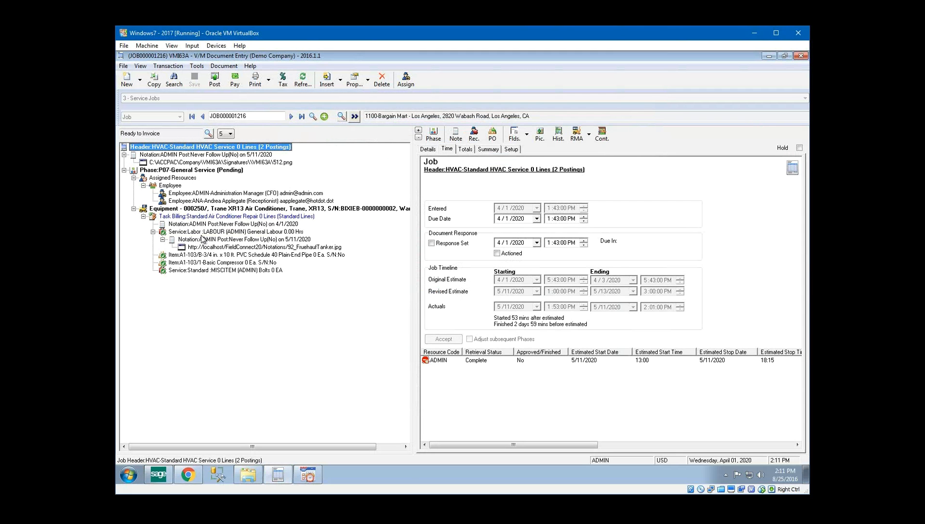
Review the General Labour line's posted billing quantities, examine both of its invoice postings, and close the views
click(201, 233)
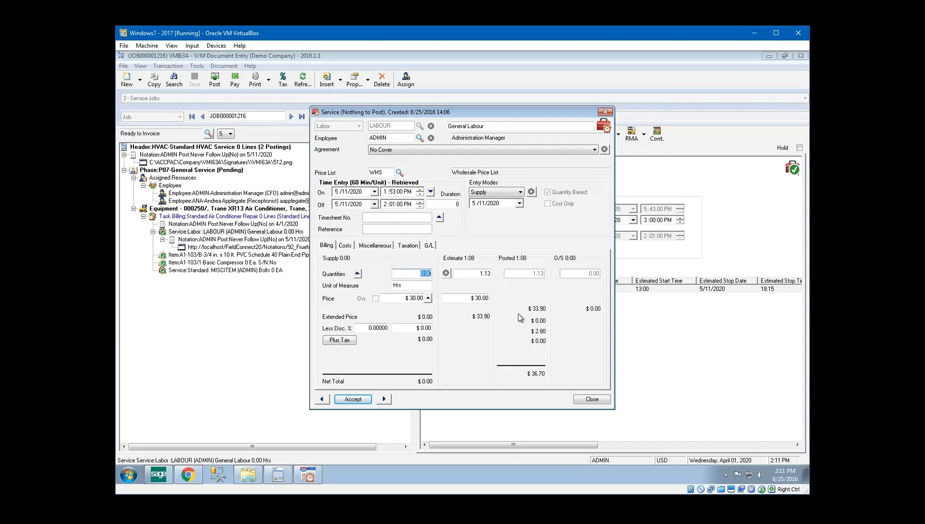
click(593, 399)
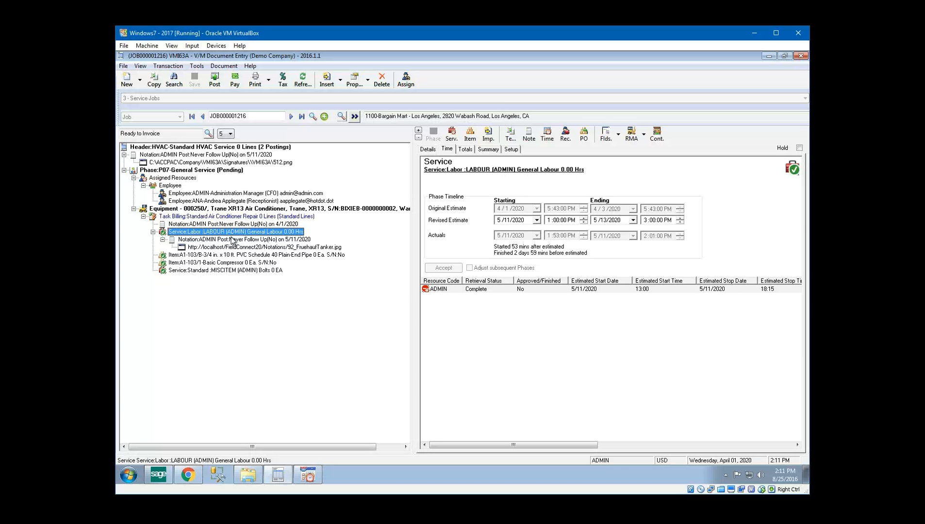
right_click(209, 231)
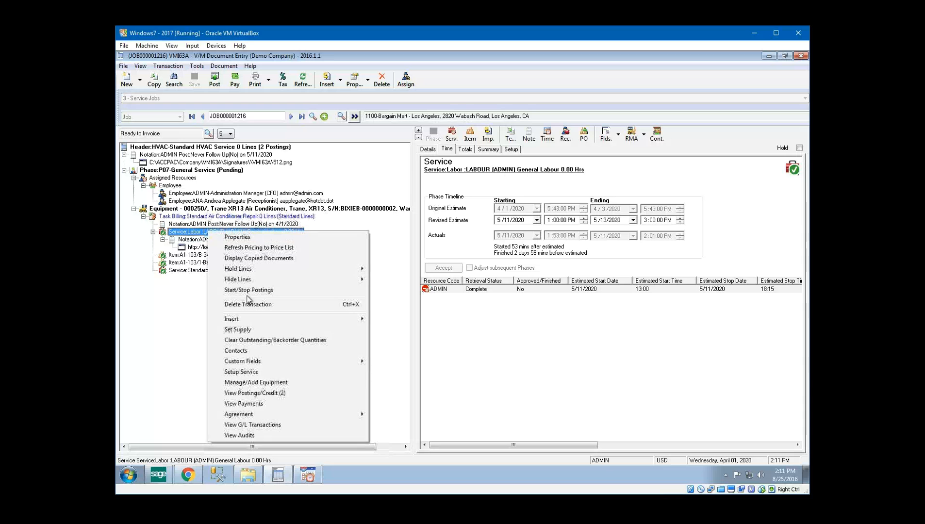
click(265, 392)
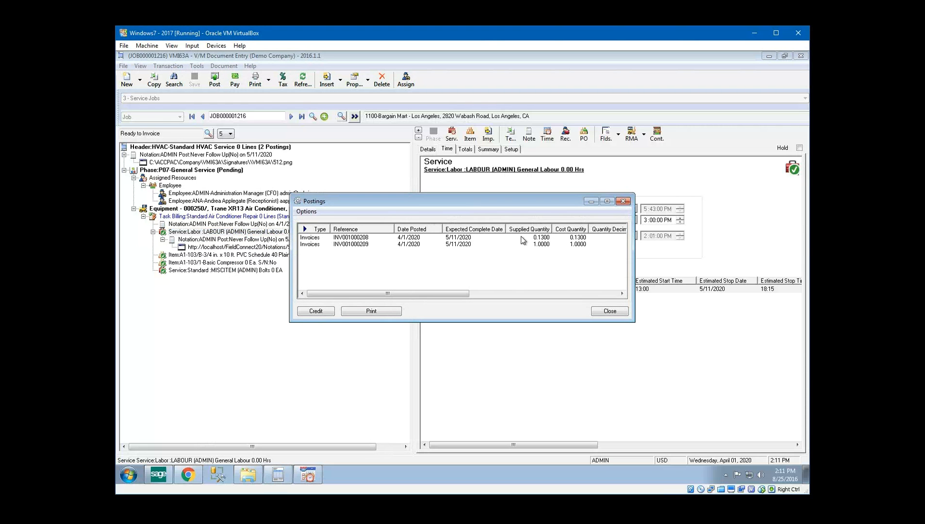
click(541, 239)
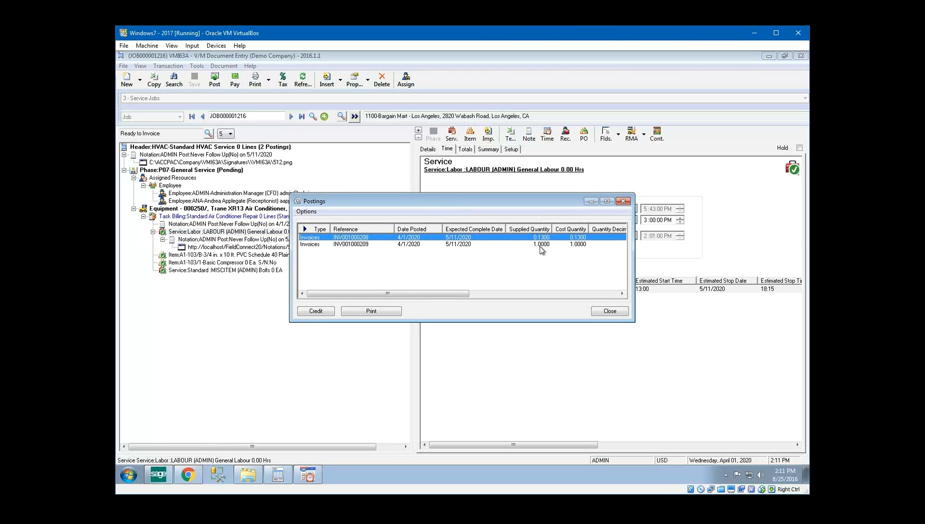
click(539, 245)
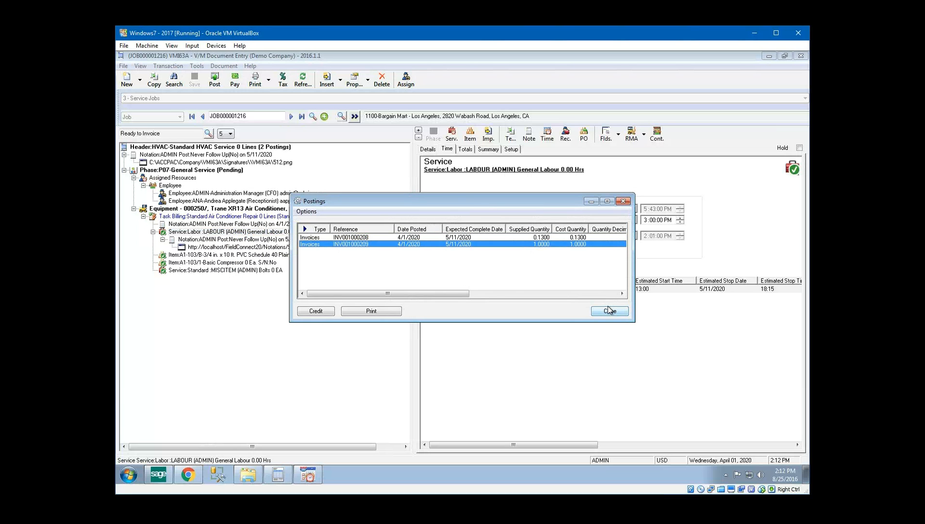
click(609, 311)
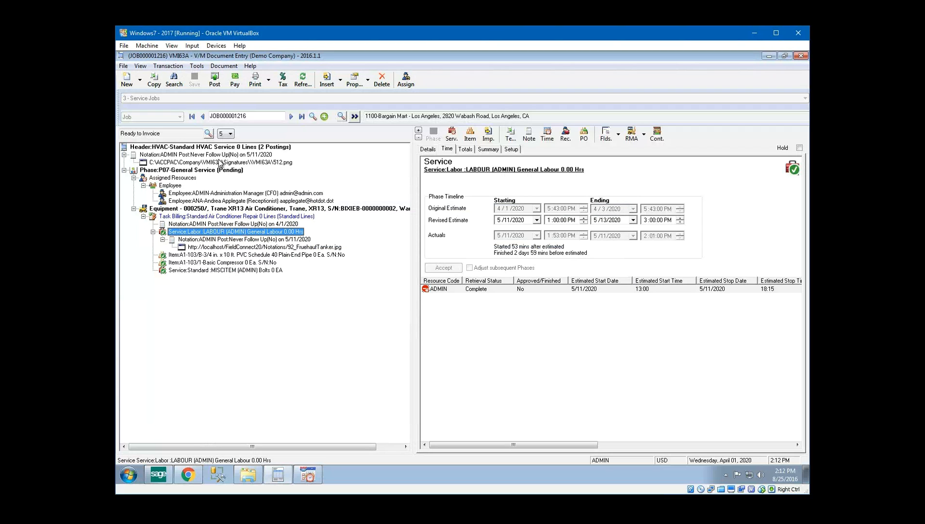
Add a Standard service line with the CALLOUT code under the Standard Air Conditioner Repair billing group
click(259, 217)
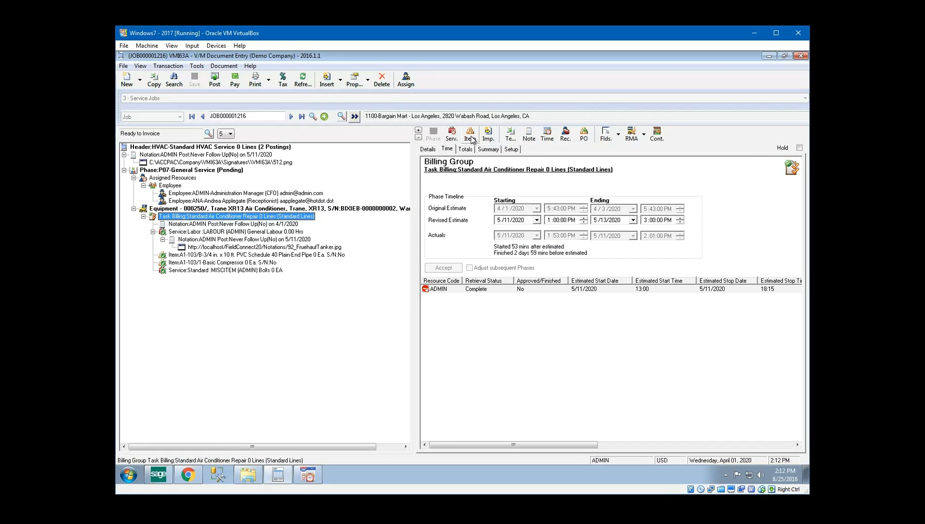
click(452, 135)
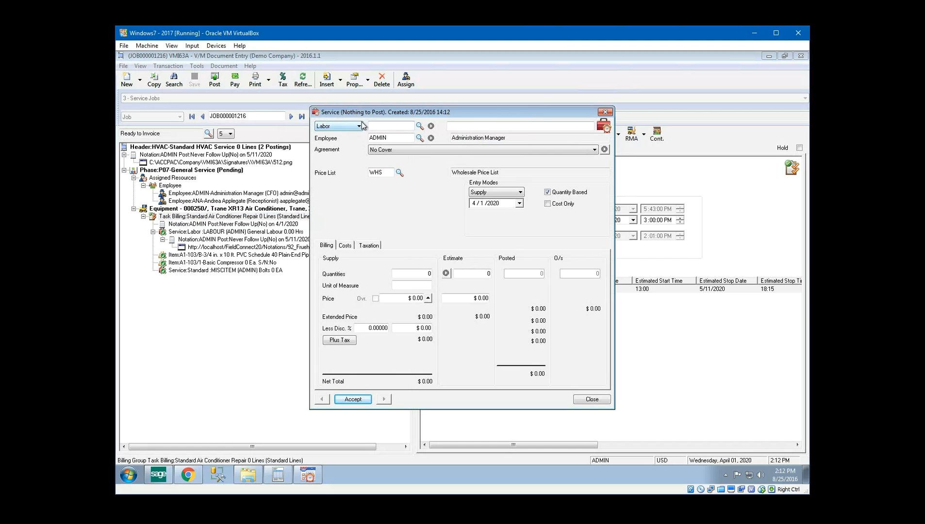
drag(372, 113, 395, 111)
click(382, 123)
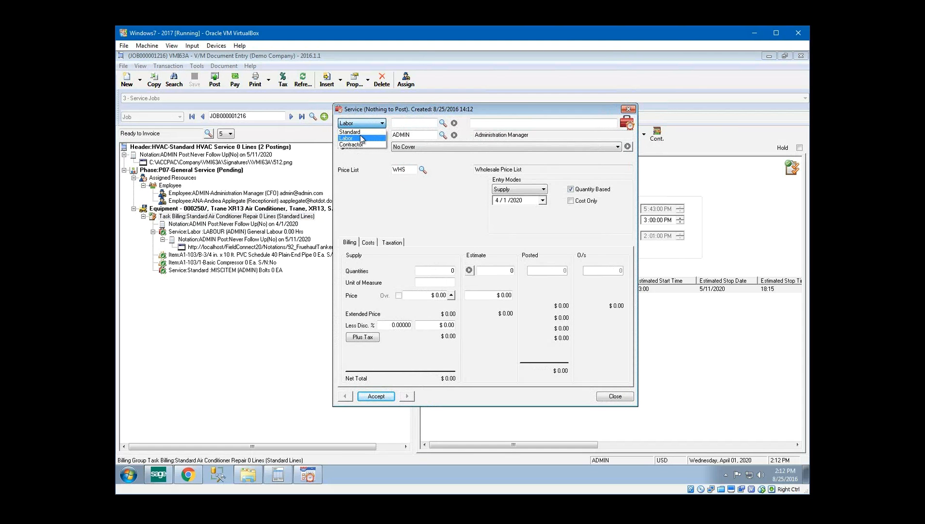
click(359, 138)
click(443, 124)
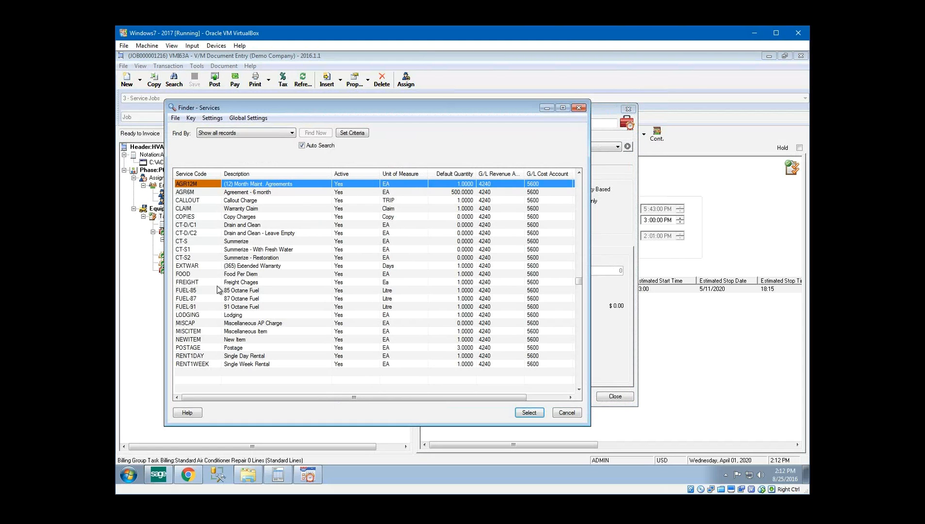
double_click(214, 200)
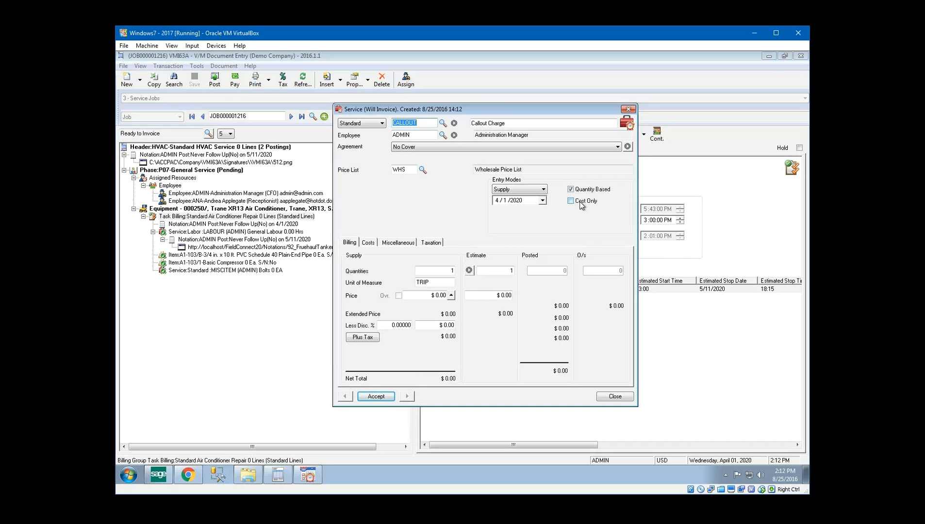
Make the Callout Charge line cost only and non-billable, set its unit cost to $25, and accept it
click(577, 202)
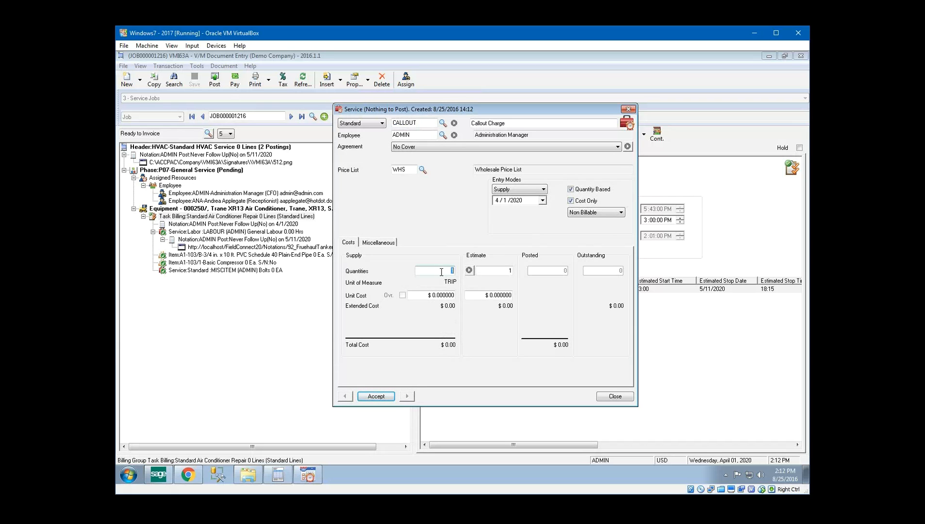
key(Tab)
text(25)
key(Tab)
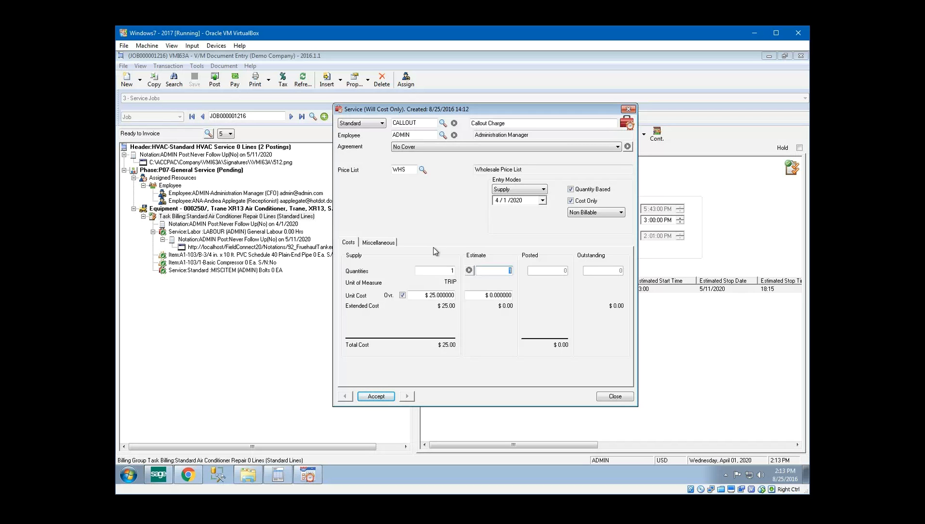
click(376, 396)
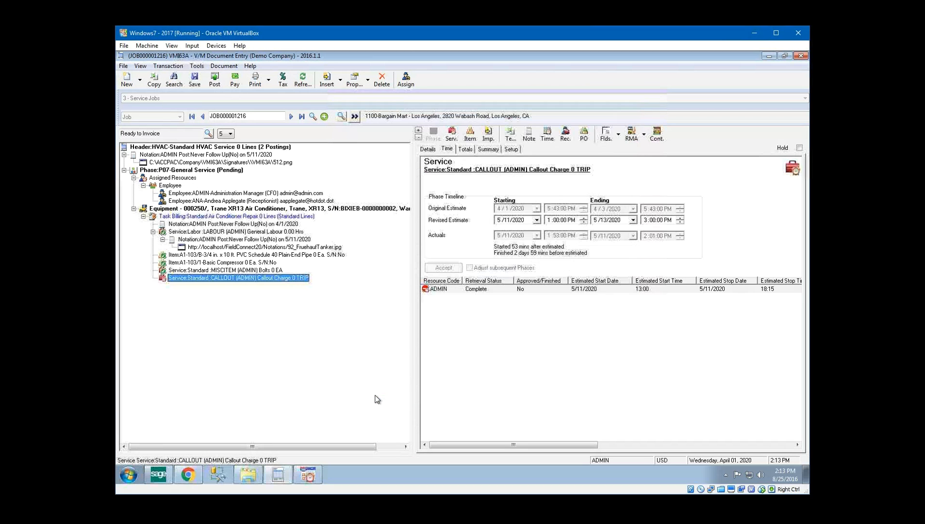
Post the cost-only Callout Charge line and confirm the posting
click(214, 80)
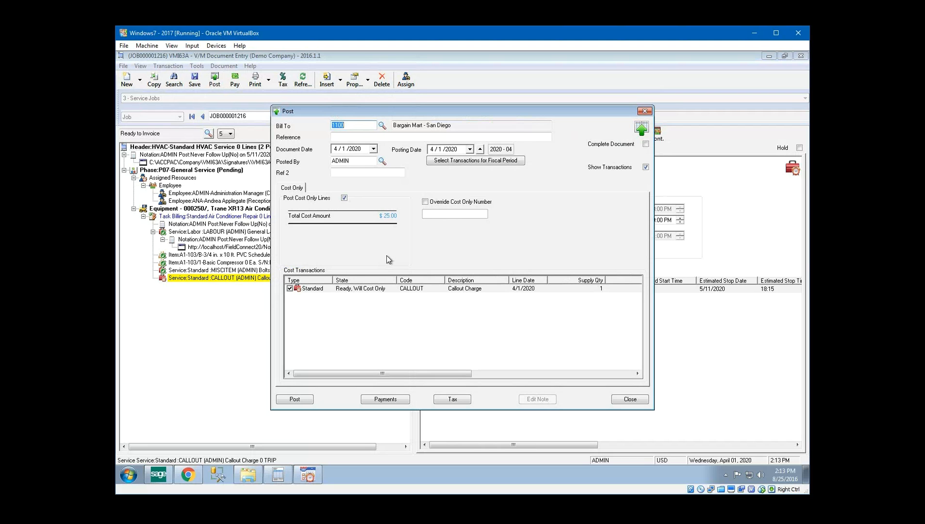
click(297, 399)
click(429, 277)
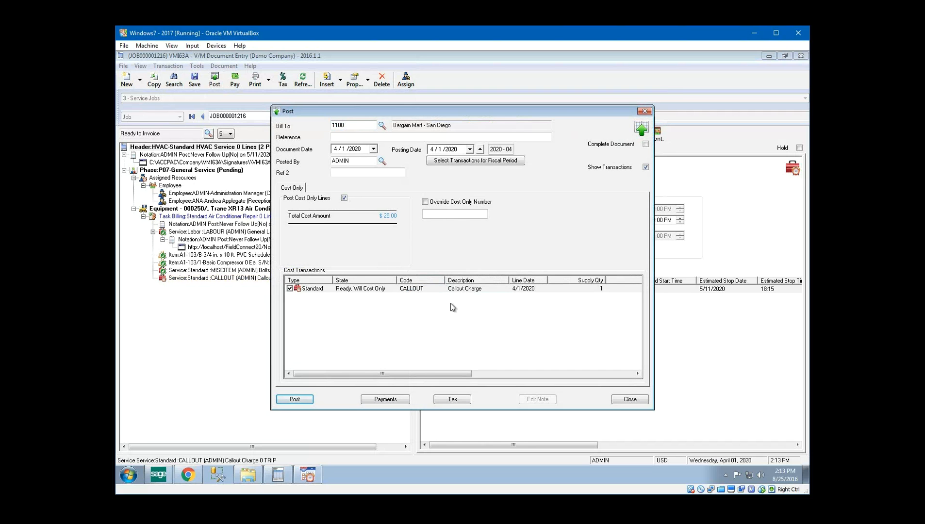
click(440, 278)
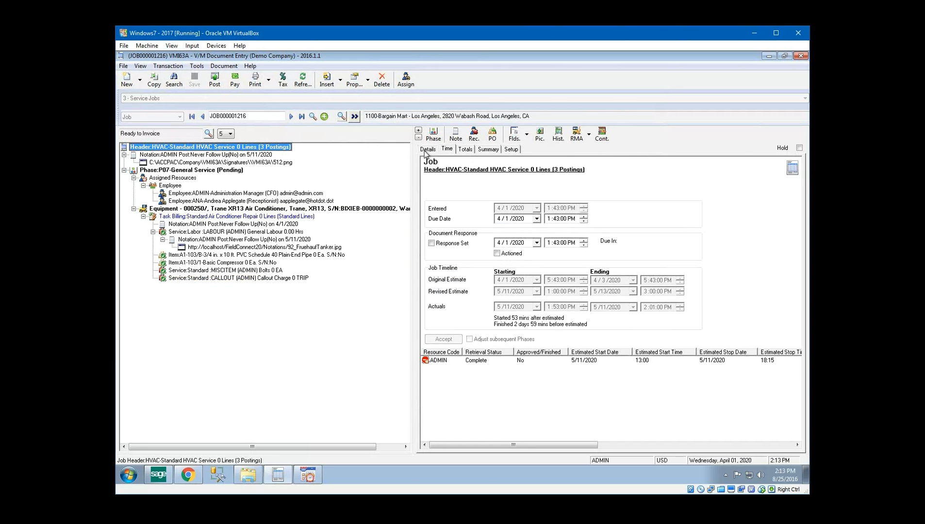
Review the job's totals, examining the posted labor and services costs
click(465, 150)
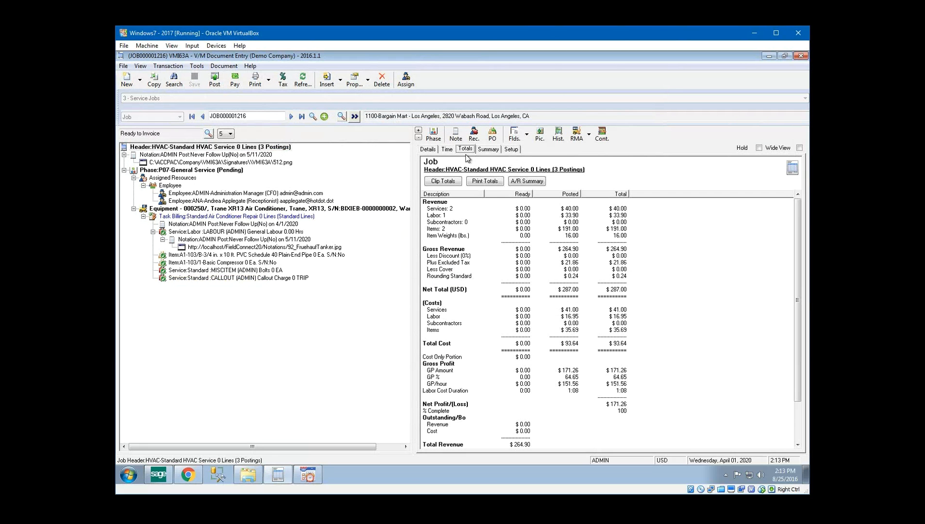
click(570, 316)
click(566, 309)
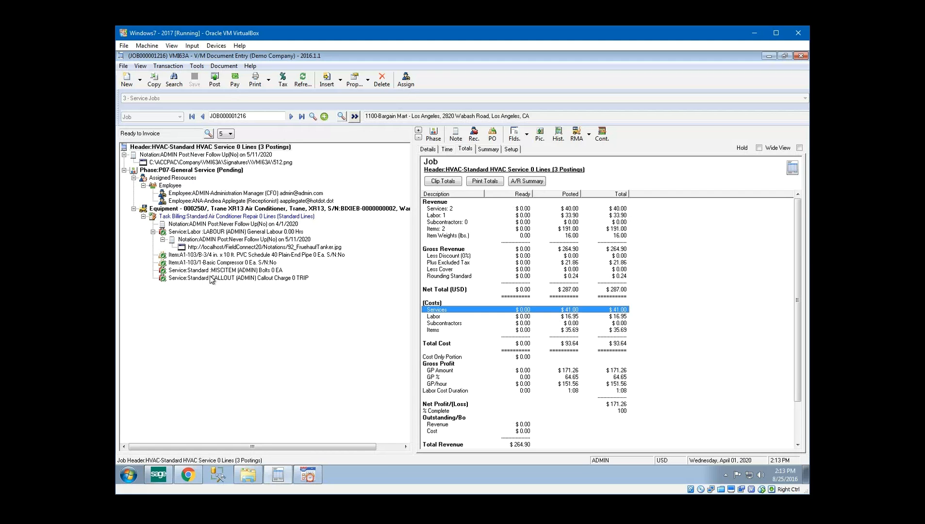
Try a supplied cost quantity of 10 hours and a billing quantity of 8 hours on the General Labour line
double_click(226, 232)
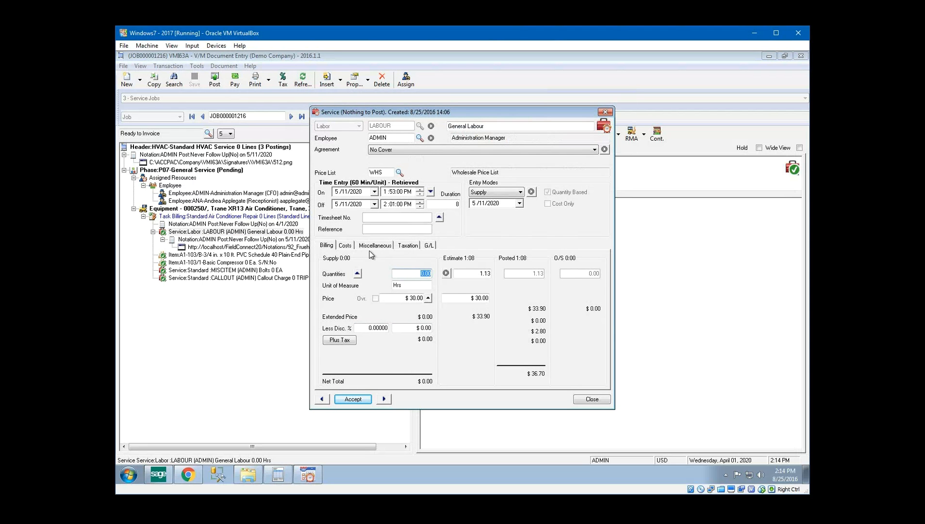
click(345, 245)
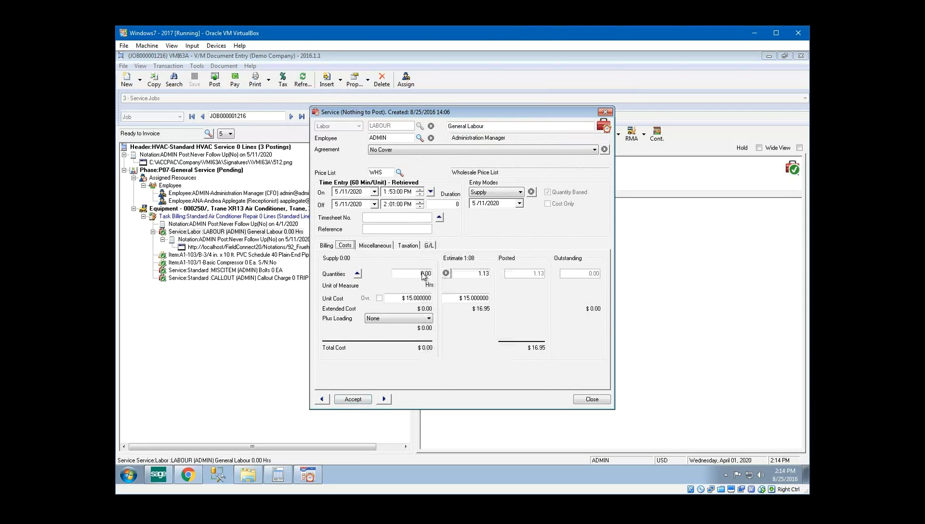
text(10)
key(Tab)
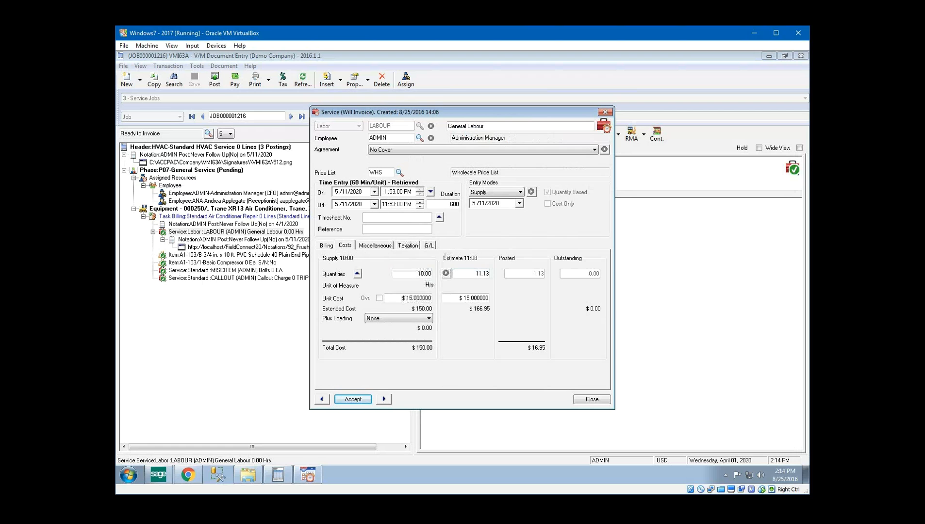
click(333, 247)
click(424, 276)
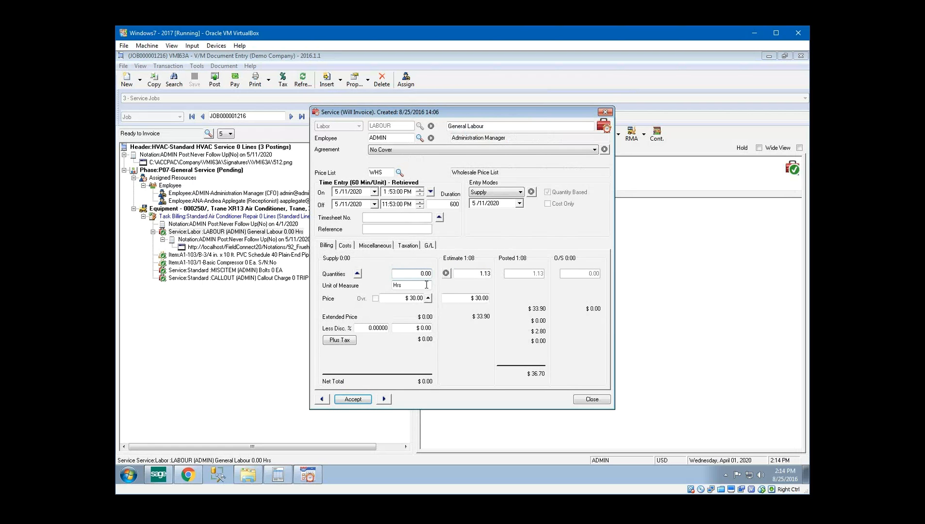
key(Tab)
Set the General Labour cost quantity to 10 hours again, compare it with the billing quantity, and close the line without accepting
click(345, 245)
double_click(410, 272)
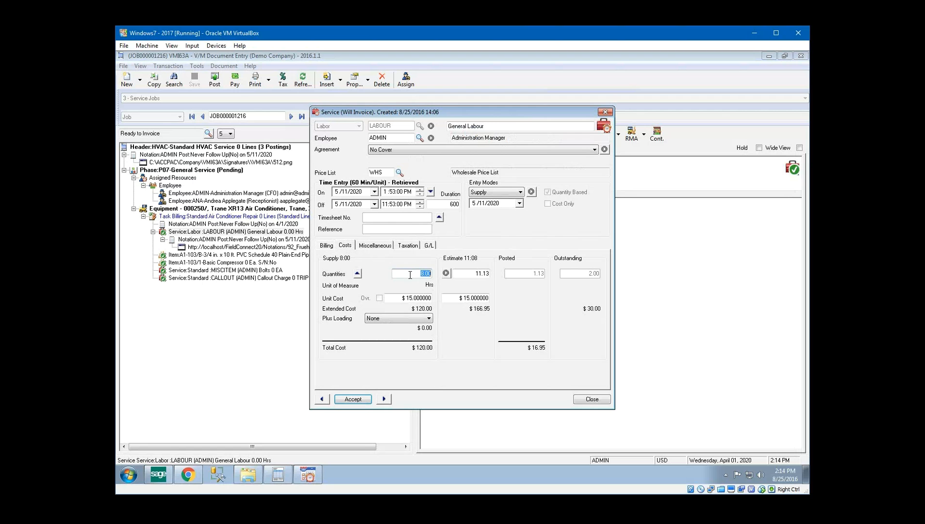
text(10)
key(Tab)
click(334, 246)
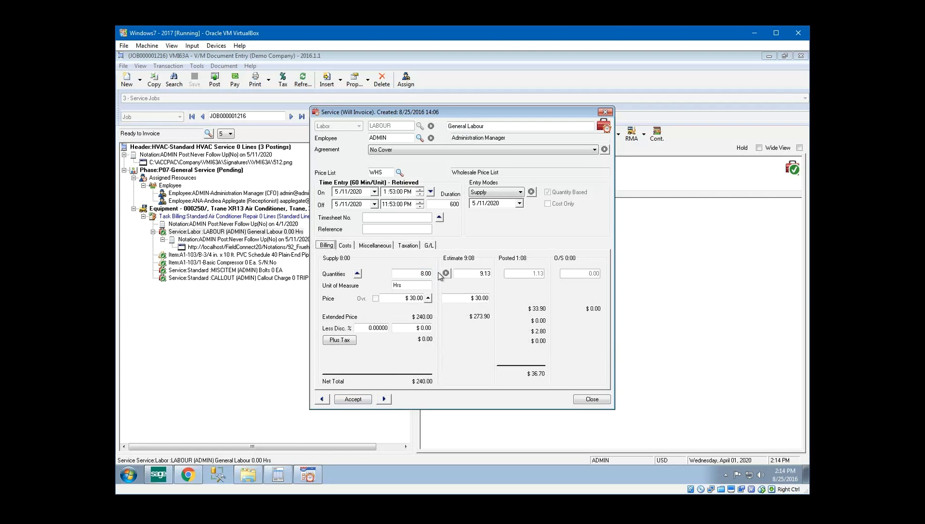
click(346, 246)
click(411, 273)
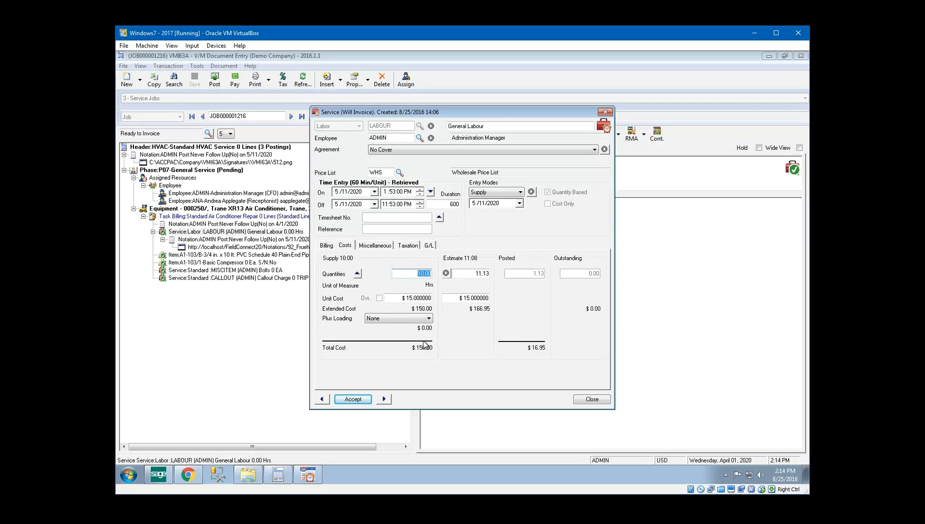
click(597, 401)
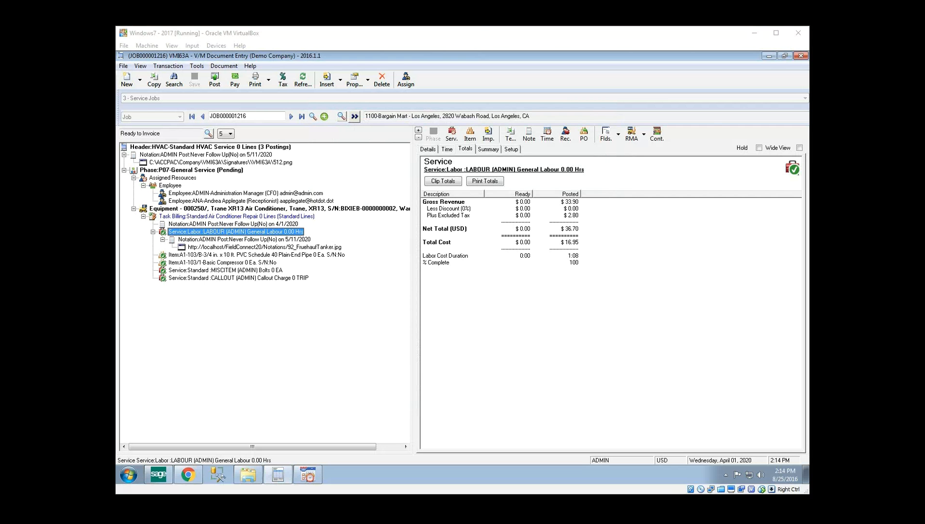
Switch to Service Manager Advanced Scheduling, maximize it, and compare the month, week and day calendars for May 11, 2020
click(307, 475)
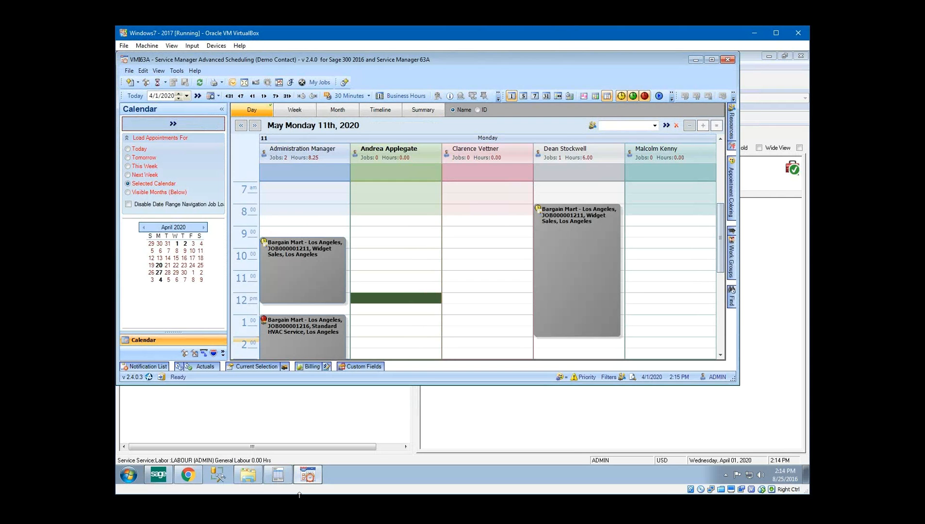
click(711, 59)
mouse_move(601, 226)
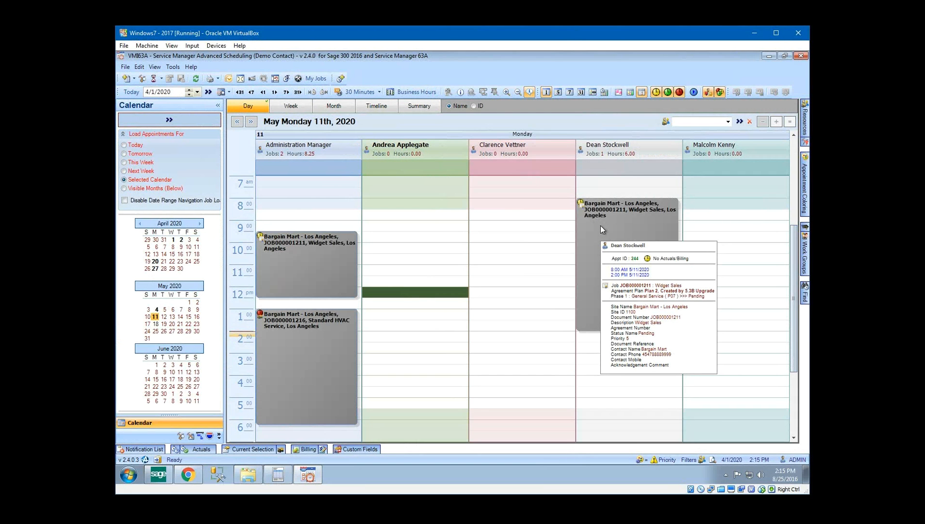
click(290, 111)
click(333, 111)
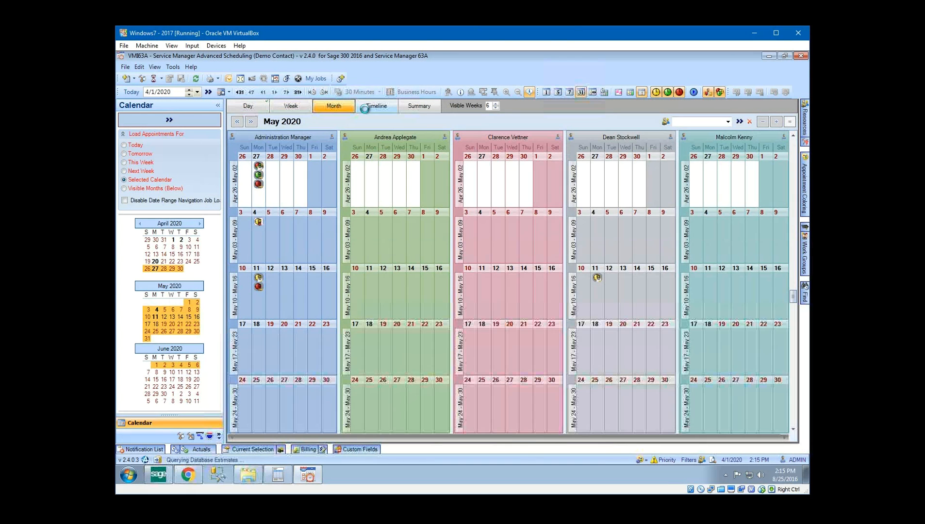
click(288, 109)
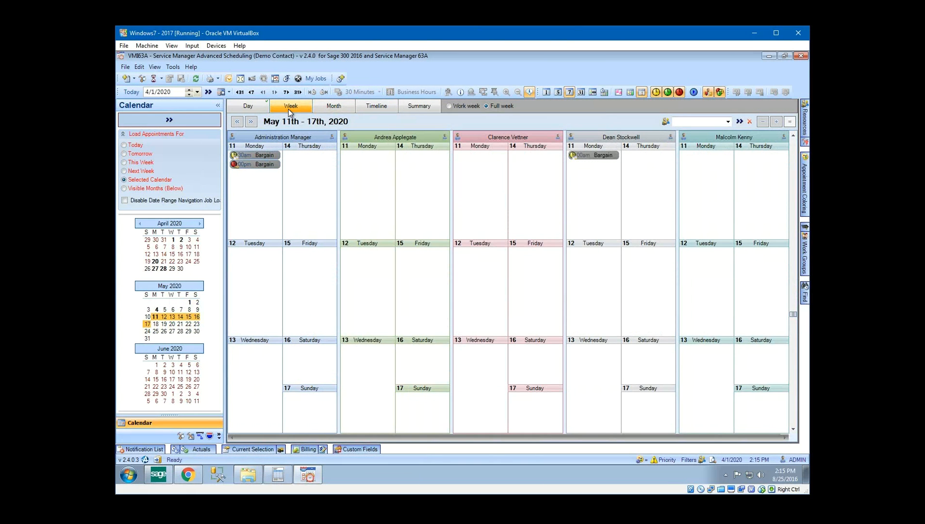
click(255, 111)
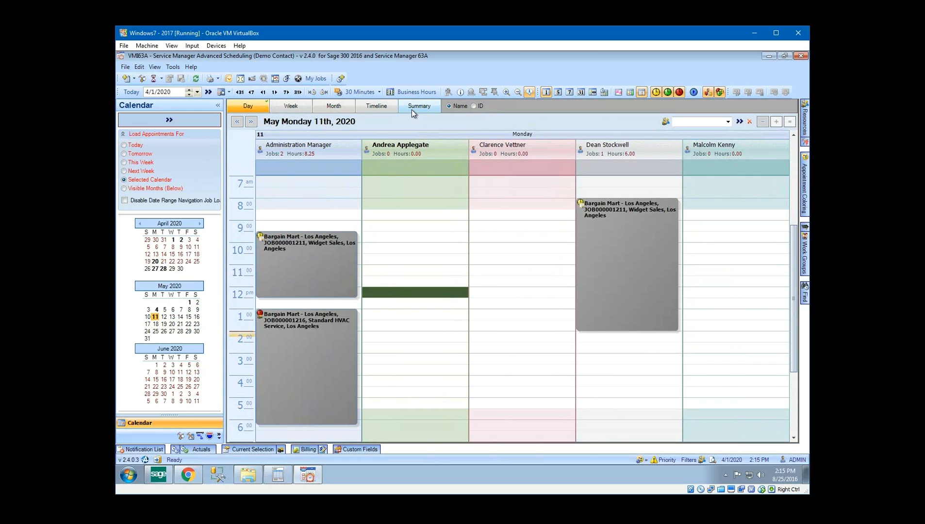
Load the April 1, 2020 appointments, review the resource summary of total hours for April 1–11, and return to the day calendar
click(411, 110)
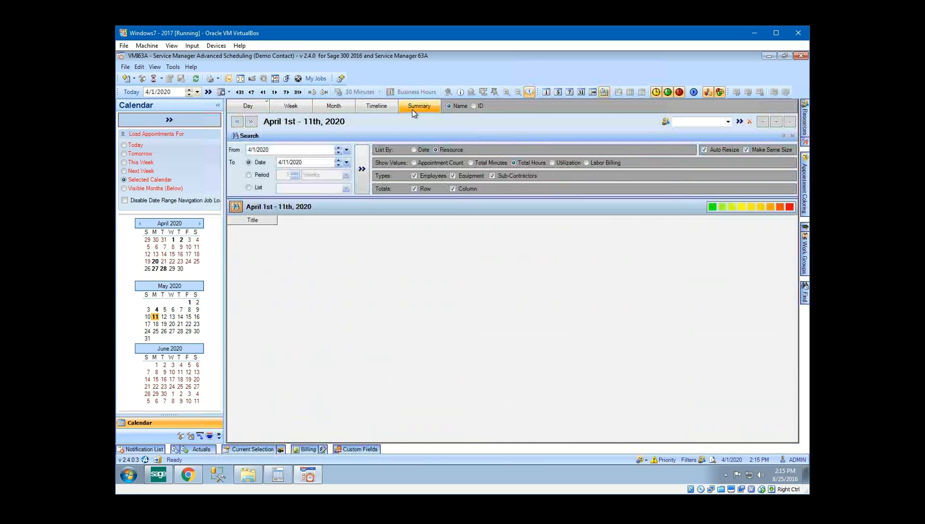
click(175, 240)
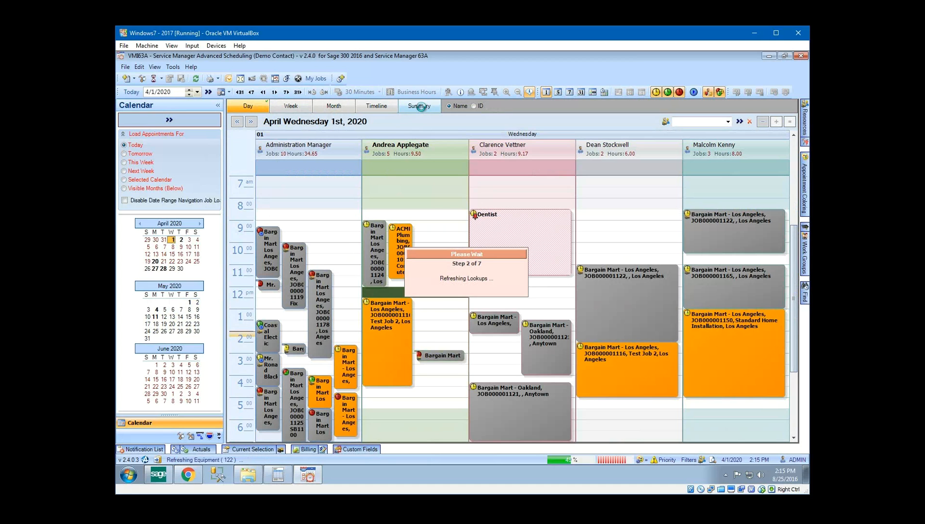
click(420, 107)
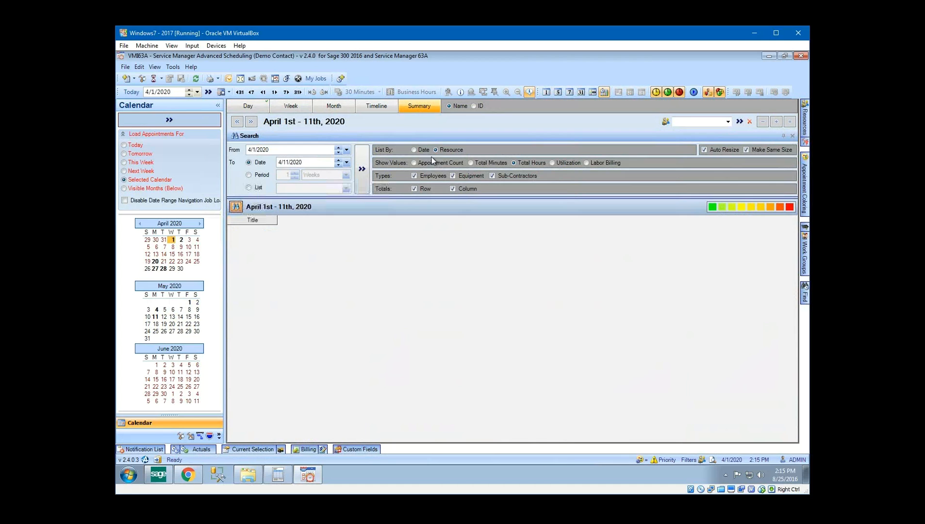
click(362, 177)
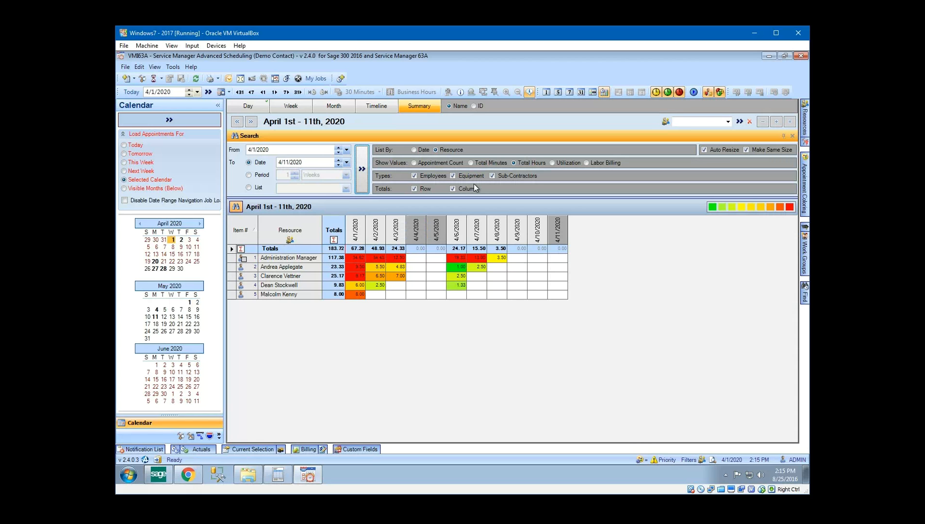
click(257, 105)
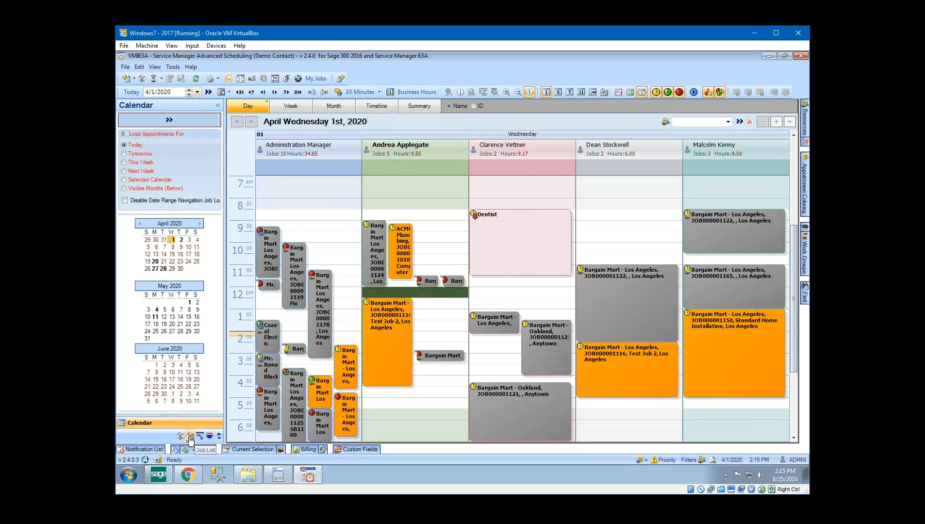
List jobs for yesterday, today and tomorrow with the available resources hidden, and select the Coastal Electric Company job
click(190, 437)
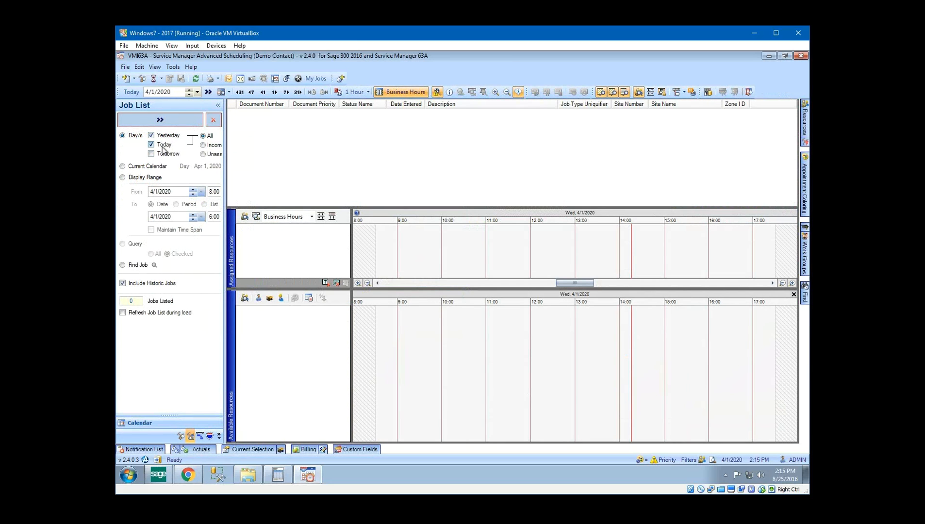
click(805, 292)
click(794, 294)
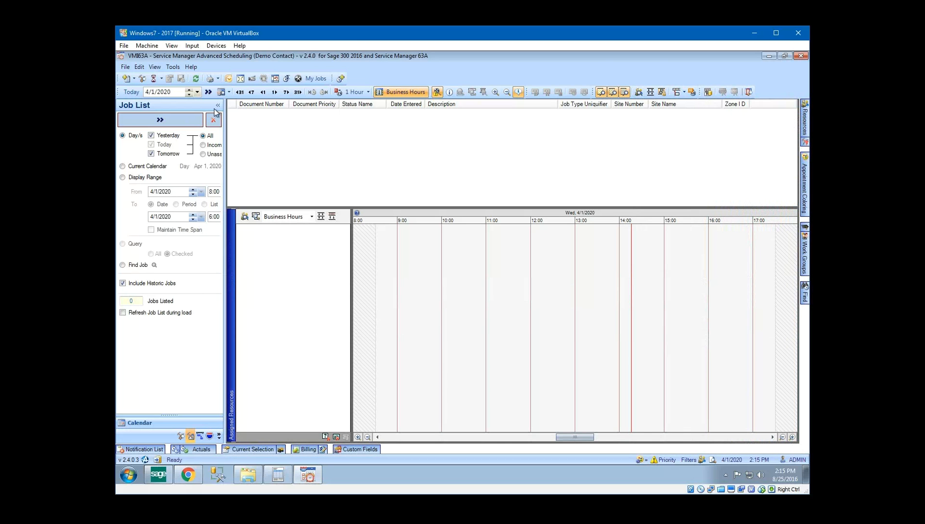
click(183, 122)
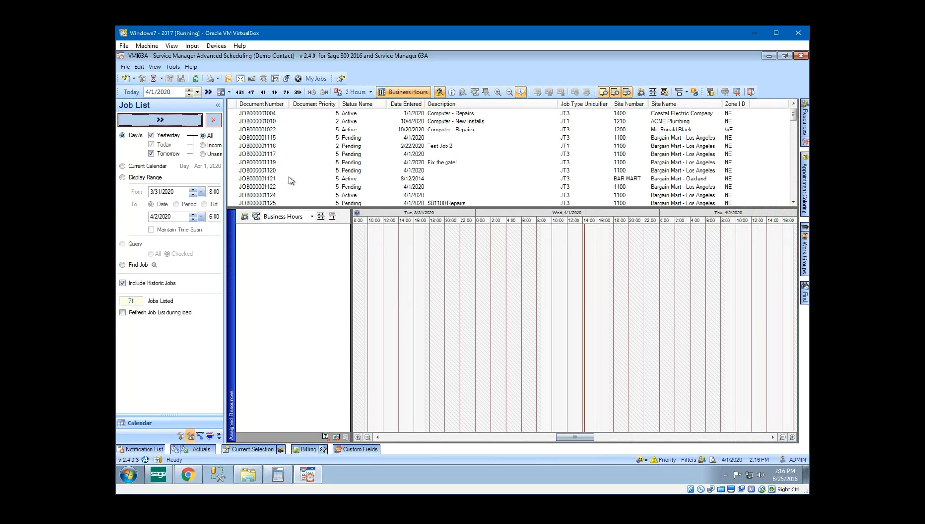
click(561, 115)
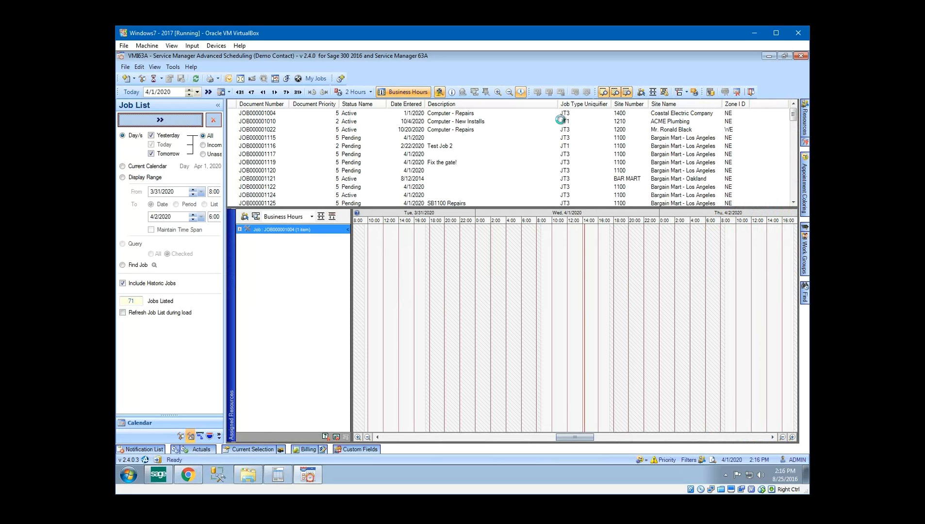
Review the assigned resources and schedules of several listed jobs, including ACME Plumbing and Coastal Electric Company, ending with Test Job 2
click(562, 122)
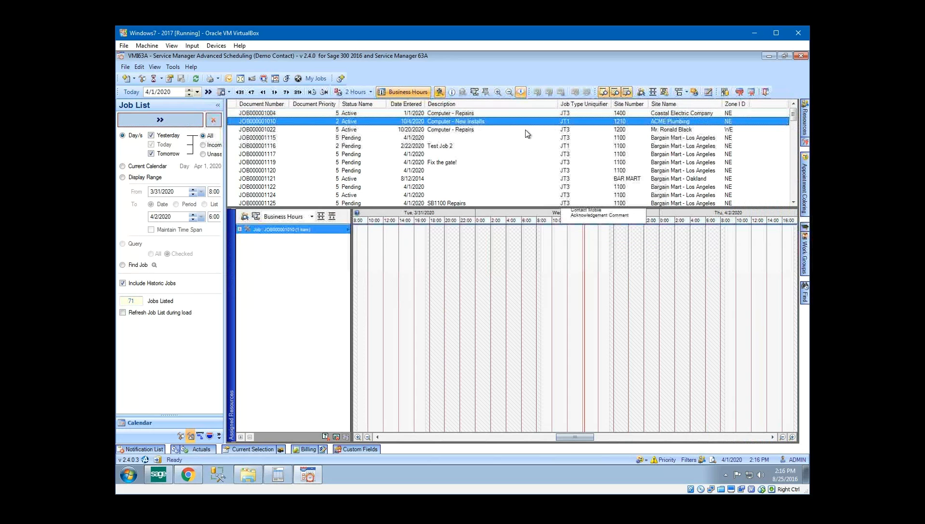
click(271, 115)
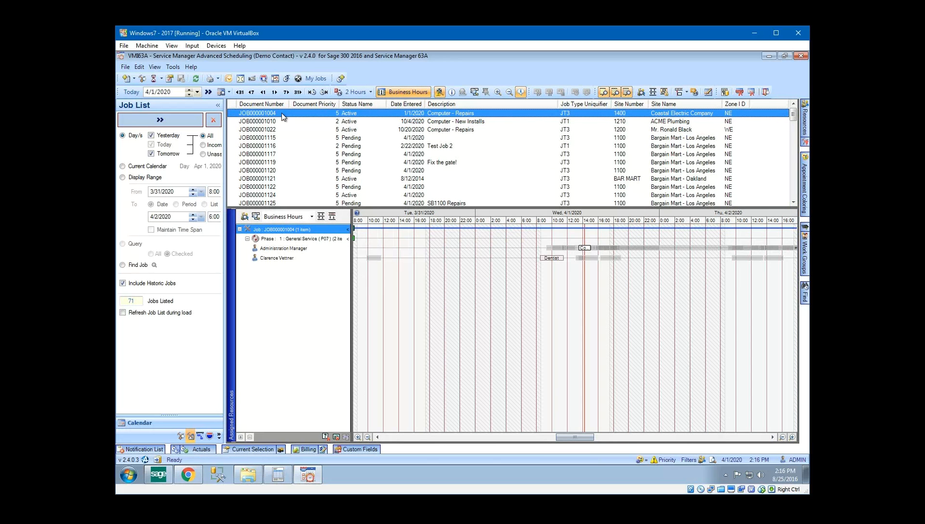
click(387, 122)
mouse_move(392, 134)
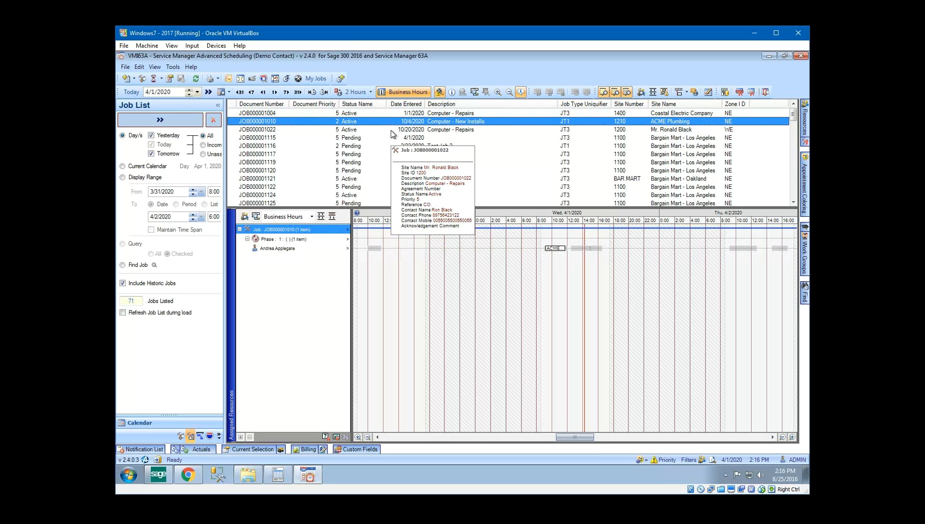
mouse_move(411, 157)
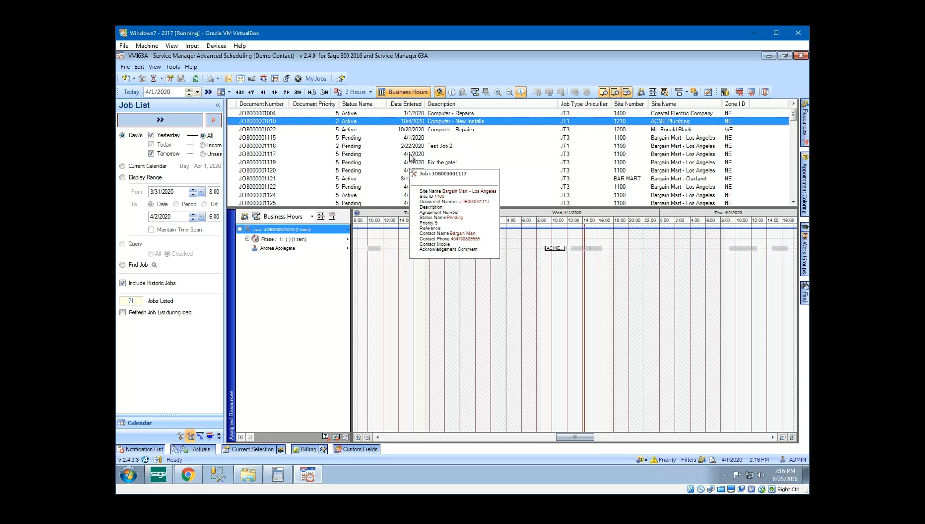
click(366, 129)
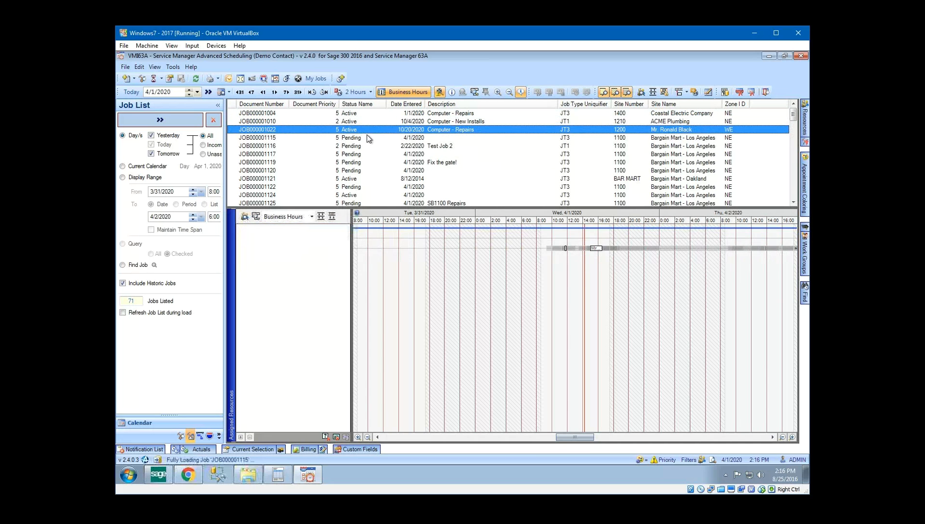
click(367, 137)
click(368, 146)
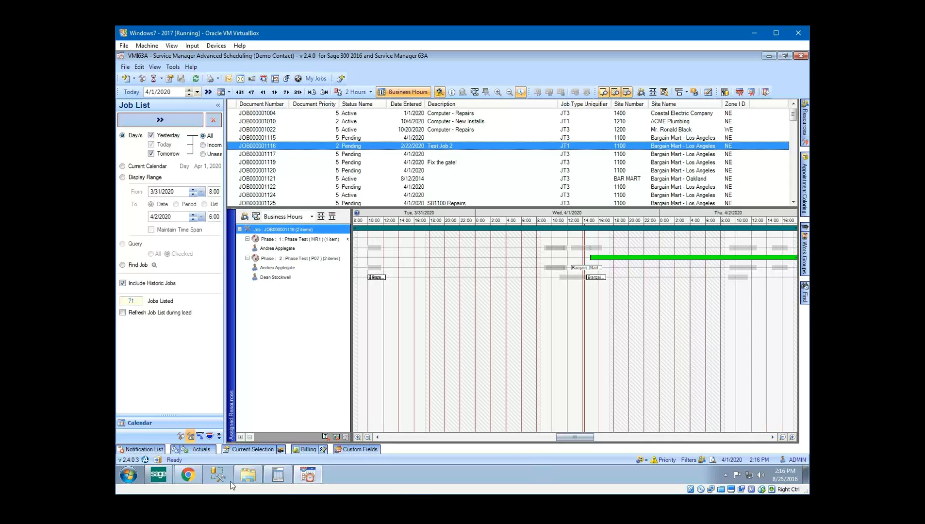
Switch to Document Entry, collapse the HVAC job's equipment branch, and add a Normal Billing group under the General Service phase
click(201, 474)
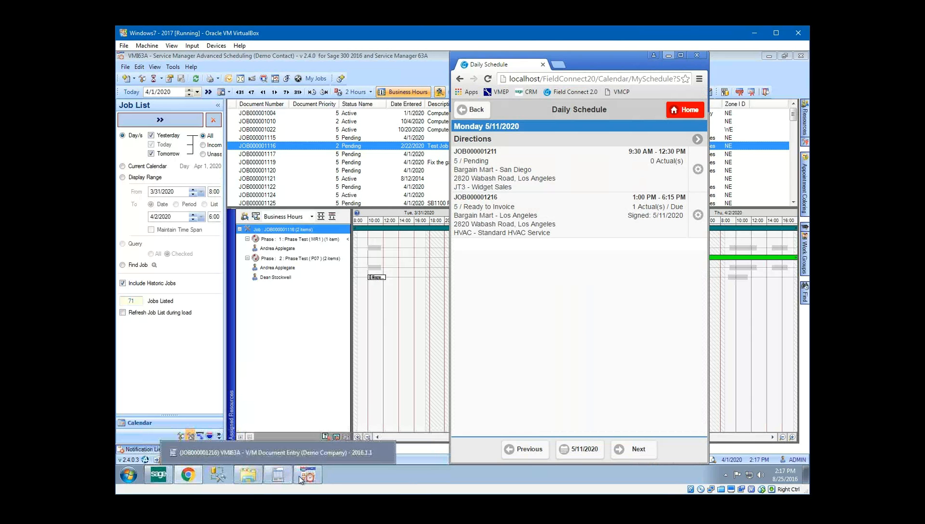
click(280, 476)
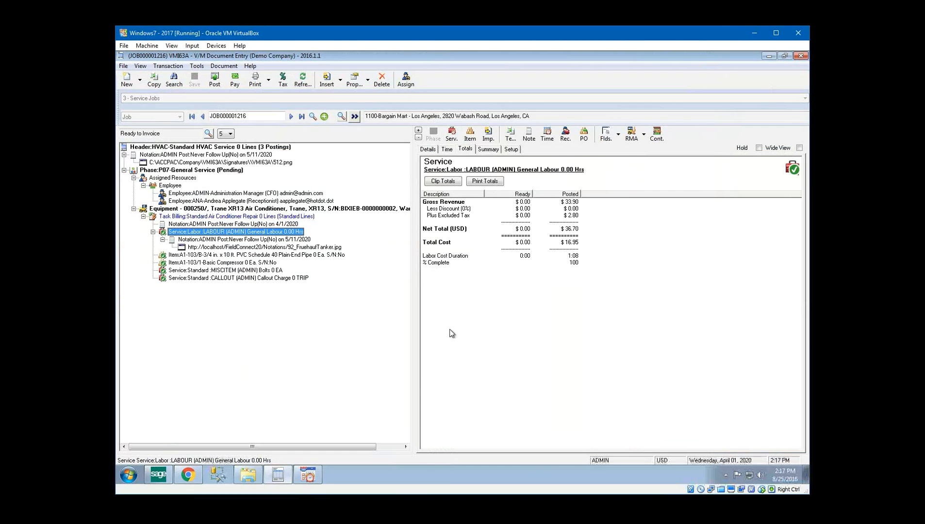
click(134, 209)
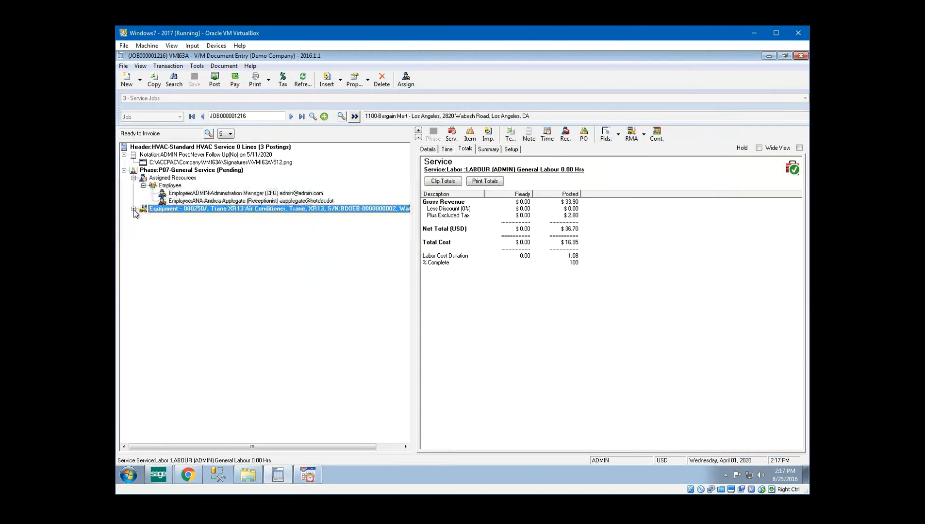
click(160, 171)
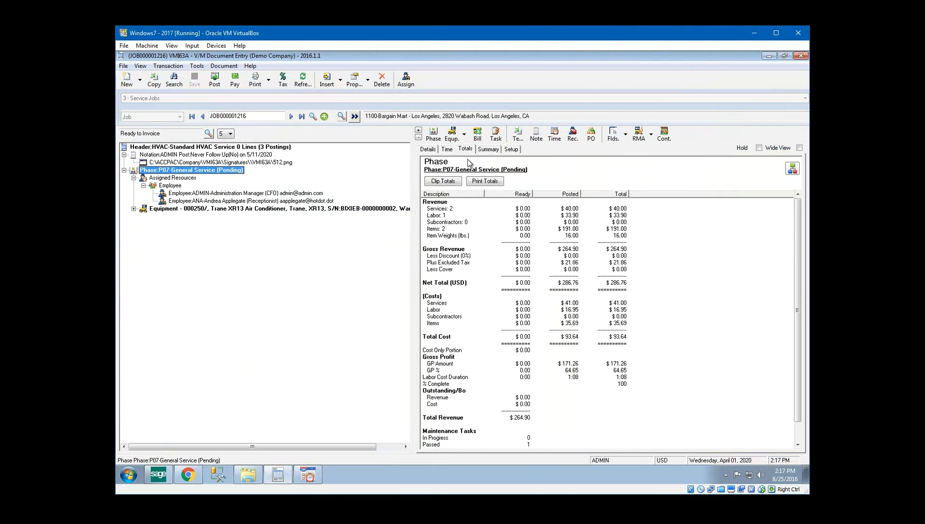
click(478, 135)
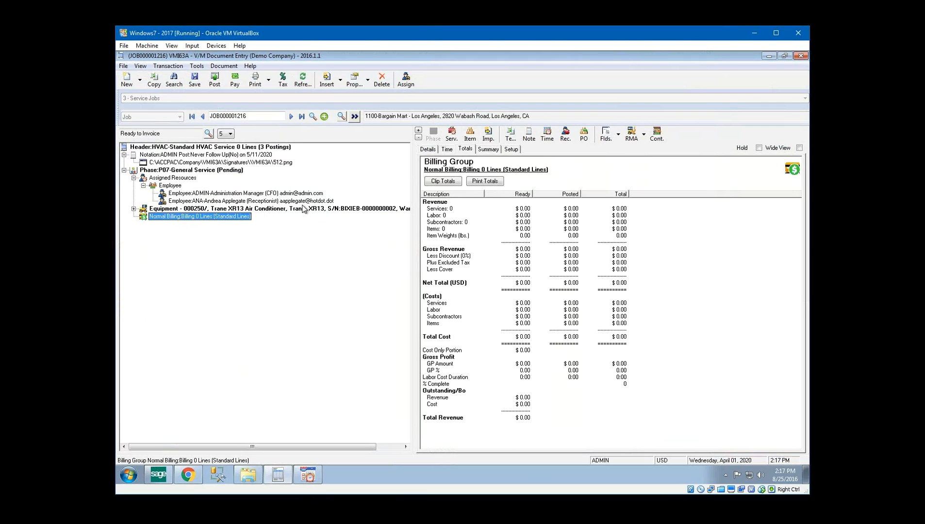
Add item A1-900/K (BIXI Bike) with quantity 2 to the Normal Billing group, accepting it without matching serial numbers
click(470, 136)
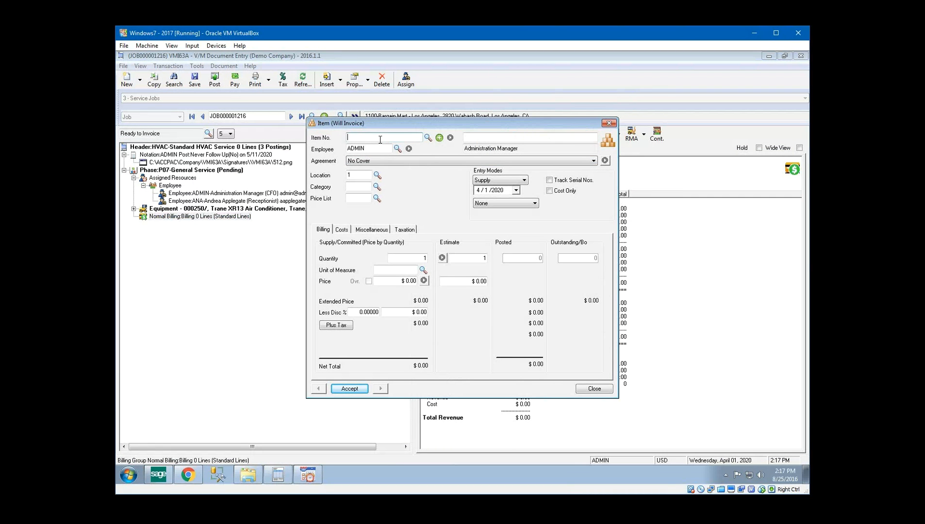
text(a1900k)
key(Tab)
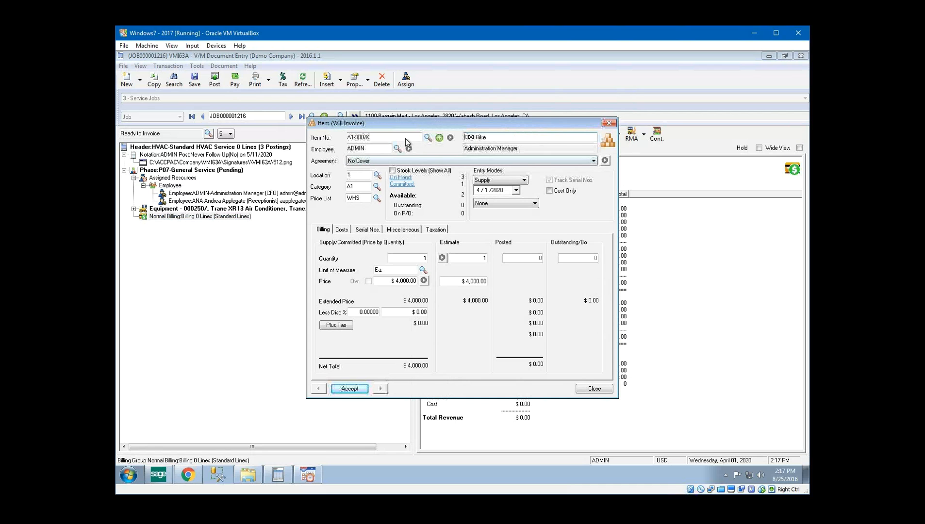
key(Tab)
key(Tab)
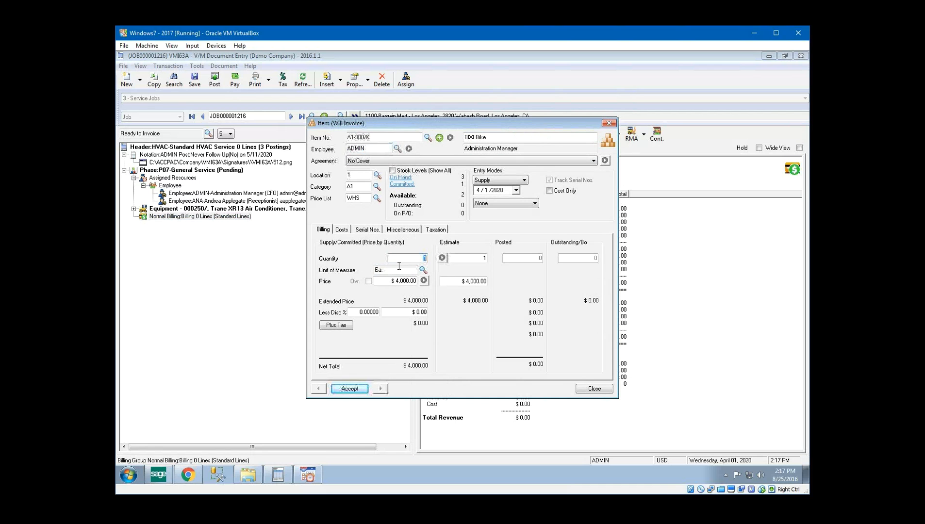
text(2)
key(Tab)
click(349, 389)
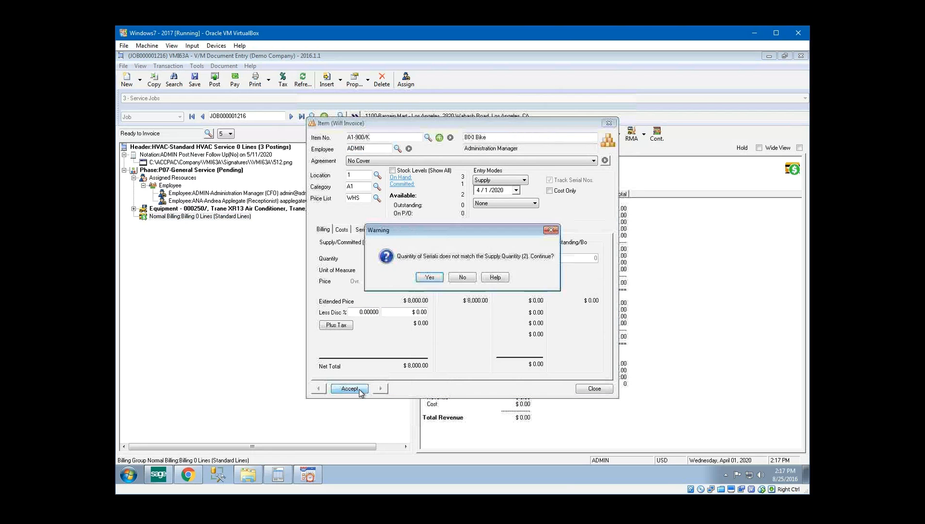
click(431, 279)
Generate a single purchase requisition for the BIXI Bike line from vendor 1200, Chloride Systems, post it as a new purchase order, and select the requisition
click(566, 135)
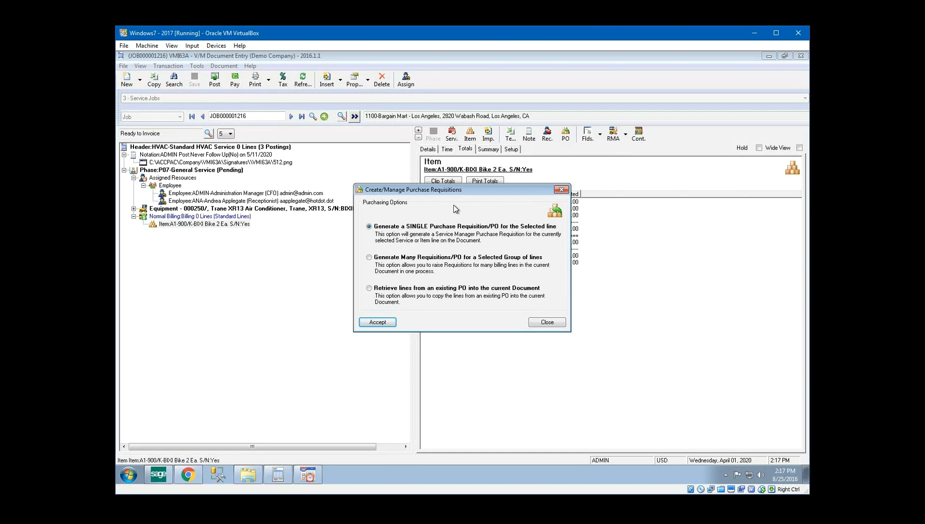
click(388, 323)
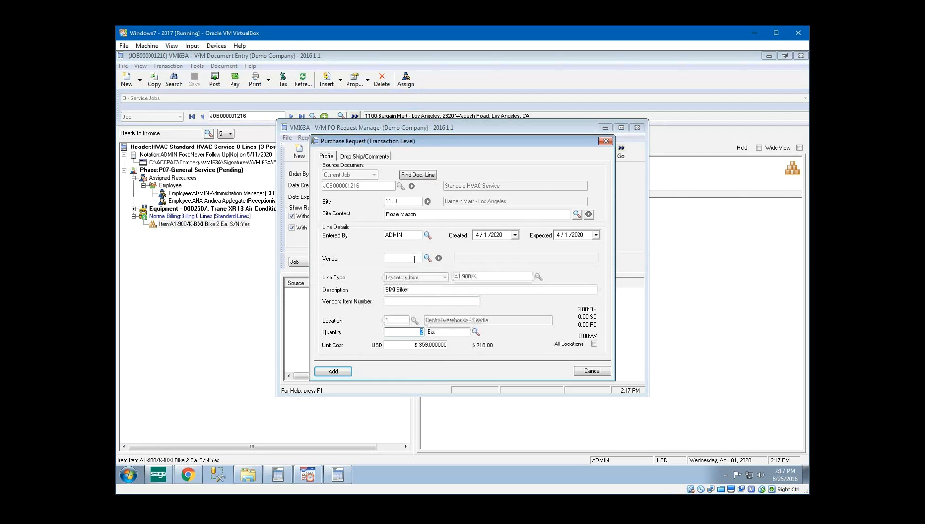
text(1200)
key(Tab)
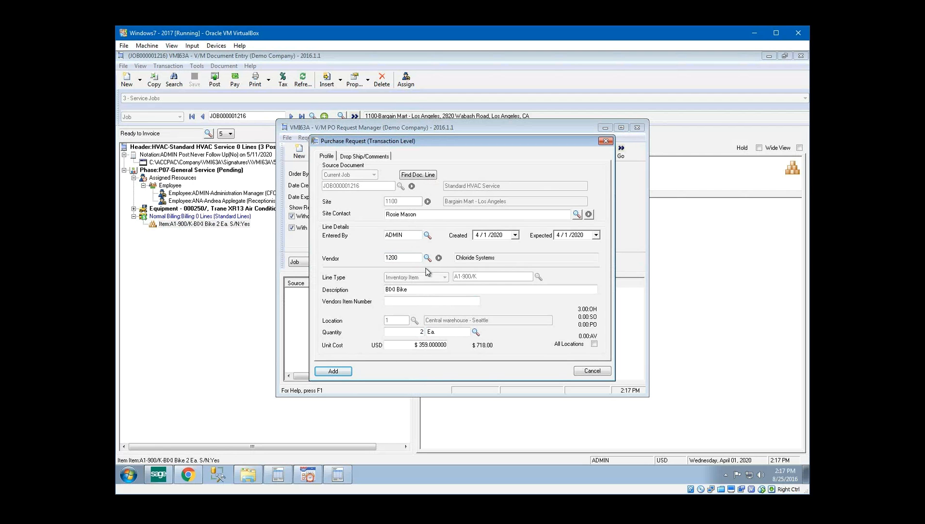
click(346, 372)
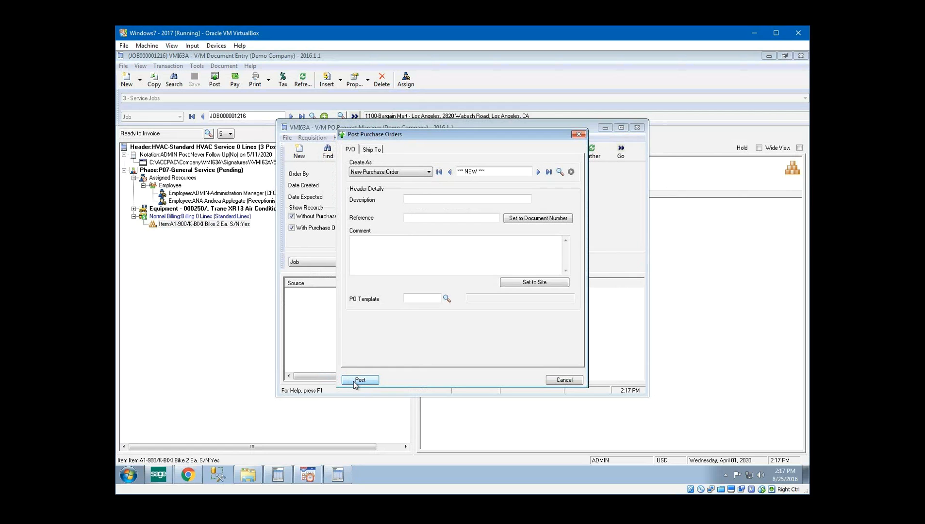
click(356, 384)
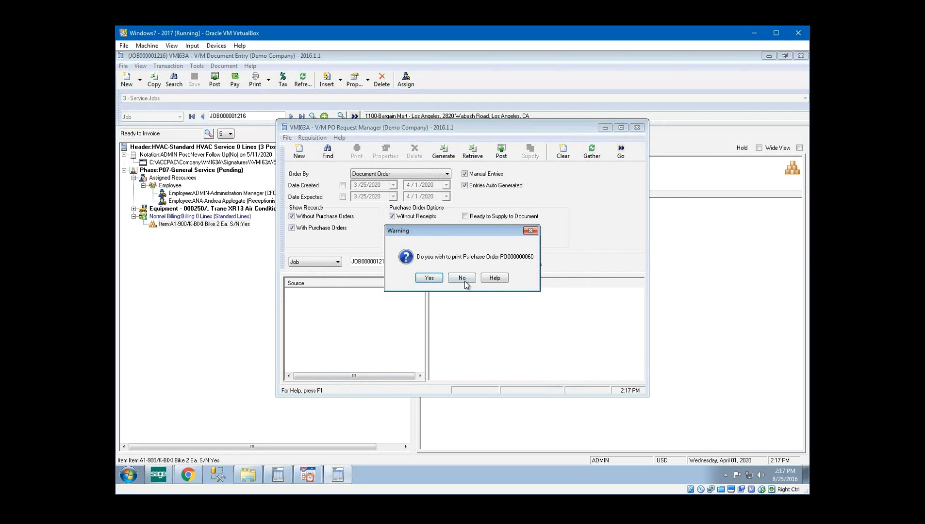
click(425, 276)
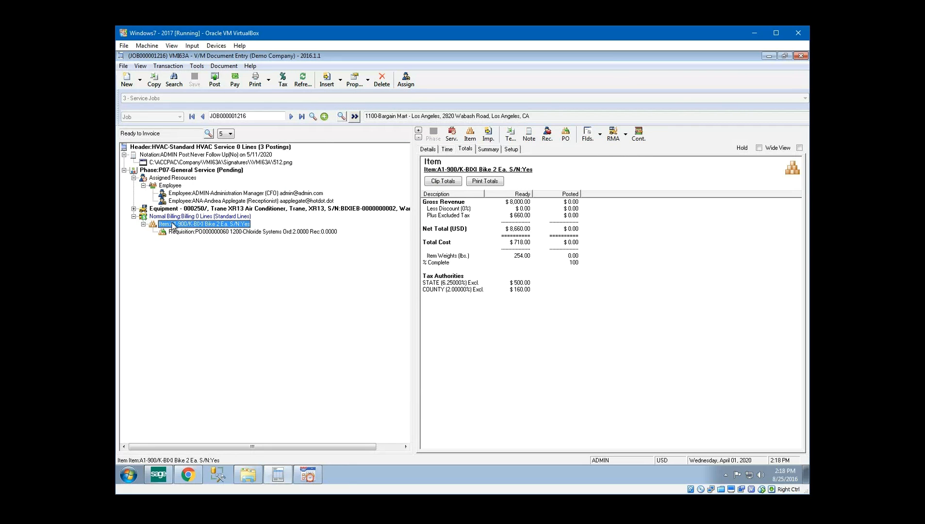
click(209, 232)
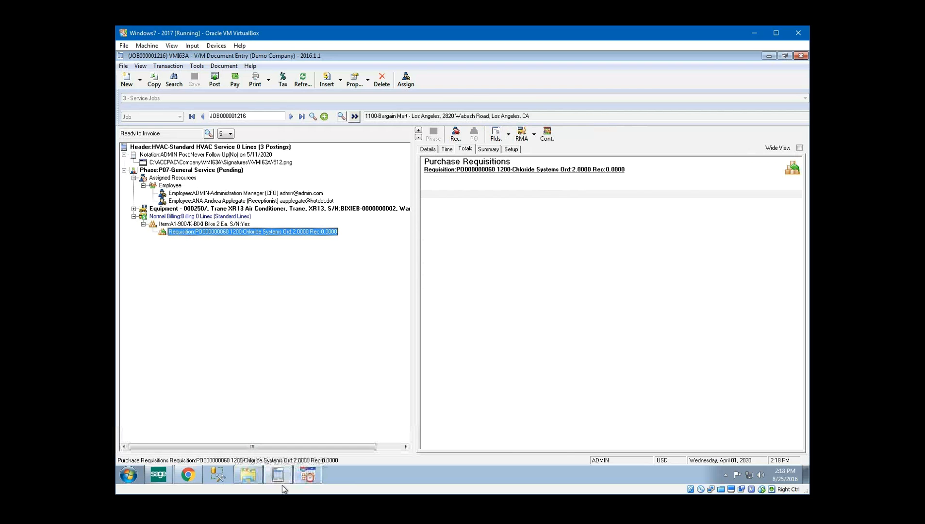
Switch to Field Connect, open the May 11 Standard HVAC Service job's tree, and view the BIXI Bike item details under Normal Billing
click(189, 475)
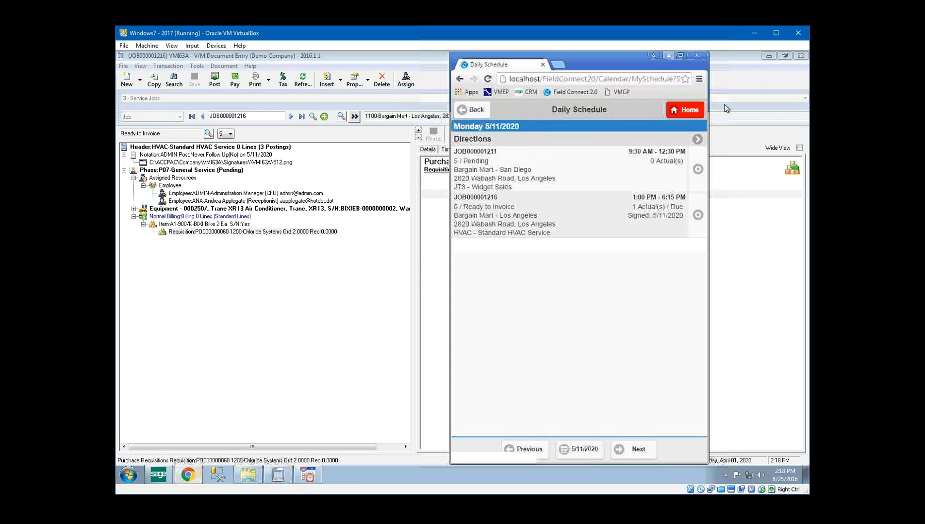
click(769, 56)
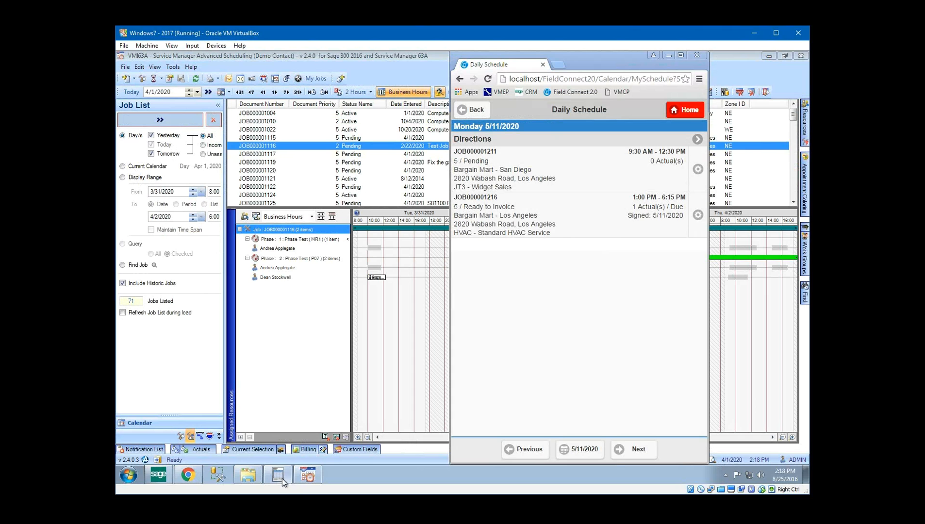
click(520, 228)
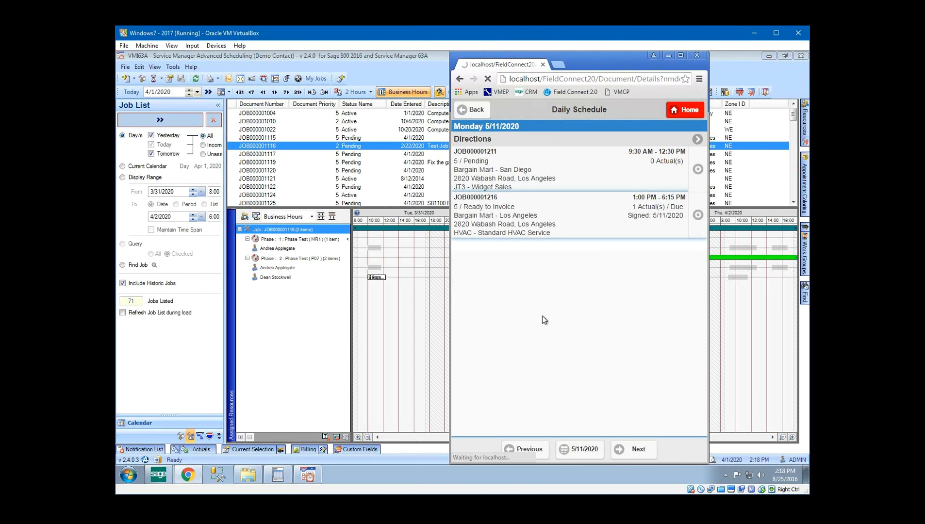
scroll(544, 315, down, 3)
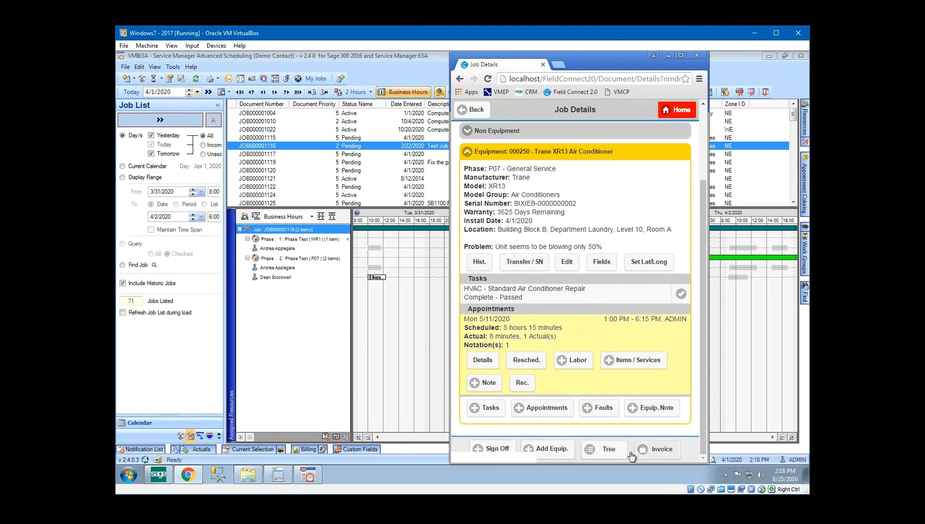
click(603, 453)
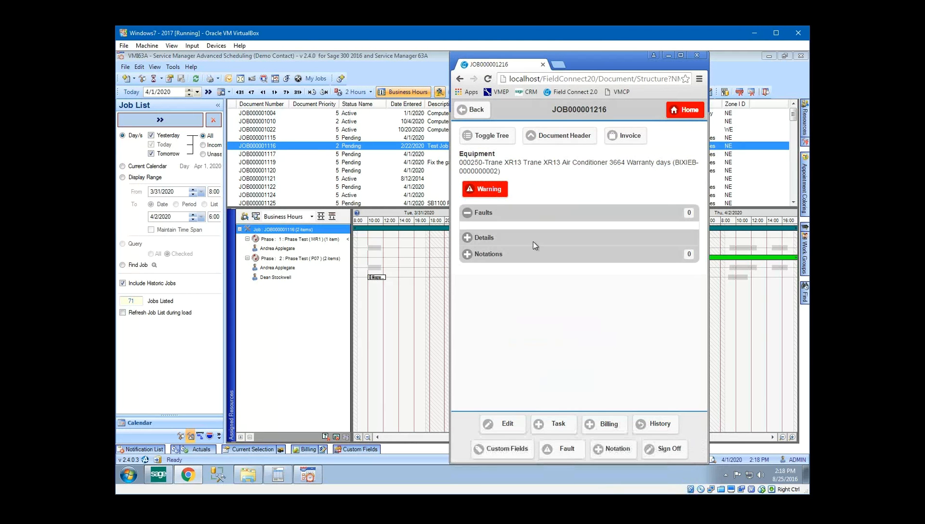
click(490, 136)
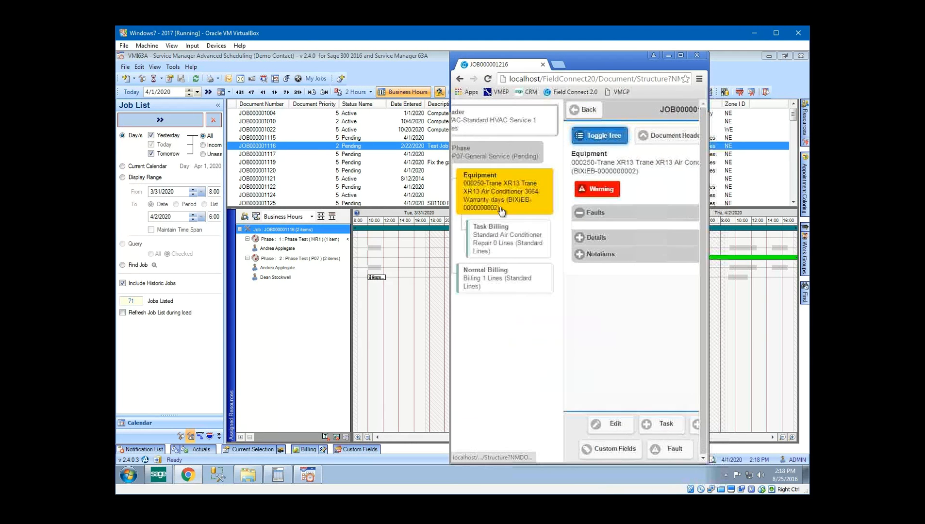
click(491, 290)
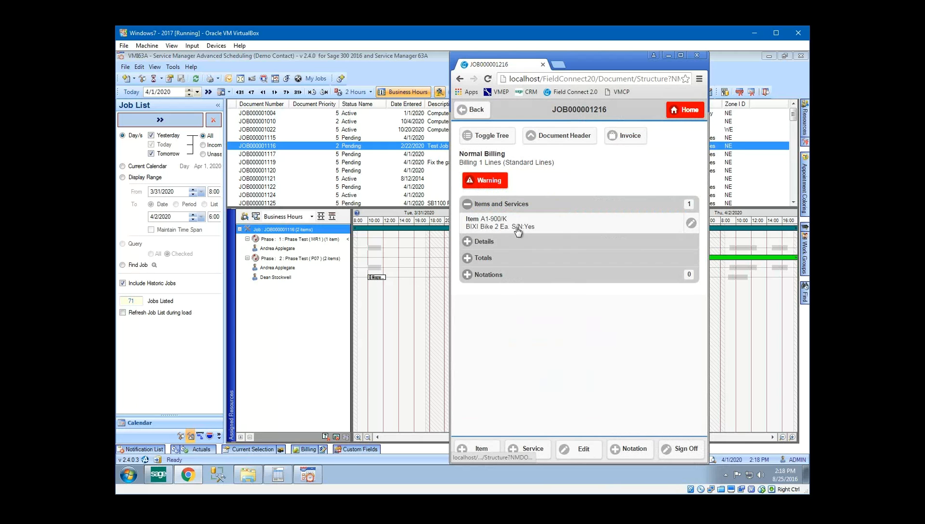
click(514, 228)
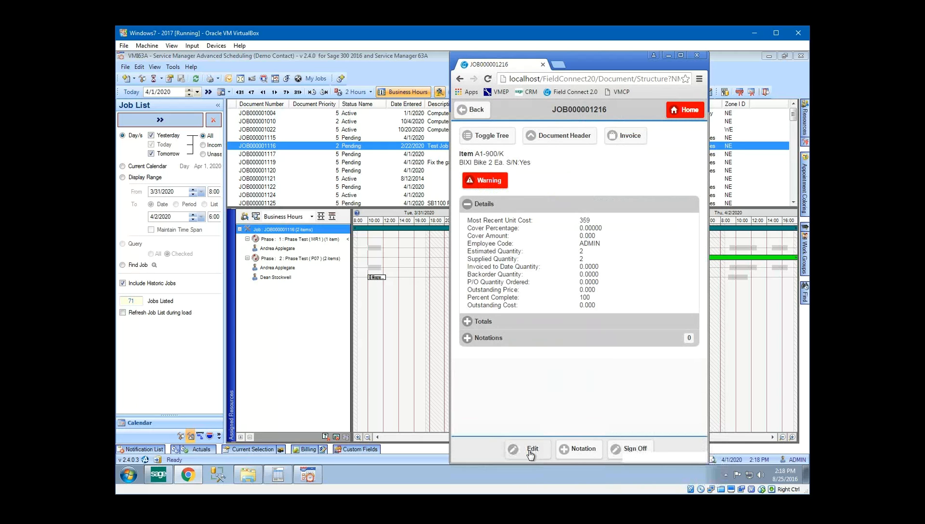
Release the HVAC job from Document Entry and open its BIXI Bike item line for editing in Field Connect
click(529, 452)
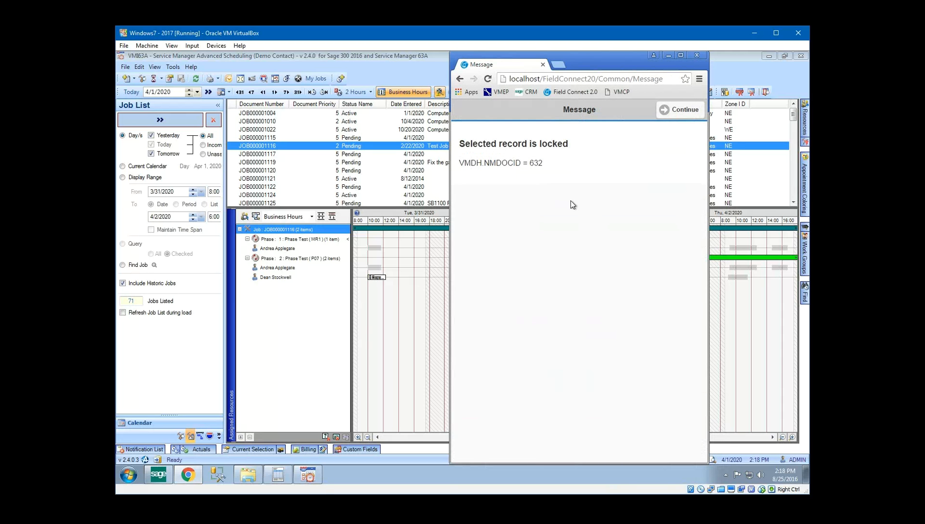
click(280, 477)
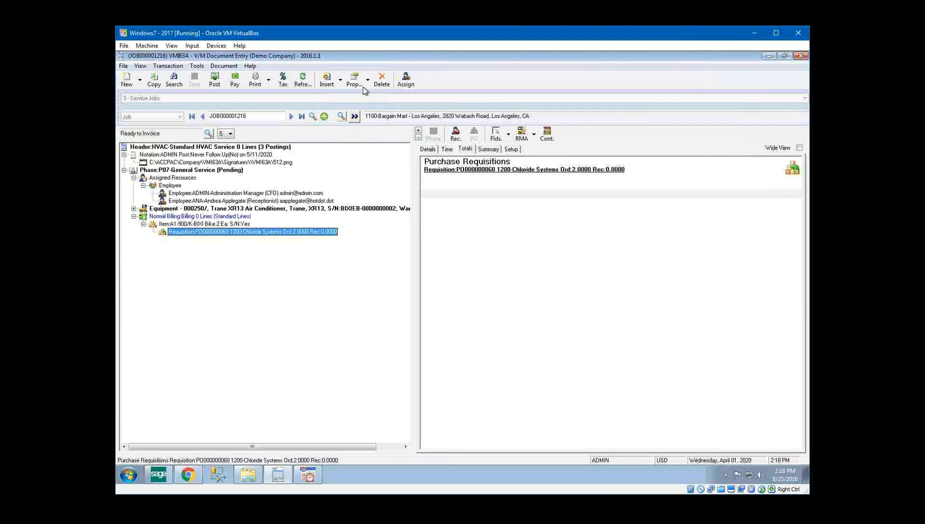
click(324, 116)
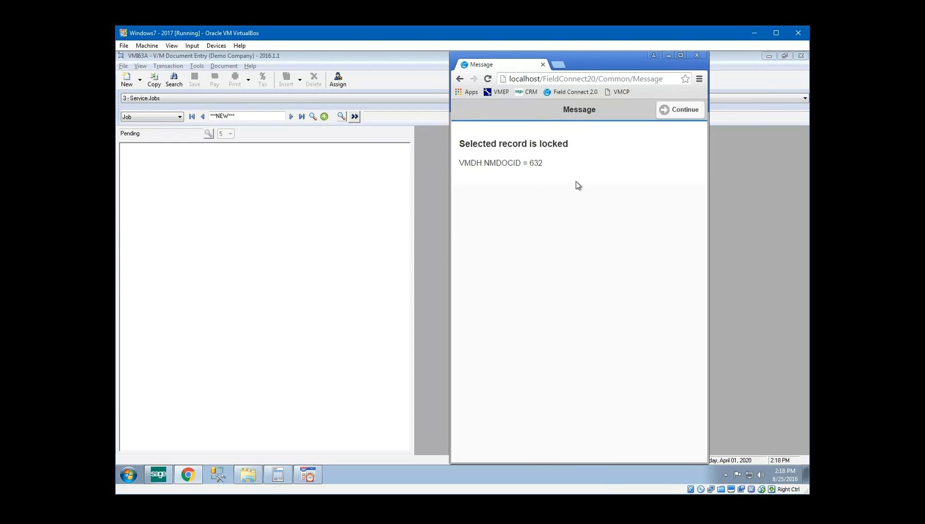
click(666, 110)
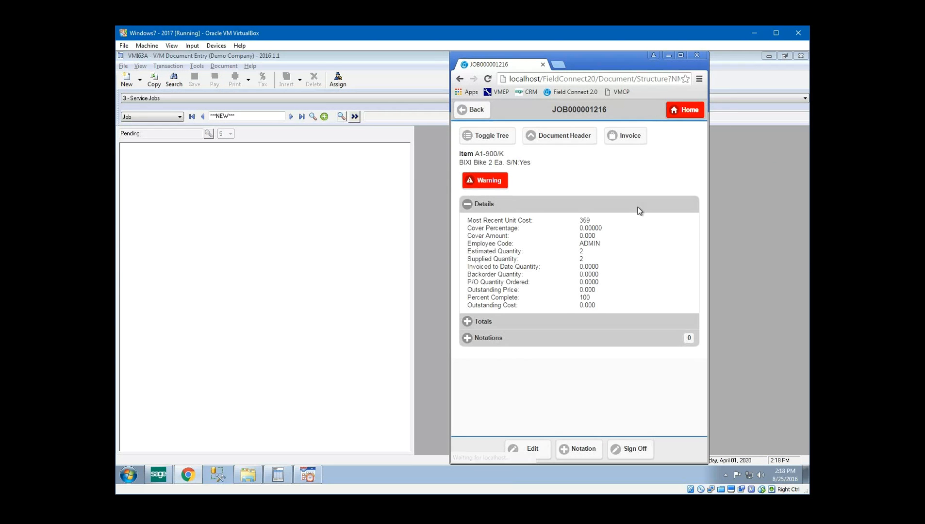
click(528, 449)
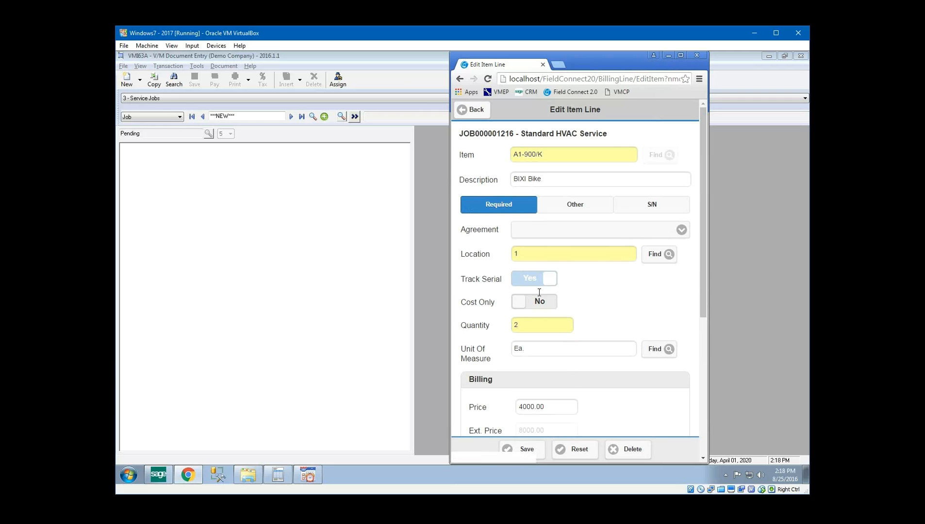
Set the BIXI Bike line's quantity to 1, save it without matching serial numbers, and return to the Field Connect home page
click(530, 325)
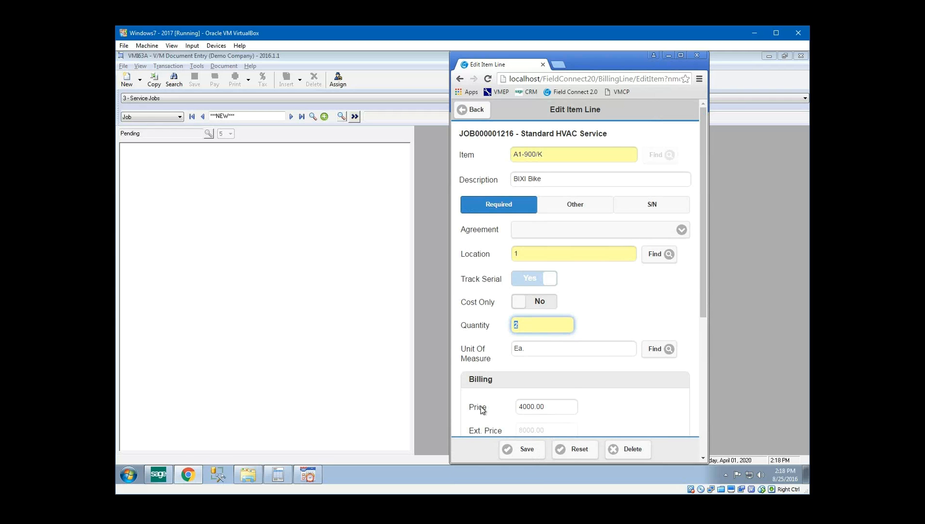
text(1)
key(Tab)
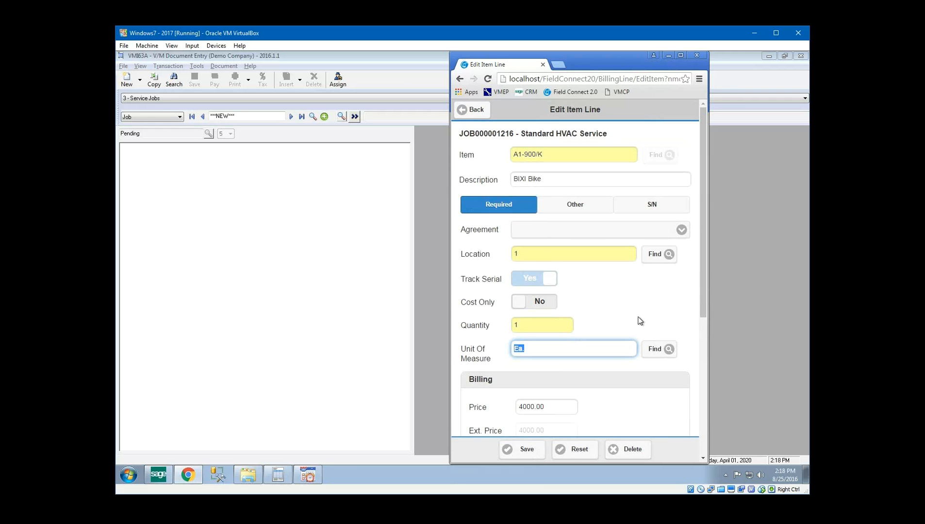
click(529, 448)
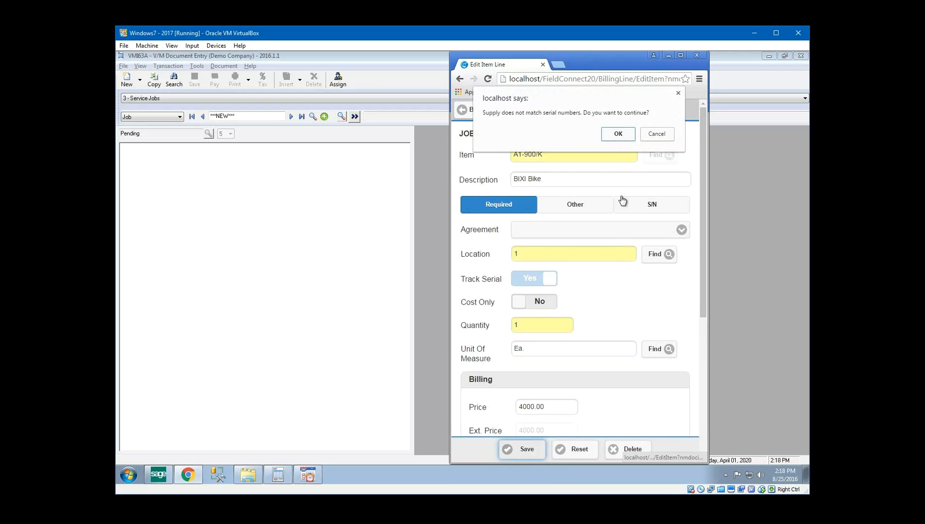
click(619, 134)
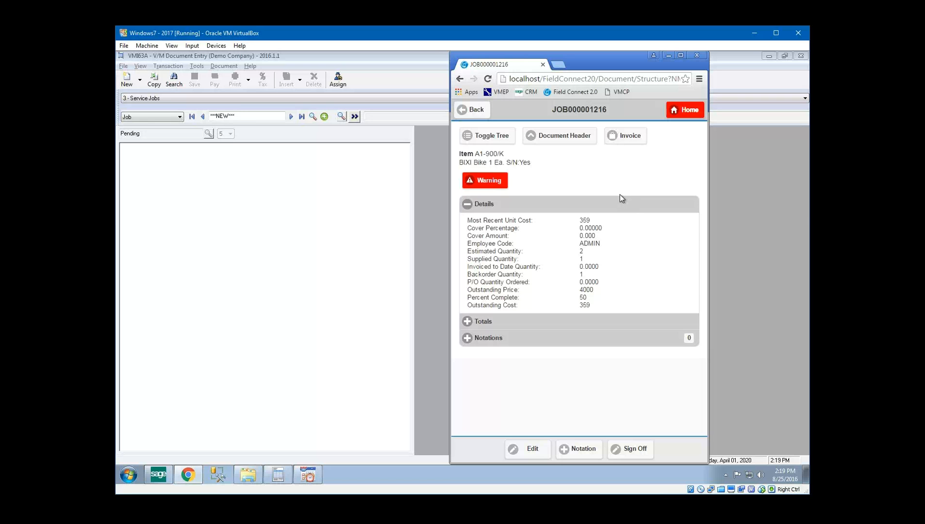
click(689, 110)
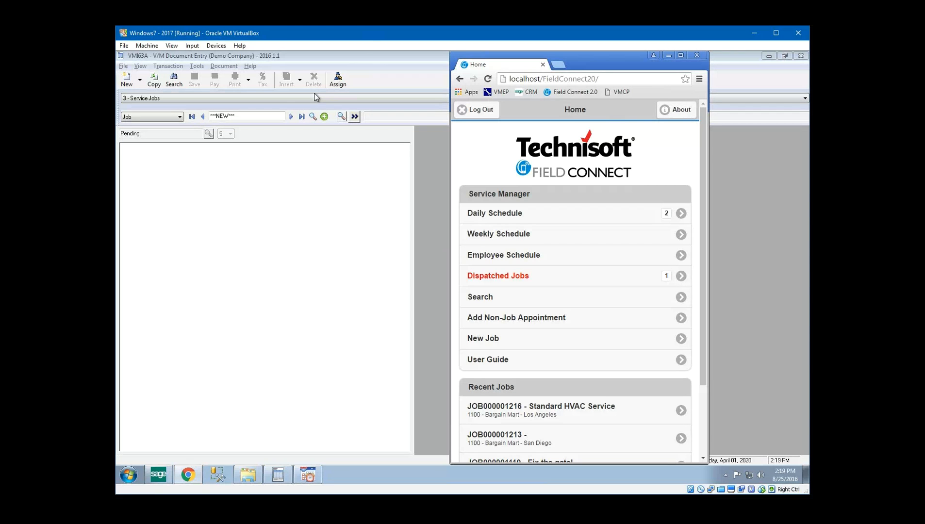
Open the last job in Document Entry and examine the HVAC job type settings from its header
click(302, 116)
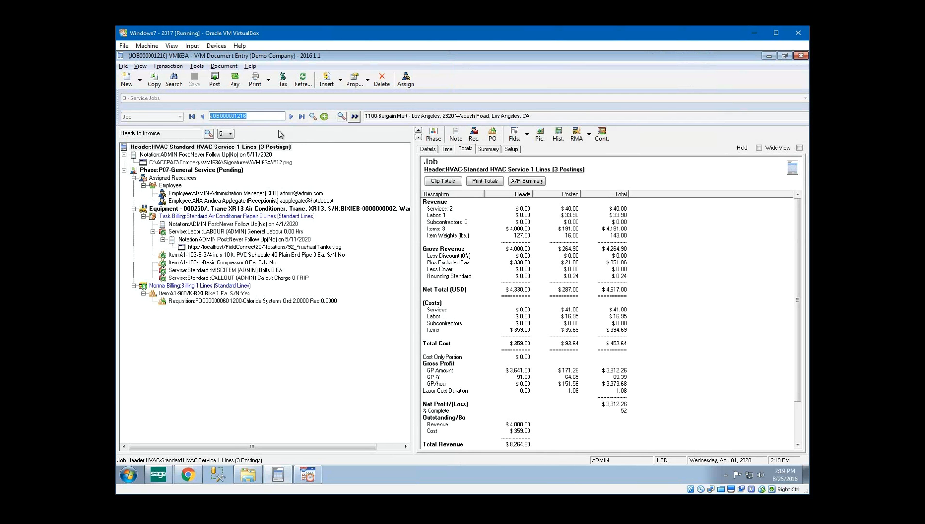
click(273, 147)
double_click(273, 151)
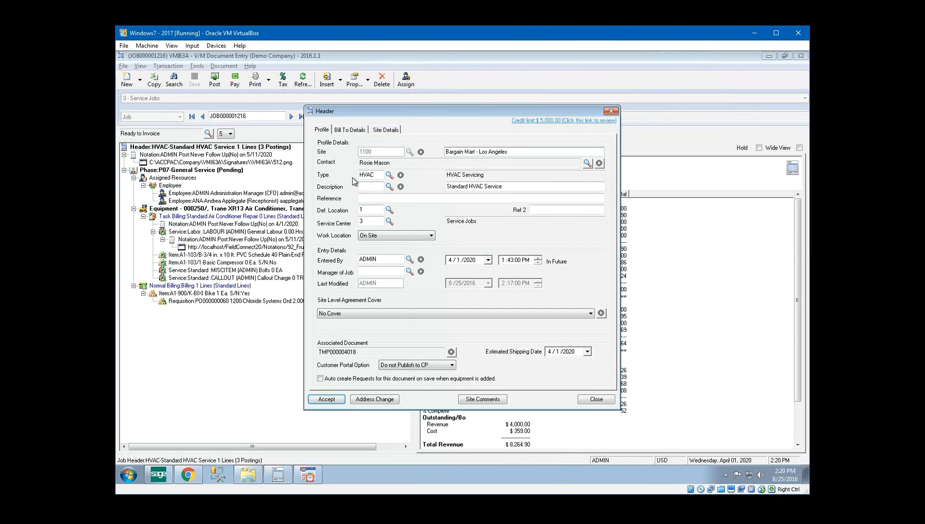
double_click(377, 174)
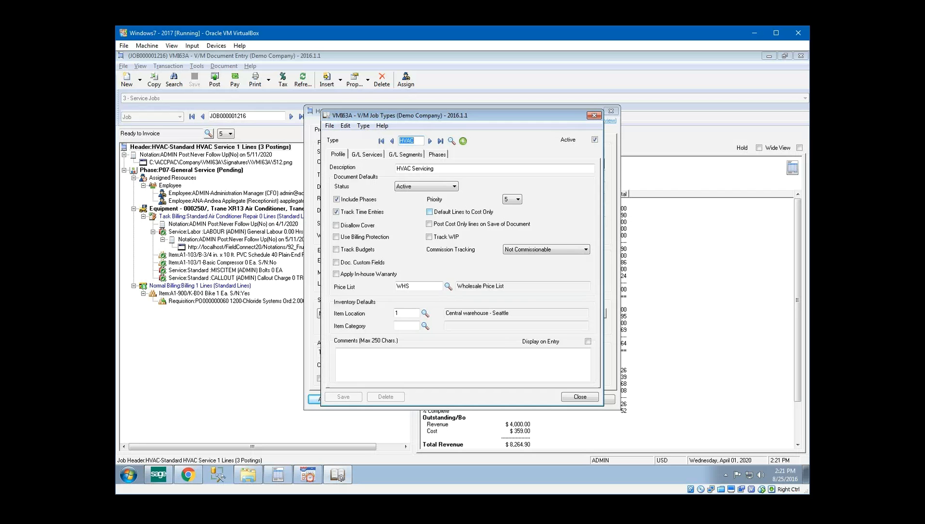
click(583, 397)
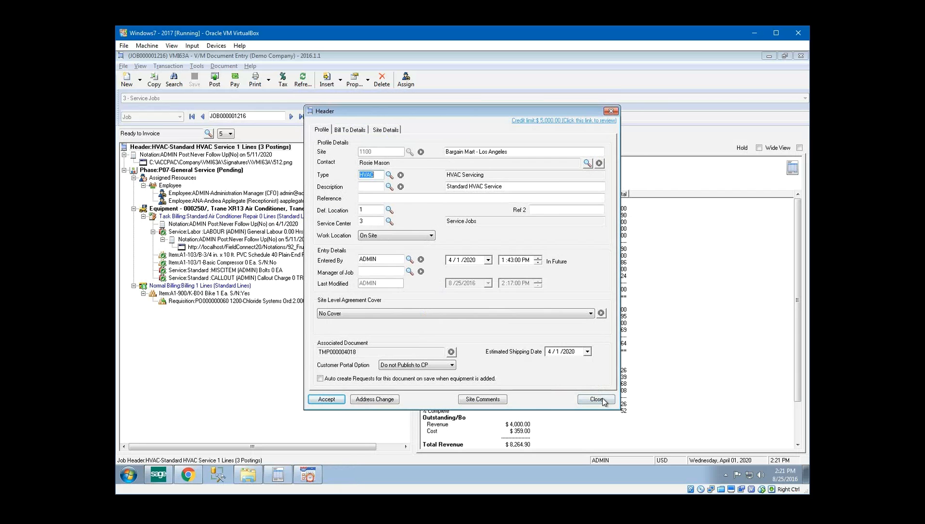
click(601, 397)
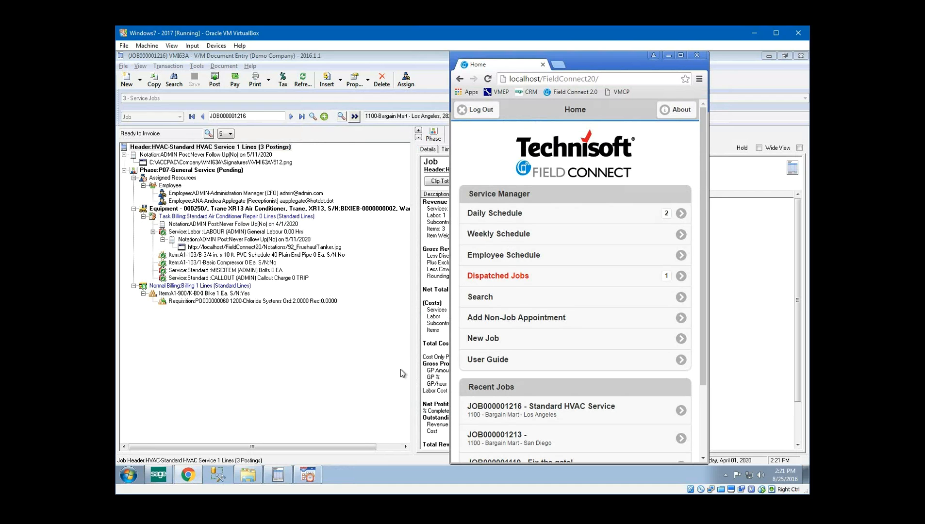
Open invoice posting for the May 11 Standard HVAC Service job in Field Connect, releasing the job from Document Entry
click(626, 216)
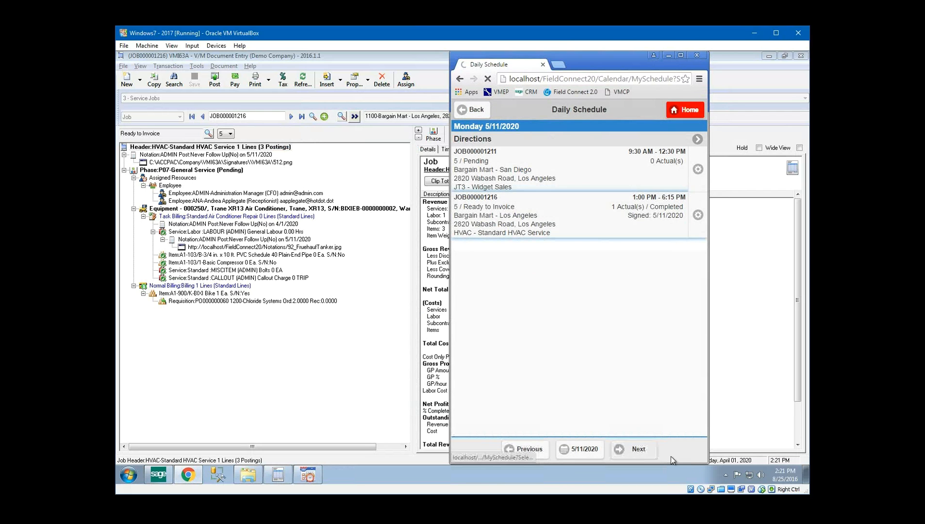
click(652, 453)
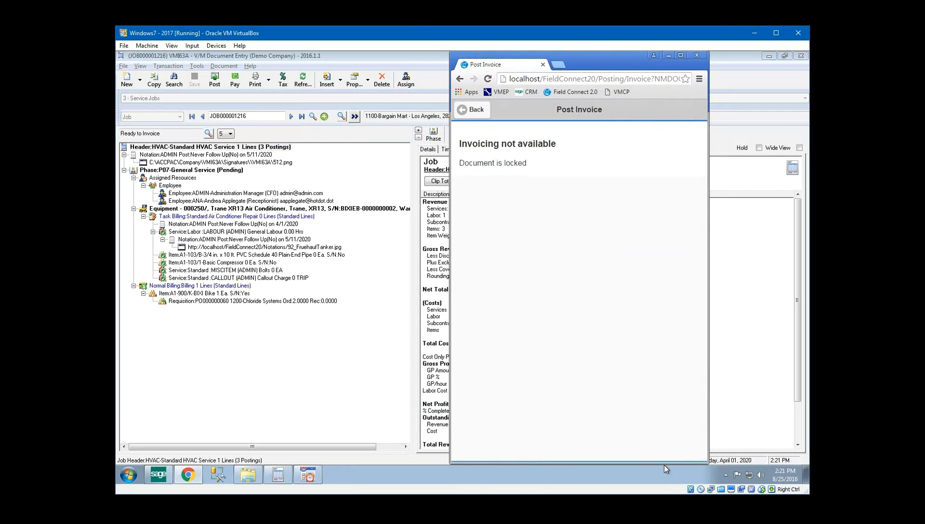
click(325, 117)
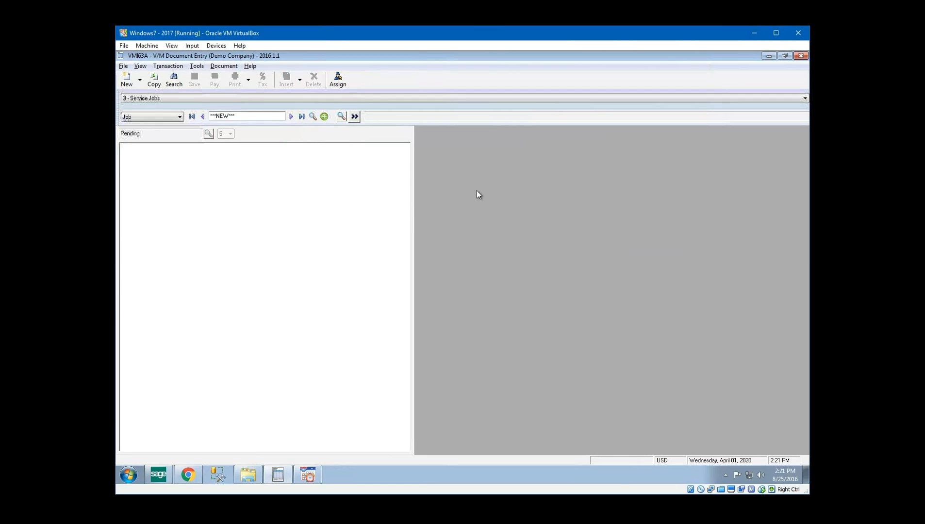
key(alt+Tab)
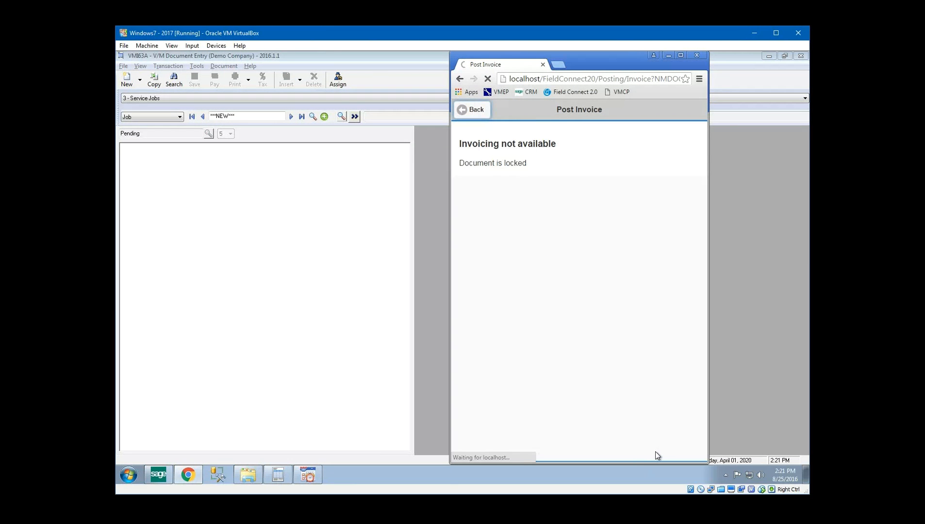
click(658, 455)
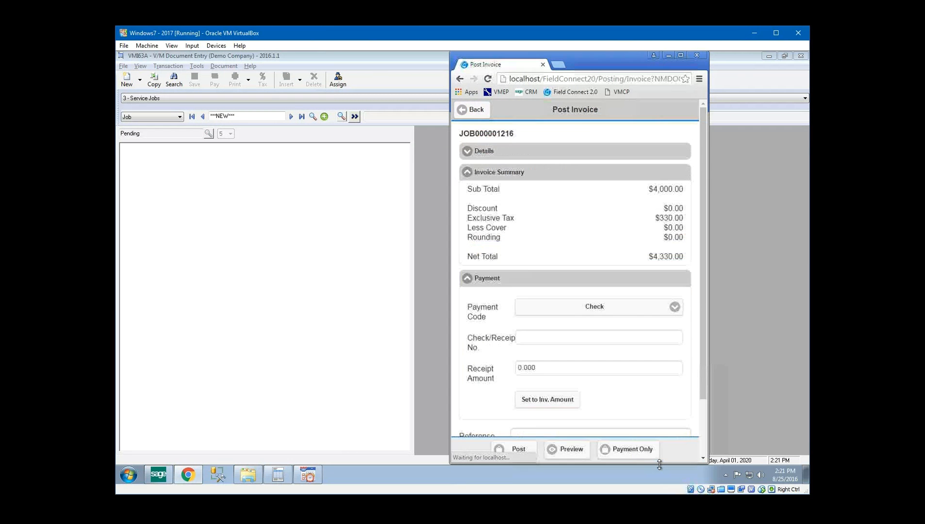
Set the BIXI Bike line's price to 3500 from the invoice details, save without matching serial numbers, and expand the details again
click(503, 154)
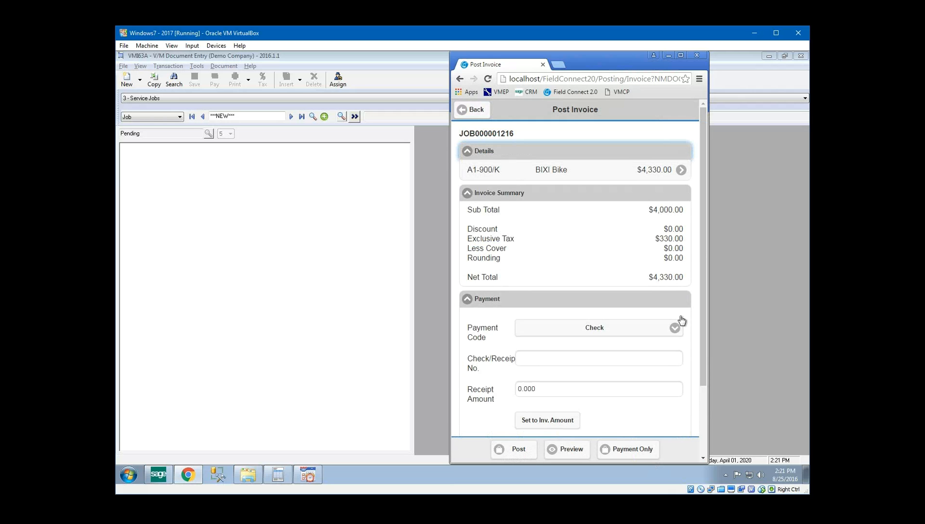
click(630, 174)
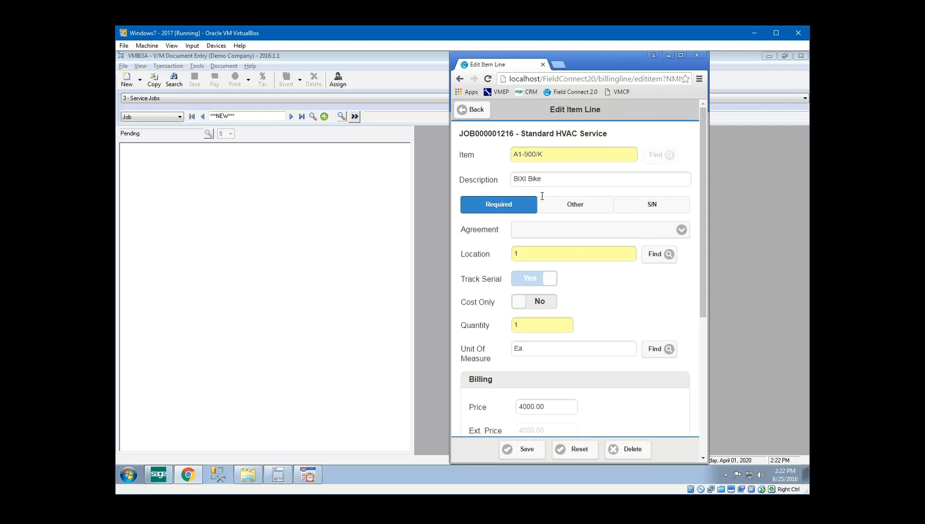
click(542, 407)
drag(566, 406, 461, 417)
text(3500)
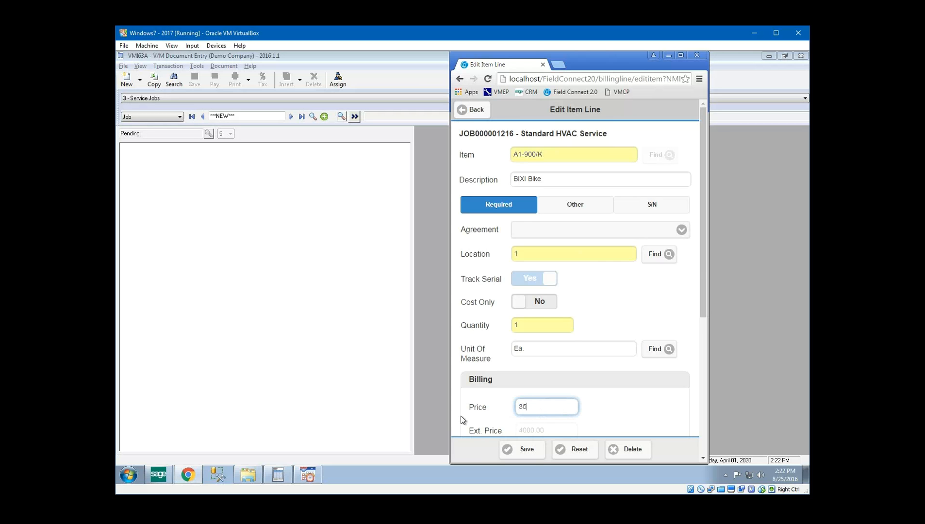
key(Tab)
click(523, 449)
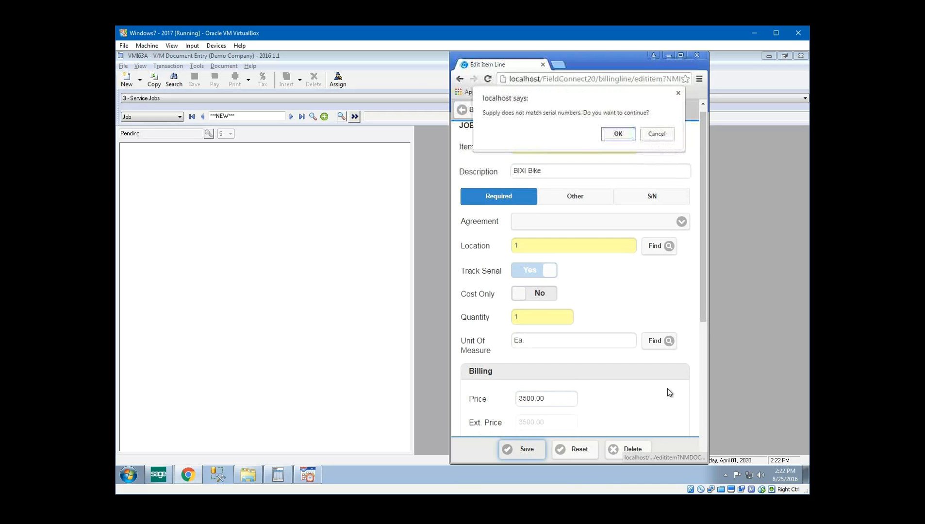
click(622, 135)
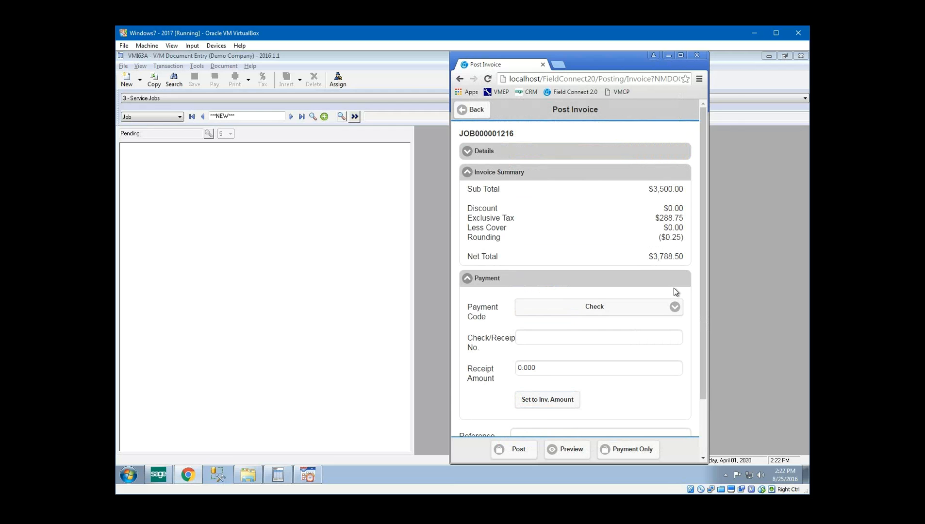
click(523, 150)
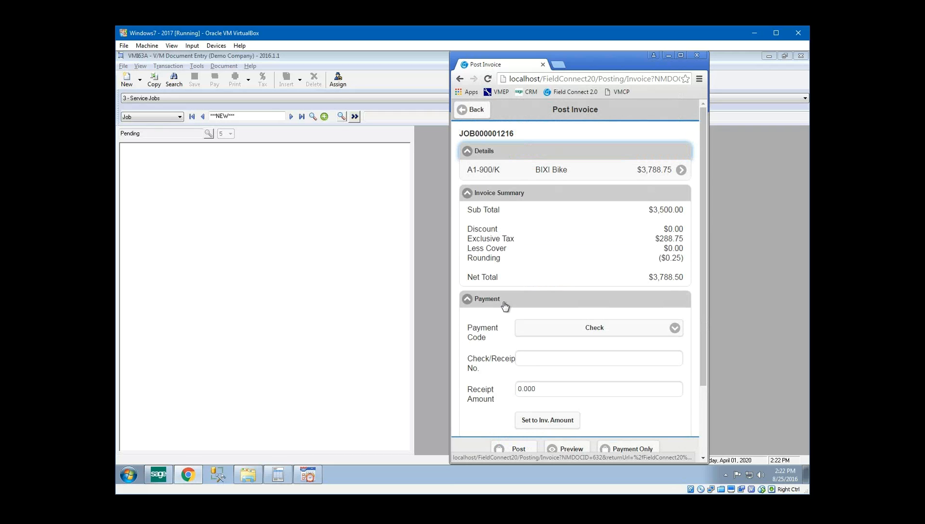
Switch to Sage 300 and locate Generate Payroll Timecards under V/M Periodic Processing and Time Actuals Export under V/M Import/Export
click(158, 474)
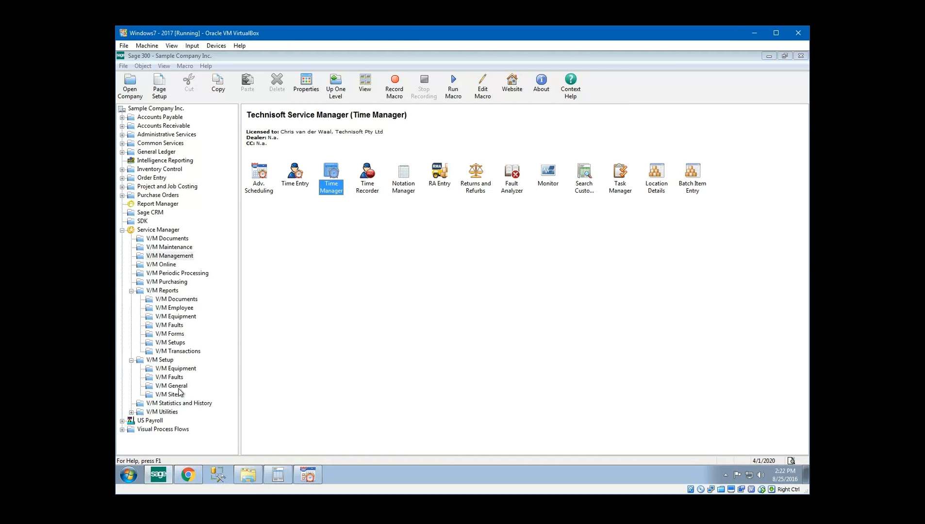
click(194, 274)
click(405, 180)
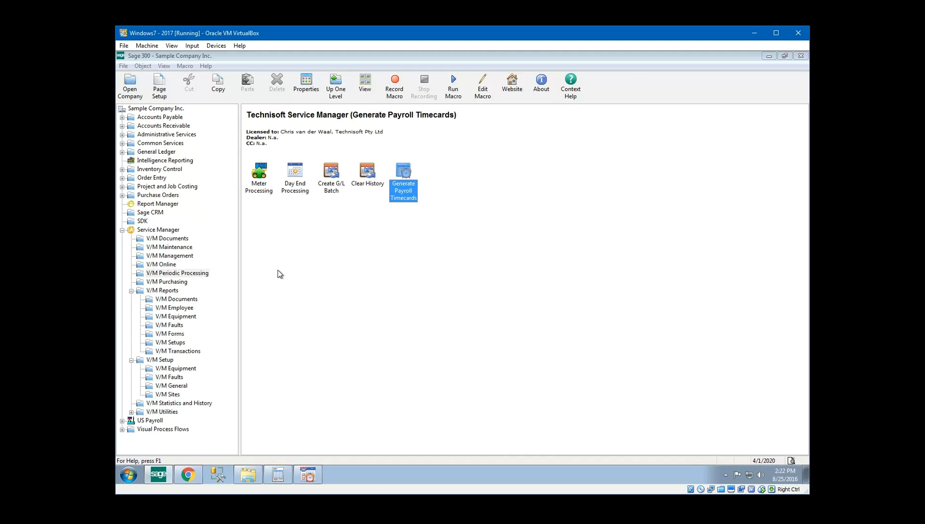
click(155, 413)
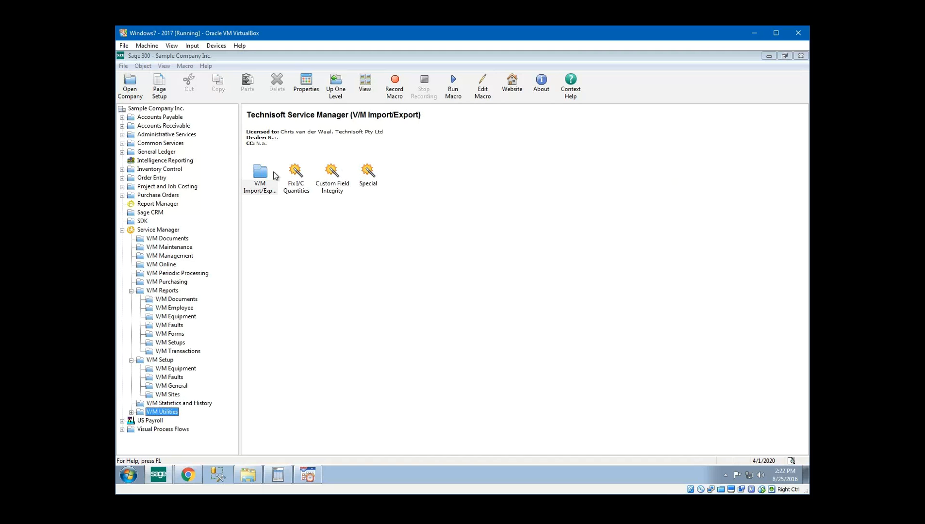
double_click(263, 170)
click(331, 174)
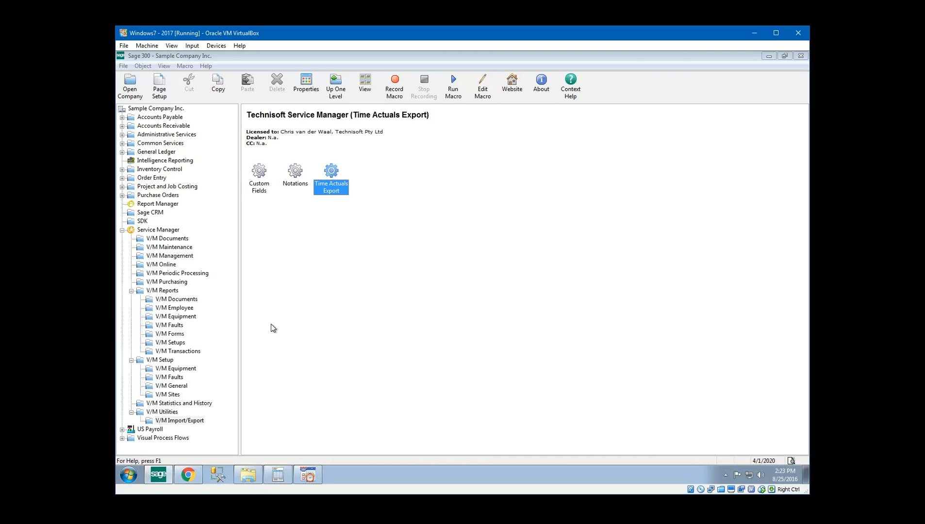
Open the Employees setup under V/M General, examine the ADMIN employee's processing and labor loading settings, and close it
click(180, 387)
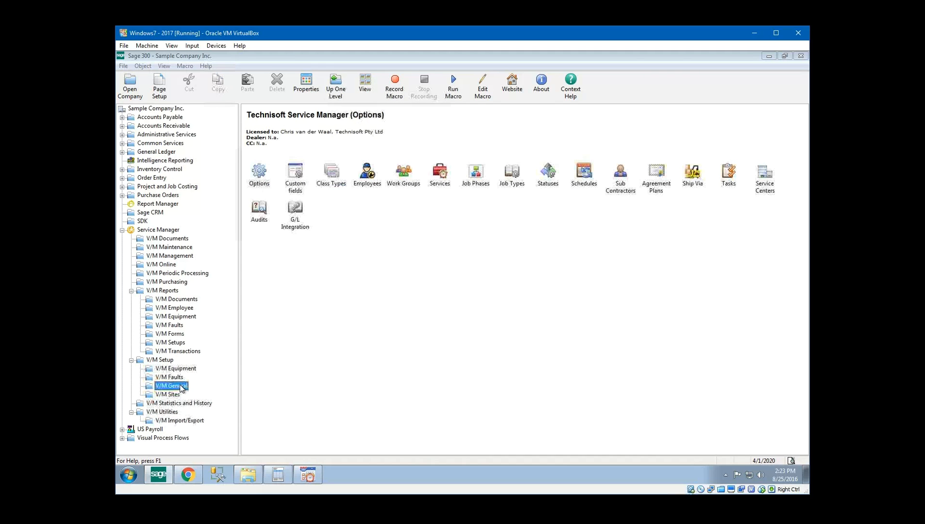
double_click(370, 177)
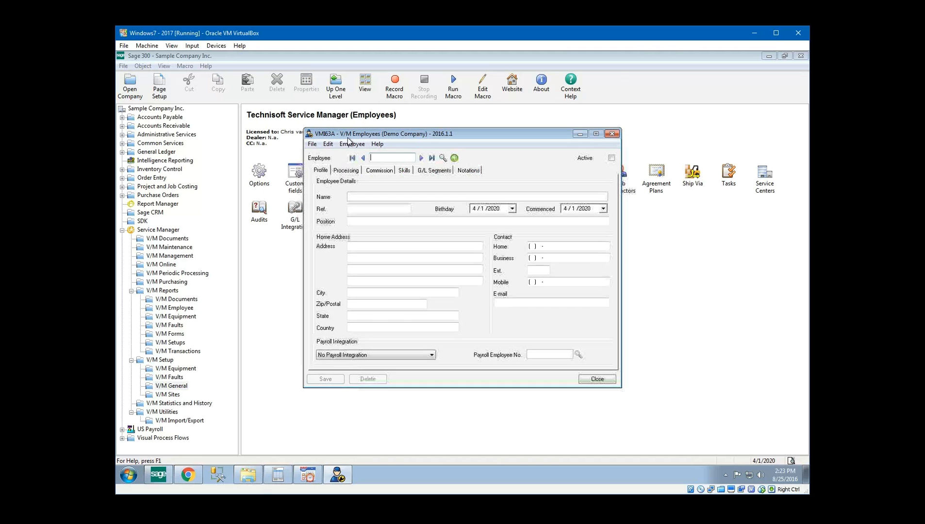
click(354, 170)
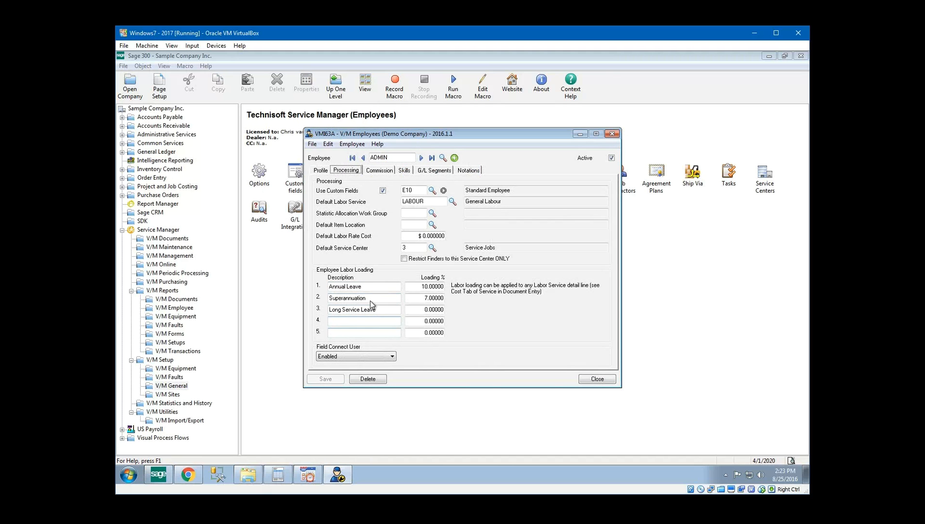
click(610, 381)
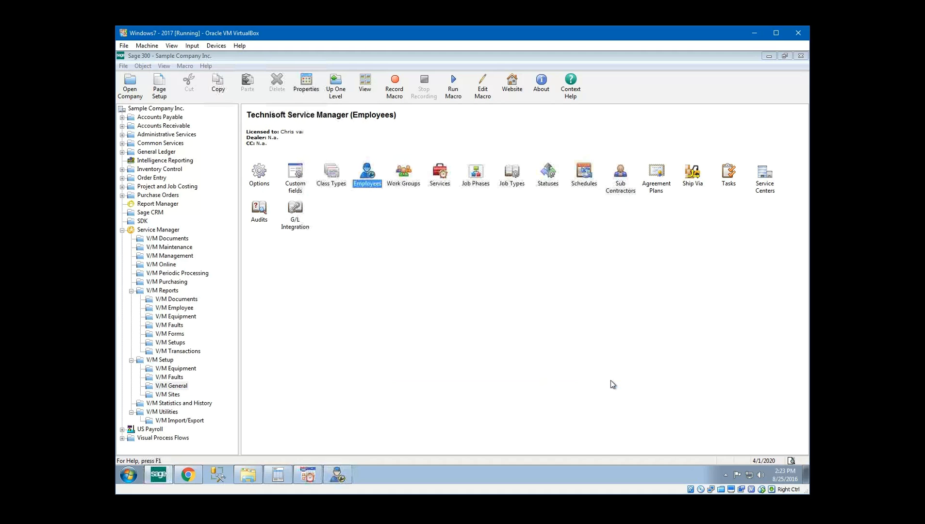
Open the Services setup and display the Labor service type to examine its employee pricing
click(445, 184)
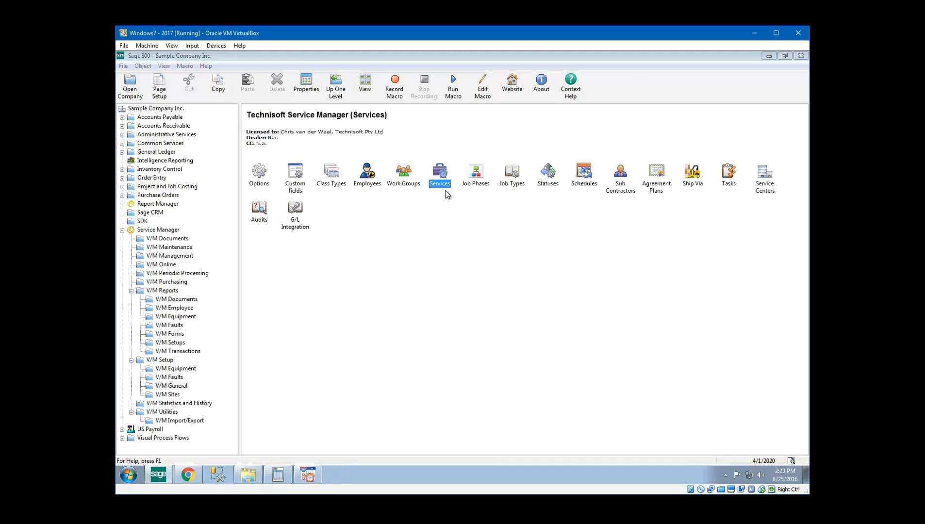
click(468, 292)
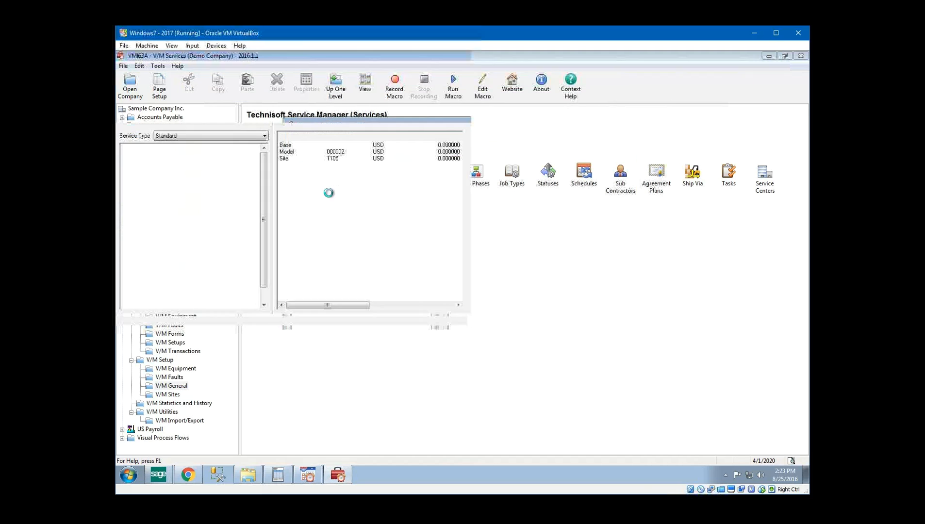
click(170, 135)
click(172, 152)
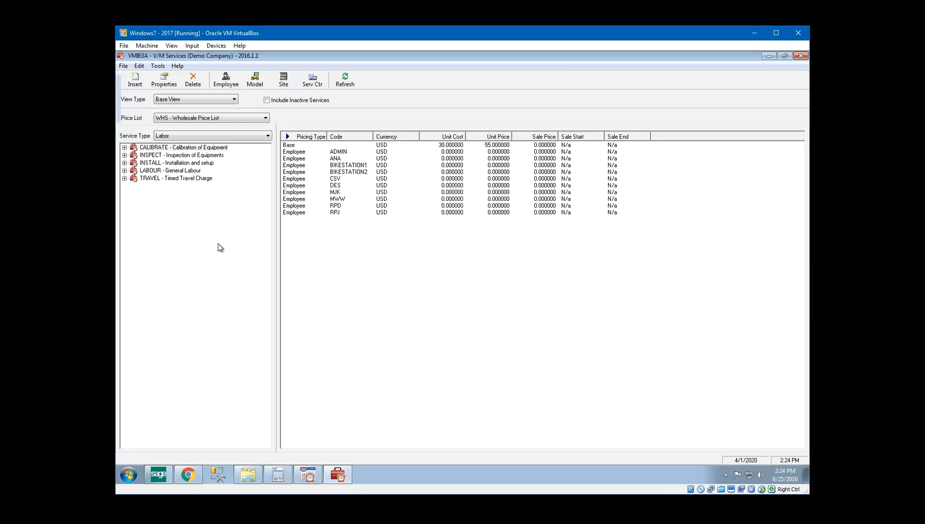
In the Advanced Scheduling calendar, start an evening appointment for employee ANA and enable its Time Actuals service defaults
click(308, 474)
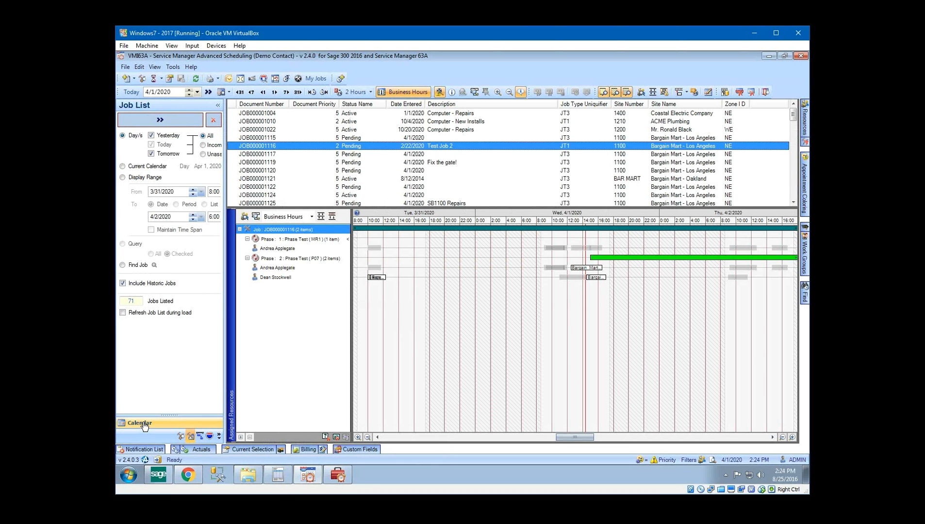
click(194, 422)
right_click(412, 402)
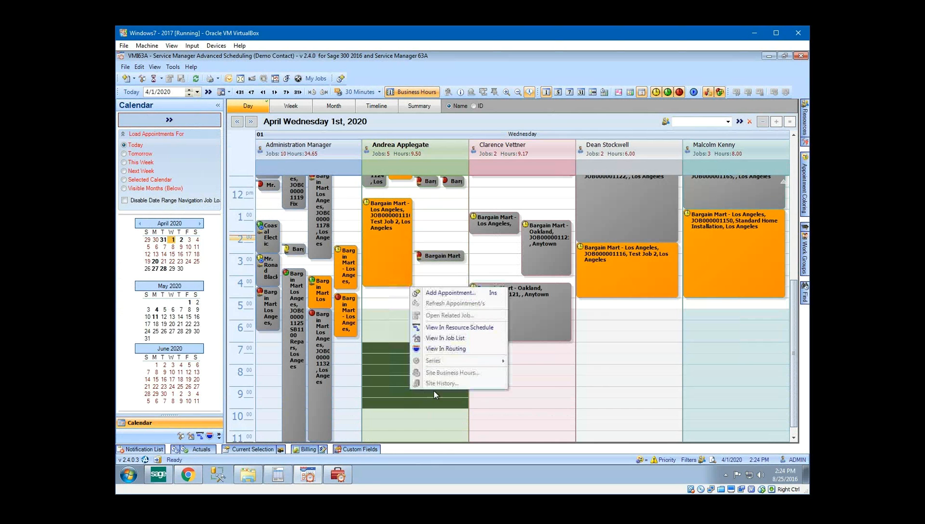
click(454, 294)
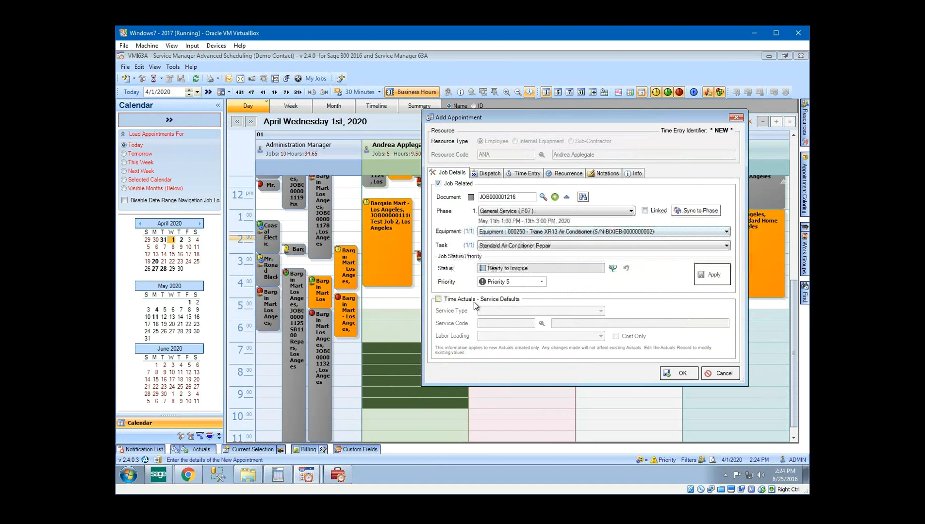
click(498, 295)
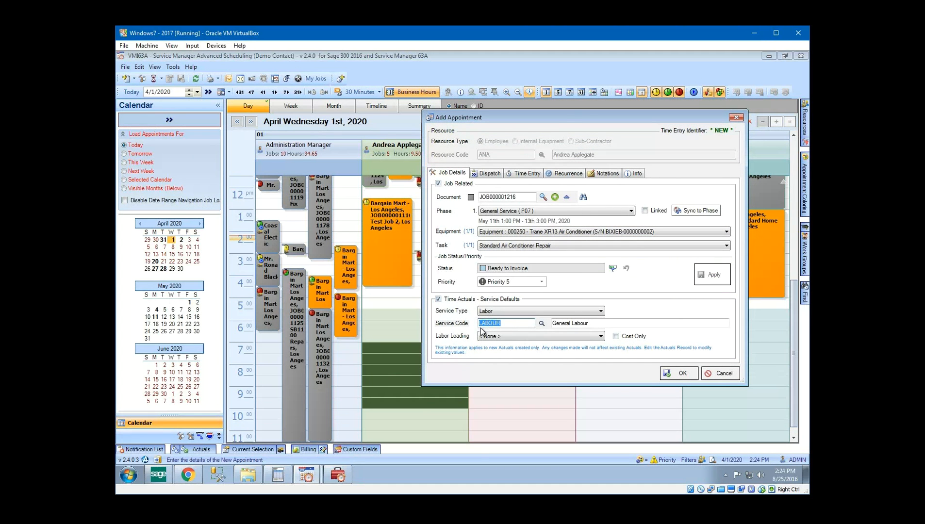
drag(561, 117, 618, 94)
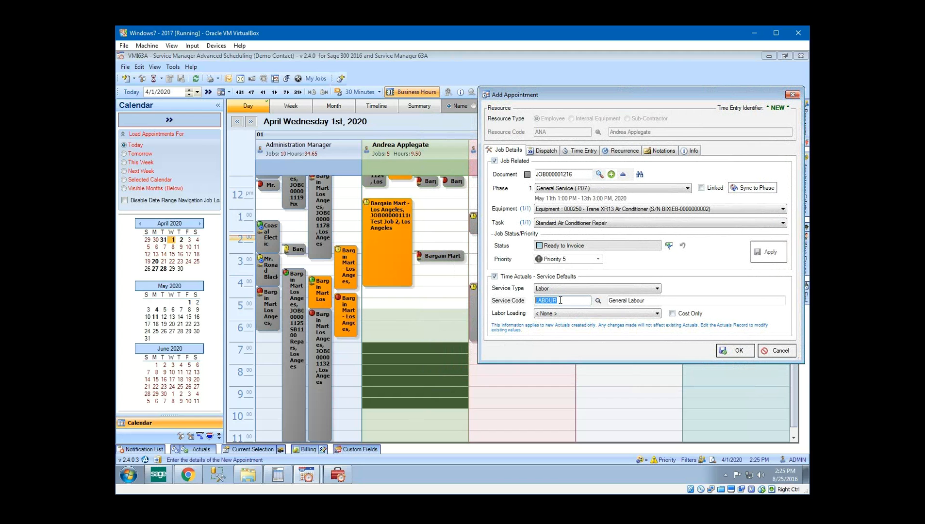
Switch to V/M Document Entry and open the last service job, leaving its Post Invoice page in Field Connect to release it
click(278, 475)
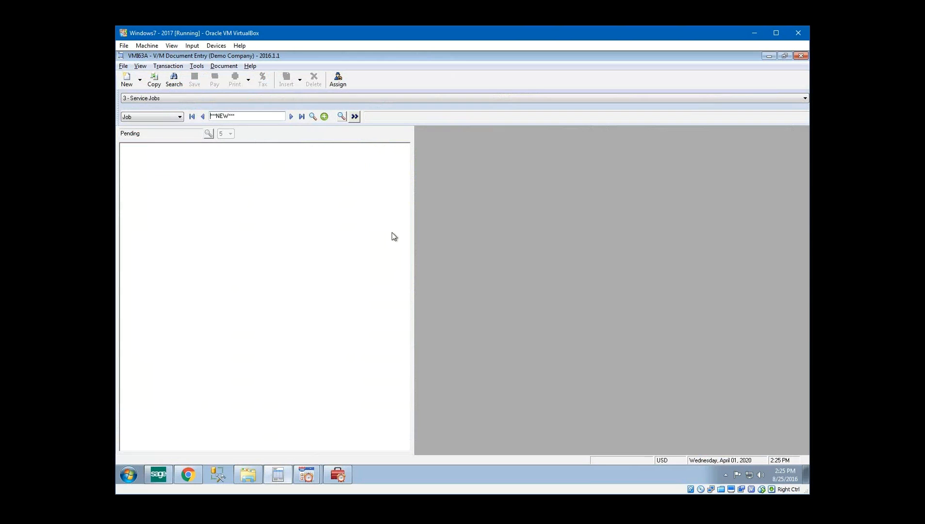
click(301, 117)
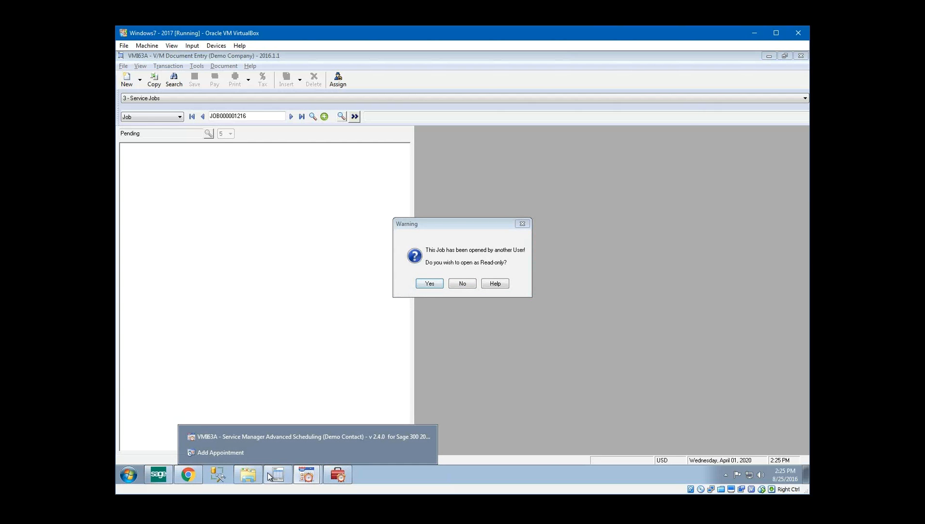
click(192, 477)
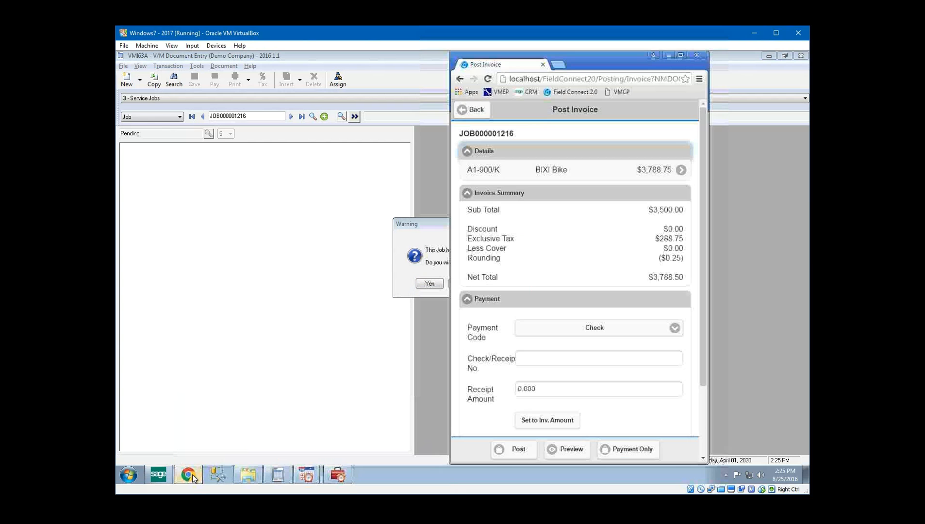
click(481, 111)
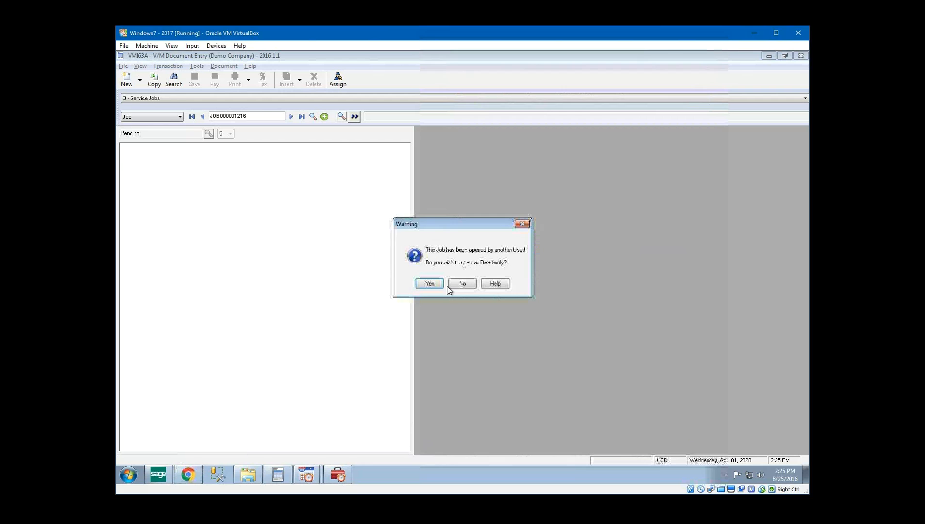
click(446, 289)
click(463, 284)
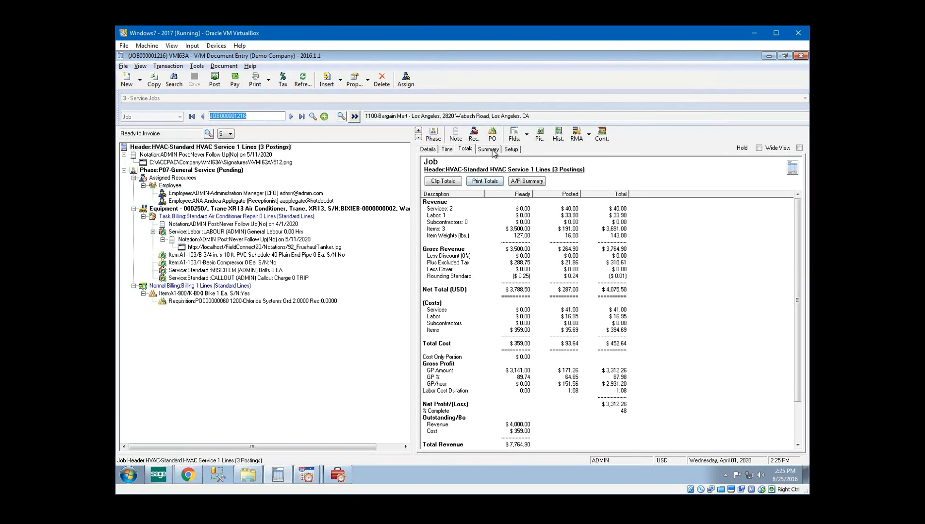
Display the job's summary and open the first invoice listed under Posting Summary
click(492, 151)
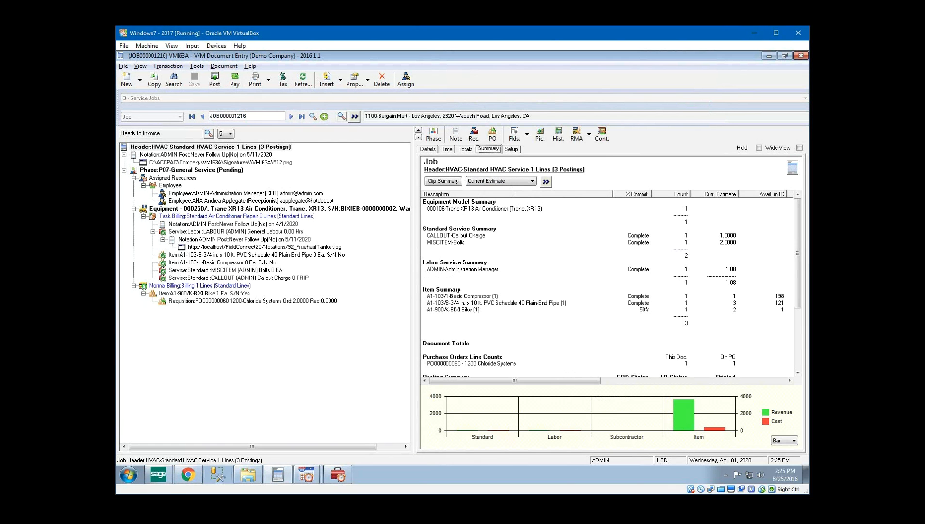
click(159, 475)
click(278, 474)
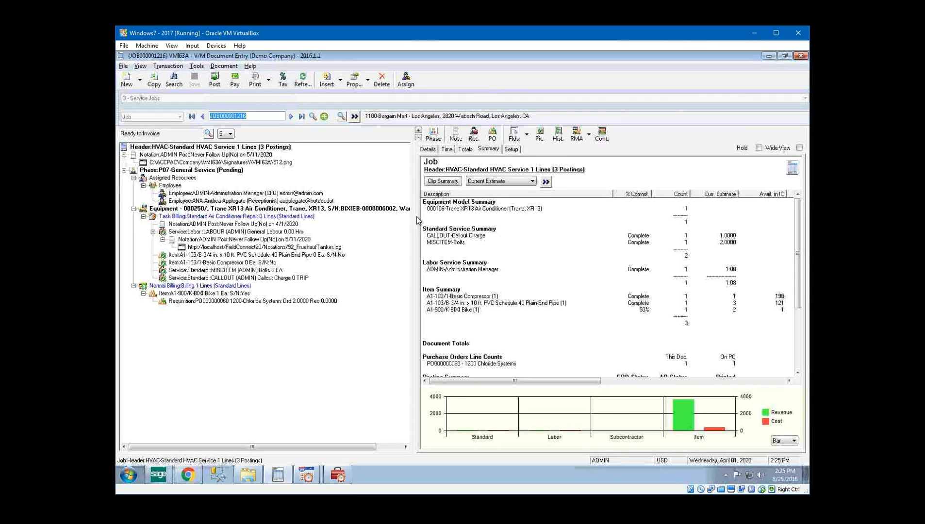
scroll(473, 367, down, 5)
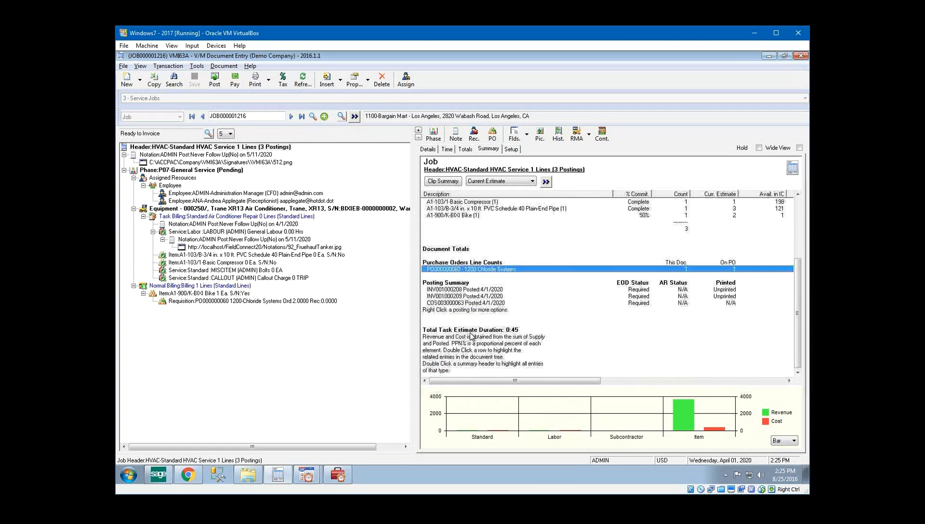
double_click(464, 289)
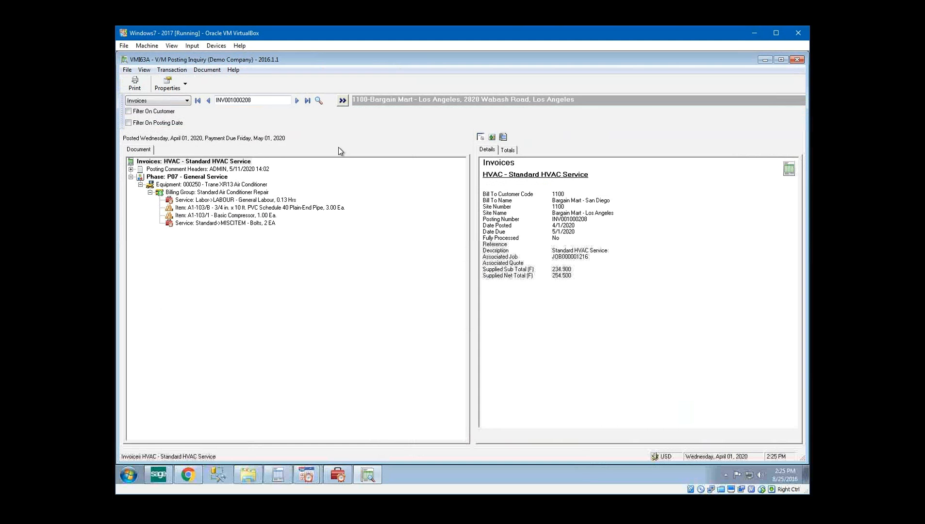
Print the posted invoice to a preview using report form VMINVC01.RPT and the Print Destination delivery method
click(138, 81)
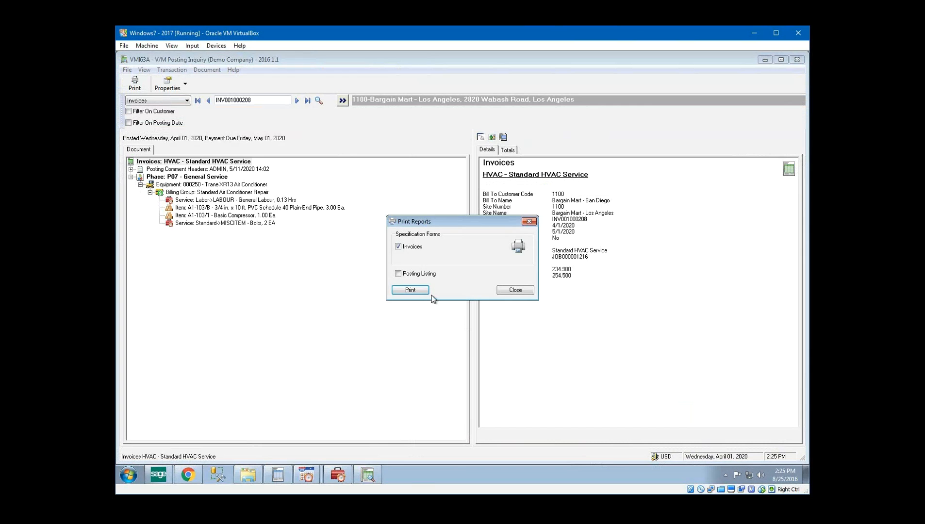
click(417, 292)
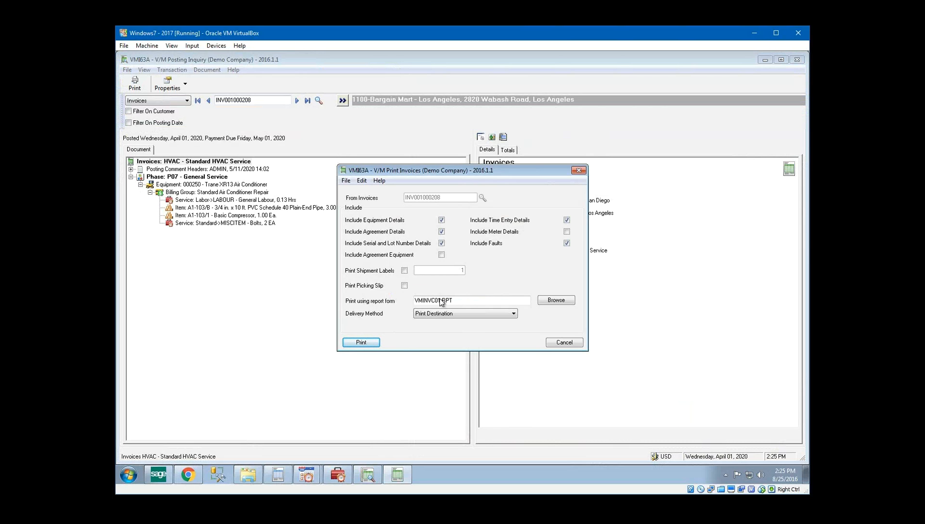
key(Return)
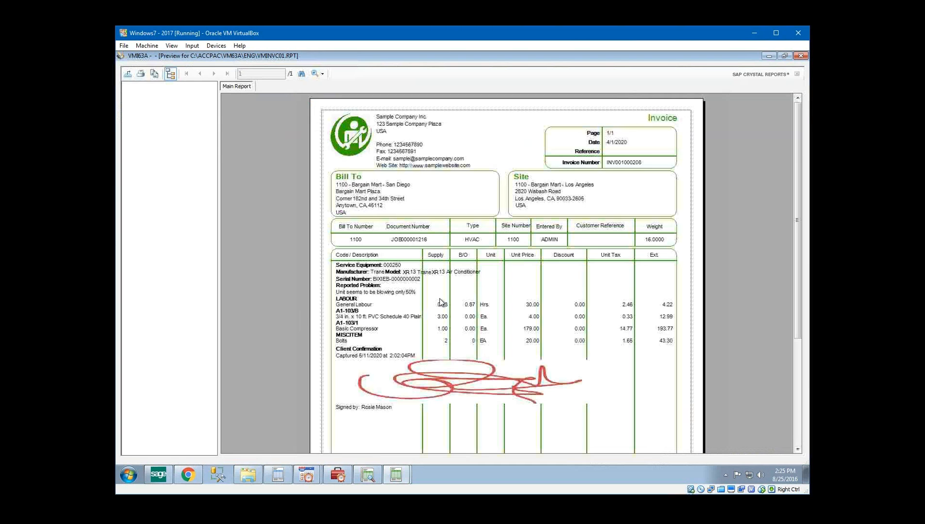
Examine the invoice preview's line items and client signature, and close the preview and Posting Inquiry to return to the job
scroll(697, 334, down, 5)
scroll(688, 348, up, 5)
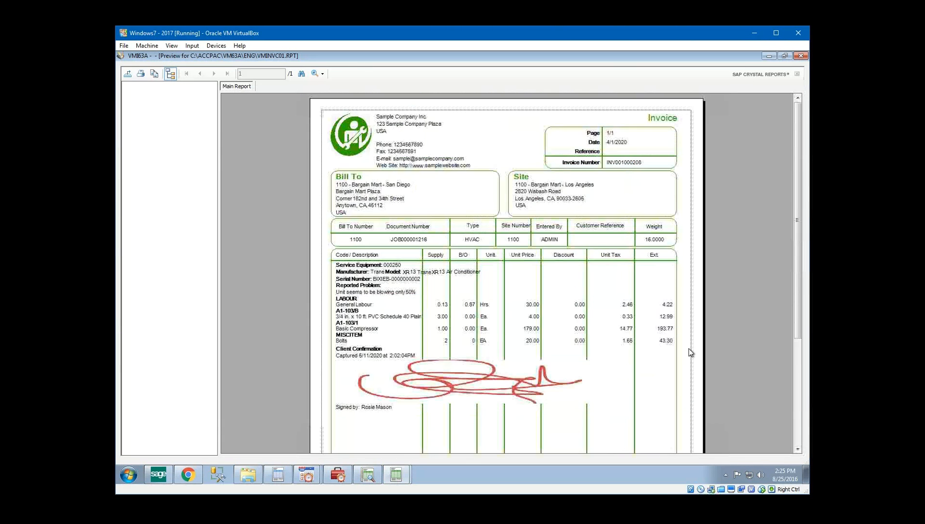
scroll(693, 351, down, 3)
scroll(694, 351, up, 3)
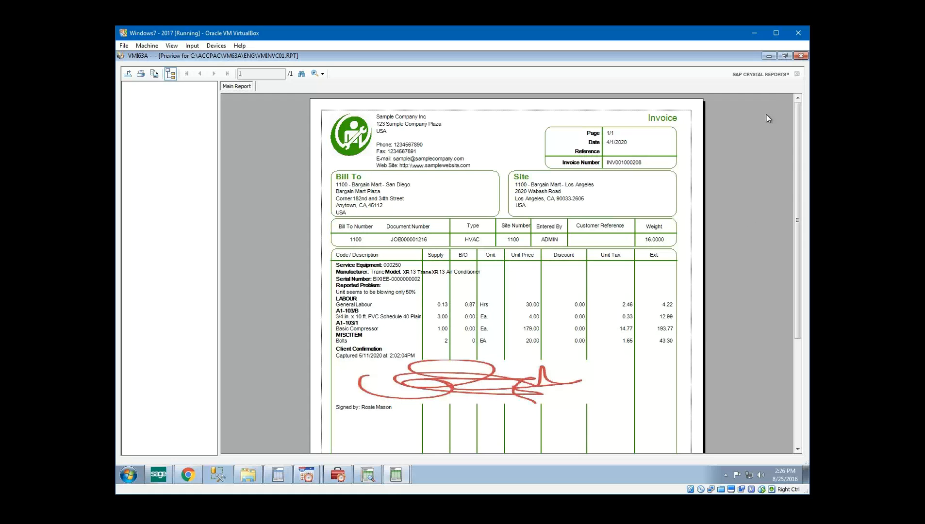
click(800, 57)
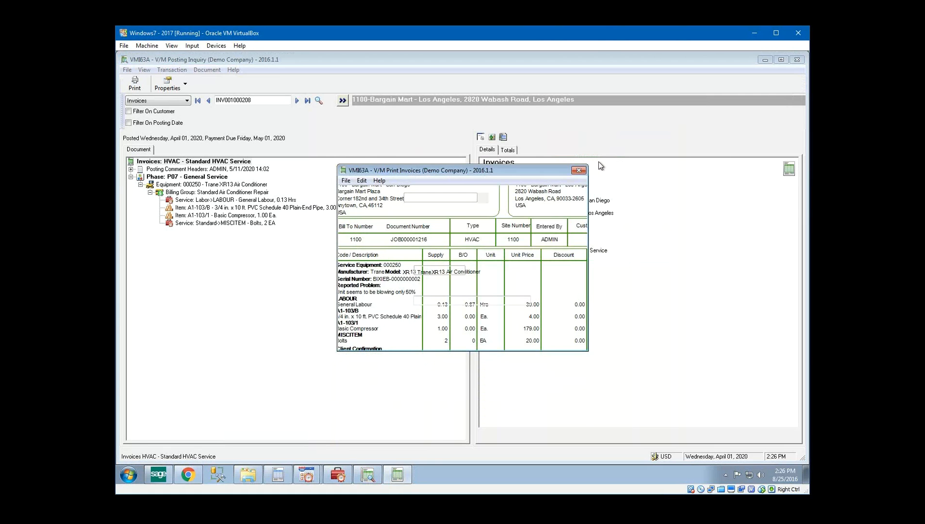
click(797, 60)
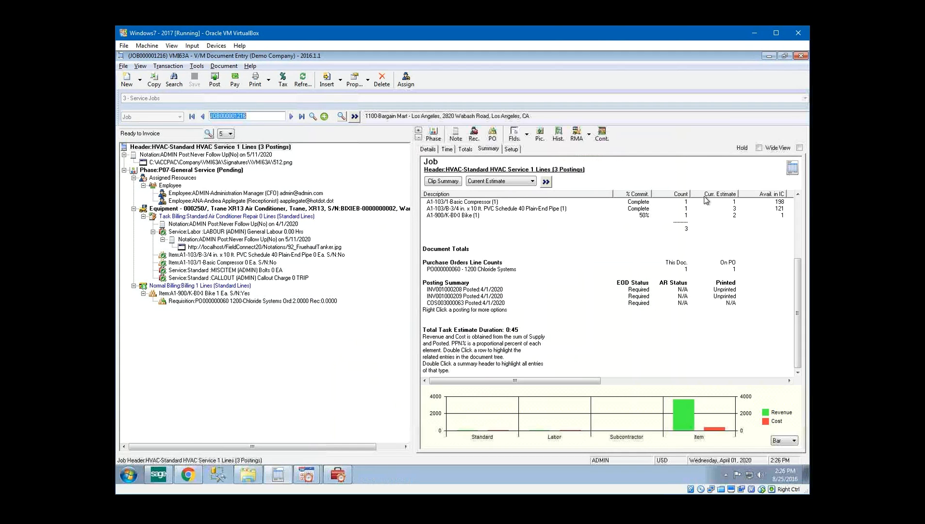